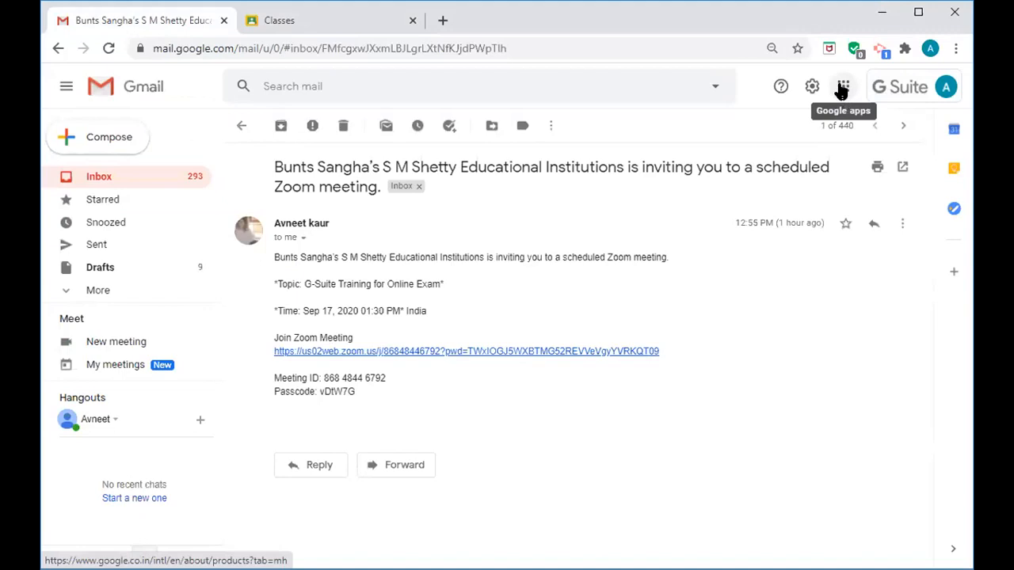
- Launch Google Classroom from the Google apps panel and close the duplicate Classes tab
{"action": "left_click", "coordinate": [841, 89]}
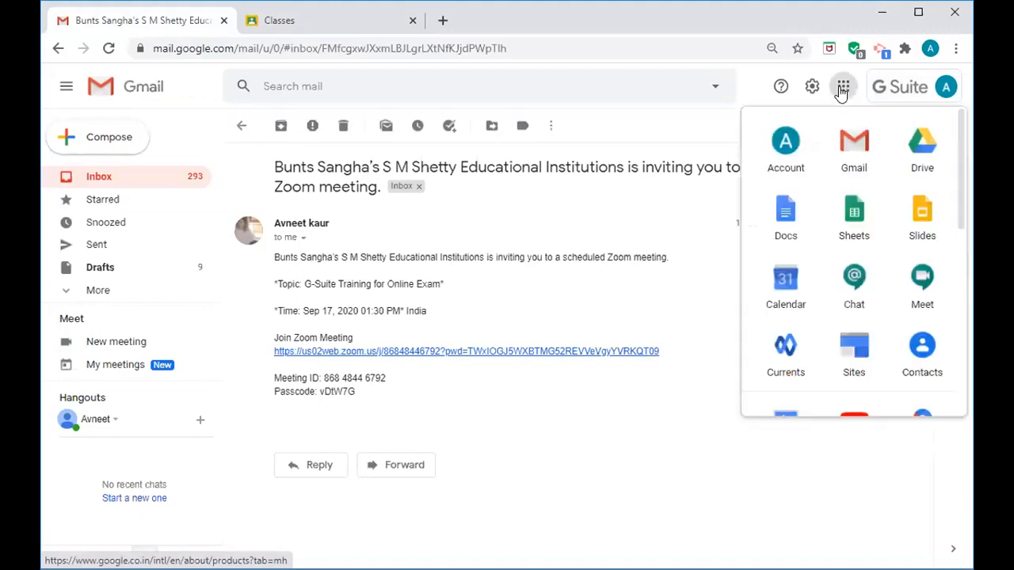
{"action": "left_click_drag", "start_coordinate": [960, 162], "coordinate": [977, 316]}
{"action": "left_click", "coordinate": [789, 392]}
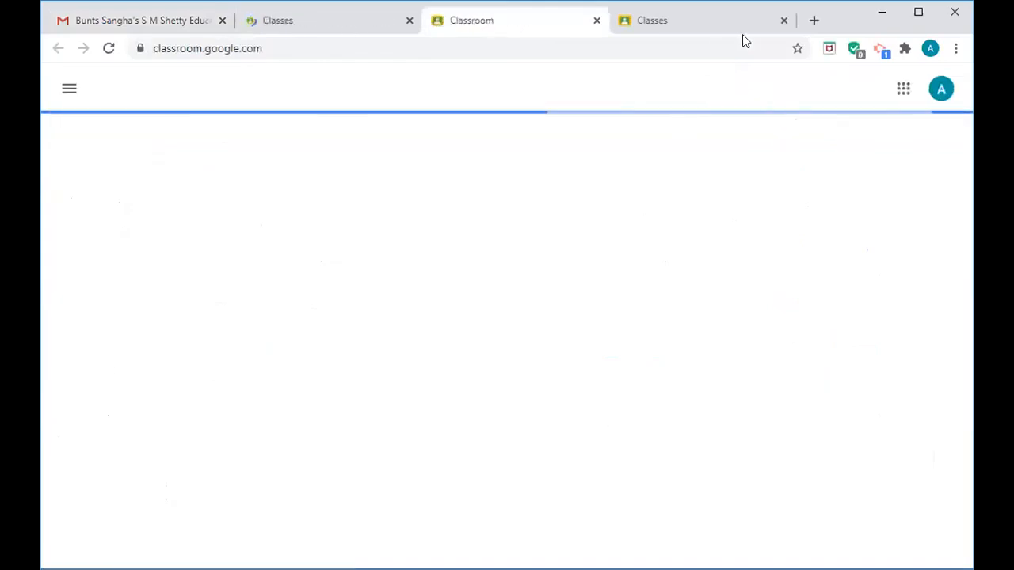
{"action": "left_click", "coordinate": [783, 19]}
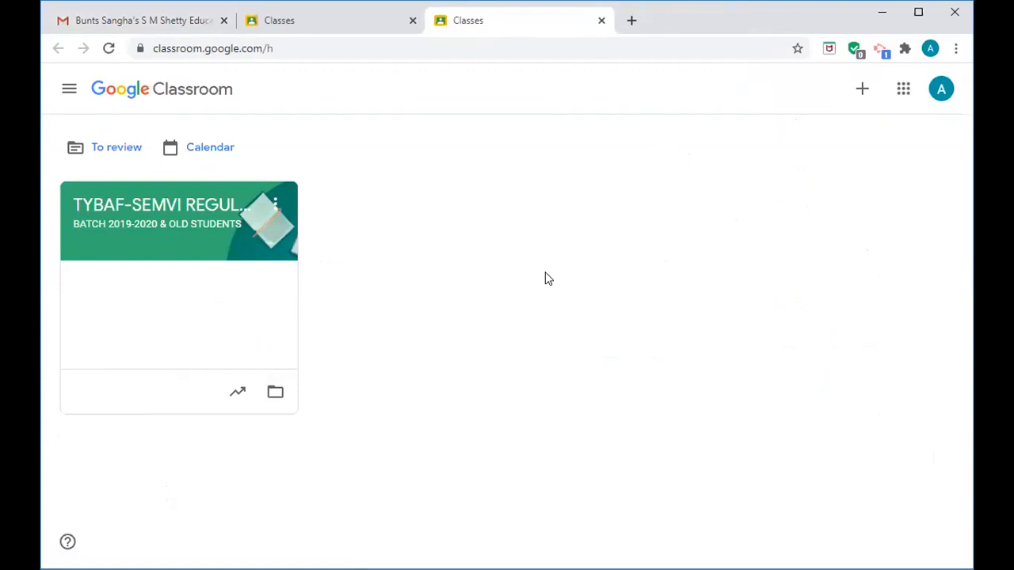
- Bring up the + menu with the join-class and create-class choices
{"action": "left_click", "coordinate": [860, 92]}
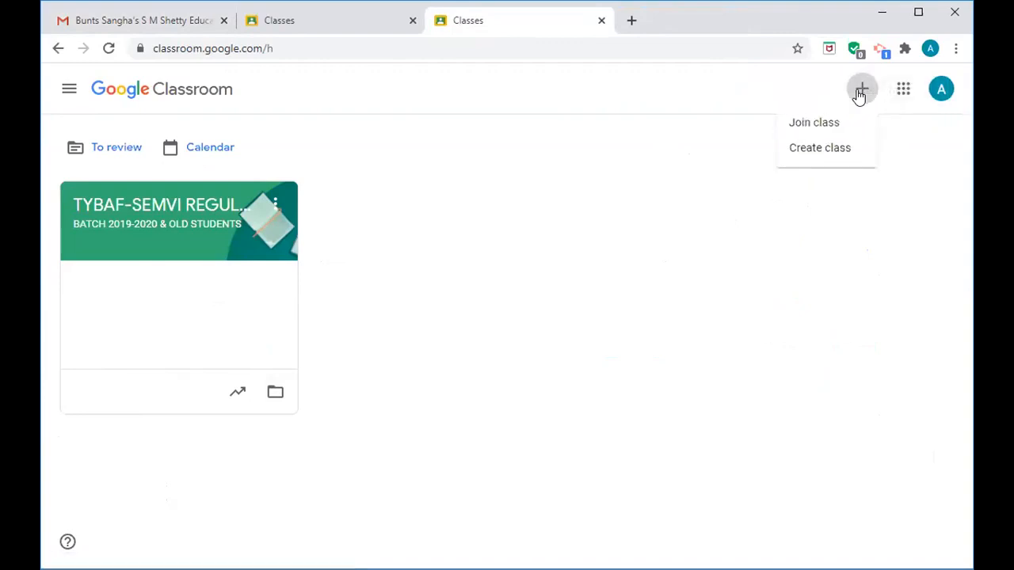
- Start a new class and name it TYBCOM-SEMVI-REGULAR
{"action": "left_click", "coordinate": [840, 153]}
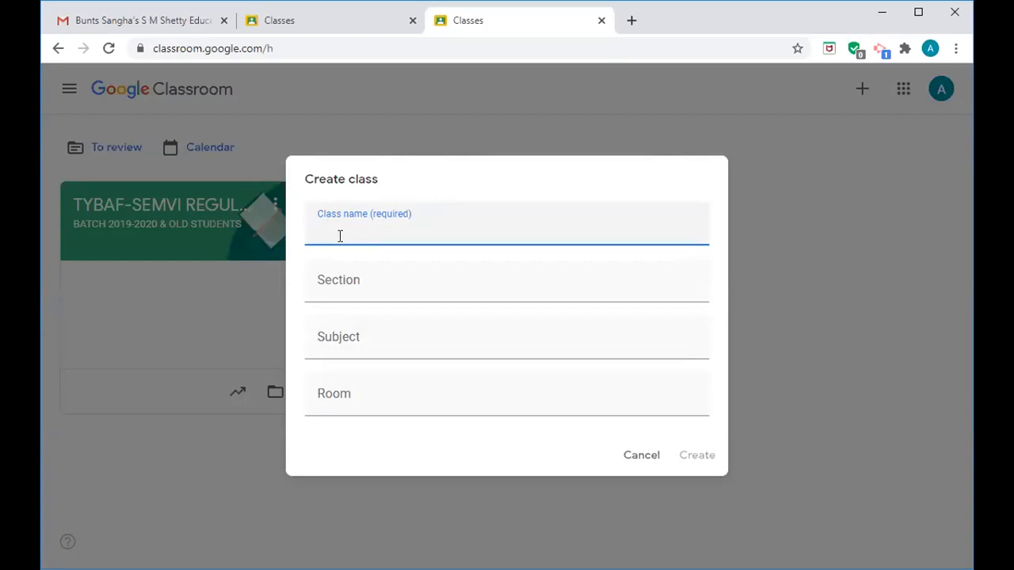
{"action": "type", "text": "TYBCOM-SEMVI"}
{"action": "key", "text": "BackSpace"}
{"action": "type", "text": "VI"}
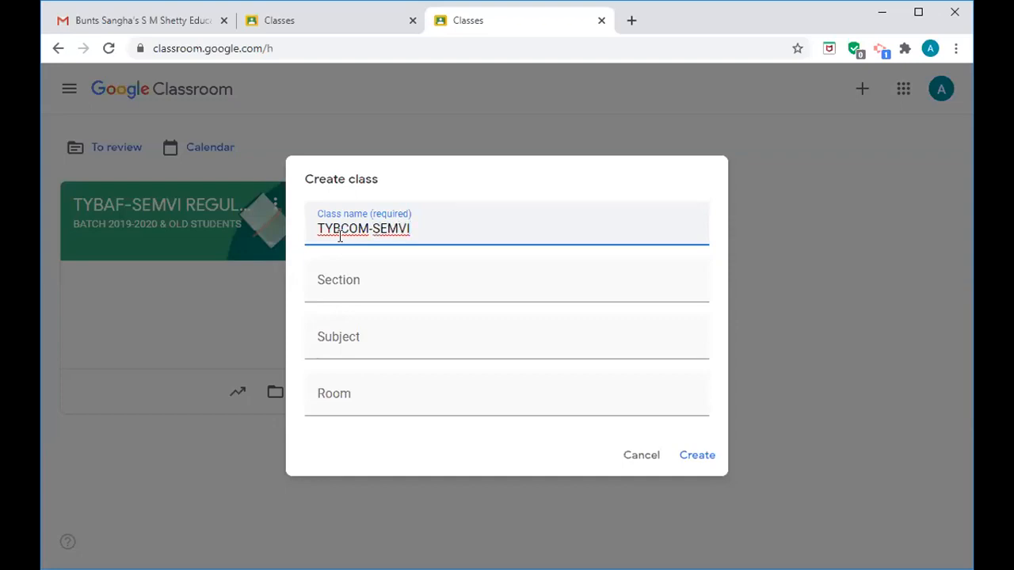
{"action": "type", "text": "-REGULAR"}
{"action": "left_click", "coordinate": [337, 280]}
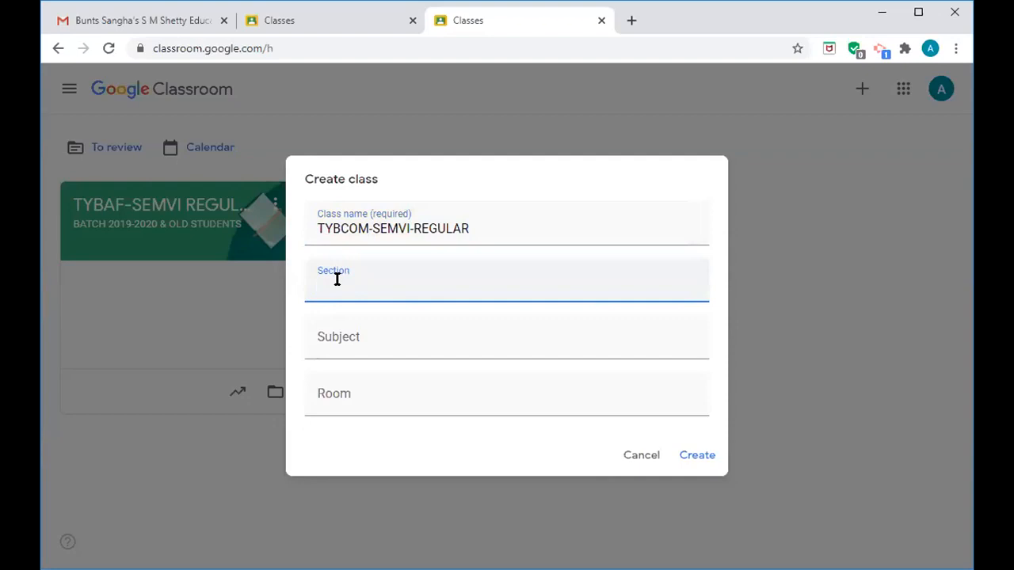
- Enter section 'BATCH 2019-2020 & OLD STUDENTS' and subject 'ALL SUBJECTS' for the class
{"action": "type", "text": "BATCH 2019-200"}
{"action": "key", "text": "BackSpace"}
{"action": "type", "text": "20 & OLD"}
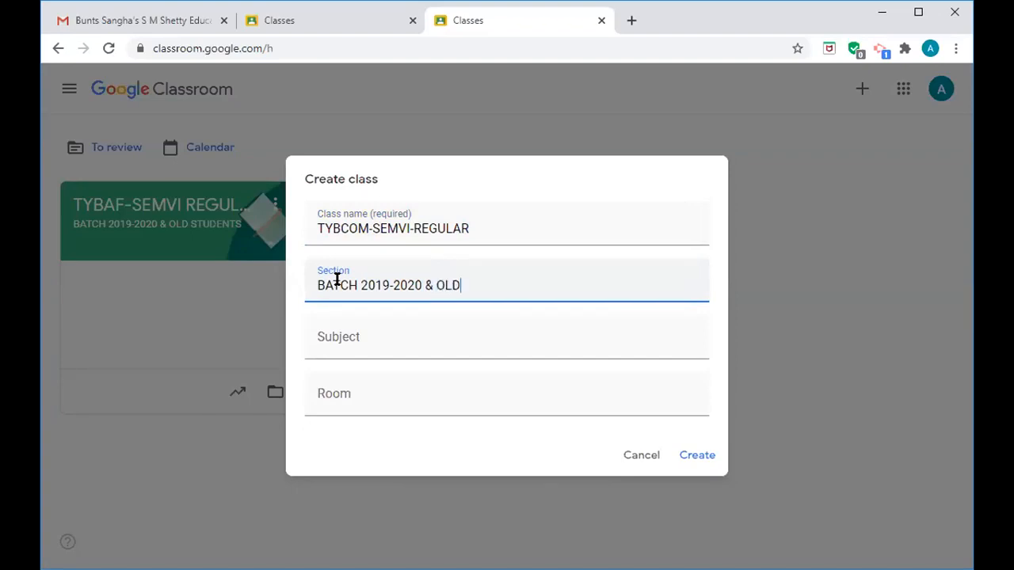
{"action": "type", "text": " STUDENTS"}
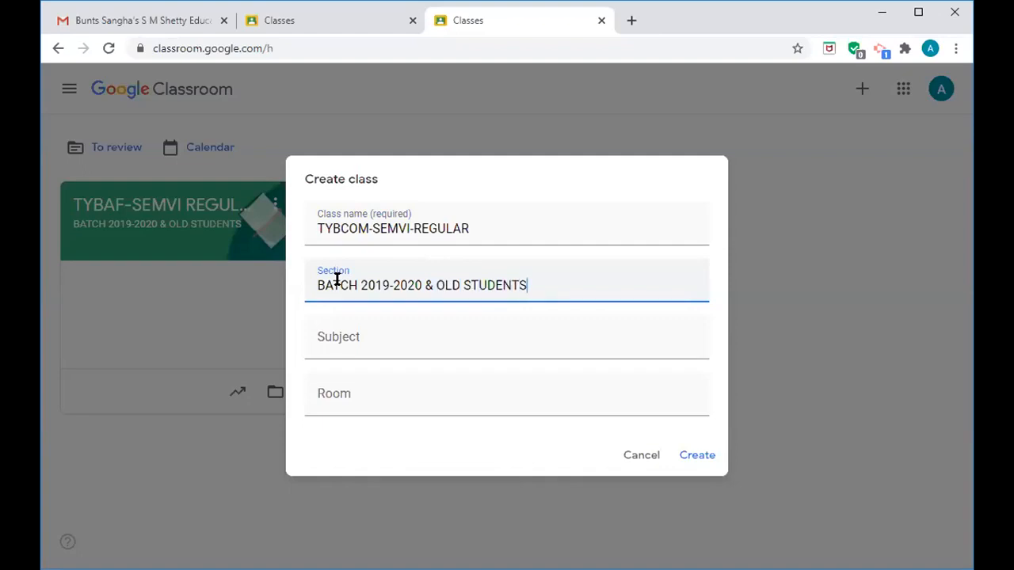
{"action": "left_click", "coordinate": [328, 339]}
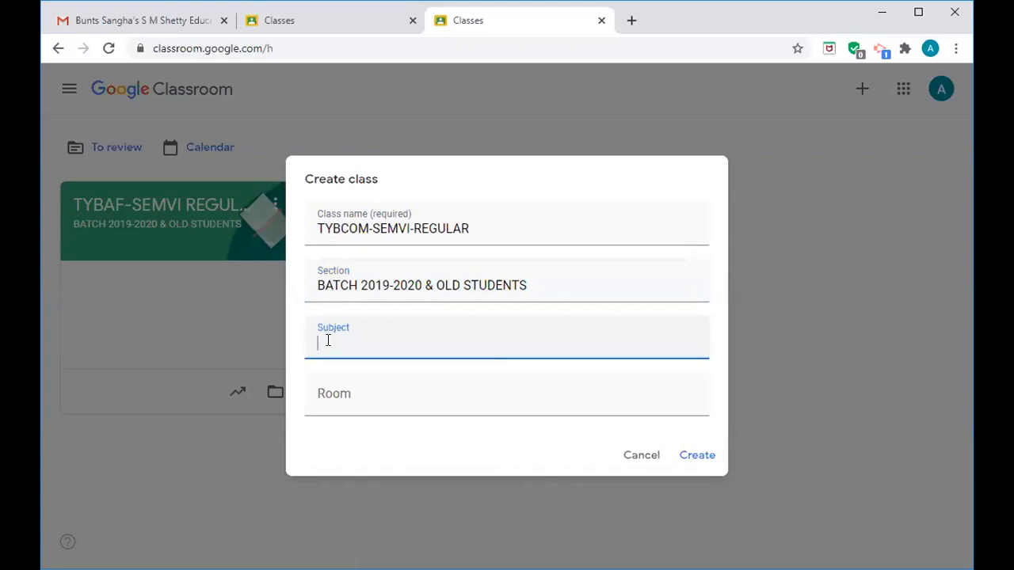
{"action": "type", "text": "ALL"}
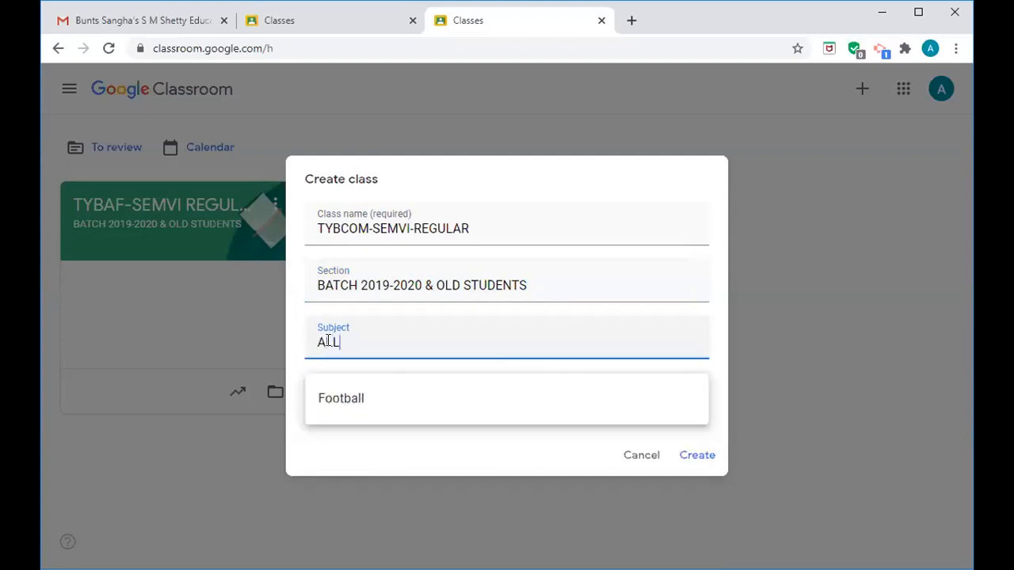
{"action": "type", "text": " SUBJEC"}
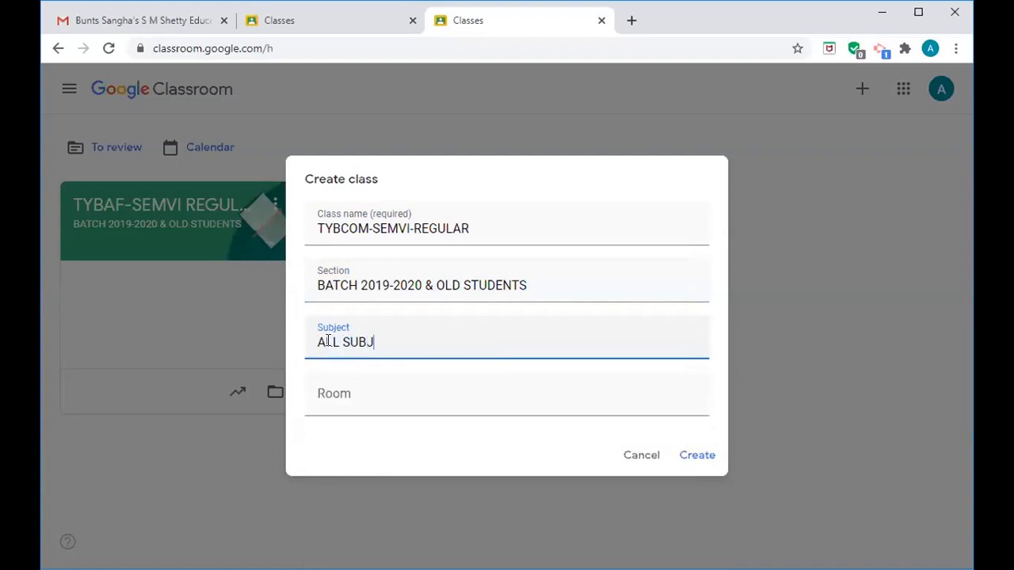
{"action": "type", "text": "TS"}
- Create the class and wait for its Stream page with the generated class code
{"action": "left_click", "coordinate": [707, 462]}
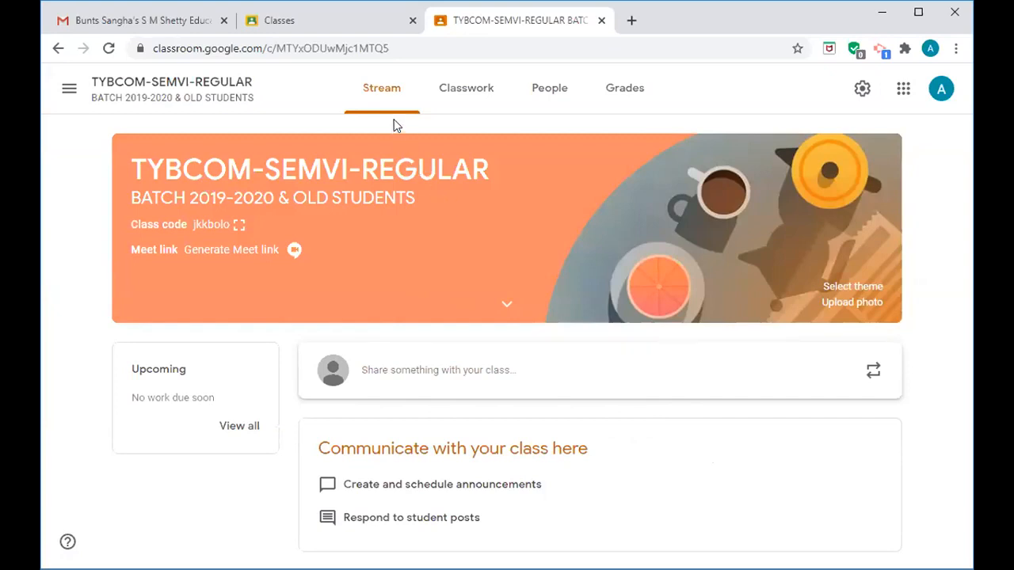
- Go to the class's People list and start inviting teachers
{"action": "left_click", "coordinate": [553, 92]}
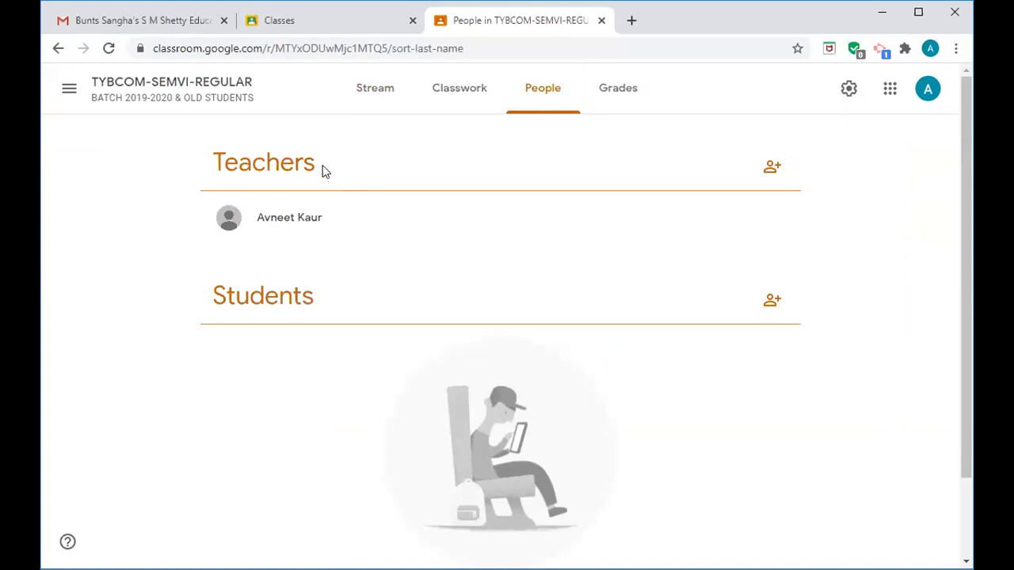
{"action": "left_click", "coordinate": [769, 173]}
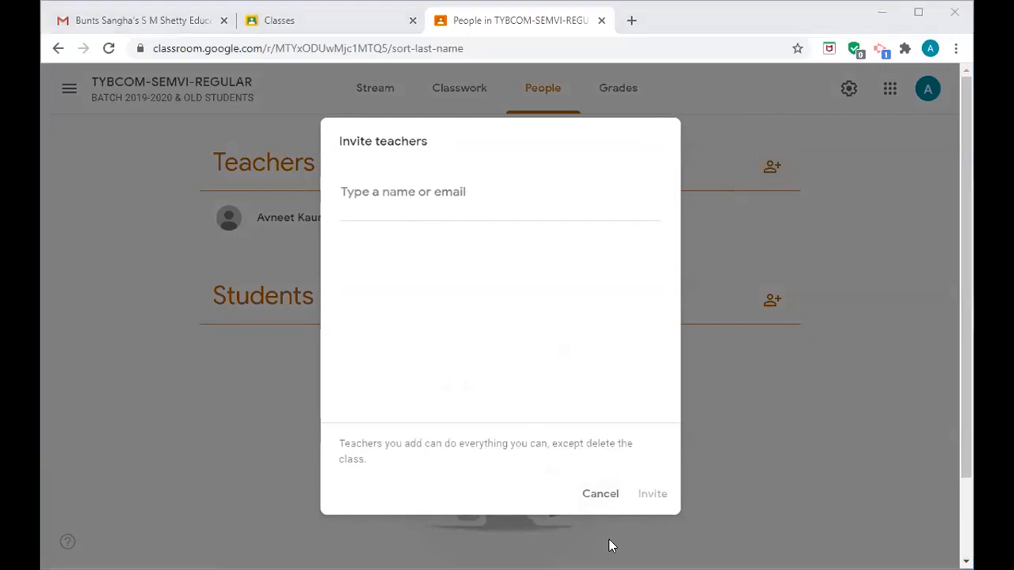
- Search for two staff members and add their institute addresses as teacher invitees
{"action": "left_click", "coordinate": [414, 209]}
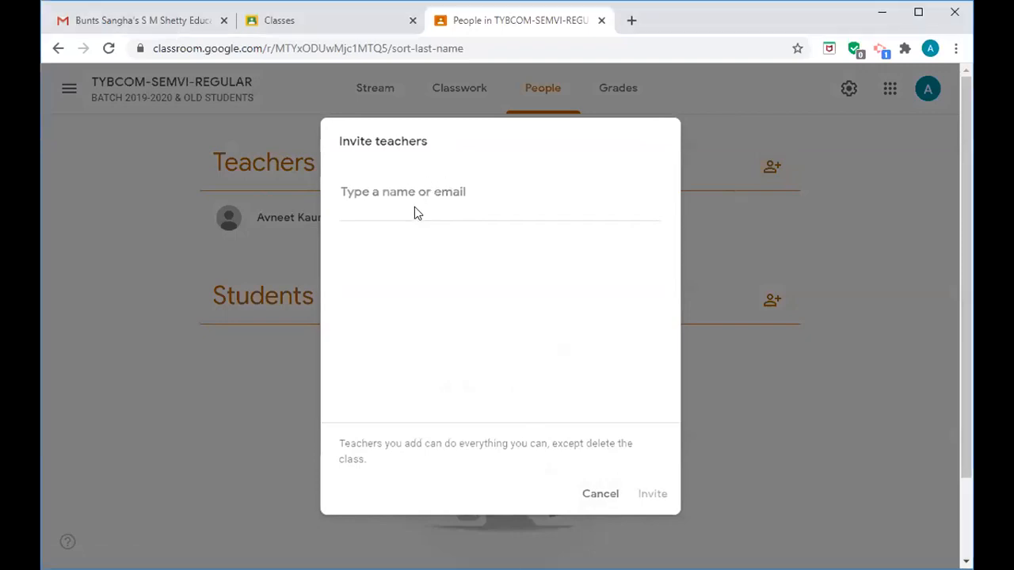
{"action": "type", "text": "H"}
{"action": "key", "text": "BackSpace"}
{"action": "type", "text": "hi"}
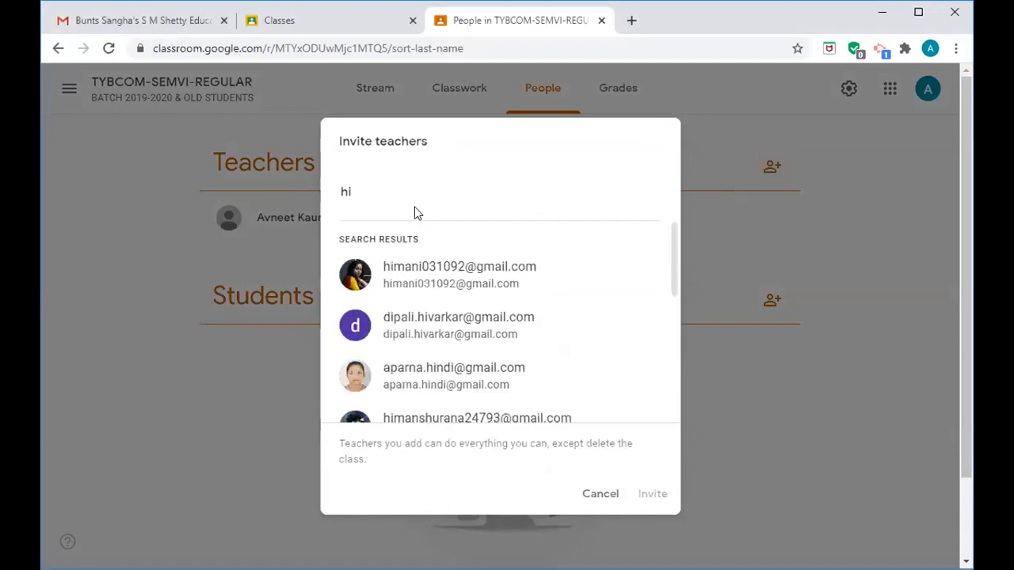
{"action": "type", "text": "m"}
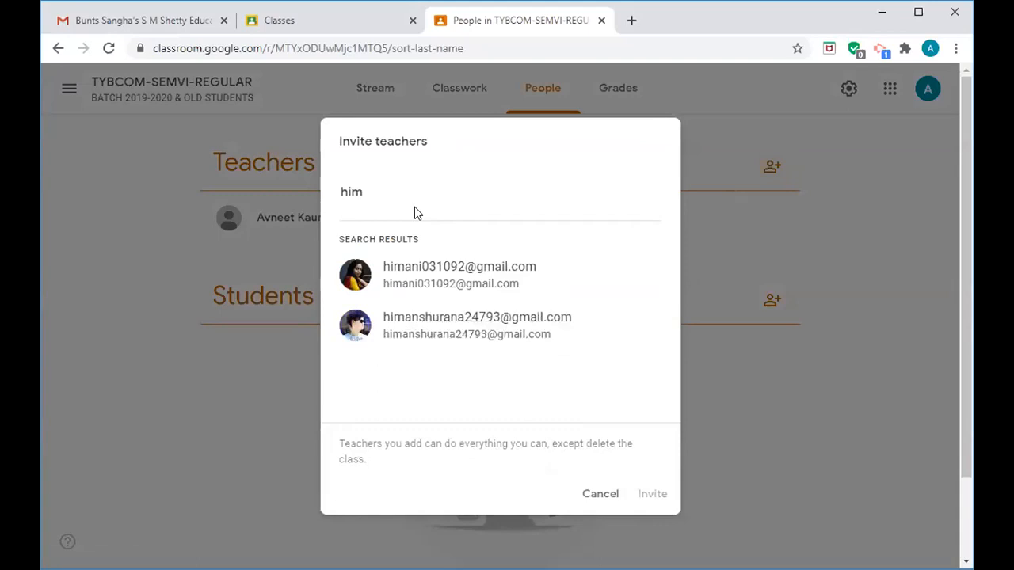
{"action": "type", "text": "ani"}
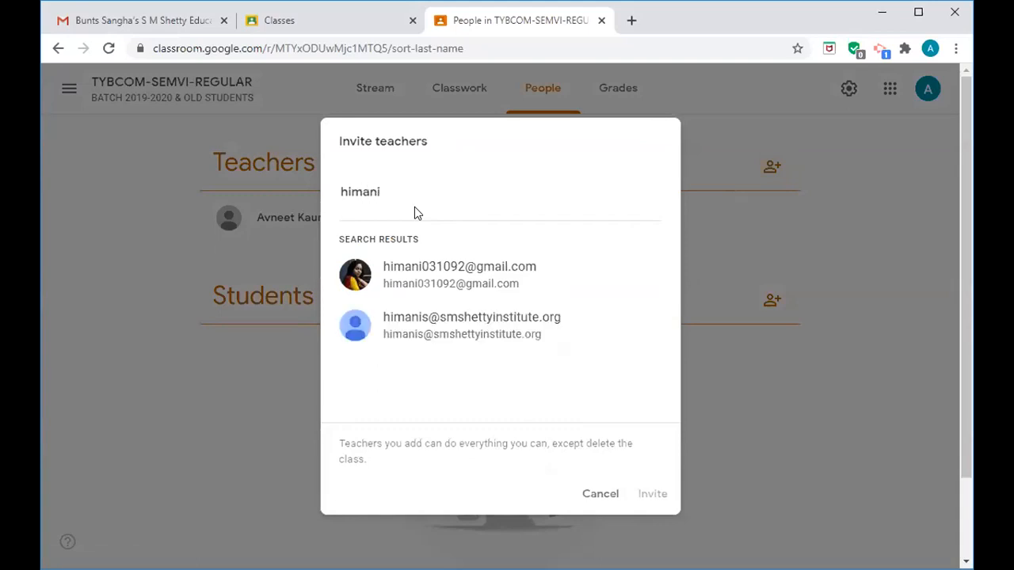
{"action": "left_click", "coordinate": [431, 332]}
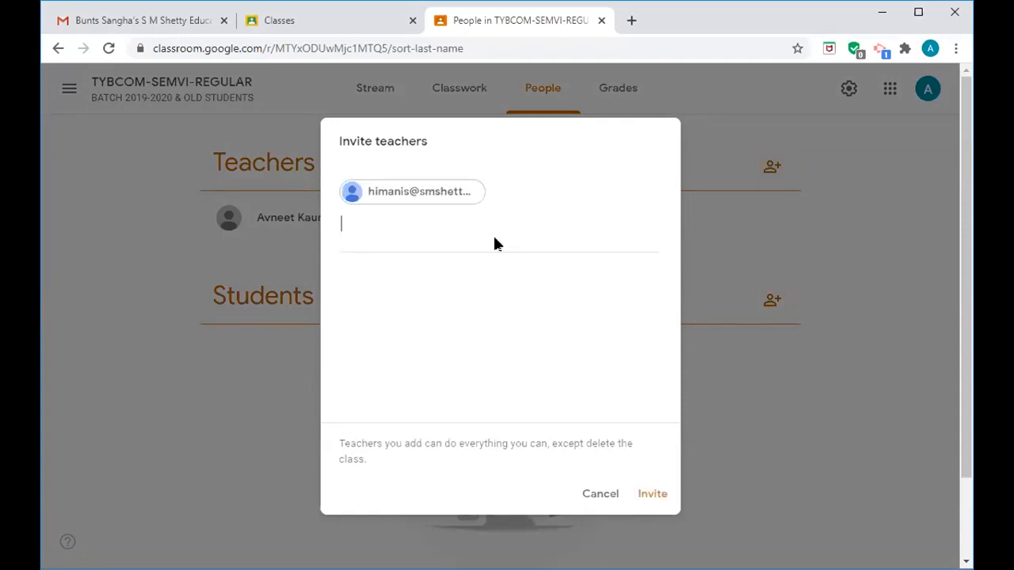
{"action": "type", "text": "mi"}
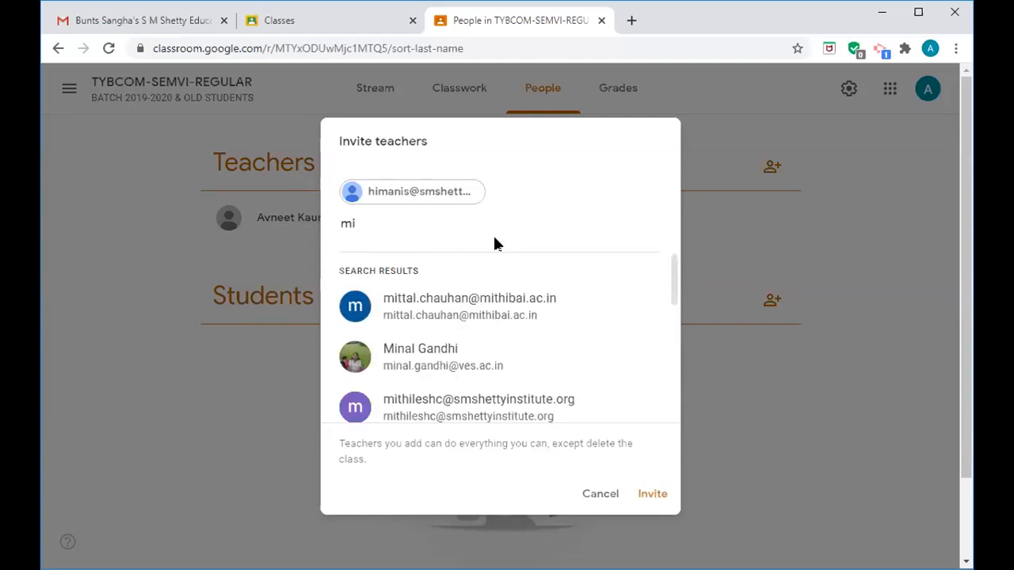
{"action": "type", "text": "th"}
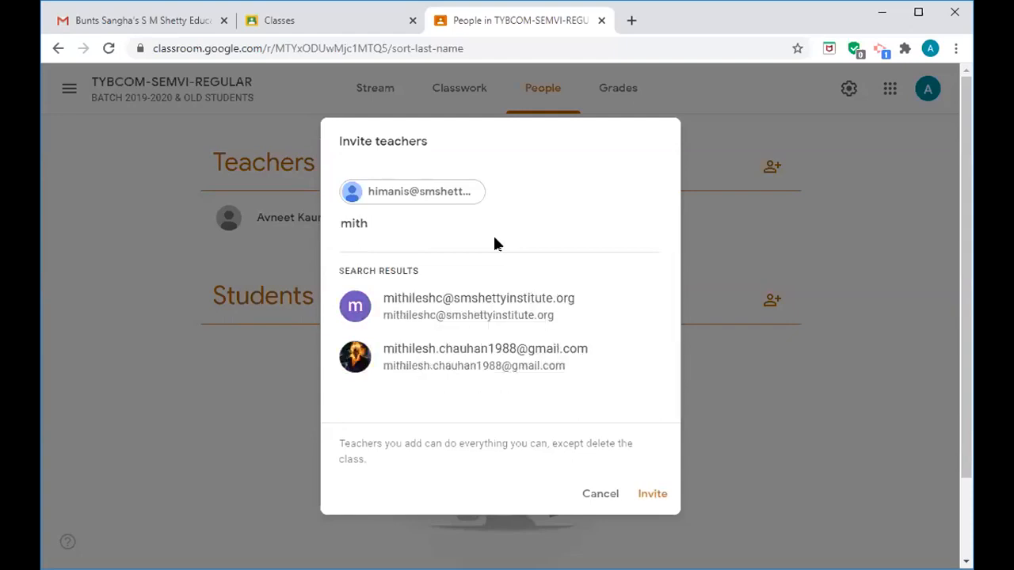
{"action": "left_click", "coordinate": [488, 301]}
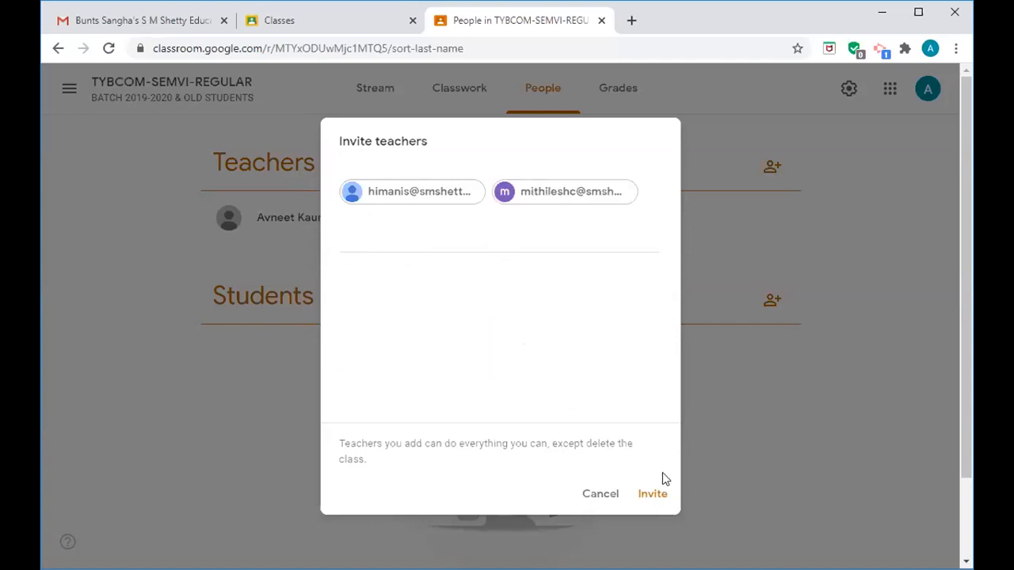
- Send the teacher invitations to both staff members
{"action": "left_click", "coordinate": [656, 493]}
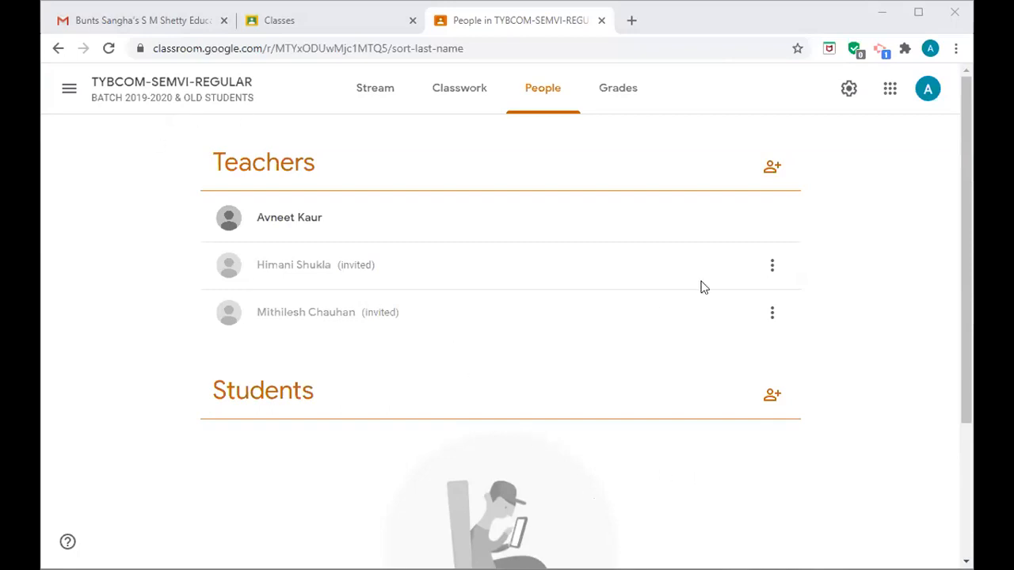
- Invite a third colleague as co-teacher using their institute e-mail address
{"action": "left_click", "coordinate": [772, 170]}
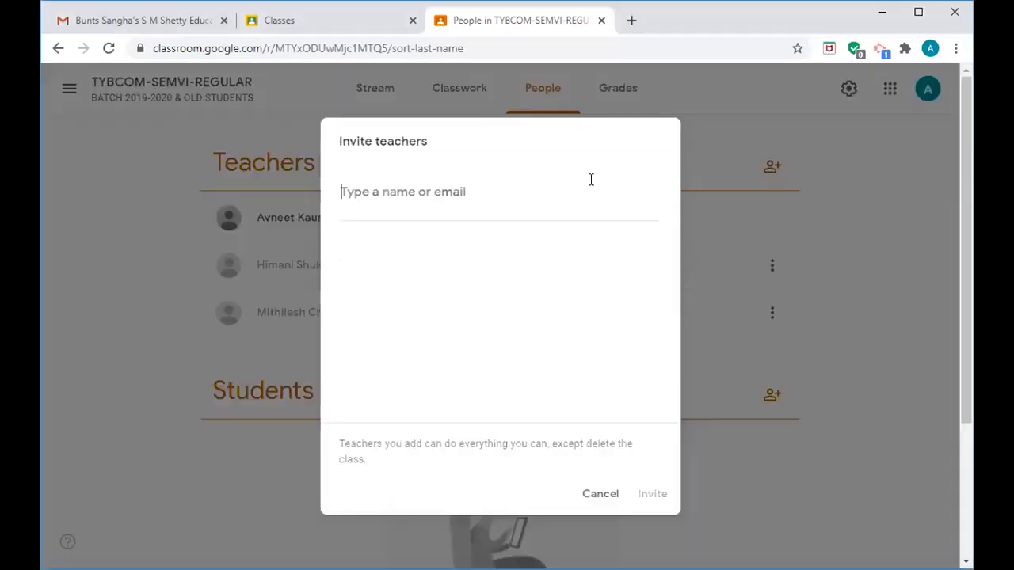
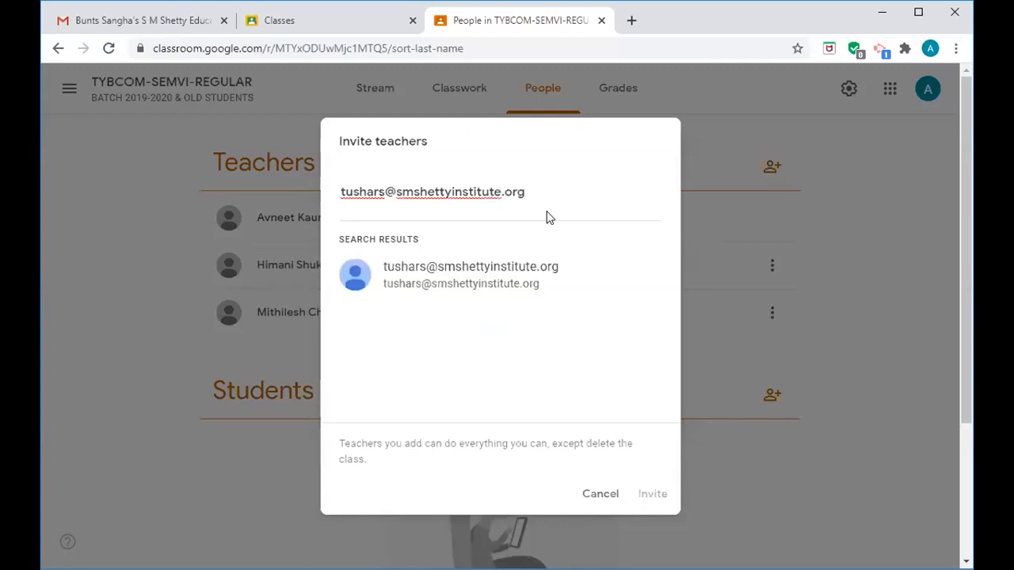
{"action": "left_click", "coordinate": [506, 273]}
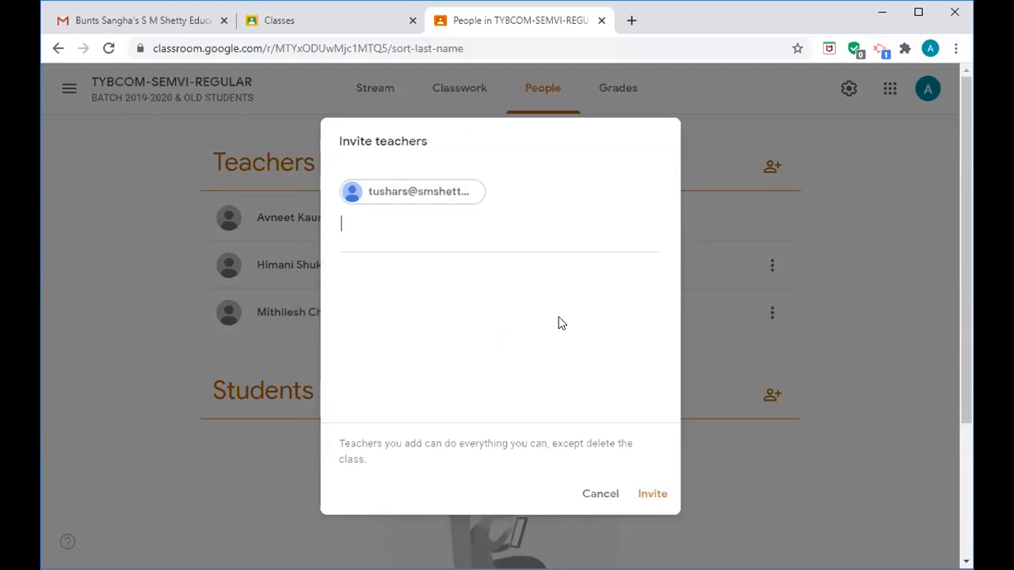
{"action": "left_click", "coordinate": [657, 499]}
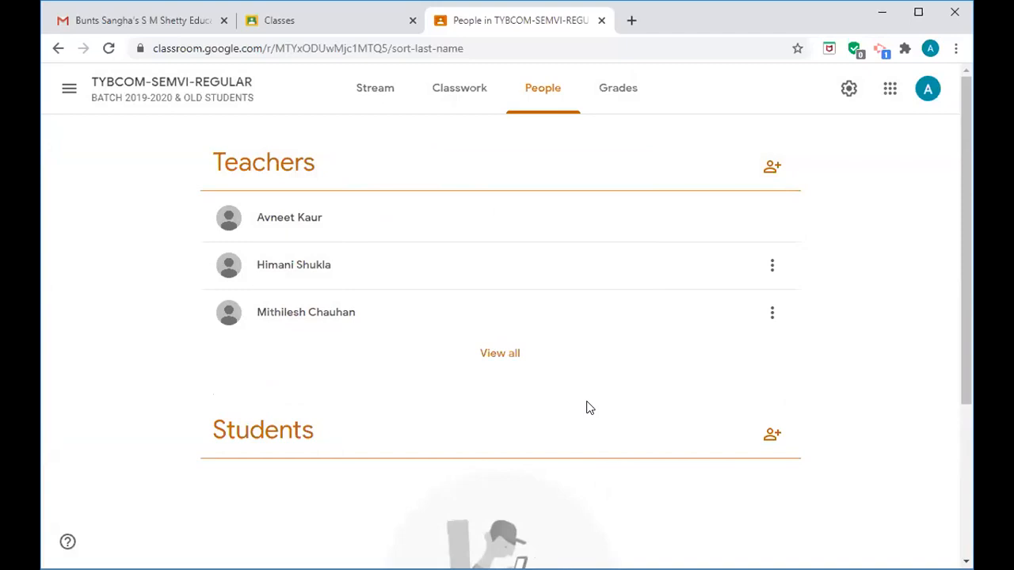
- Open the Invite students form from the Students section of People
{"action": "left_click", "coordinate": [773, 436]}
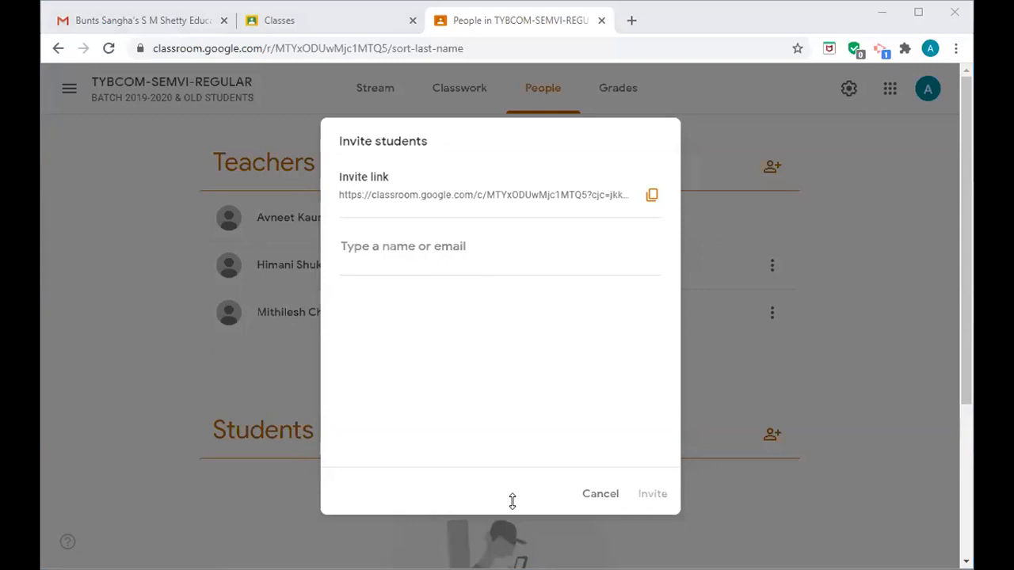
- Paste four students' e-mail addresses into Invite students, select each, then reload the page without inviting
{"action": "left_click", "coordinate": [396, 248]}
{"action": "key", "text": "ctrl+v"}
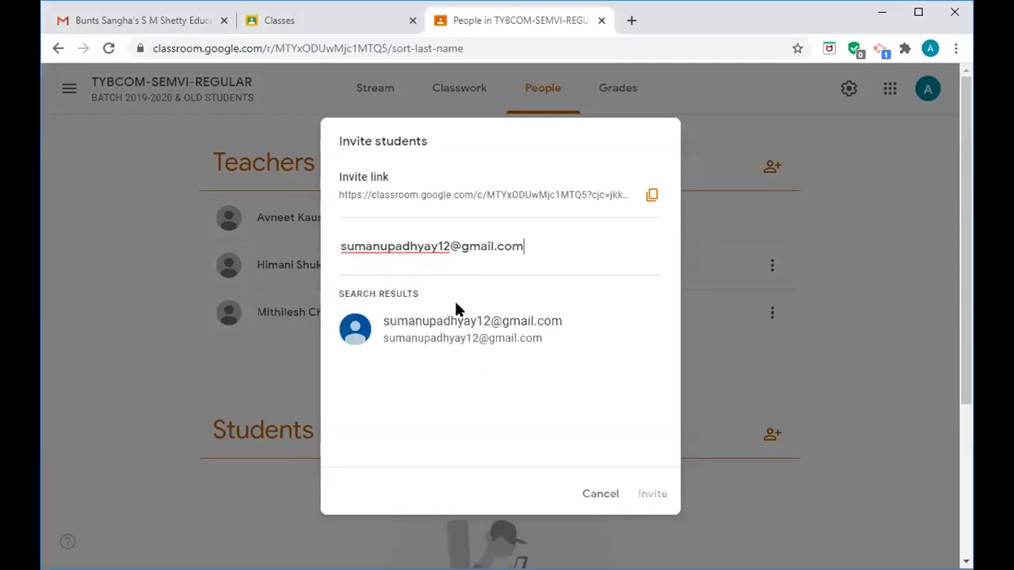
{"action": "left_click", "coordinate": [483, 346]}
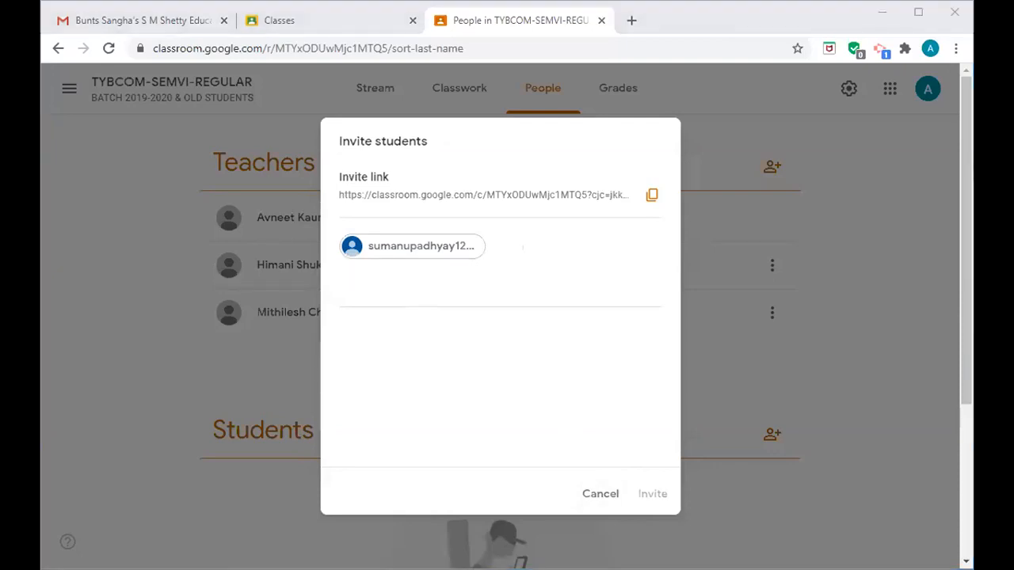
{"action": "key", "text": "ctrl+v"}
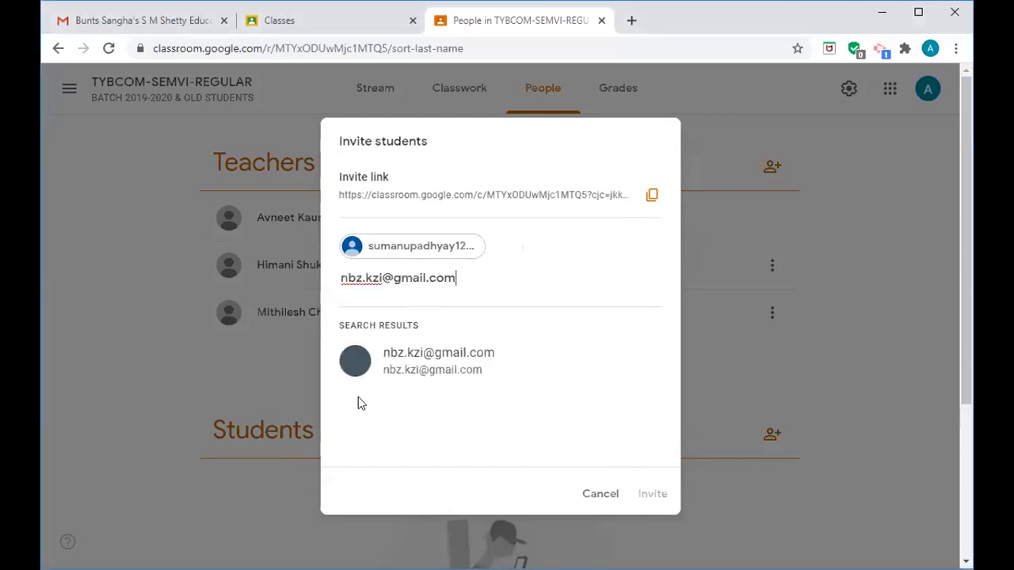
{"action": "left_click", "coordinate": [476, 363]}
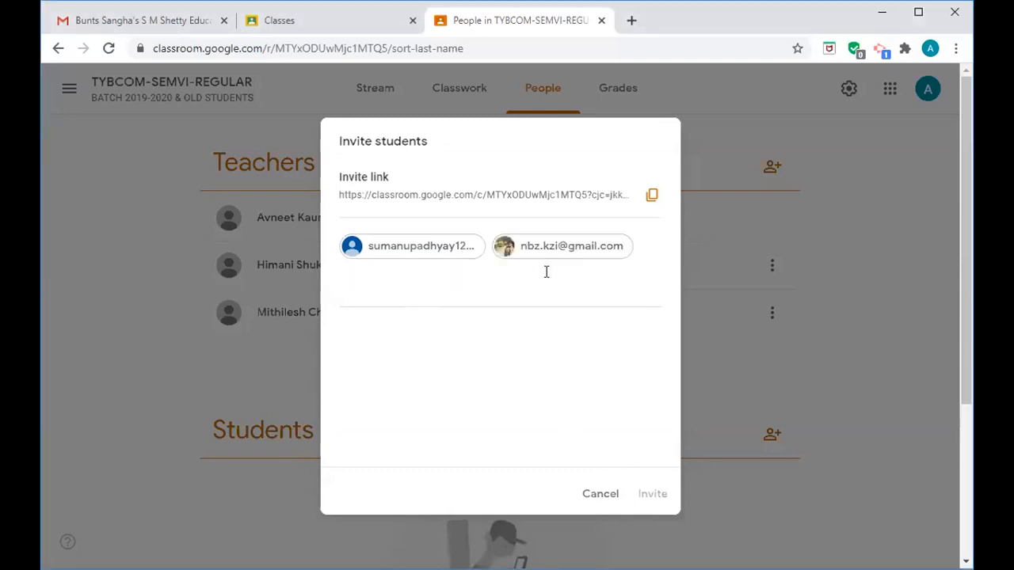
{"action": "key", "text": "alt+Tab"}
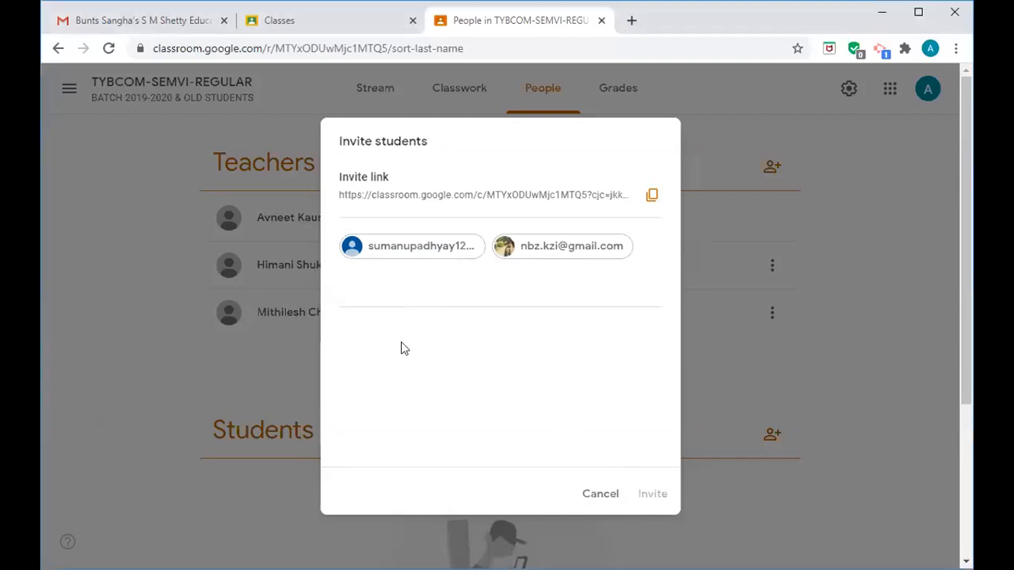
{"action": "key", "text": "ctrl+v"}
{"action": "left_click", "coordinate": [444, 365]}
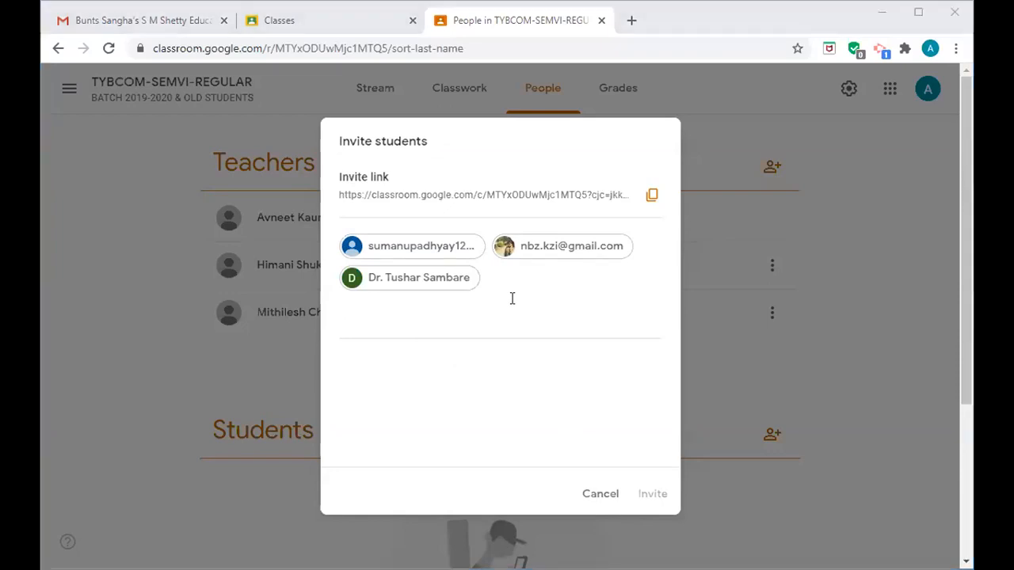
{"action": "left_click", "coordinate": [428, 322]}
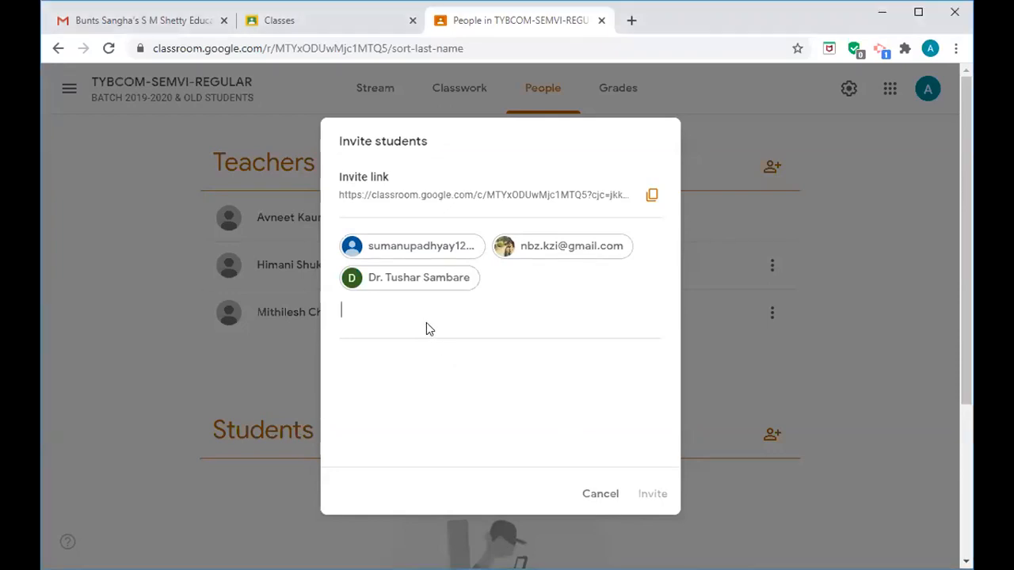
{"action": "key", "text": "ctrl+v"}
{"action": "left_click", "coordinate": [460, 389]}
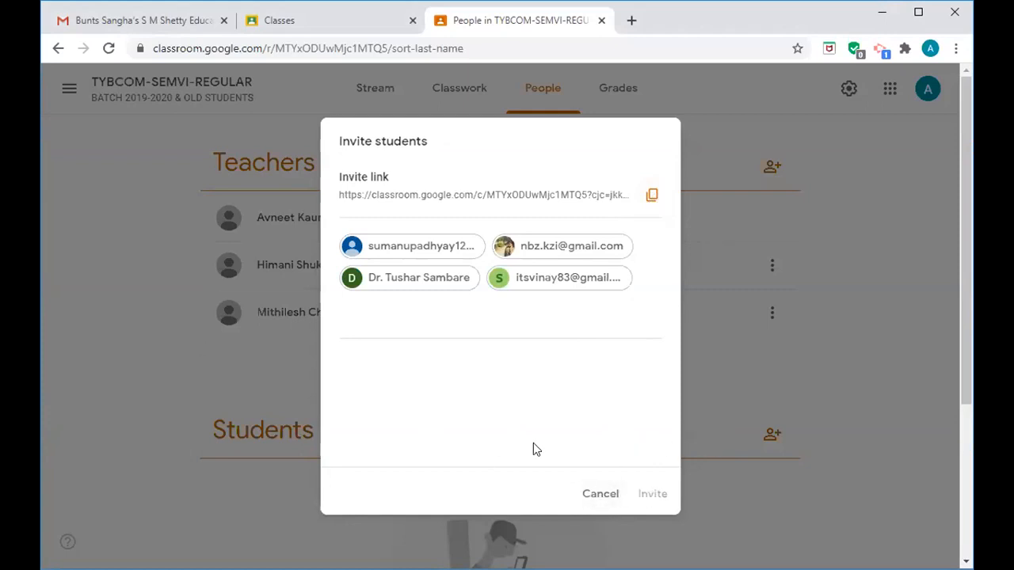
{"action": "left_click", "coordinate": [109, 49]}
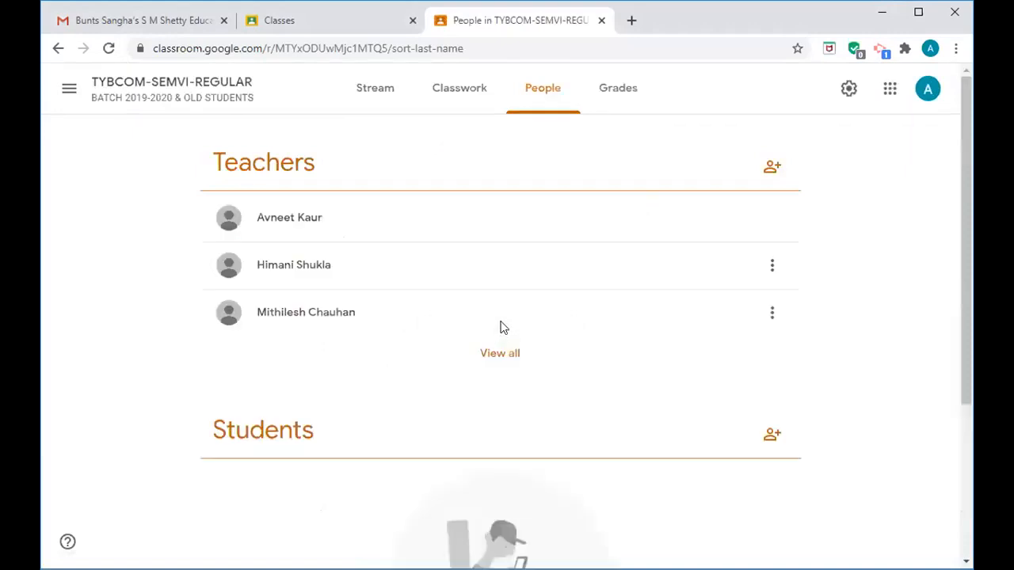
- Search for a student by name, select the match, and send the invitation
{"action": "left_click", "coordinate": [772, 436]}
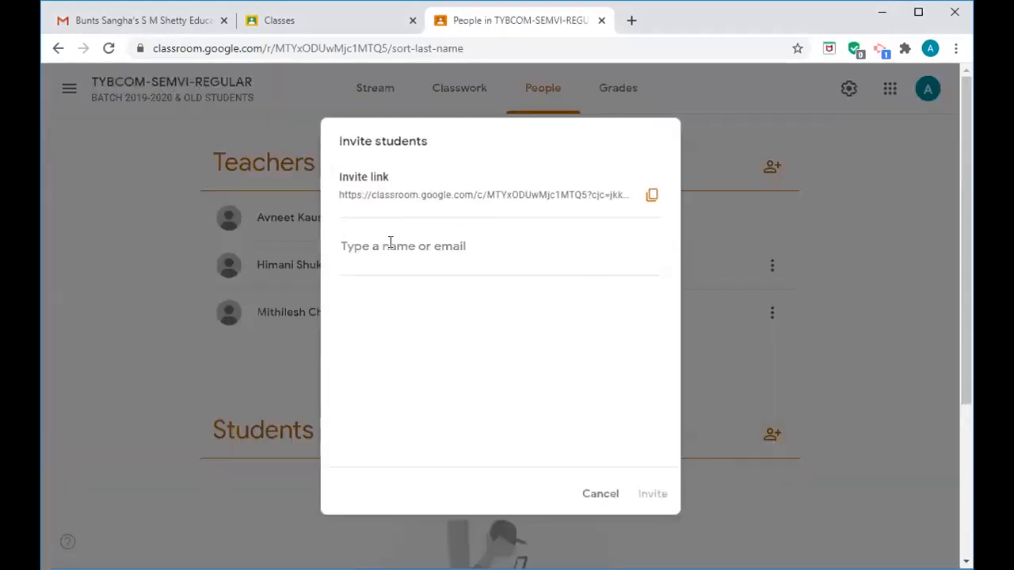
{"action": "type", "text": "v"}
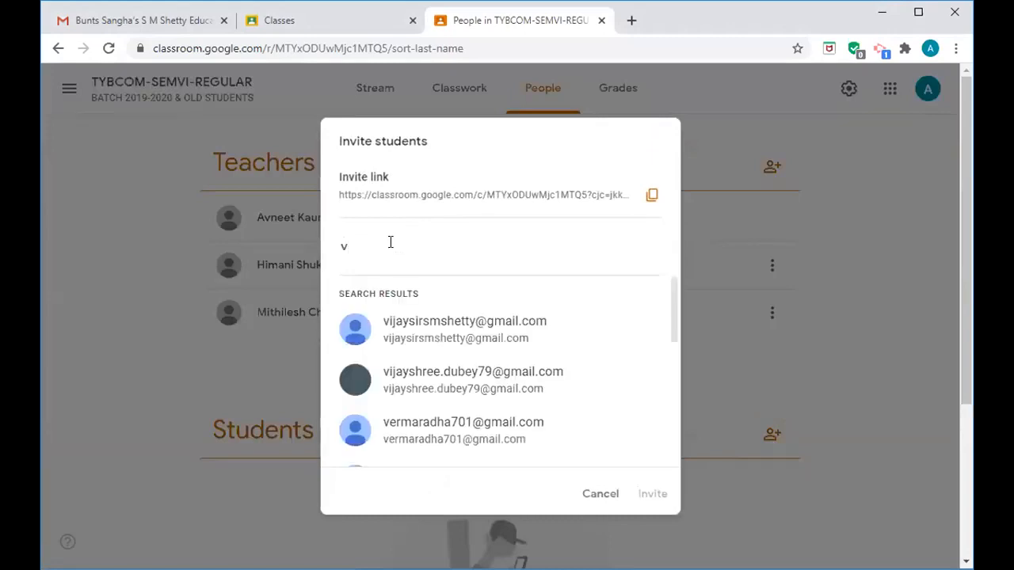
{"action": "key", "text": "BackSpace"}
{"action": "type", "text": "it"}
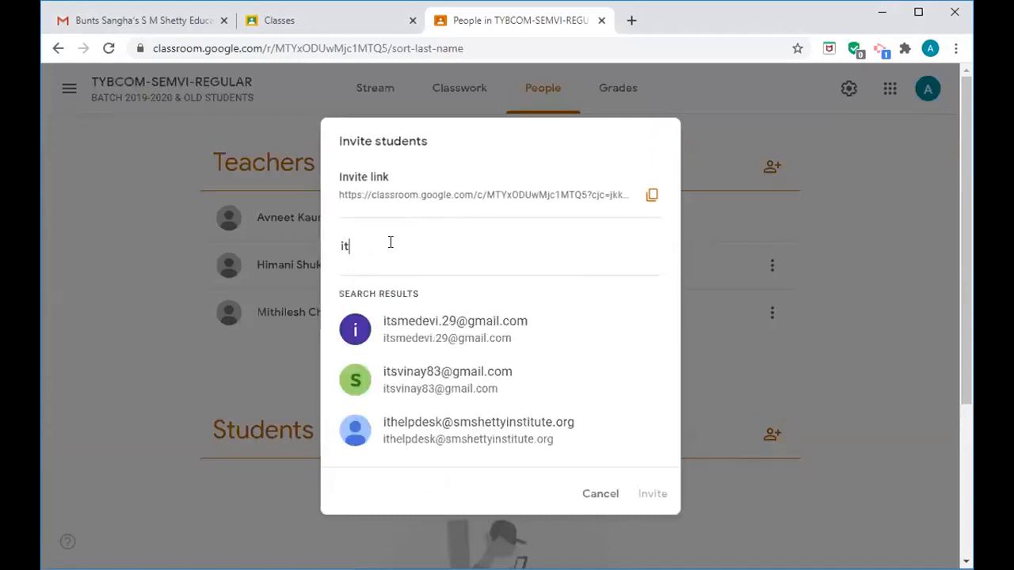
{"action": "left_click", "coordinate": [408, 396]}
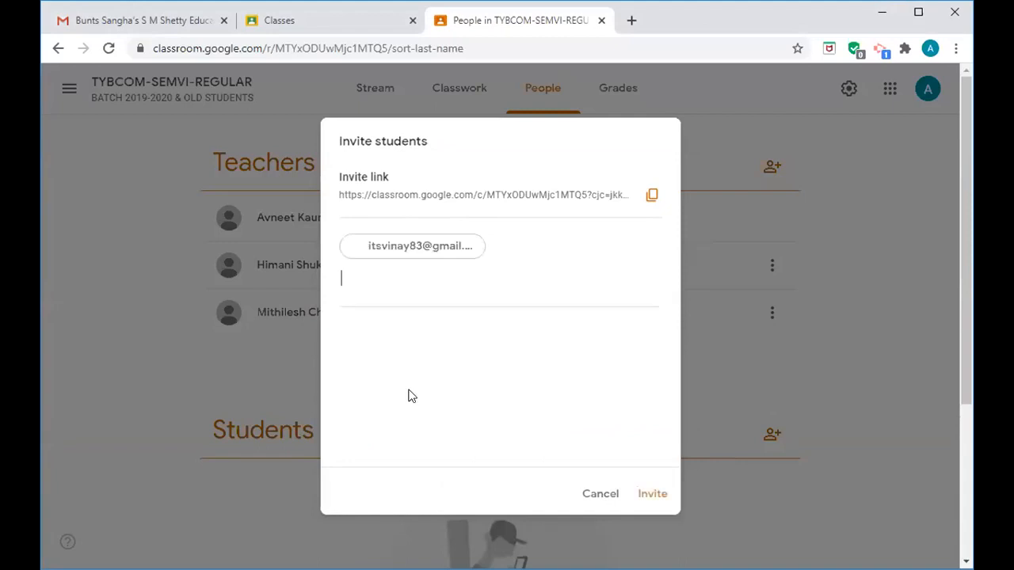
{"action": "left_click", "coordinate": [654, 495]}
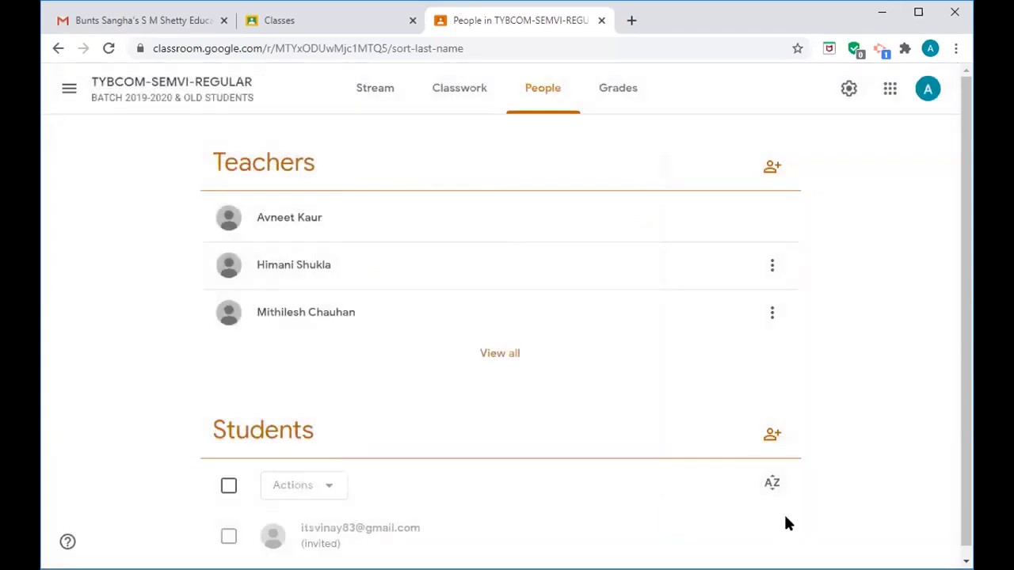
- Reopen Invite students, pick another matching student, then cancel without sending
{"action": "left_click", "coordinate": [771, 436]}
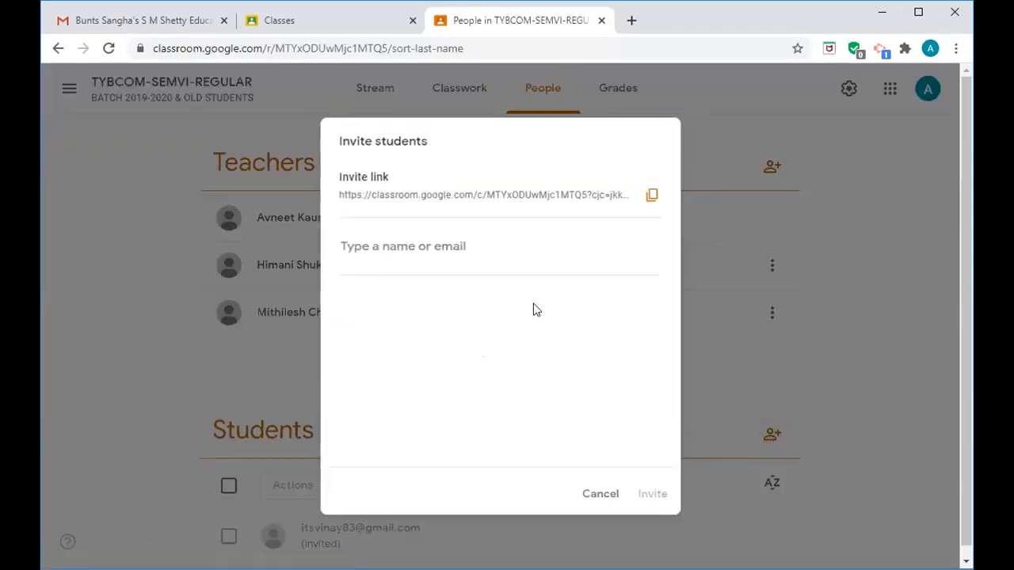
{"action": "left_click", "coordinate": [492, 249]}
{"action": "type", "text": "hi"}
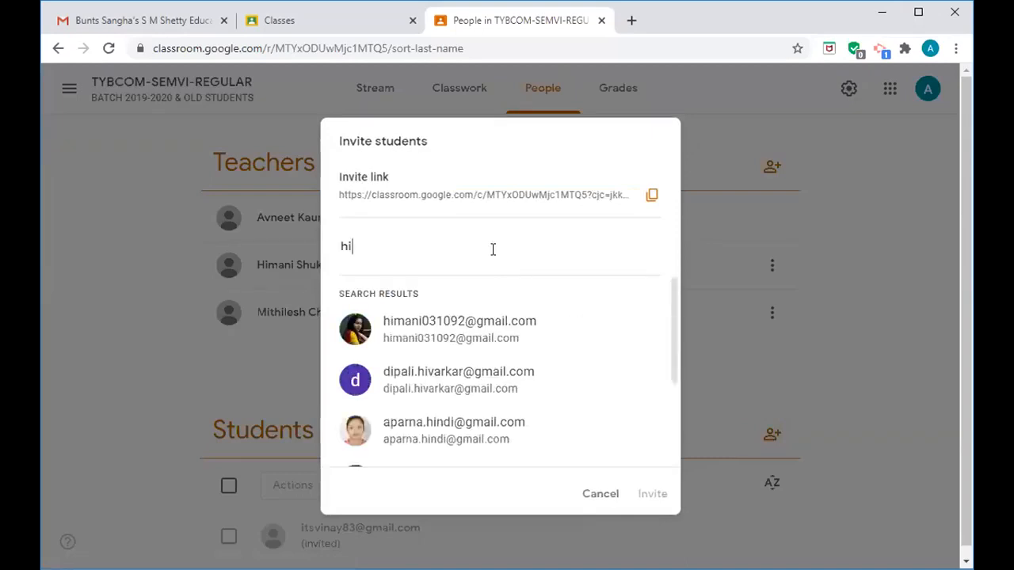
{"action": "left_click", "coordinate": [485, 325]}
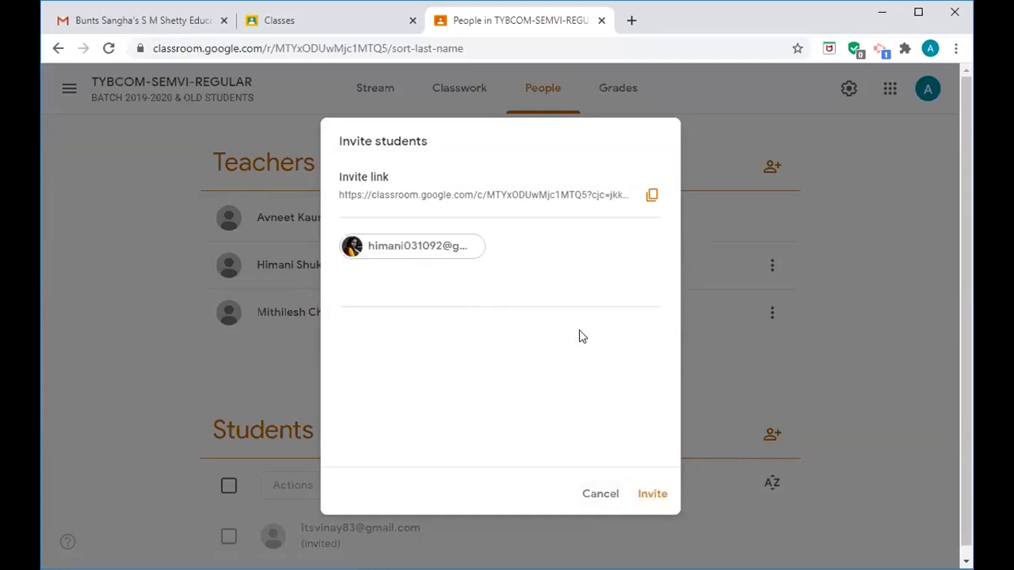
{"action": "left_click", "coordinate": [594, 496]}
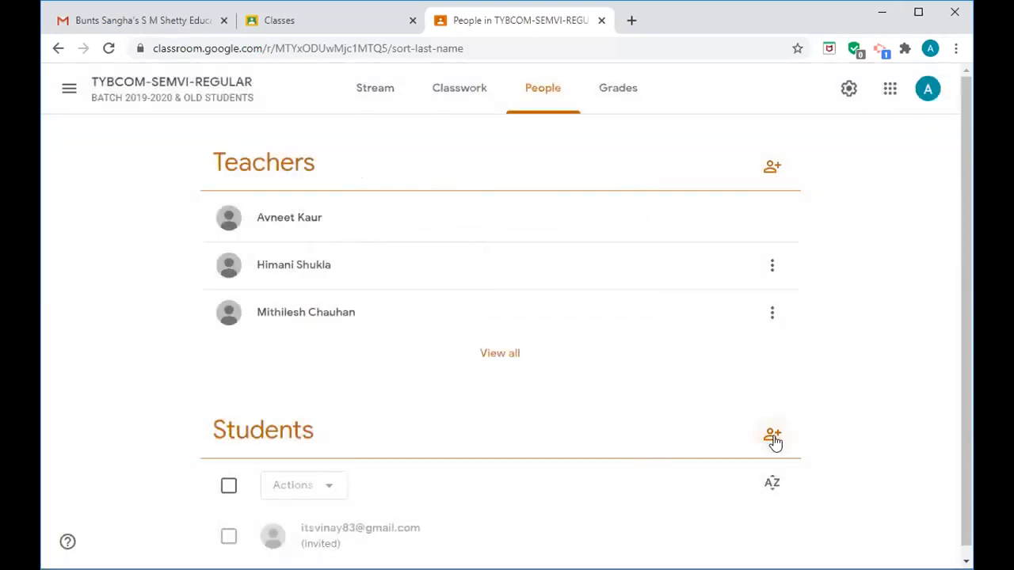
{"action": "left_click", "coordinate": [769, 439]}
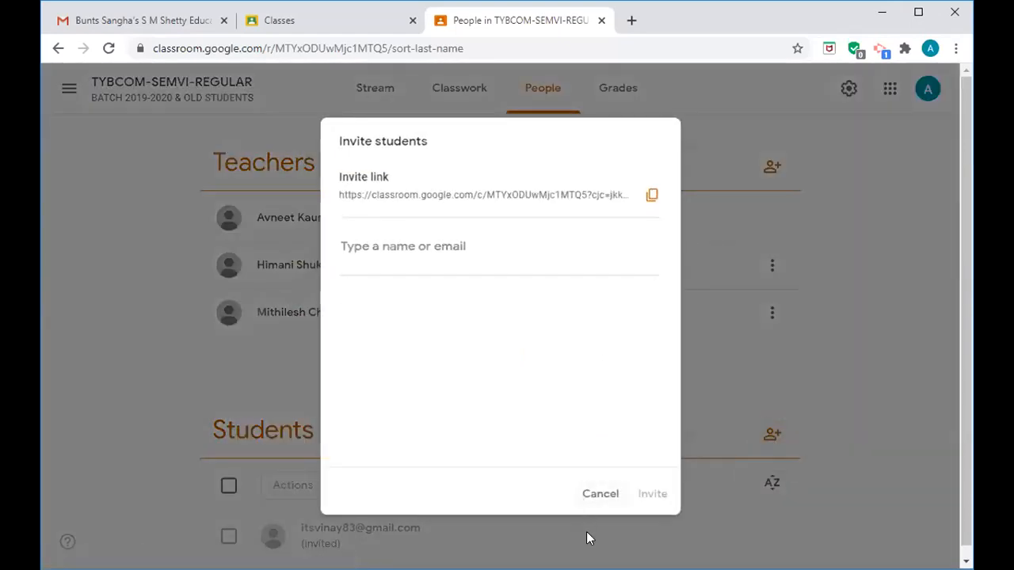
{"action": "left_click", "coordinate": [465, 245]}
{"action": "type", "text": "na"}
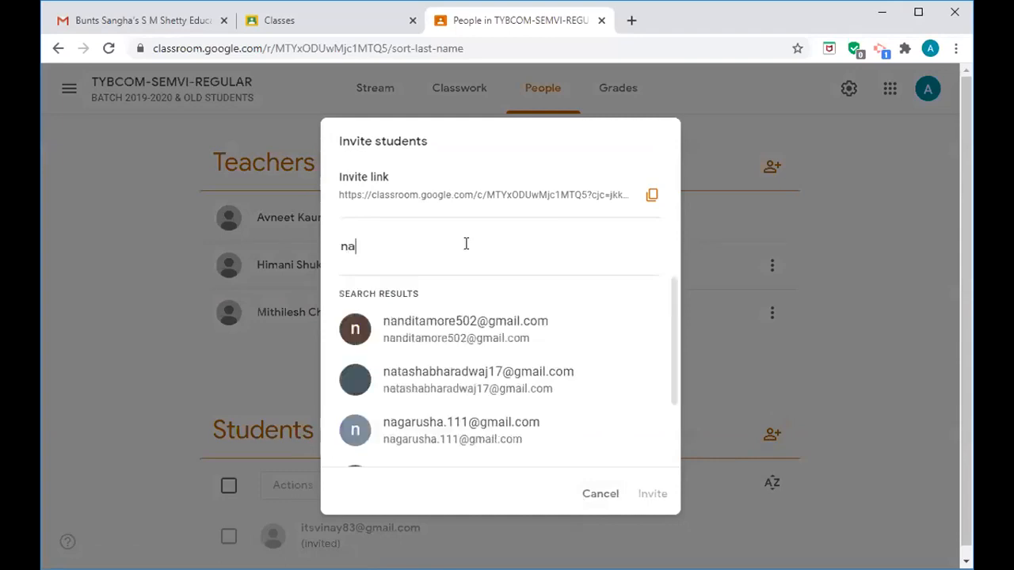
{"action": "key", "text": "BackSpace"}
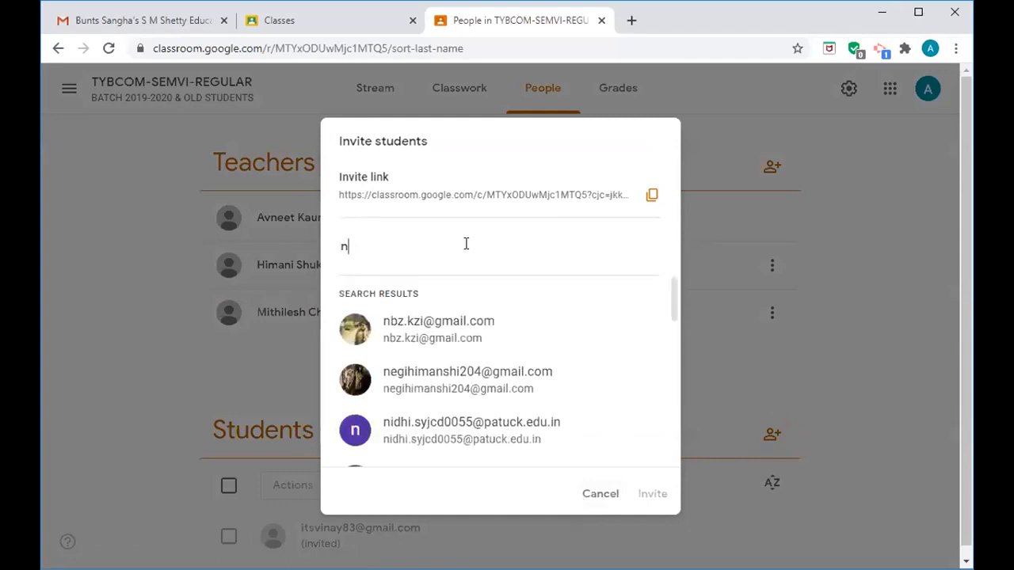
{"action": "left_click", "coordinate": [456, 320]}
{"action": "left_click", "coordinate": [647, 493]}
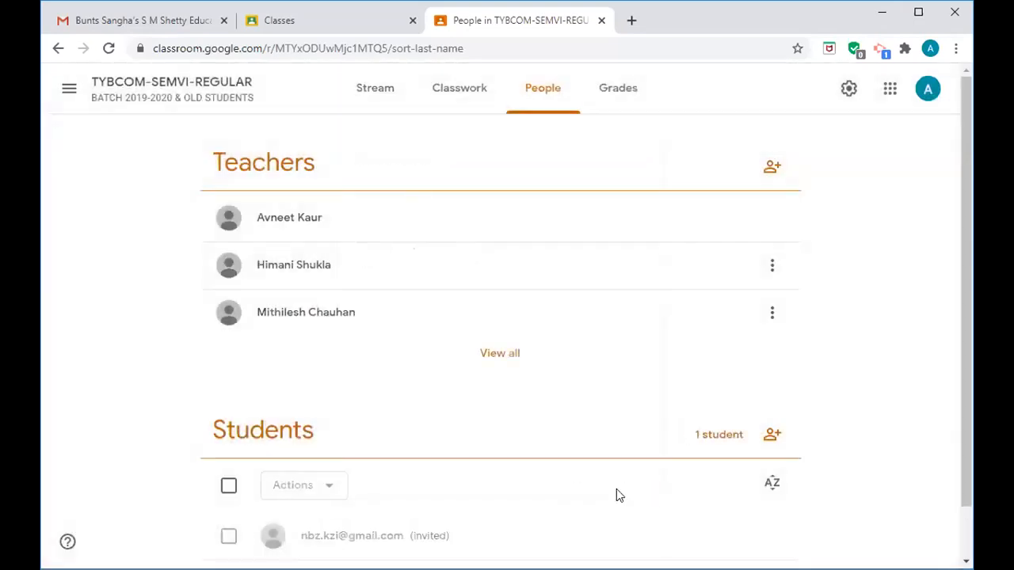
{"action": "left_click", "coordinate": [773, 435]}
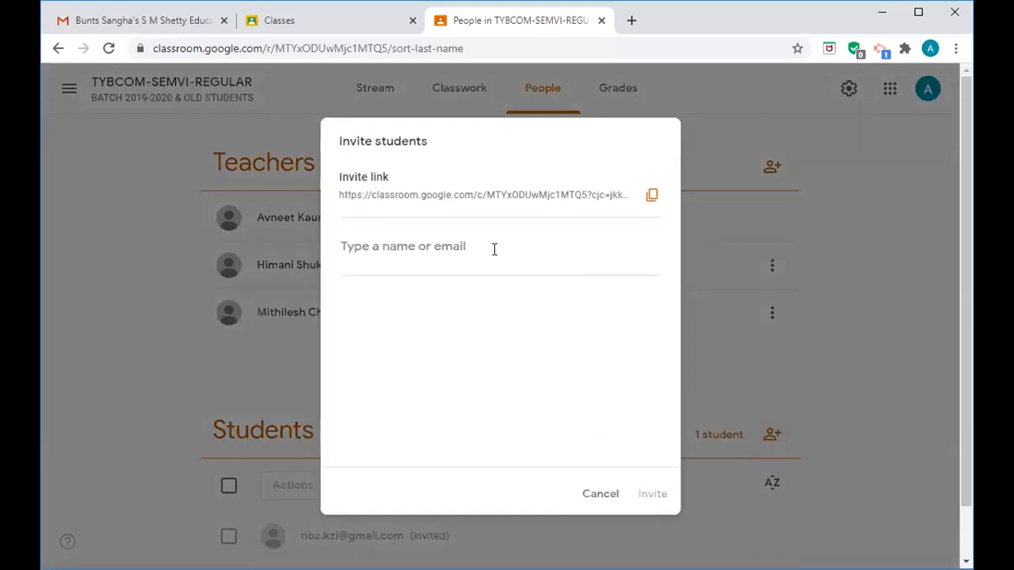
{"action": "type", "text": "its"}
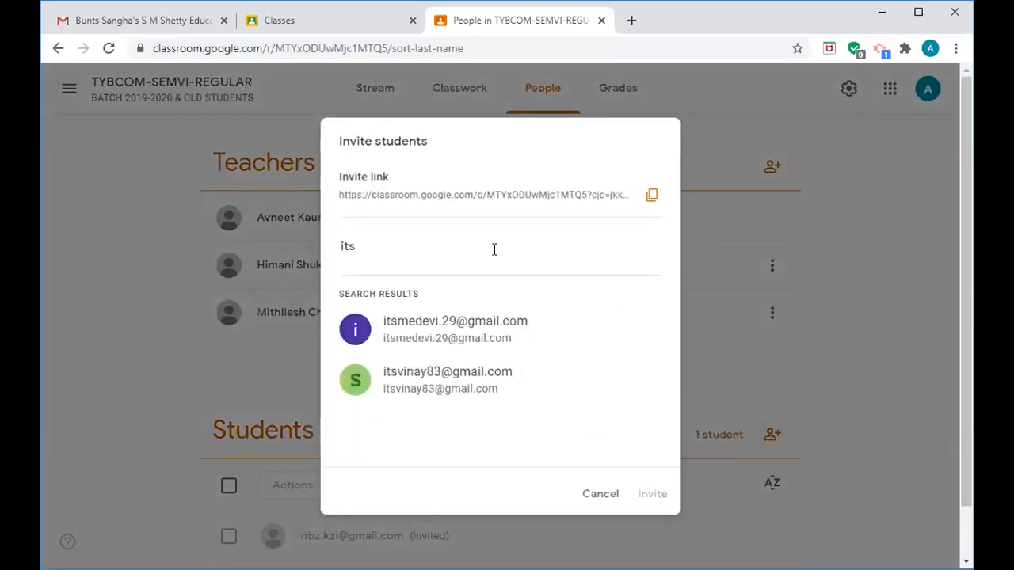
{"action": "left_click", "coordinate": [479, 380]}
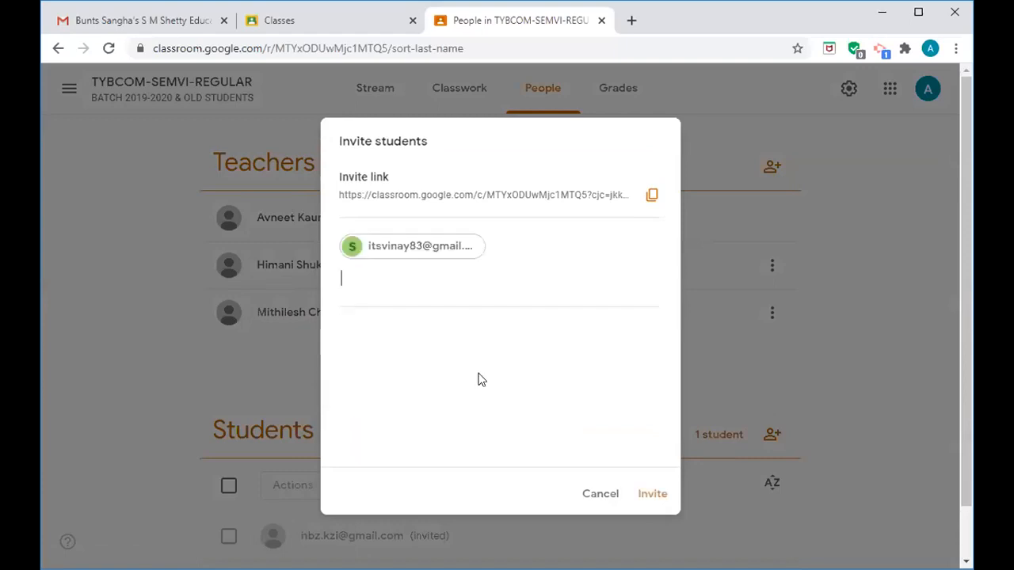
{"action": "left_click", "coordinate": [653, 495]}
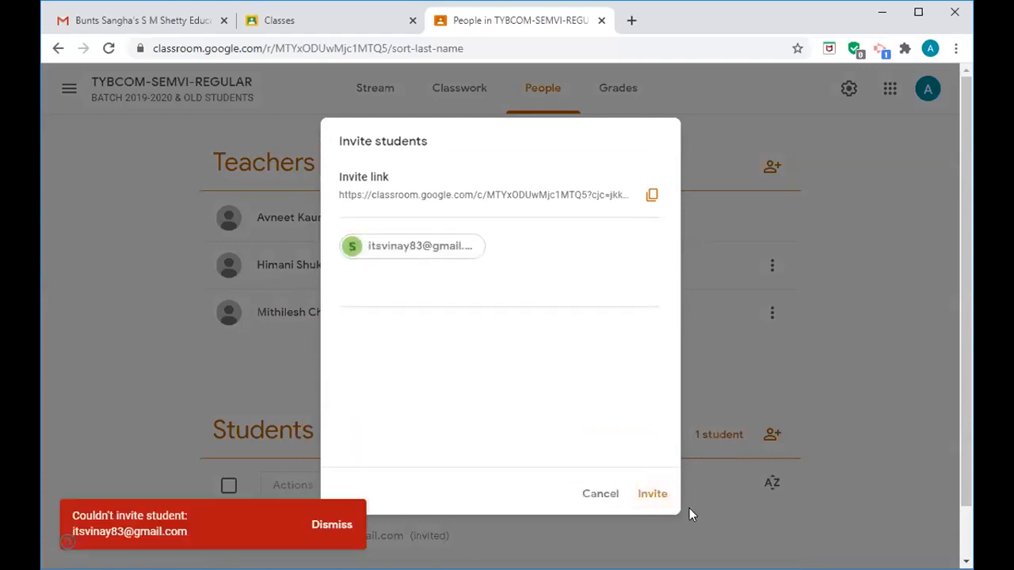
{"action": "left_click", "coordinate": [333, 527]}
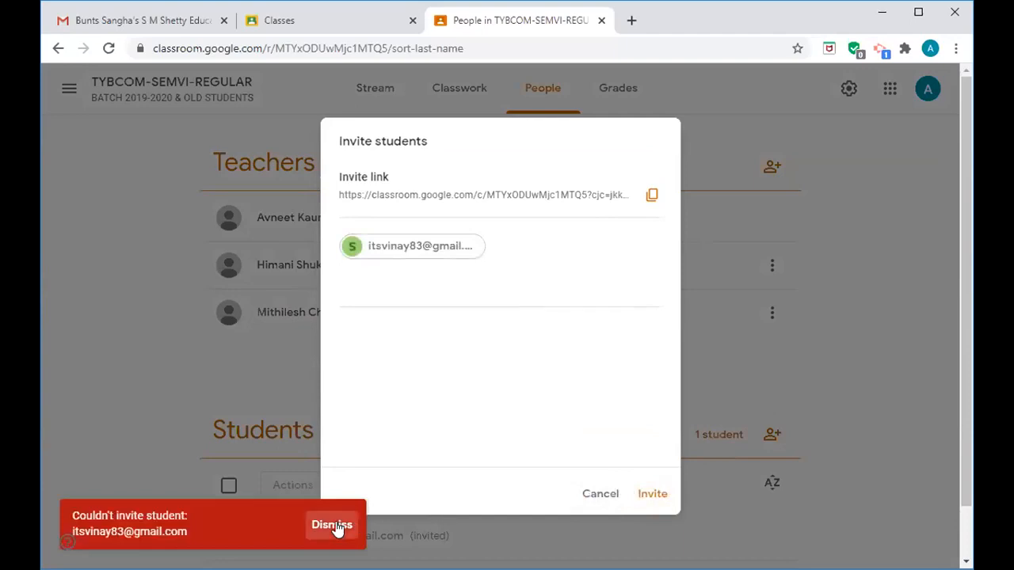
{"action": "left_click", "coordinate": [653, 494]}
{"action": "left_click", "coordinate": [336, 527]}
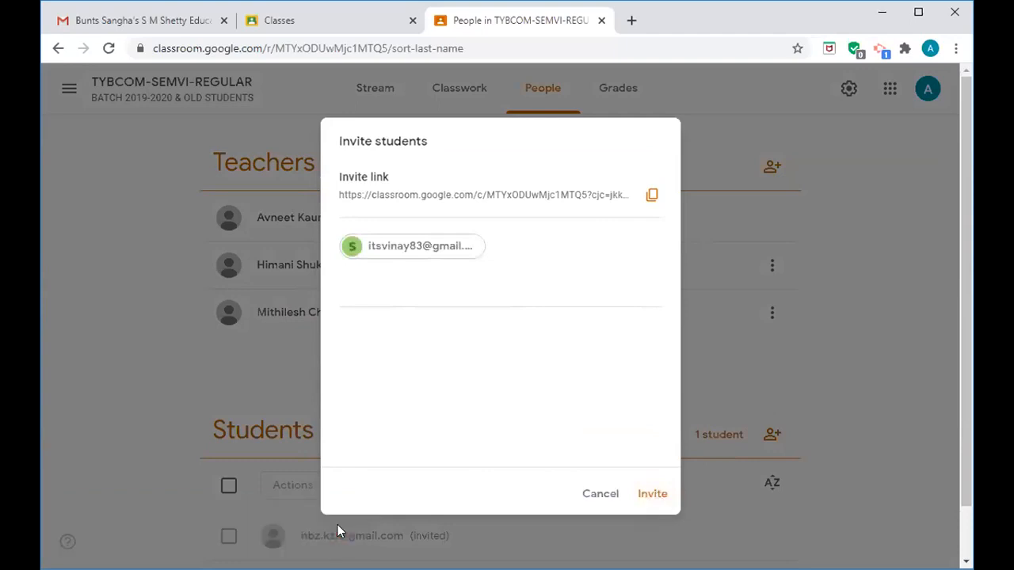
{"action": "left_click", "coordinate": [598, 494]}
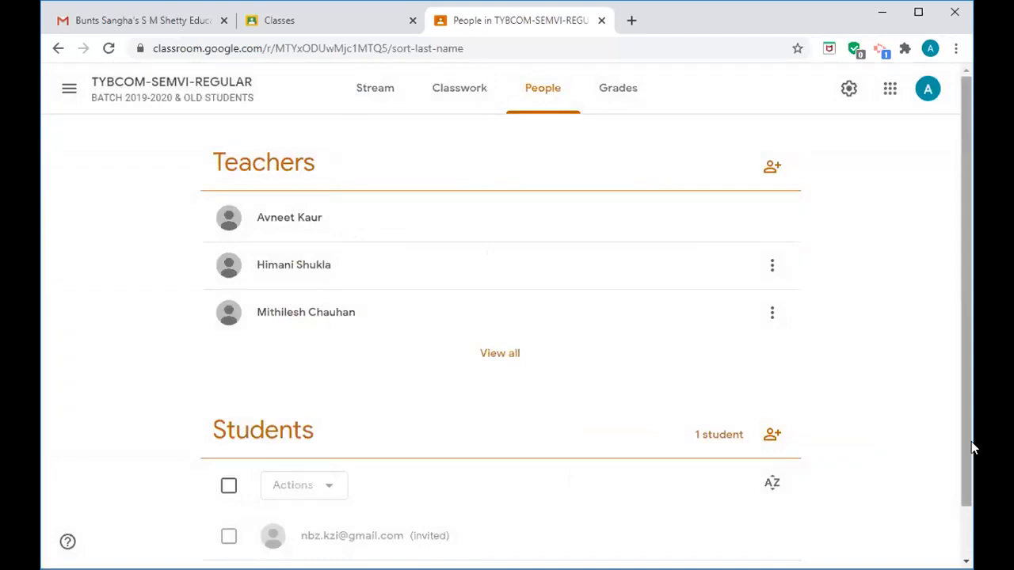
- Search Invite students by the student's name, select the match, and send the invitation
{"action": "scroll", "coordinate": [968, 455], "scroll_direction": "down", "scroll_amount": 1}
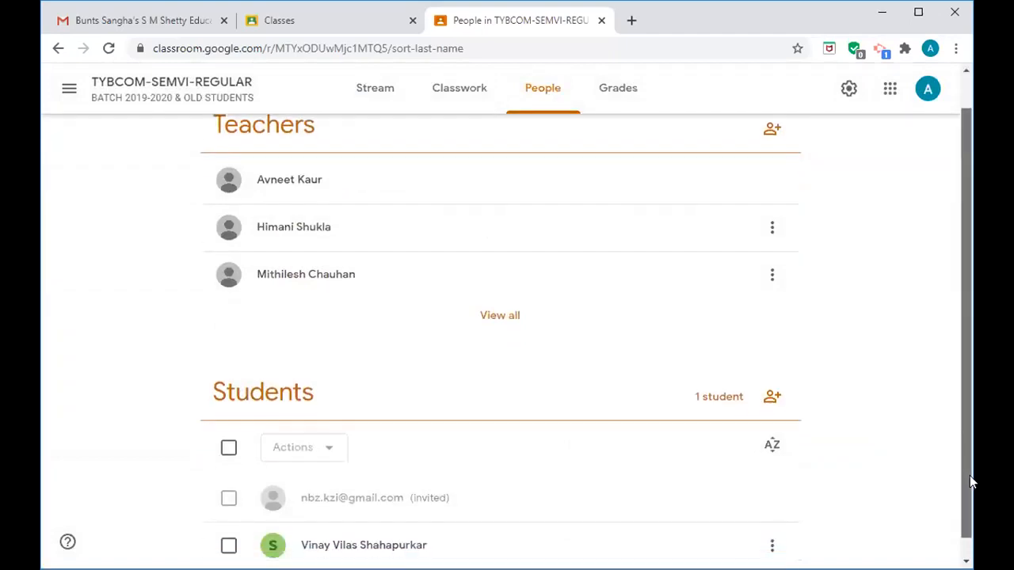
{"action": "left_click", "coordinate": [770, 380]}
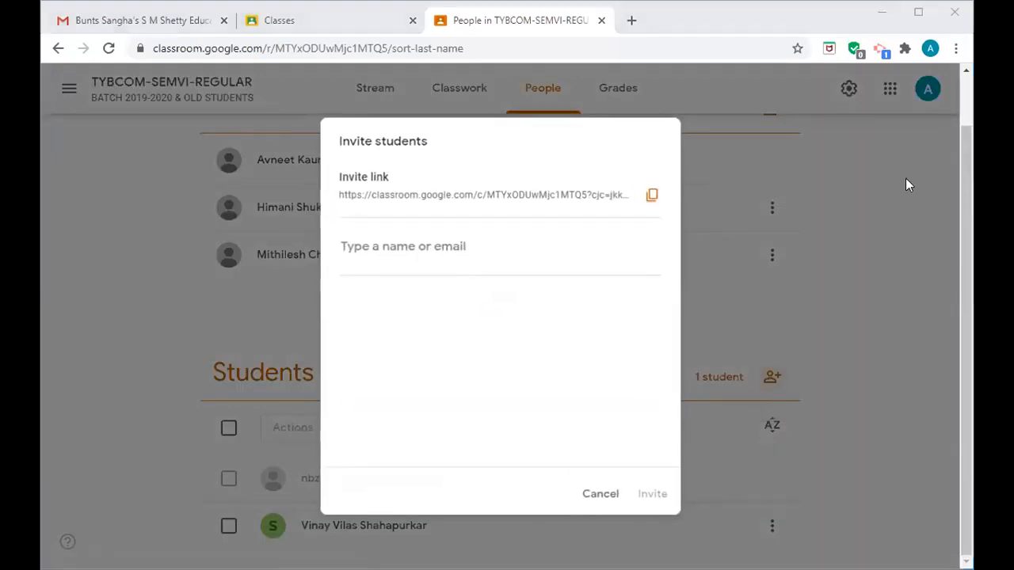
{"action": "left_click", "coordinate": [435, 248]}
{"action": "type", "text": "s"}
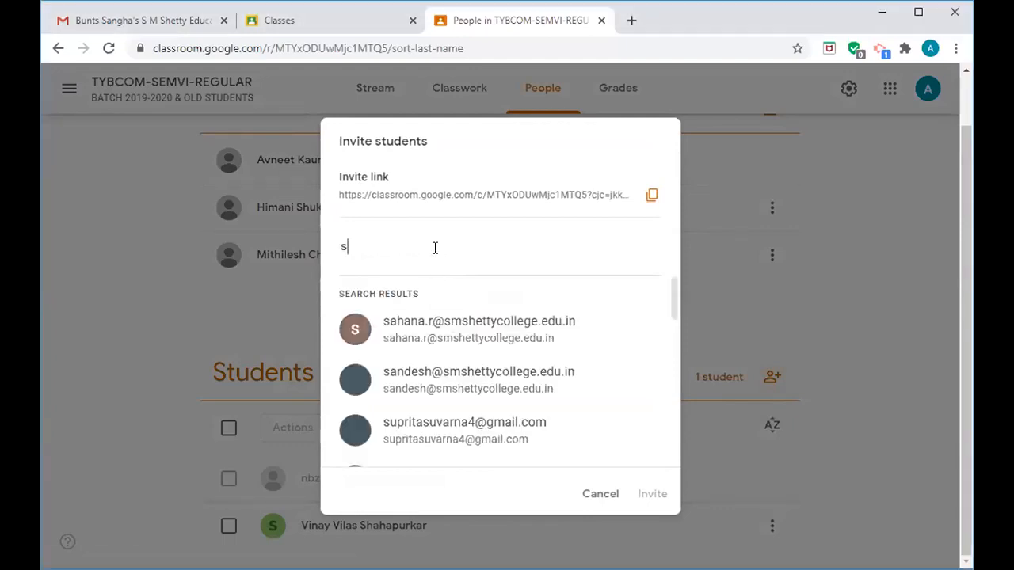
{"action": "type", "text": "um"}
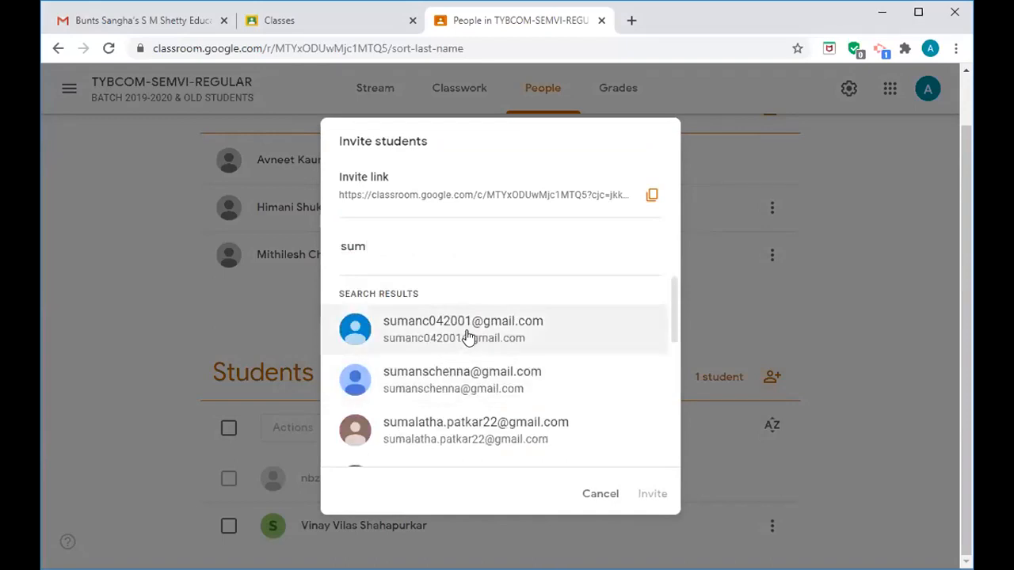
{"action": "type", "text": "an"}
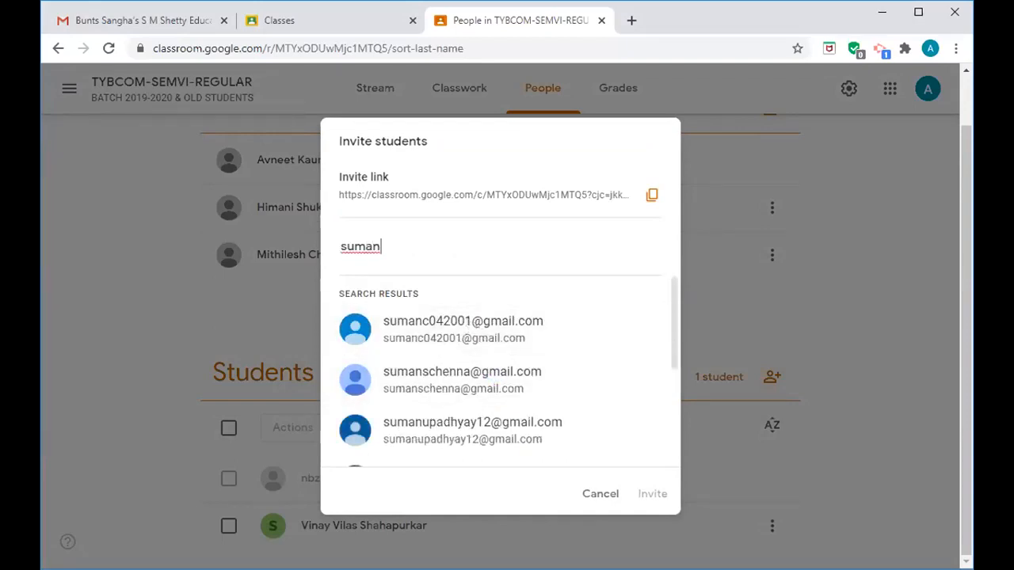
{"action": "left_click", "coordinate": [512, 442]}
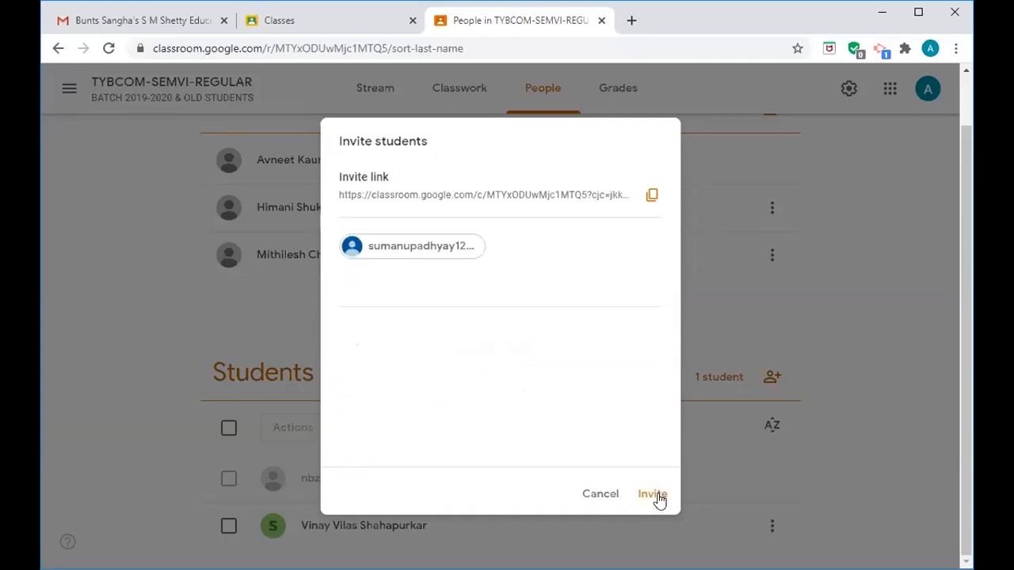
{"action": "left_click", "coordinate": [653, 496]}
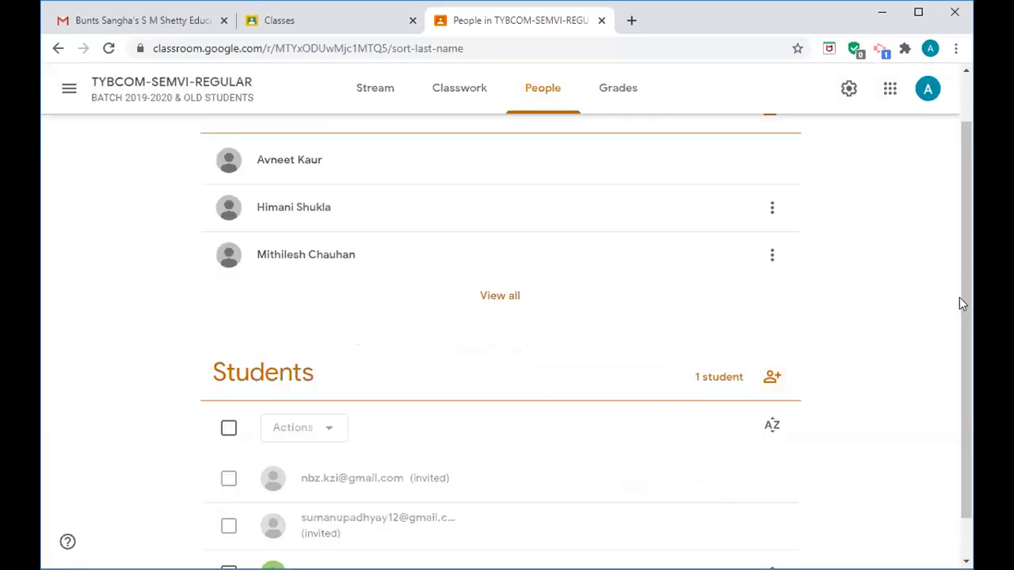
{"action": "left_click_drag", "start_coordinate": [960, 310], "coordinate": [970, 370]}
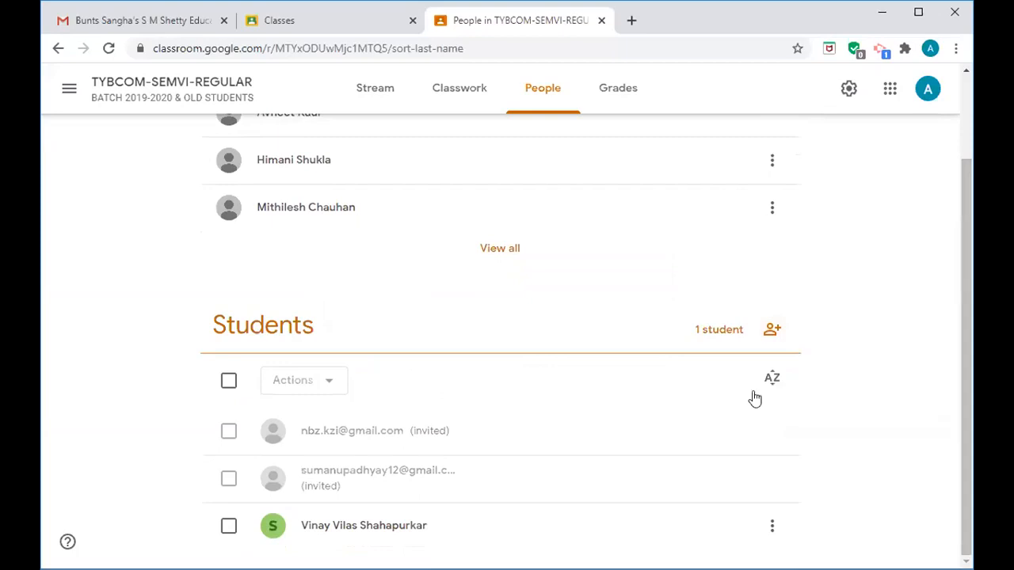
- Search for one more person by partial name, select the matching contact, and send the invitation
{"action": "left_click", "coordinate": [771, 333]}
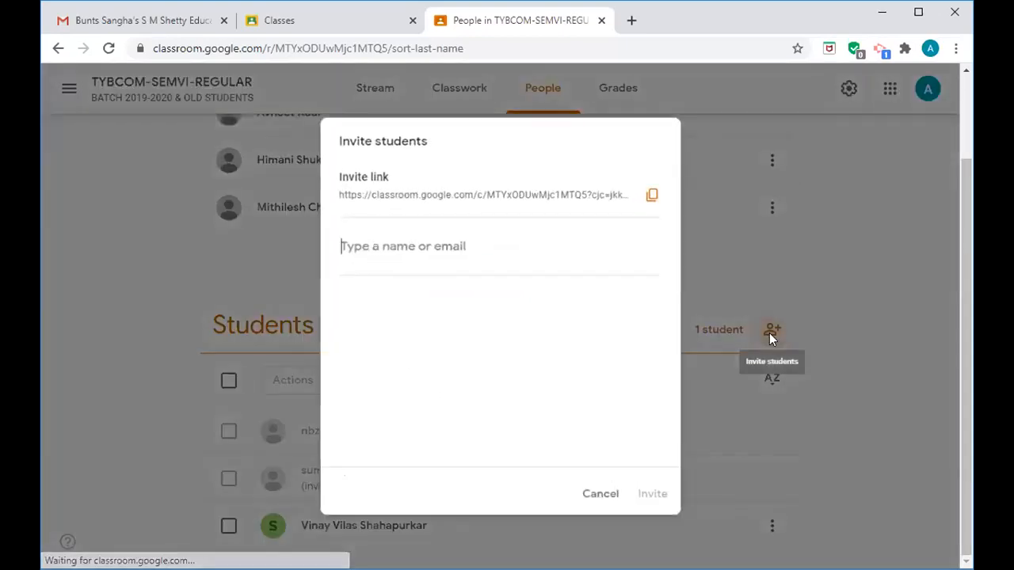
{"action": "type", "text": "tu"}
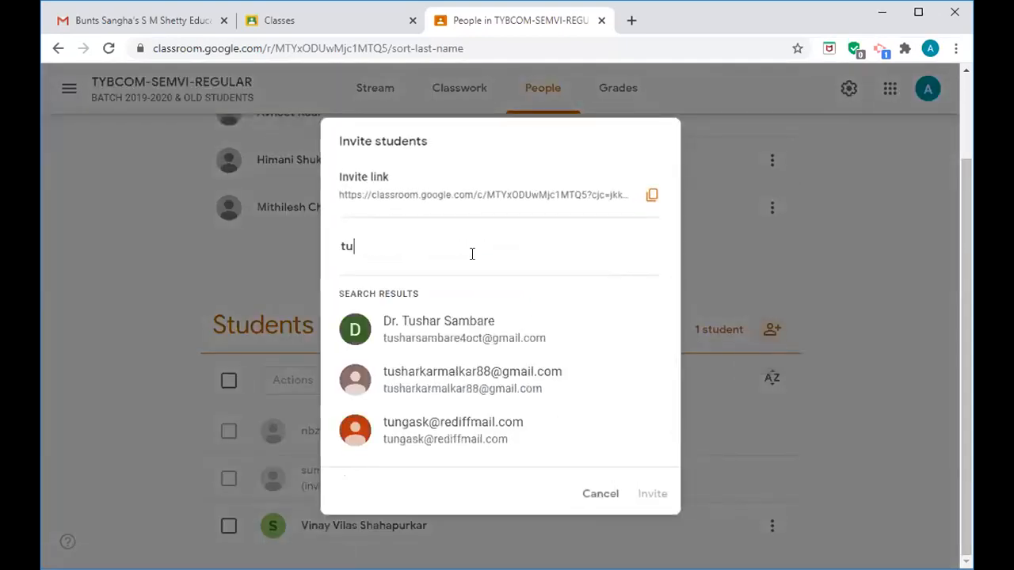
{"action": "left_click", "coordinate": [473, 323]}
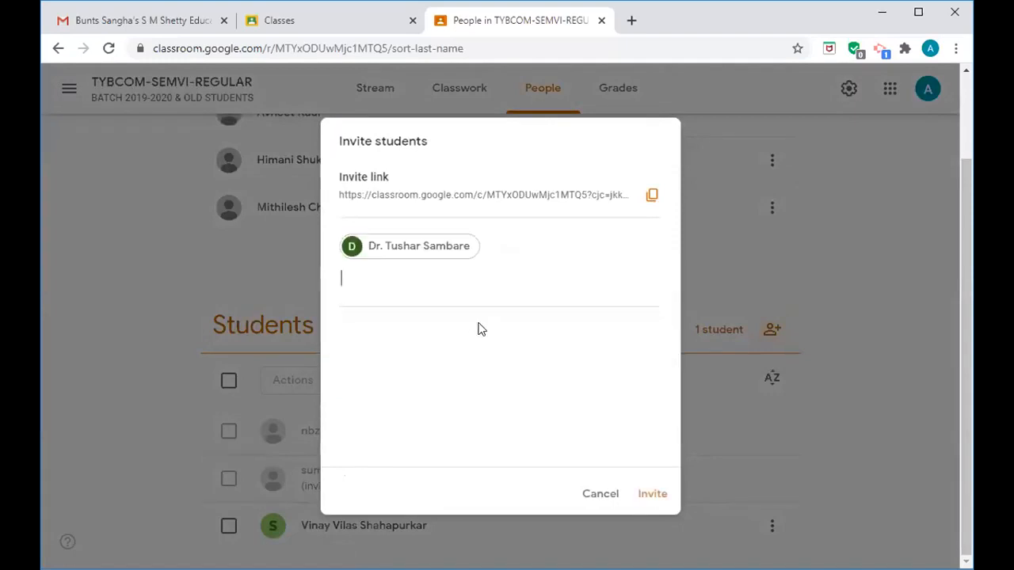
{"action": "left_click", "coordinate": [654, 501]}
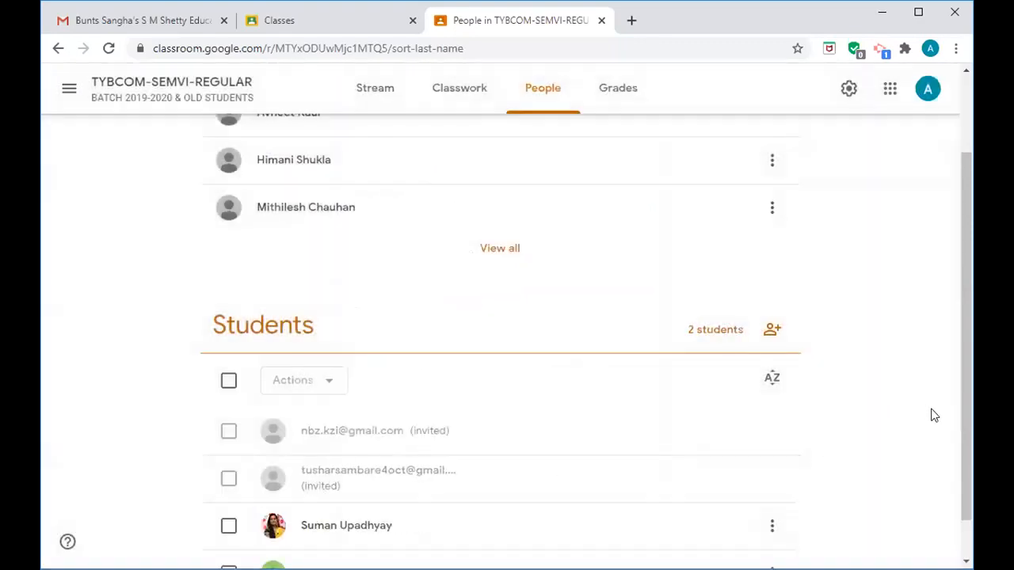
- Scroll the People page until the Students section shows 3 students with one pending invite
{"action": "left_click_drag", "start_coordinate": [965, 420], "coordinate": [970, 473]}
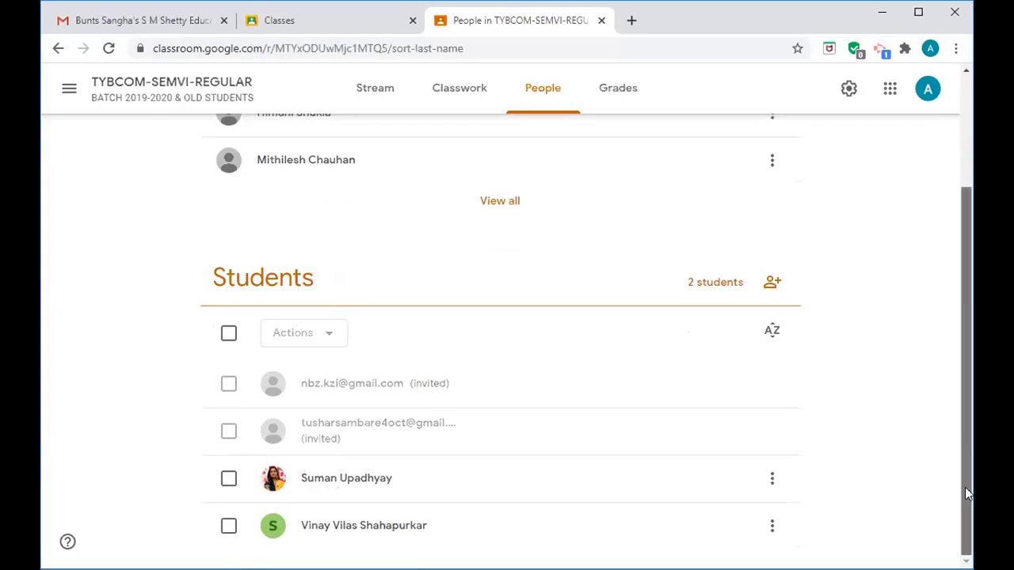
{"action": "mouse_move", "coordinate": [965, 477]}
{"action": "left_mouse_down"}
{"action": "mouse_move", "coordinate": [954, 355]}
{"action": "mouse_move", "coordinate": [966, 494]}
{"action": "left_mouse_up"}
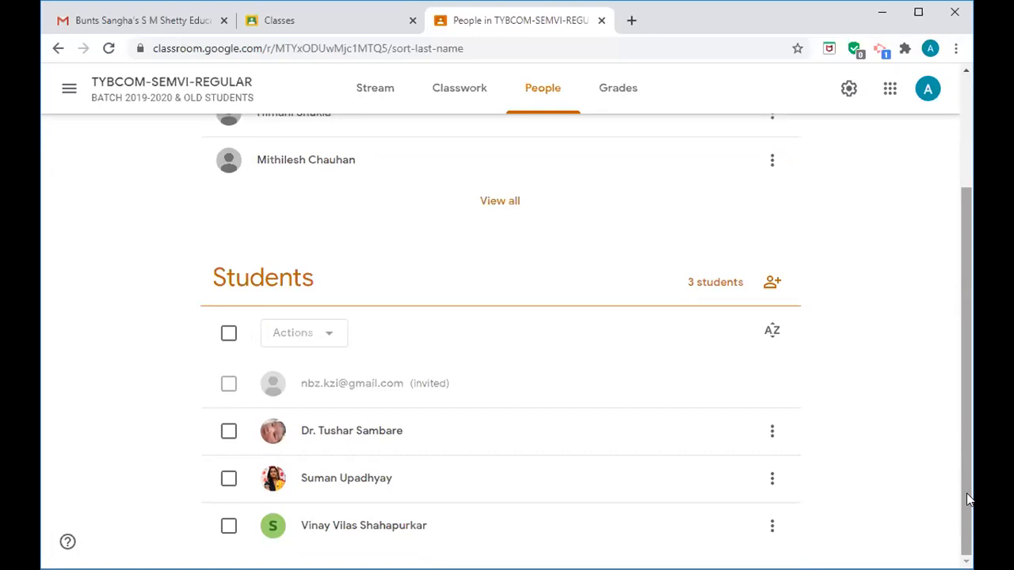
{"action": "mouse_move", "coordinate": [967, 493]}
{"action": "left_mouse_down"}
{"action": "mouse_move", "coordinate": [967, 431]}
{"action": "mouse_move", "coordinate": [966, 493]}
{"action": "left_mouse_up"}
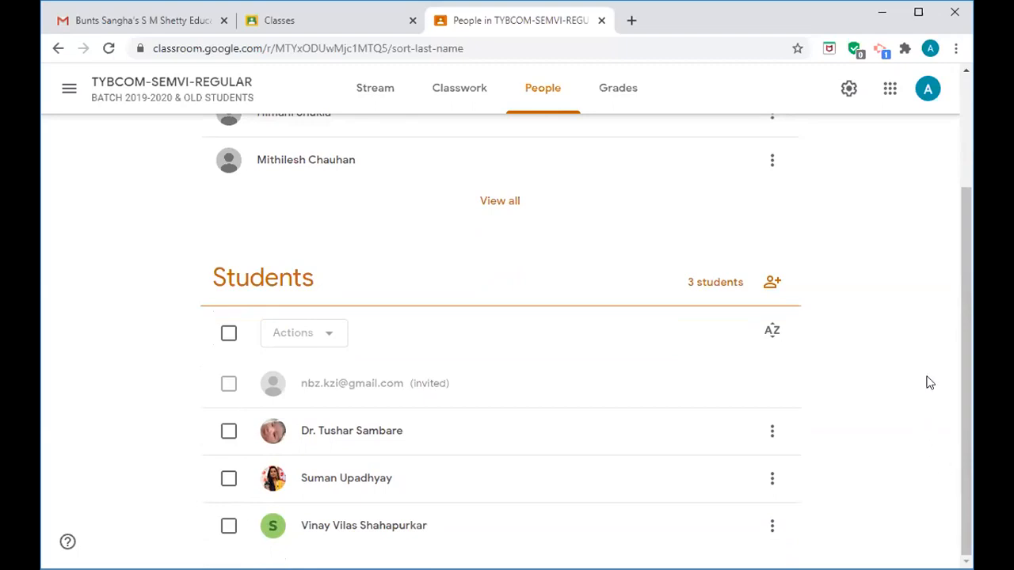
- From the Classwork page, create a new Quiz assignment with a Blank Quiz attached
{"action": "left_click", "coordinate": [475, 99]}
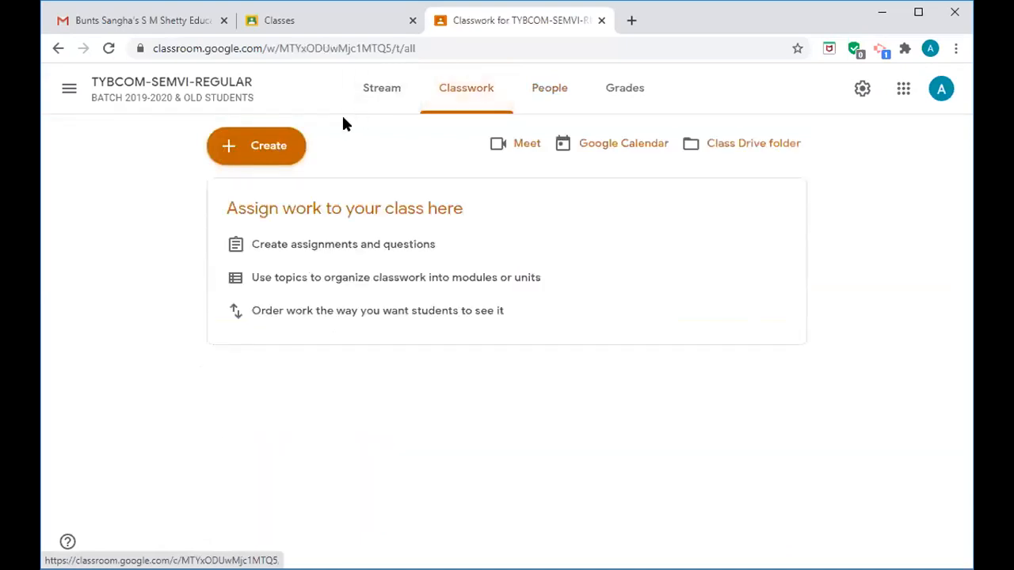
{"action": "left_click", "coordinate": [265, 155]}
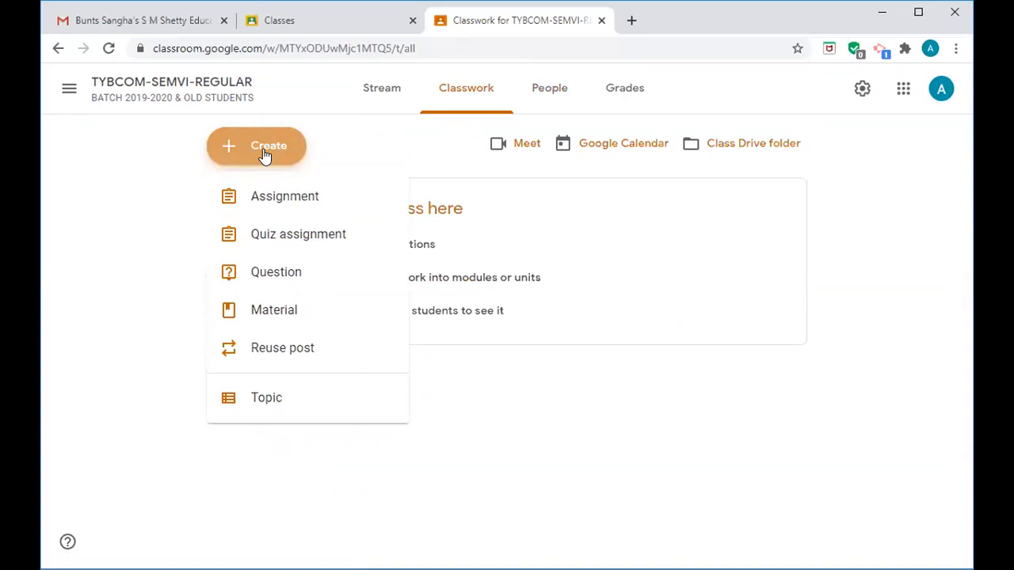
{"action": "left_click", "coordinate": [261, 242]}
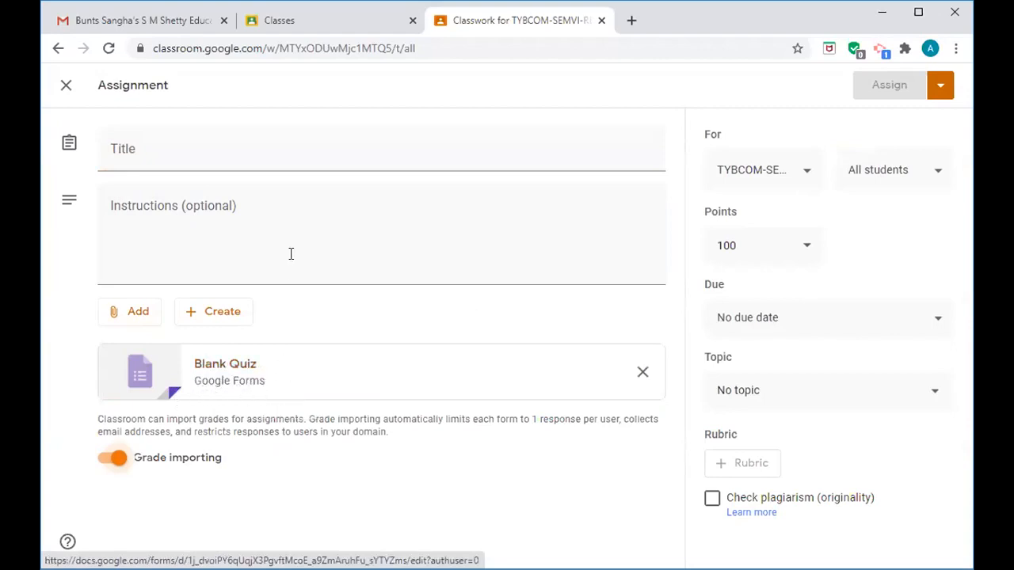
- Title the quiz assignment 'Computers Systems & Applications'
{"action": "left_click", "coordinate": [153, 149]}
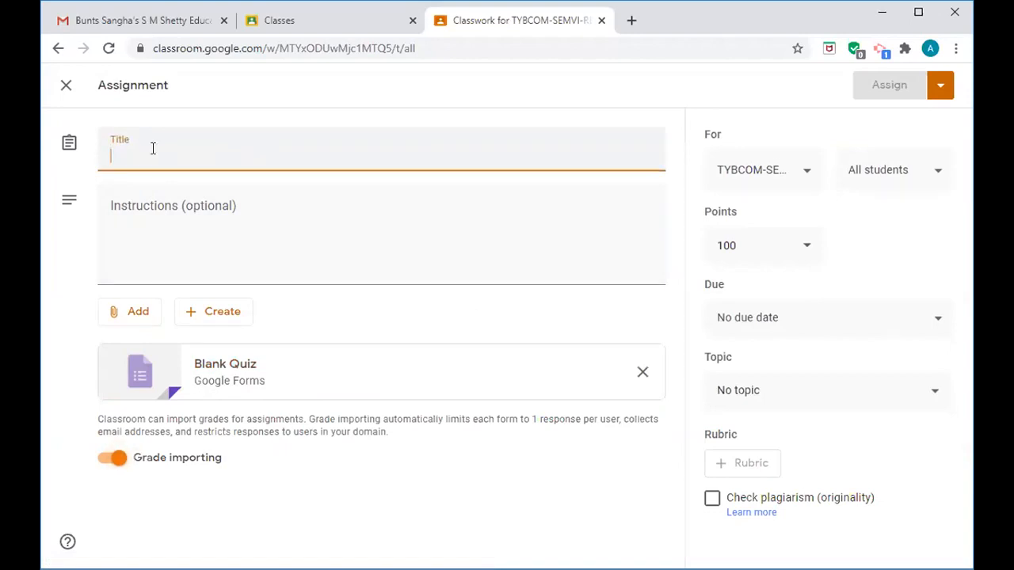
{"action": "type", "text": "c"}
{"action": "key", "text": "BackSpace"}
{"action": "type", "text": "Computer"}
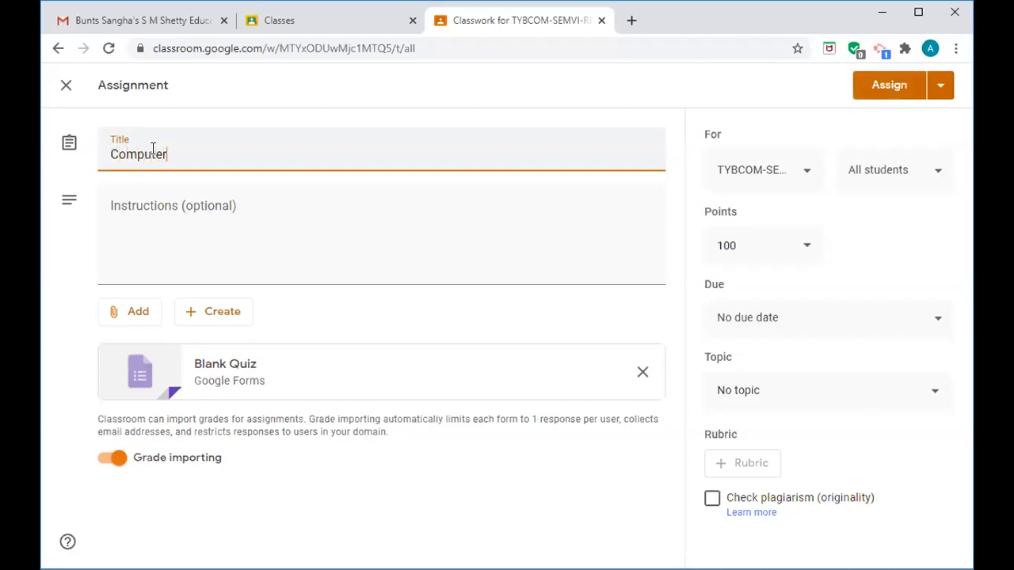
{"action": "type", "text": "s Systems & Applications"}
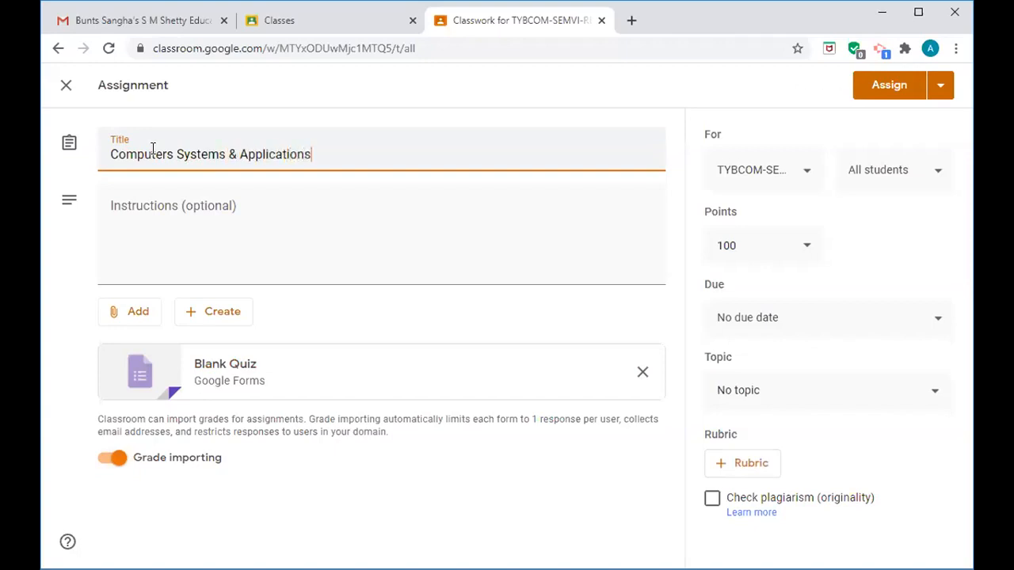
- Add the instruction 'Read the question very carefully and then attempt.' and open the Blank Quiz
{"action": "left_click", "coordinate": [137, 218]}
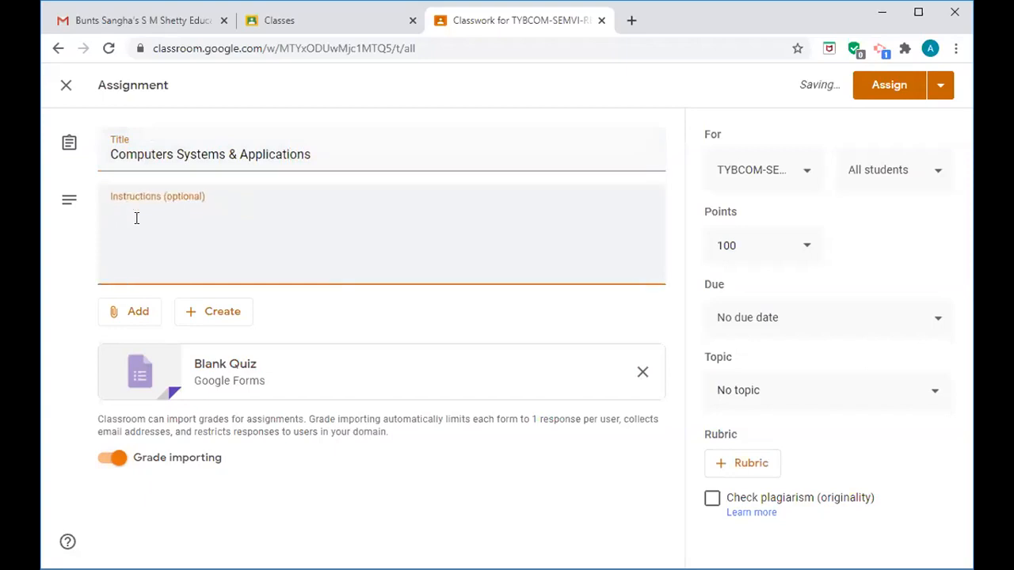
{"action": "type", "text": "Read the question very carefull"}
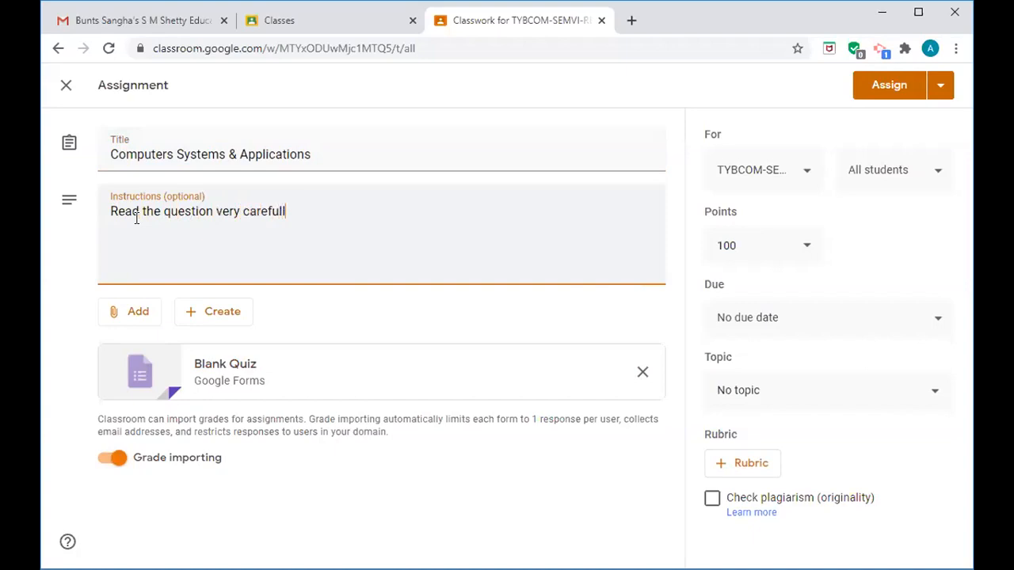
{"action": "type", "text": "y and then attempt"}
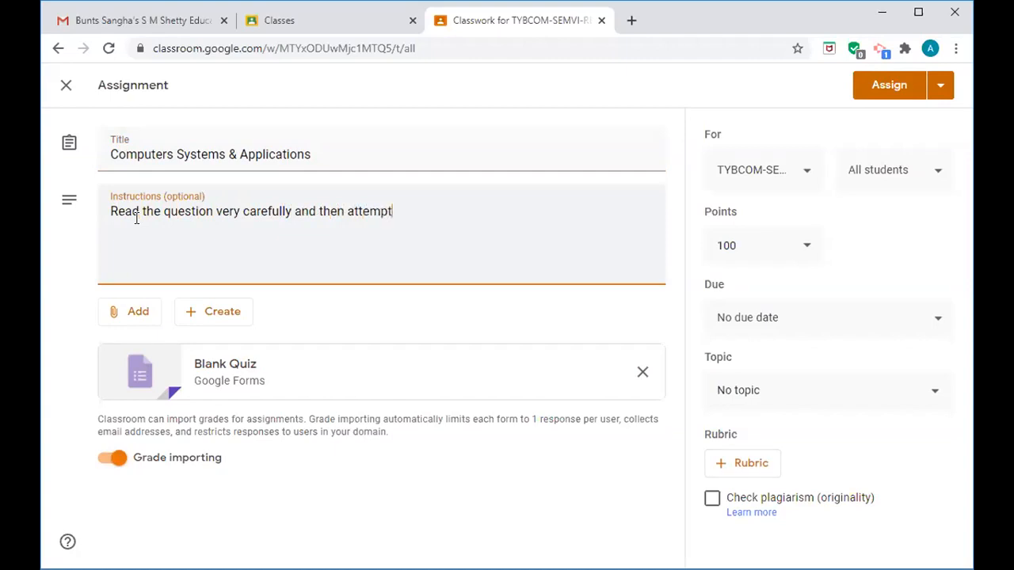
{"action": "type", "text": "."}
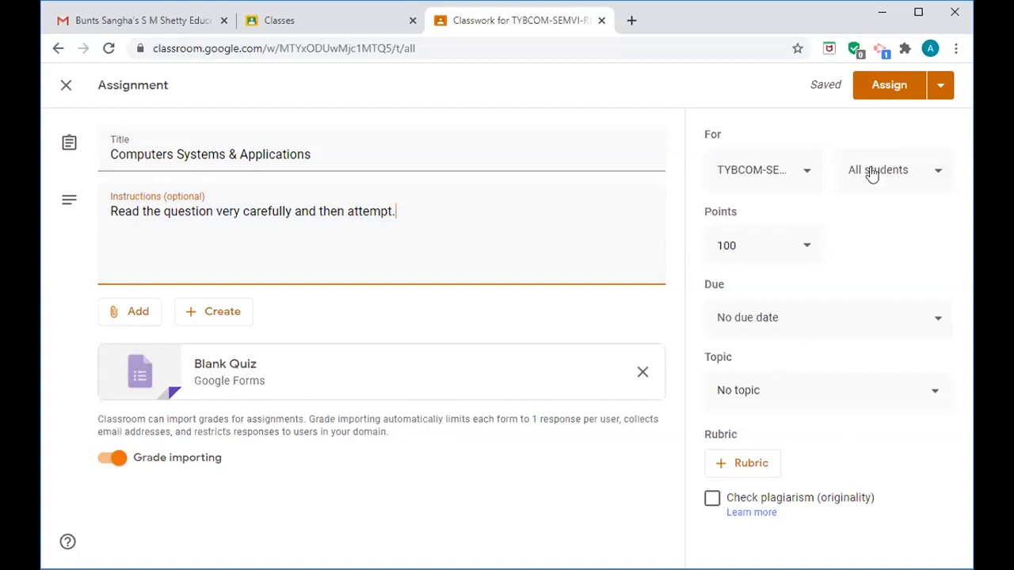
{"action": "left_click", "coordinate": [231, 369]}
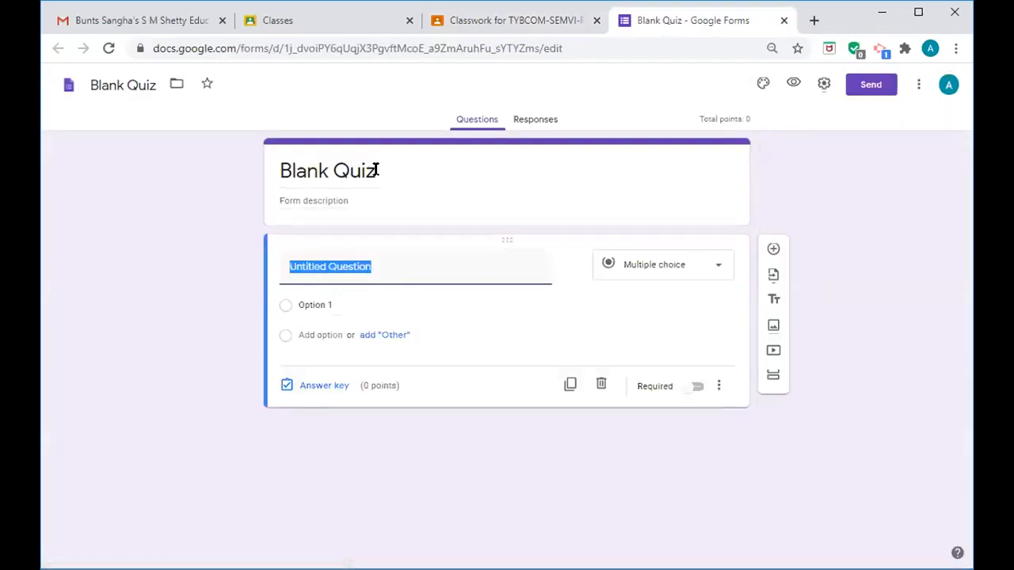
- Replace the file name 'Blank Quiz' with 'Computers semVI'
{"action": "left_click", "coordinate": [156, 86]}
{"action": "key", "text": "BackSpace"}
{"action": "key", "text": "BackSpace"}
{"action": "key", "text": "BackSpace"}
{"action": "key", "text": "BackSpace"}
{"action": "key", "text": "BackSpace"}
{"action": "key", "text": "BackSpace"}
{"action": "key", "text": "BackSpace"}
{"action": "key", "text": "BackSpace"}
{"action": "key", "text": "BackSpace"}
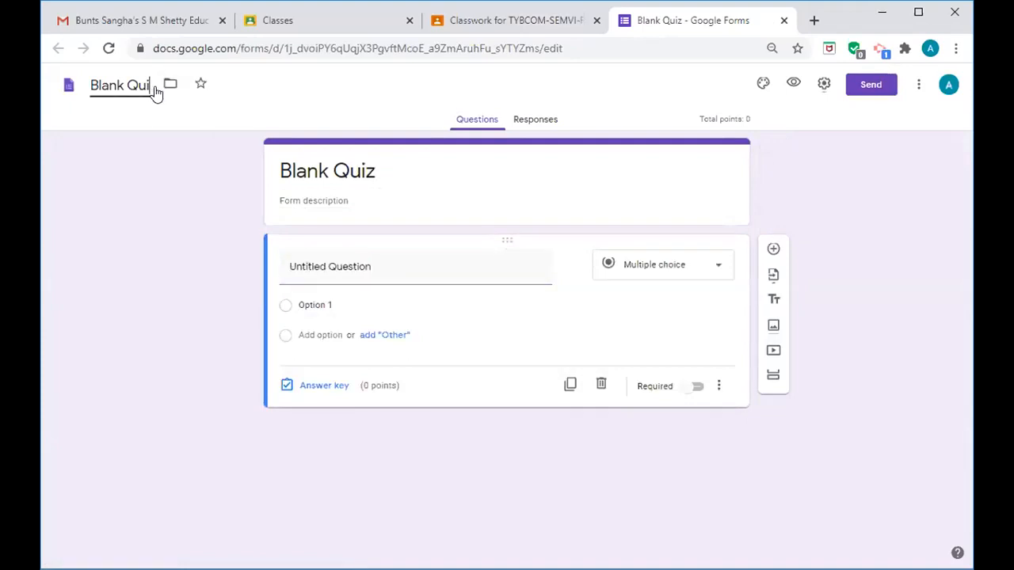
{"action": "key", "text": "BackSpace"}
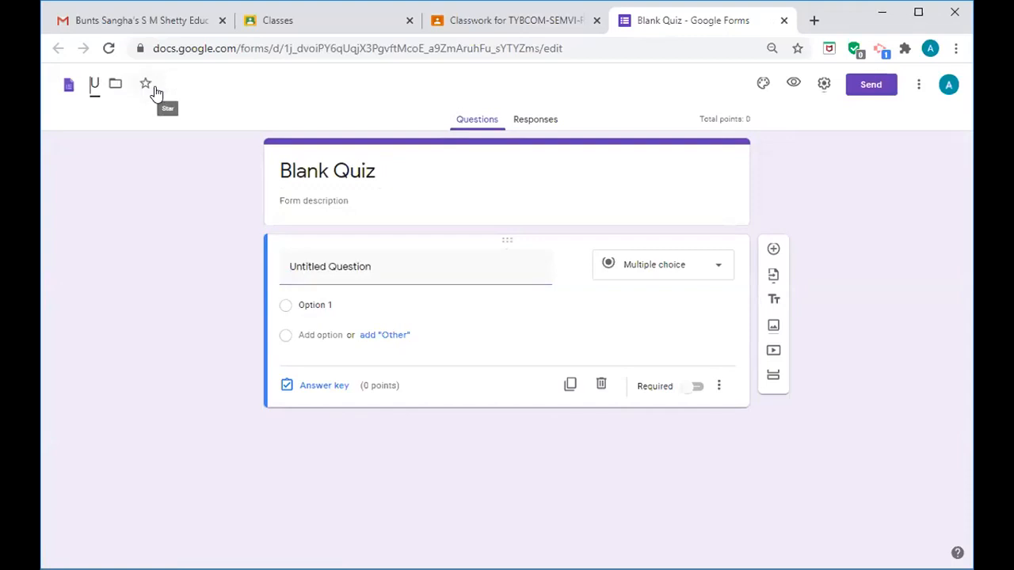
{"action": "type", "text": "Compute"}
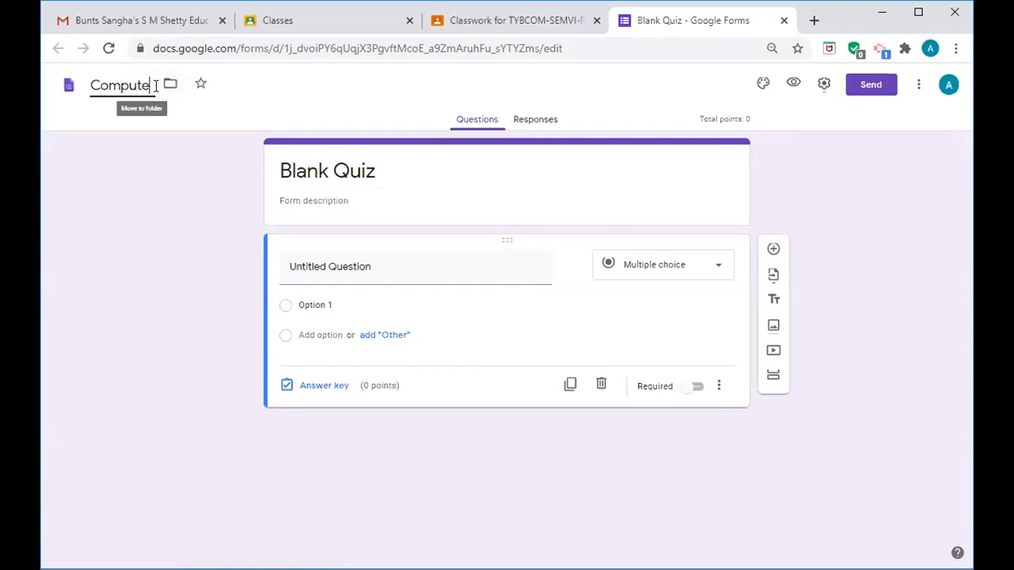
{"action": "type", "text": "rs"}
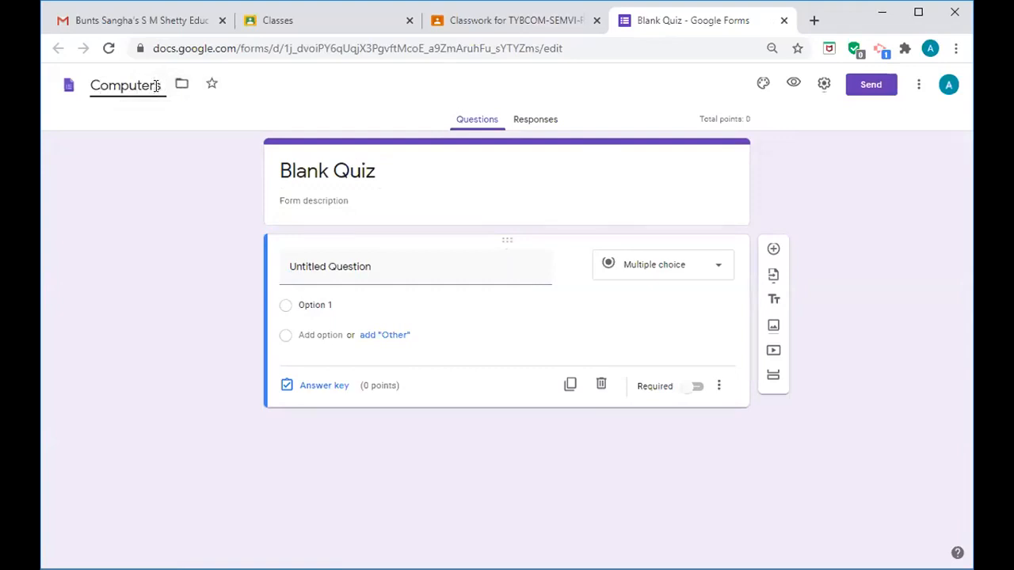
{"action": "type", "text": " semvi"}
{"action": "key", "text": "BackSpace"}
{"action": "key", "text": "BackSpace"}
{"action": "type", "text": "Vi"}
{"action": "key", "text": "BackSpace"}
{"action": "type", "text": "I"}
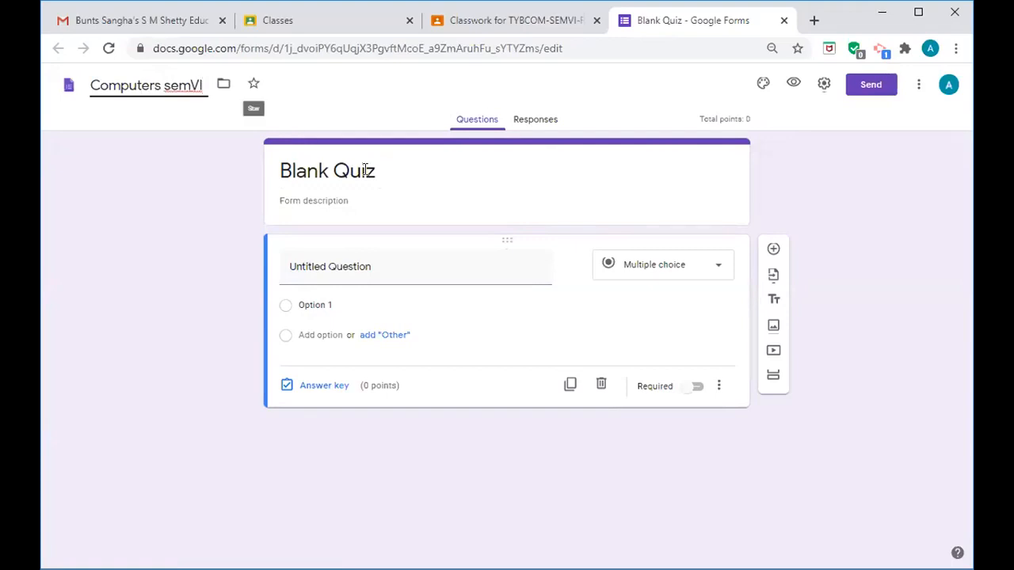
- Change the form heading from Blank Quiz to 'Computers Systems & Applications'
{"action": "left_click", "coordinate": [377, 172]}
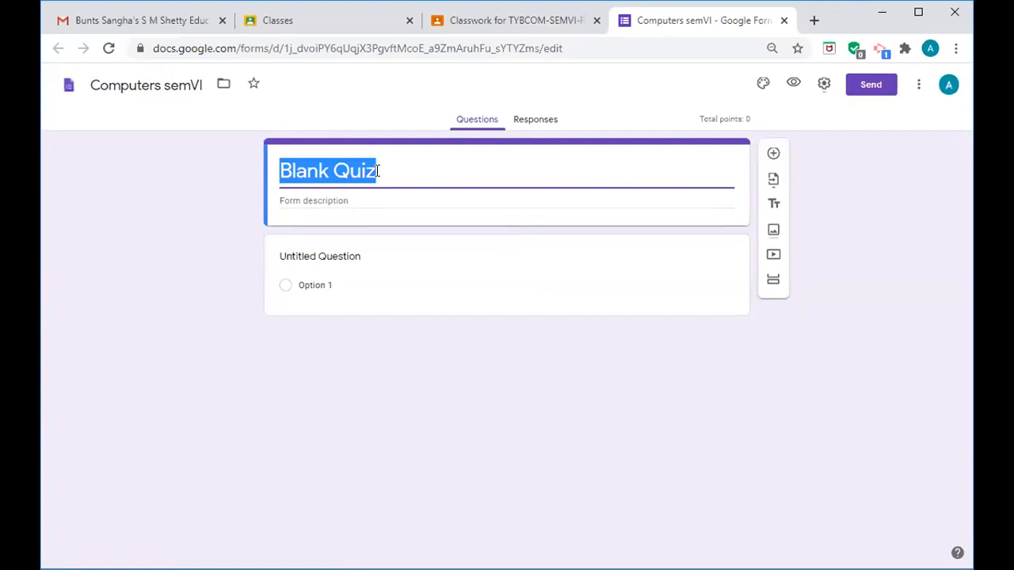
{"action": "key", "text": "BackSpace"}
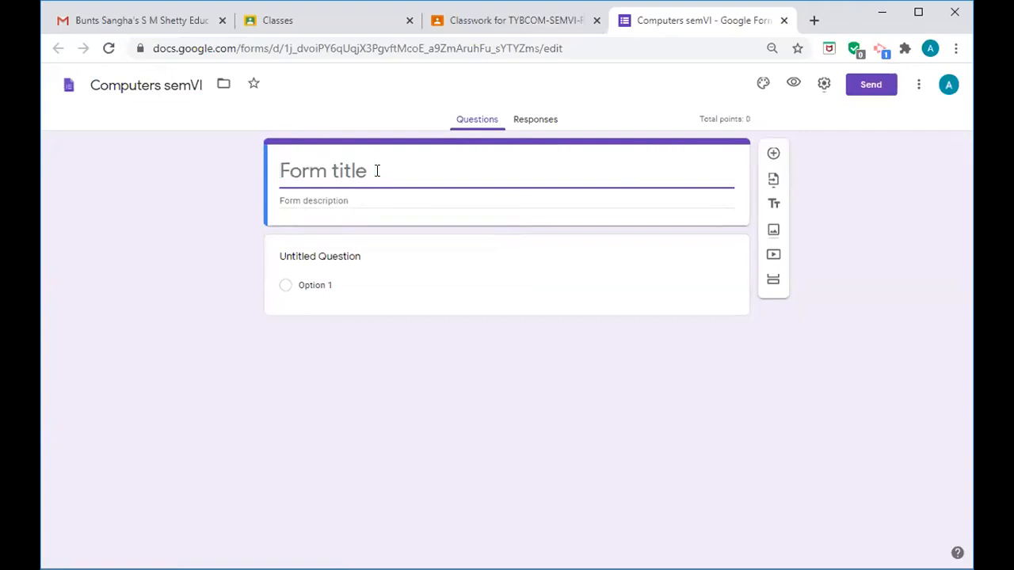
{"action": "type", "text": "Compute"}
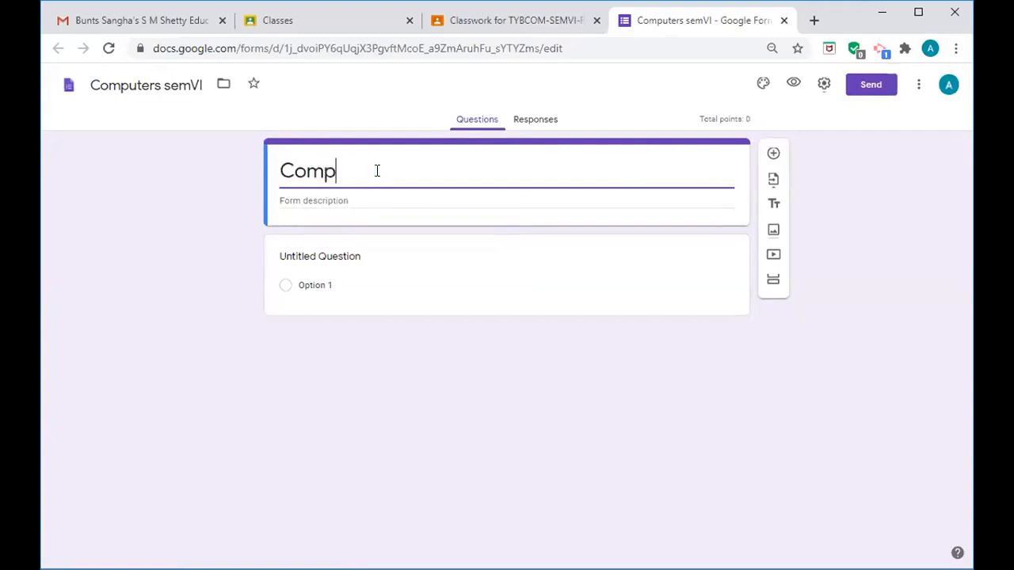
{"action": "type", "text": "Systems "}
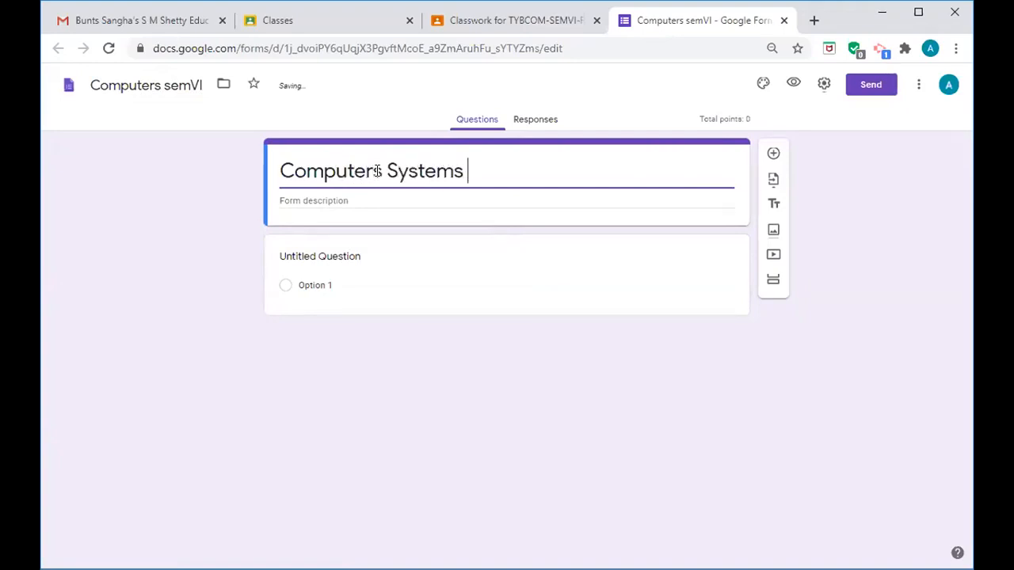
{"action": "type", "text": "& Applications"}
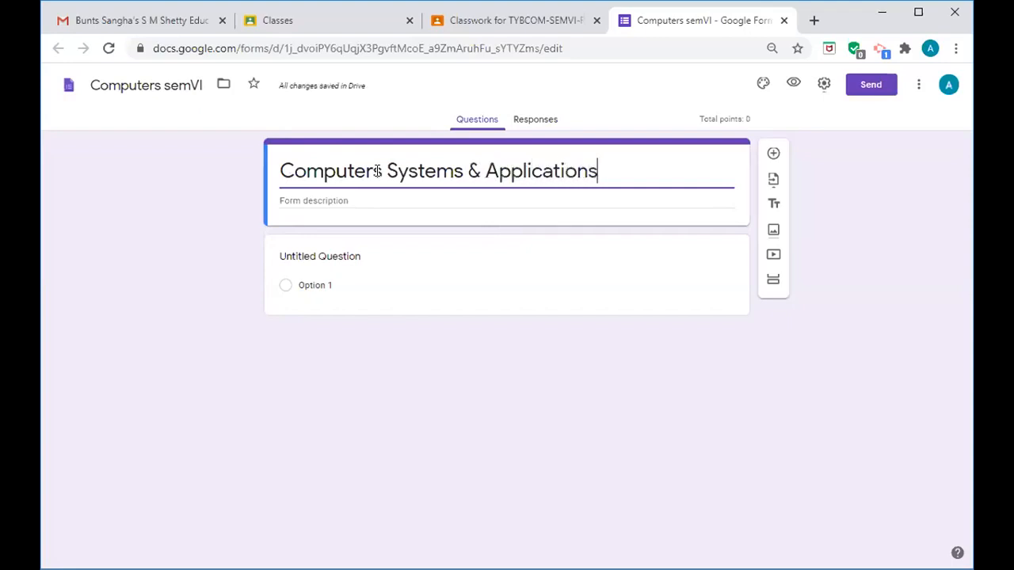
- Set the form description to 'Regular students'
{"action": "left_click", "coordinate": [349, 201]}
{"action": "type", "text": "sem"}
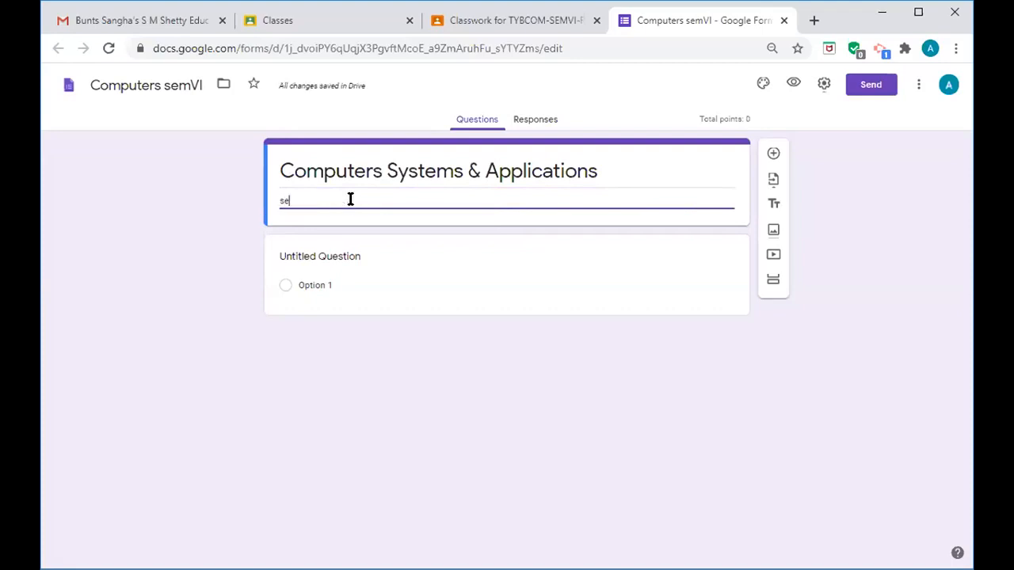
{"action": "key", "text": "BackSpace"}
{"action": "key", "text": "BackSpace"}
{"action": "key", "text": "BackSpace"}
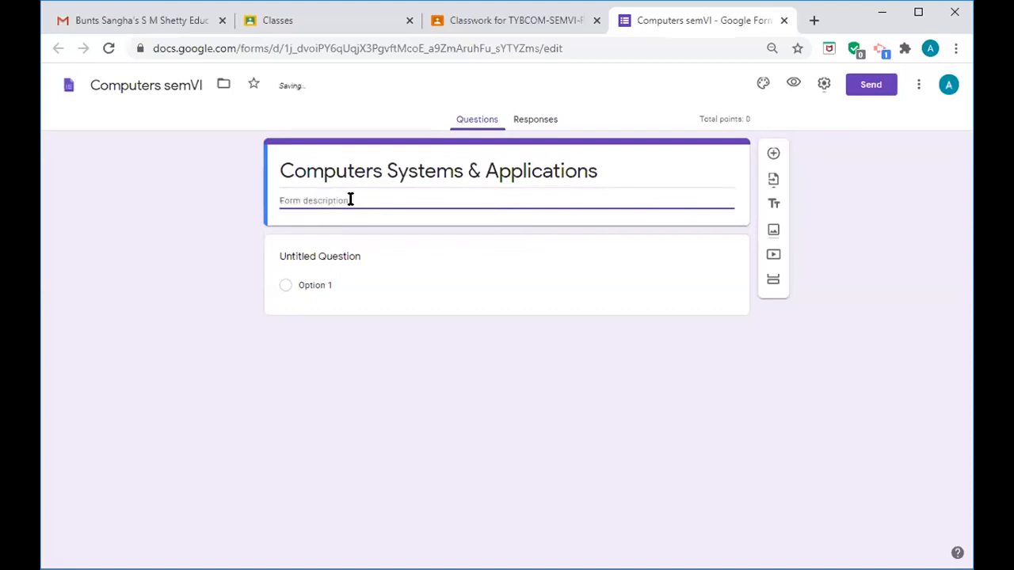
{"action": "type", "text": "Regular students"}
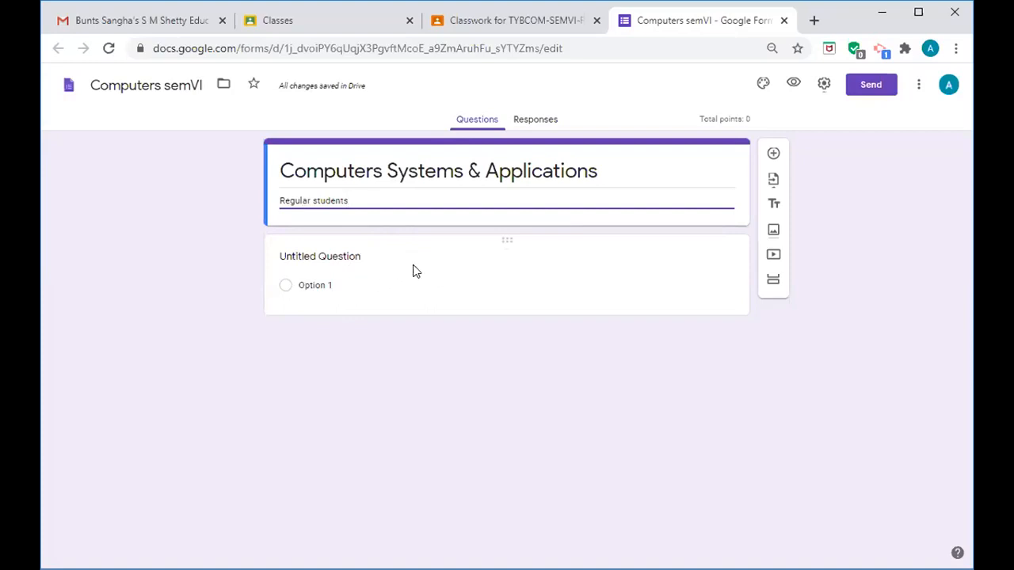
- Title the first question 'Student Name', make it Short answer, and switch on Required
{"action": "left_click", "coordinate": [358, 255]}
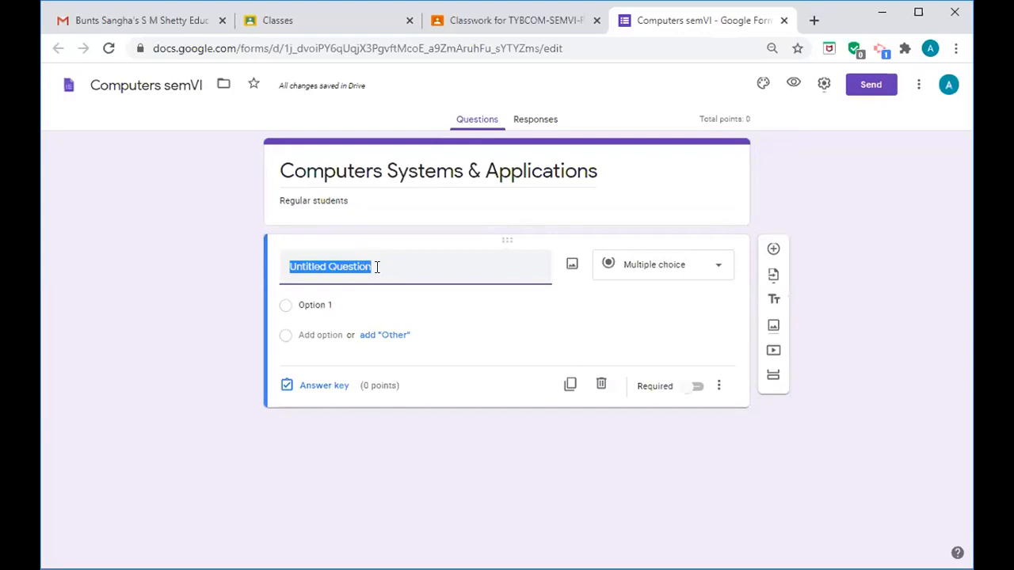
{"action": "key", "text": "BackSpace"}
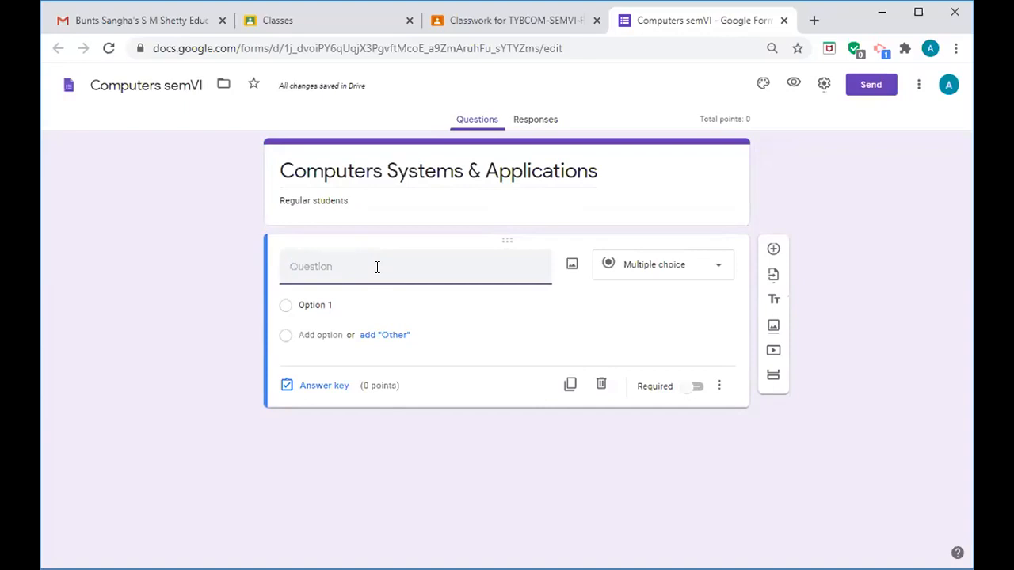
{"action": "type", "text": "Studen"}
{"action": "type", "text": "t /"}
{"action": "key", "text": "BackSpace"}
{"action": "key", "text": "BackSpace"}
{"action": "type", "text": "Name"}
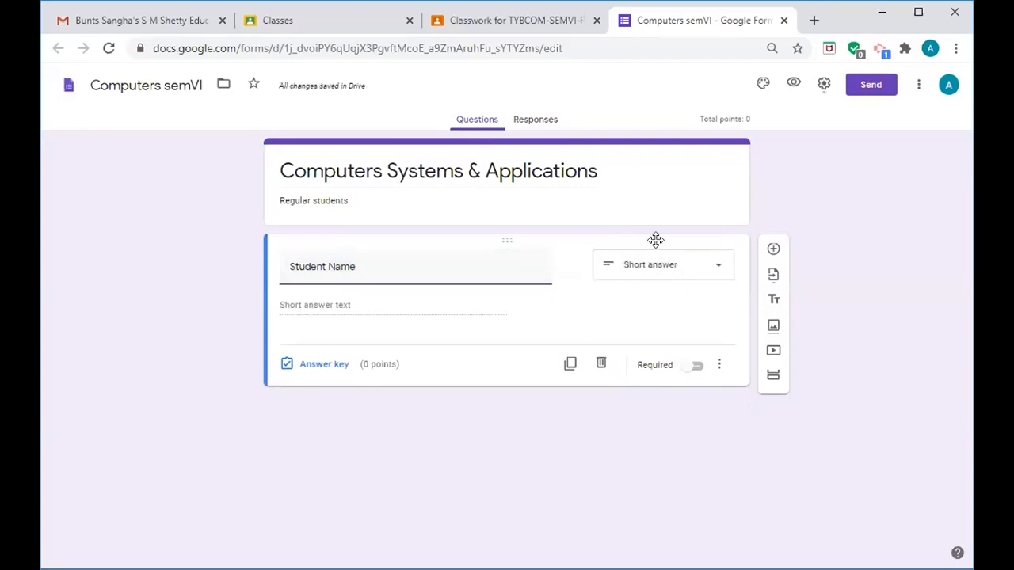
{"action": "left_click", "coordinate": [718, 271]}
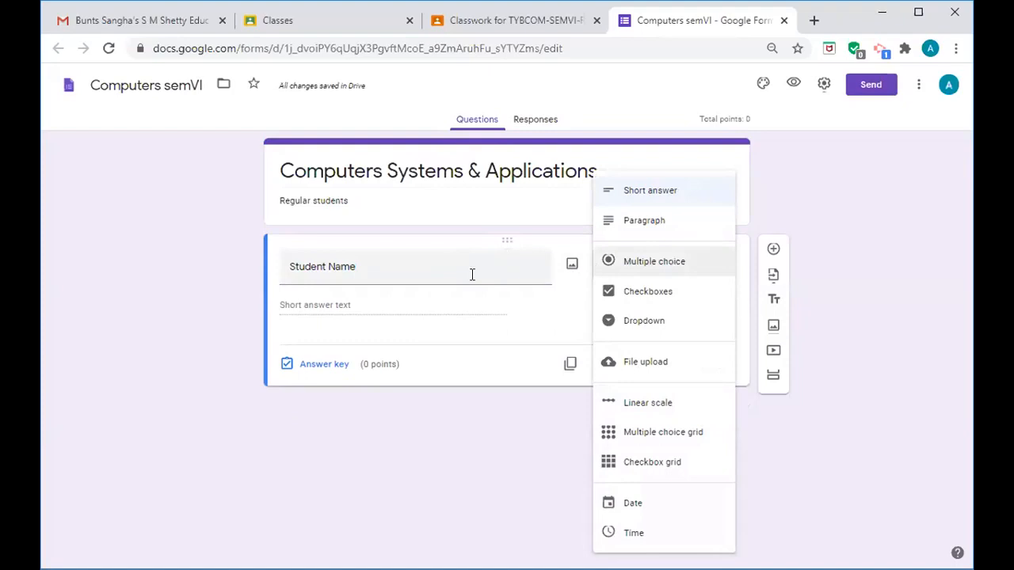
{"action": "left_click", "coordinate": [420, 309]}
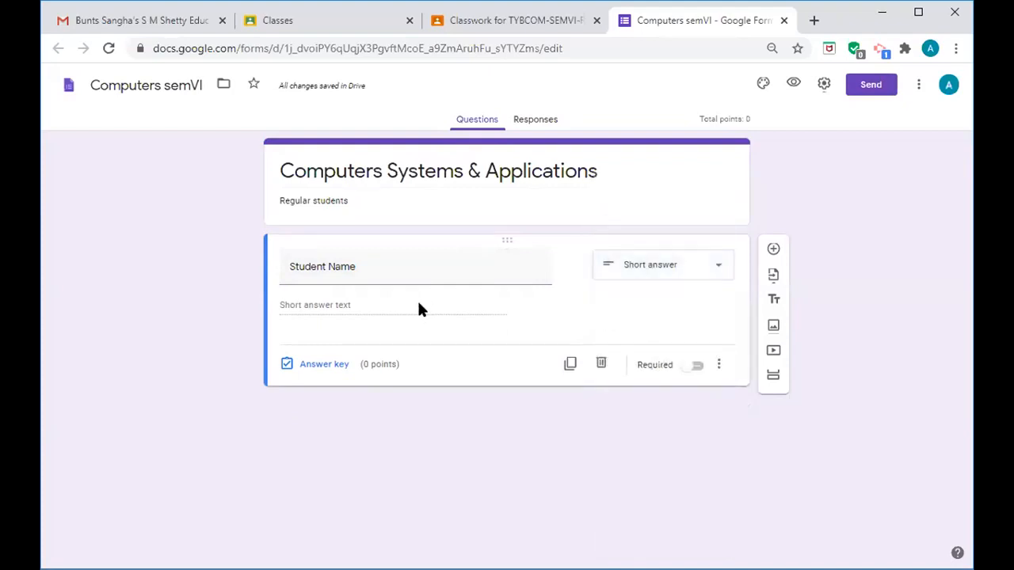
{"action": "left_click", "coordinate": [697, 367]}
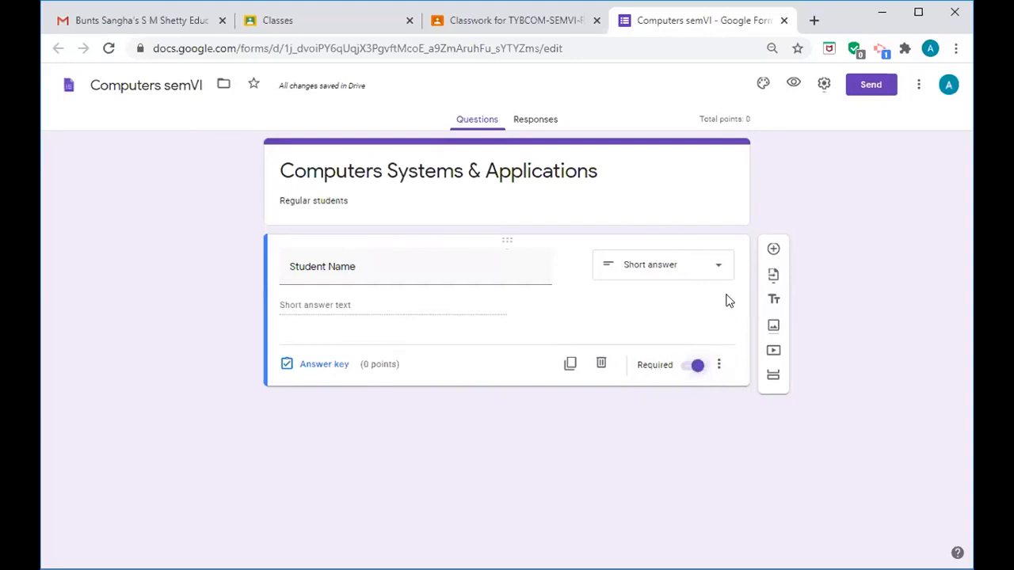
- Add a 'Seat Number' question below Student Name and mark it required
{"action": "left_click", "coordinate": [773, 252]}
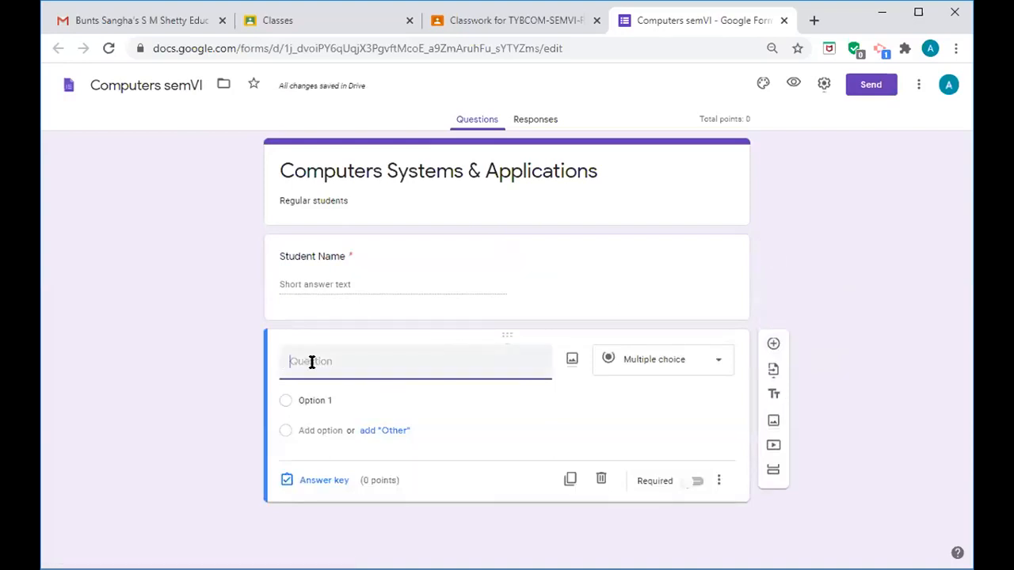
{"action": "type", "text": "Seat Number"}
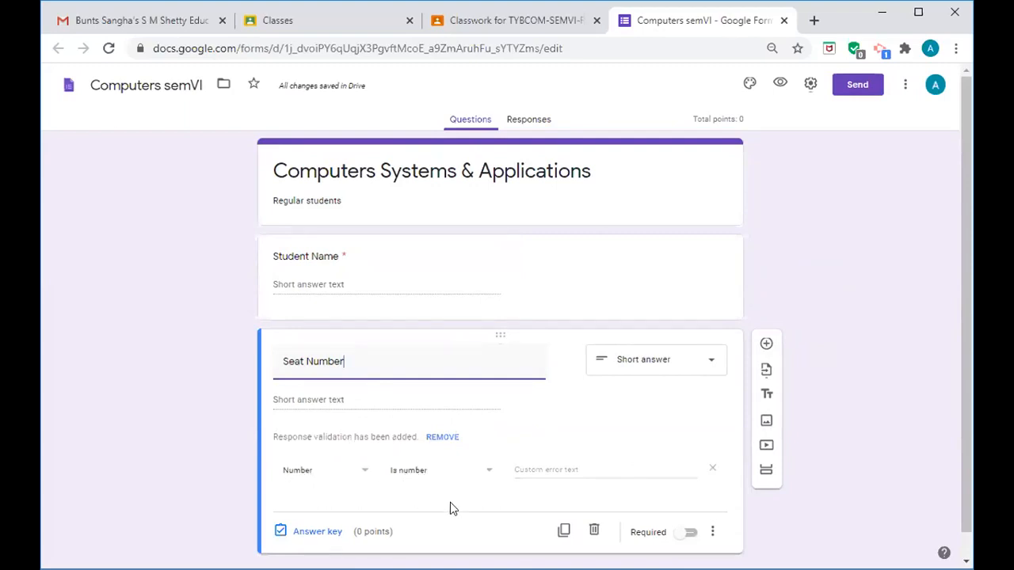
{"action": "left_click", "coordinate": [690, 535]}
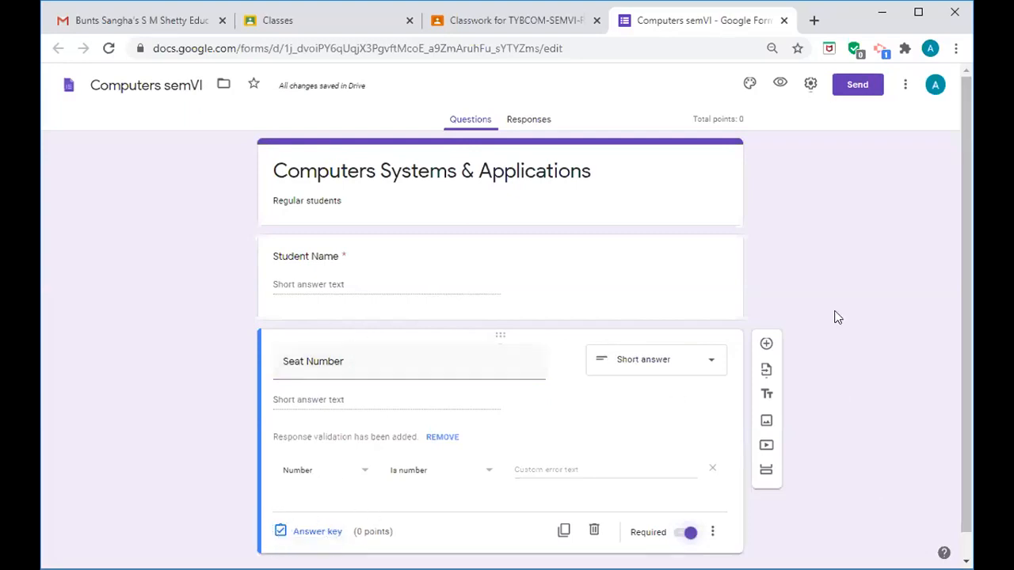
{"action": "left_click_drag", "start_coordinate": [969, 344], "coordinate": [970, 369]}
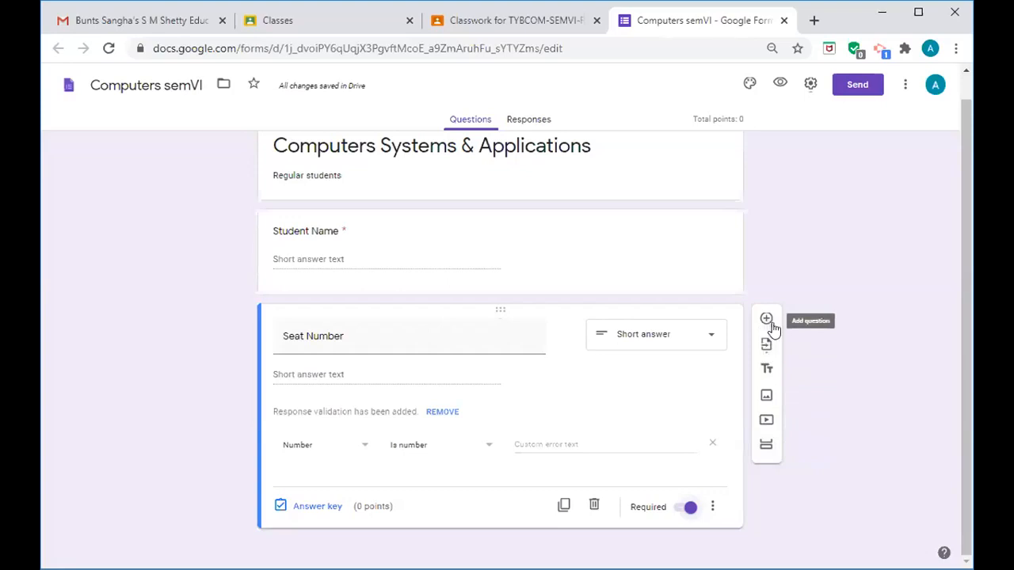
- Insert a new section after Seat Number and title it 'Multiple Choice Question'
{"action": "left_click", "coordinate": [766, 448]}
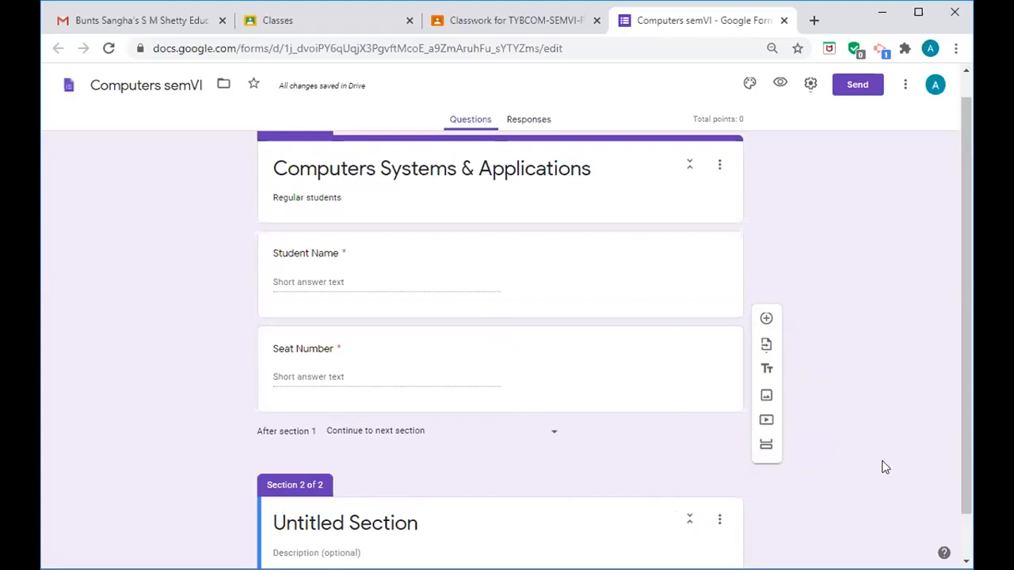
{"action": "left_click_drag", "start_coordinate": [967, 424], "coordinate": [970, 459]}
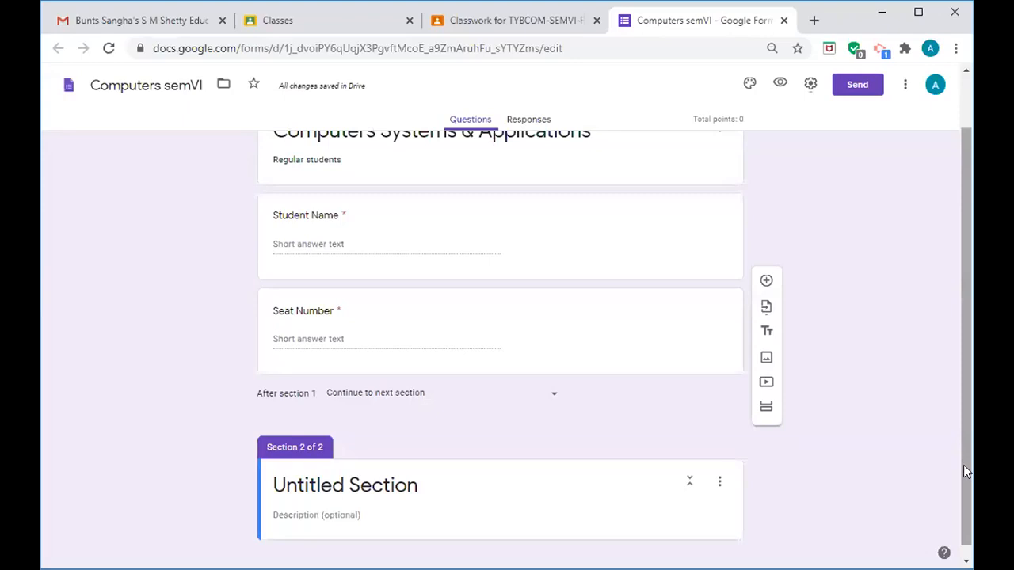
{"action": "left_click_drag", "start_coordinate": [963, 469], "coordinate": [965, 489]}
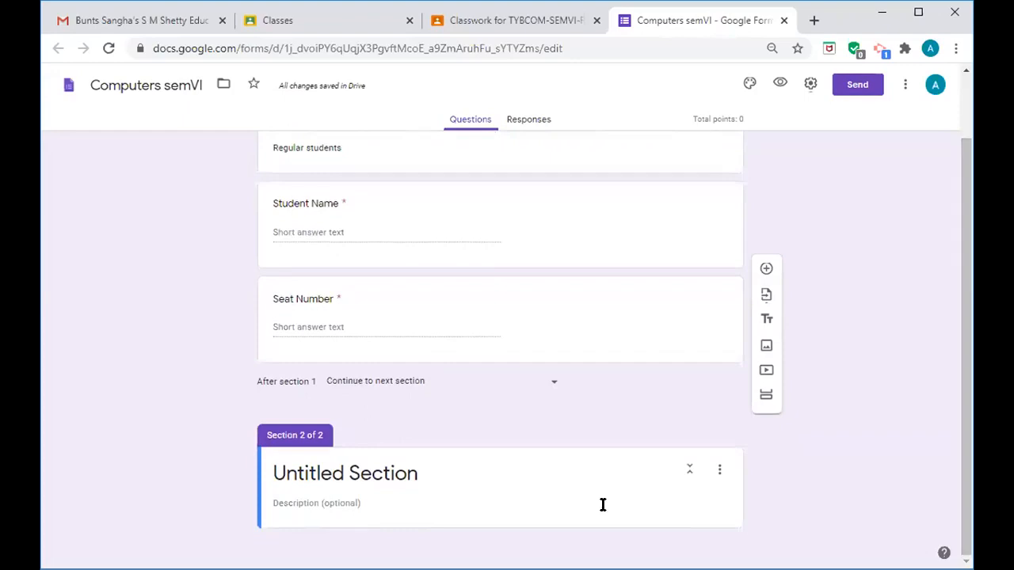
{"action": "left_click", "coordinate": [421, 473]}
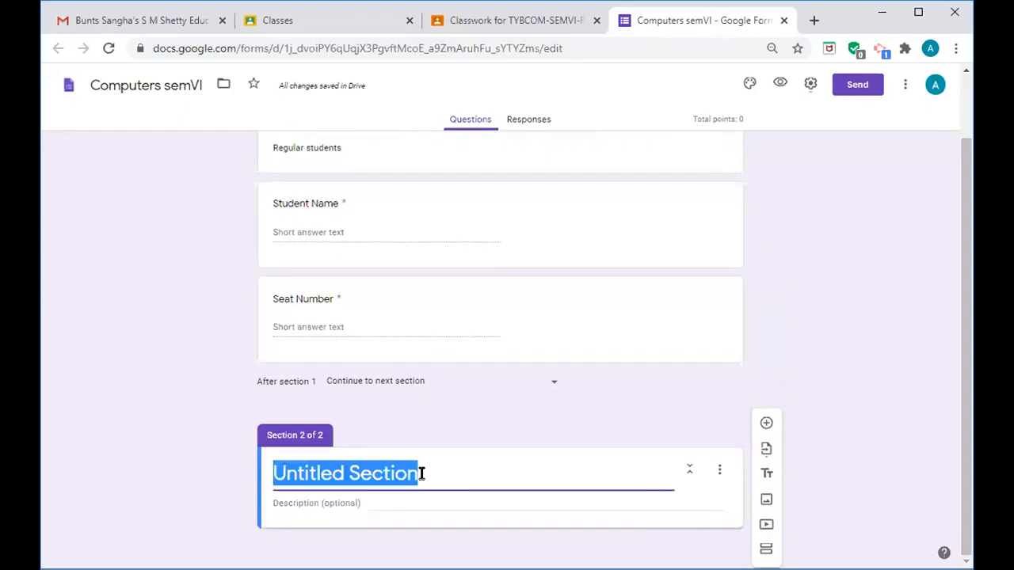
{"action": "type", "text": "M"}
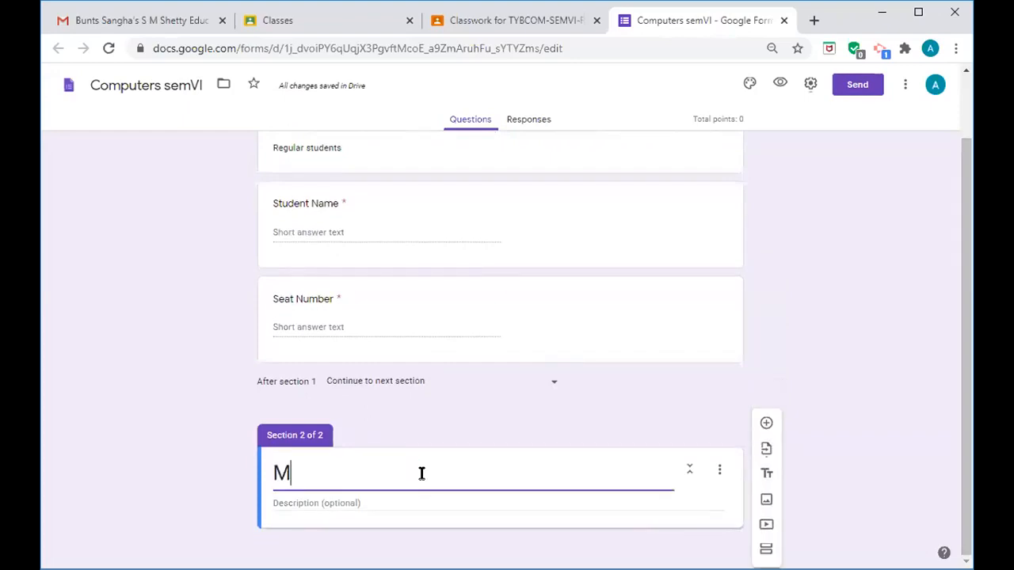
{"action": "type", "text": "ultip"}
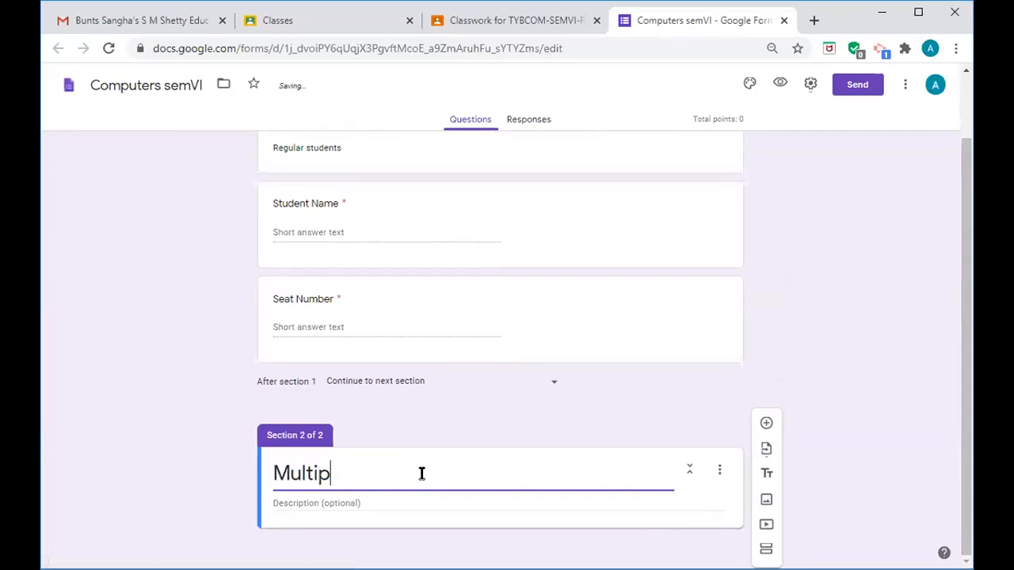
{"action": "type", "text": "le Cho"}
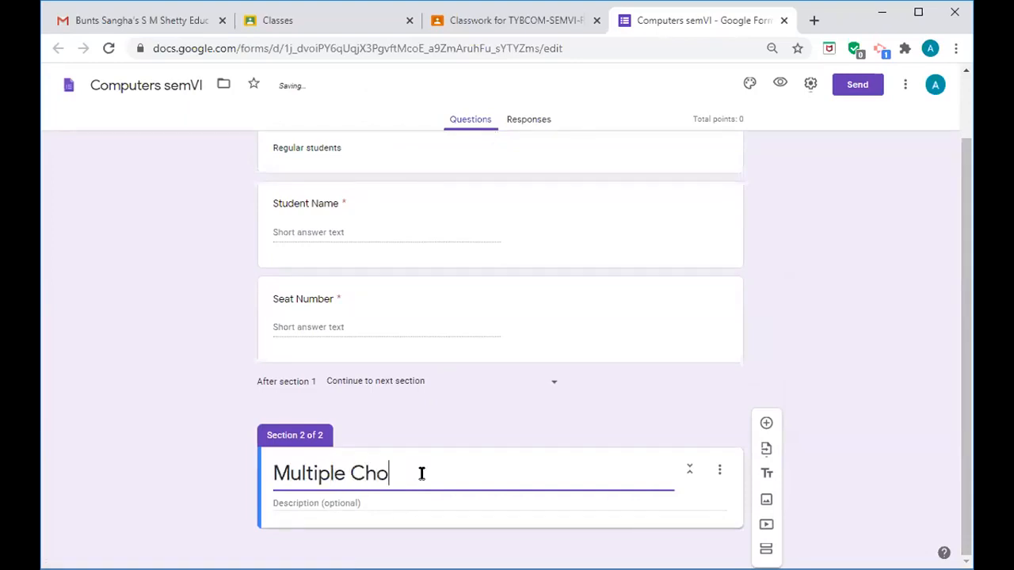
{"action": "type", "text": "ice Question"}
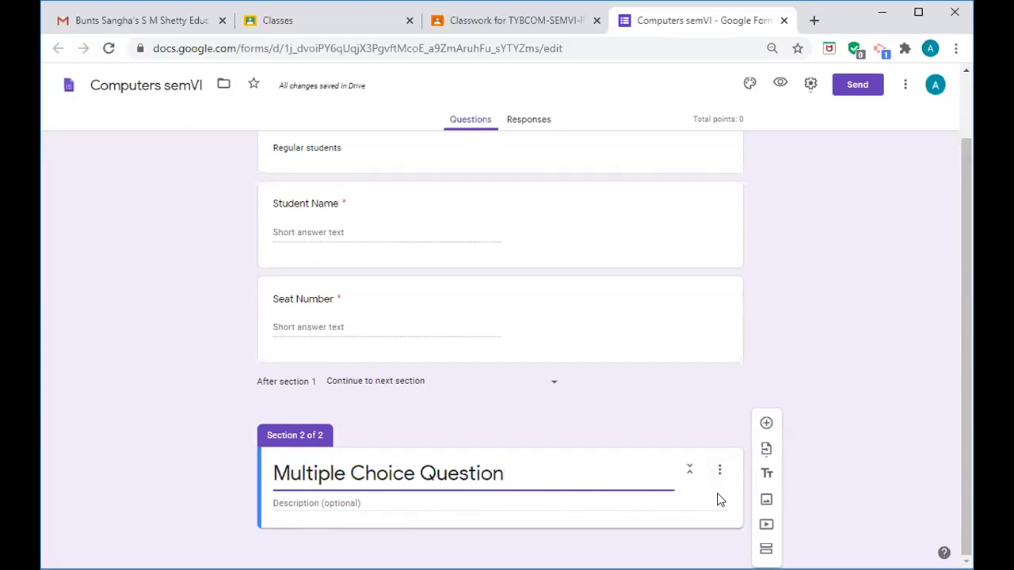
- Add a question reading 'A______monitors all the traffic entering your computer networks'
{"action": "left_click", "coordinate": [765, 426]}
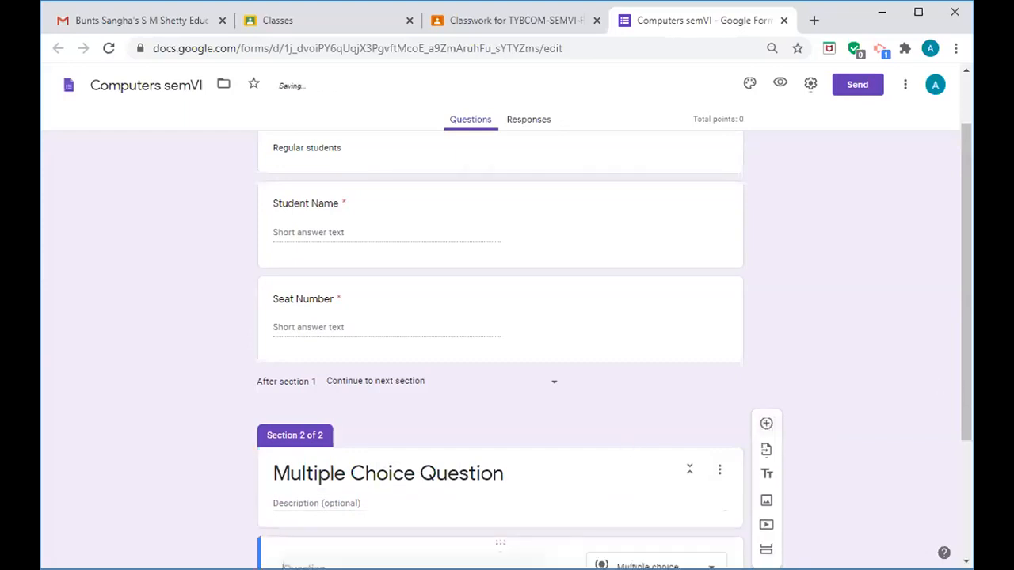
{"action": "left_click_drag", "start_coordinate": [965, 400], "coordinate": [969, 513]}
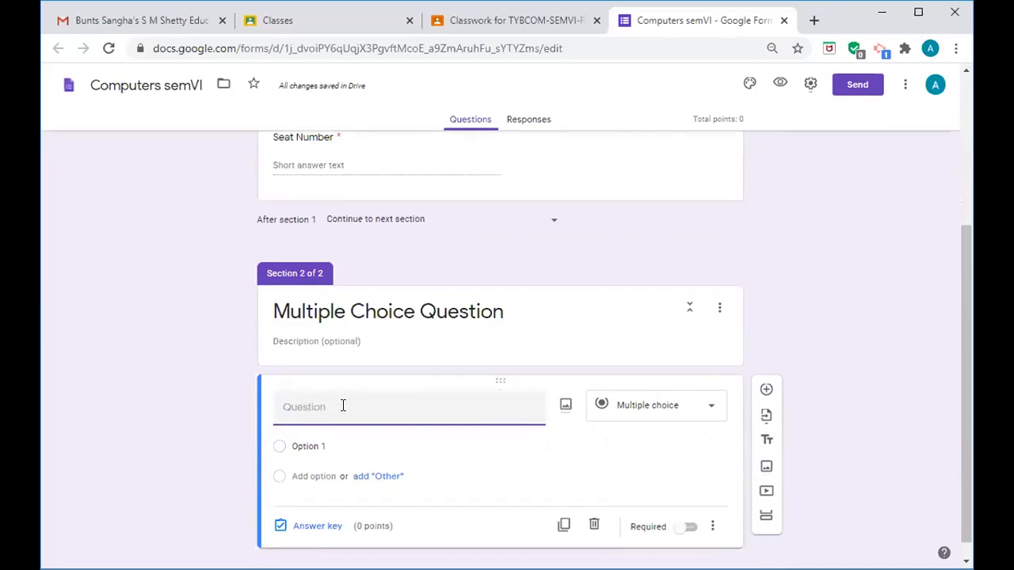
{"action": "type", "text": "A______"}
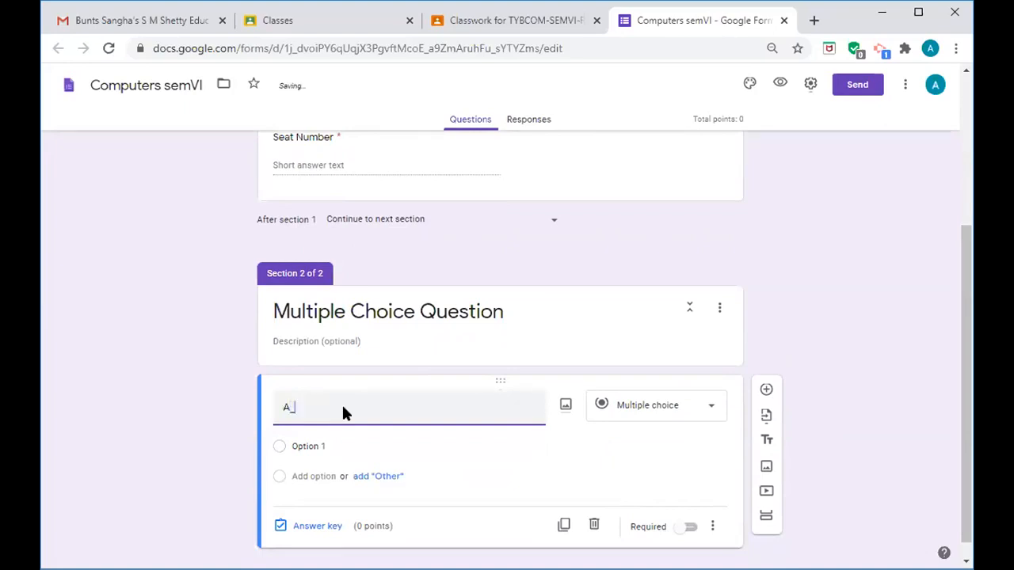
{"action": "type", "text": "monitors all the traffic"}
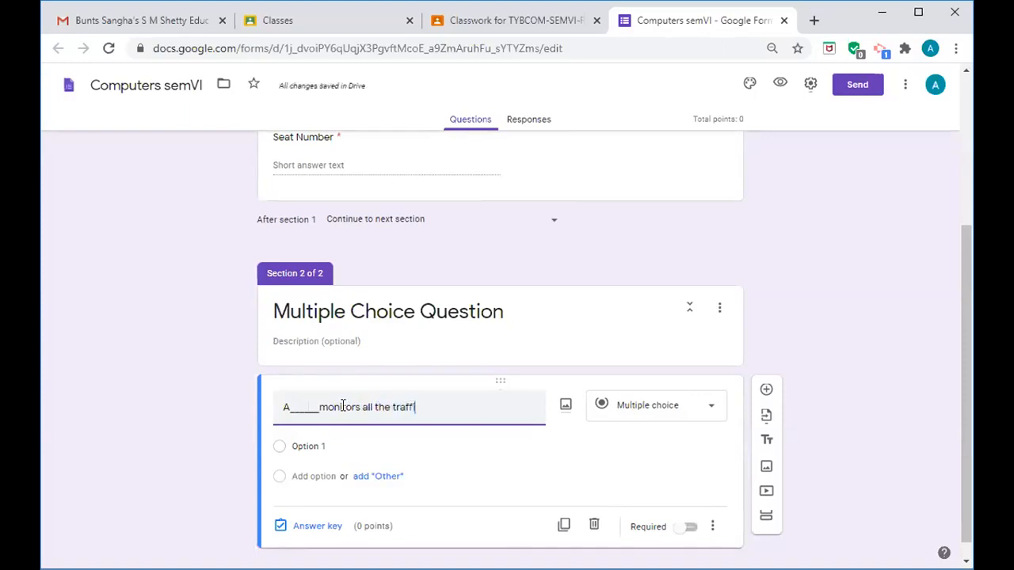
{"action": "type", "text": " enetreing"}
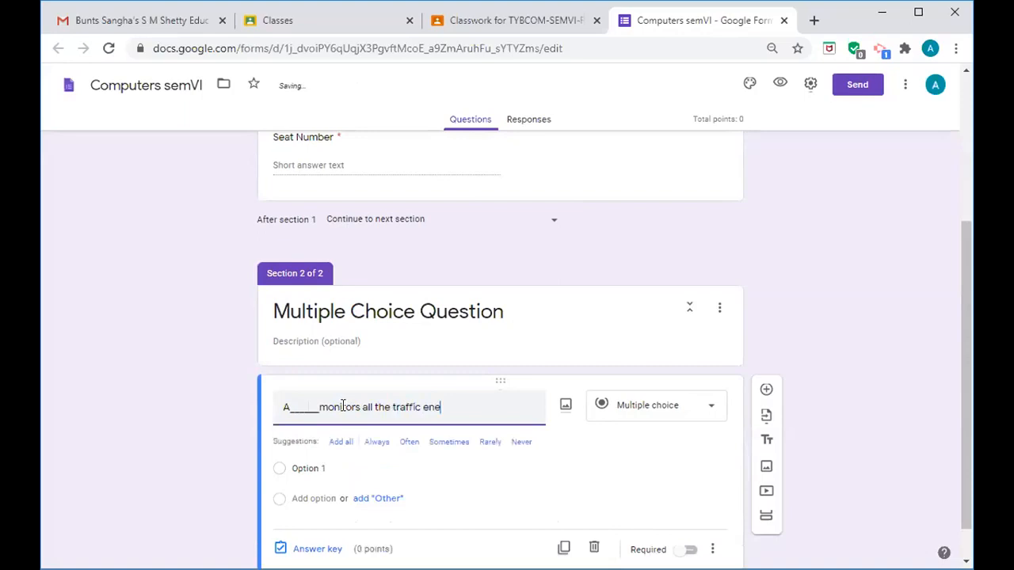
{"action": "key", "text": "BackSpace"}
{"action": "key", "text": "BackSpace"}
{"action": "key", "text": "BackSpace"}
{"action": "key", "text": "BackSpace"}
{"action": "key", "text": "BackSpace"}
{"action": "key", "text": "BackSpace"}
{"action": "key", "text": "BackSpace"}
{"action": "type", "text": "tering"}
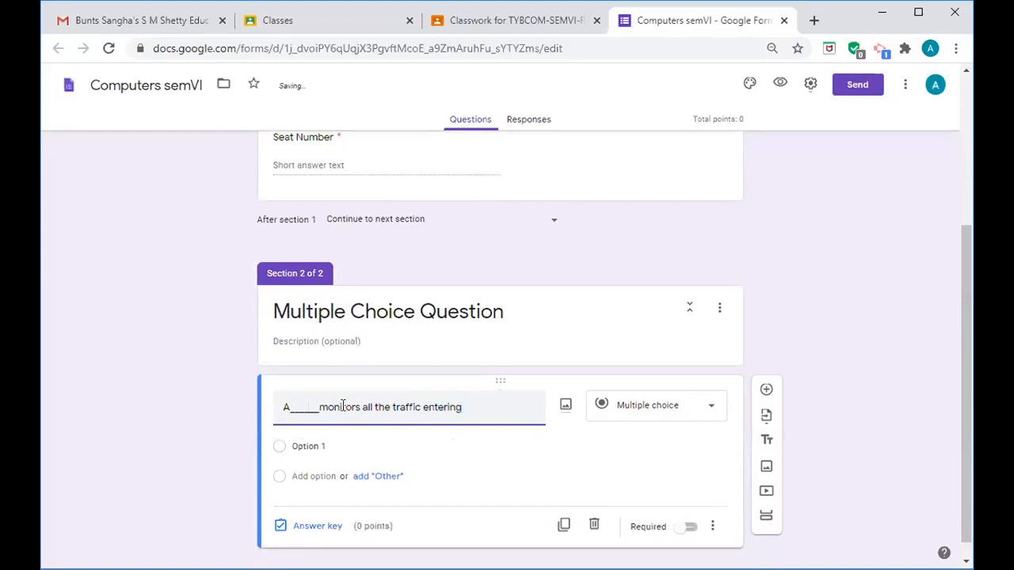
{"action": "type", "text": " your computer"}
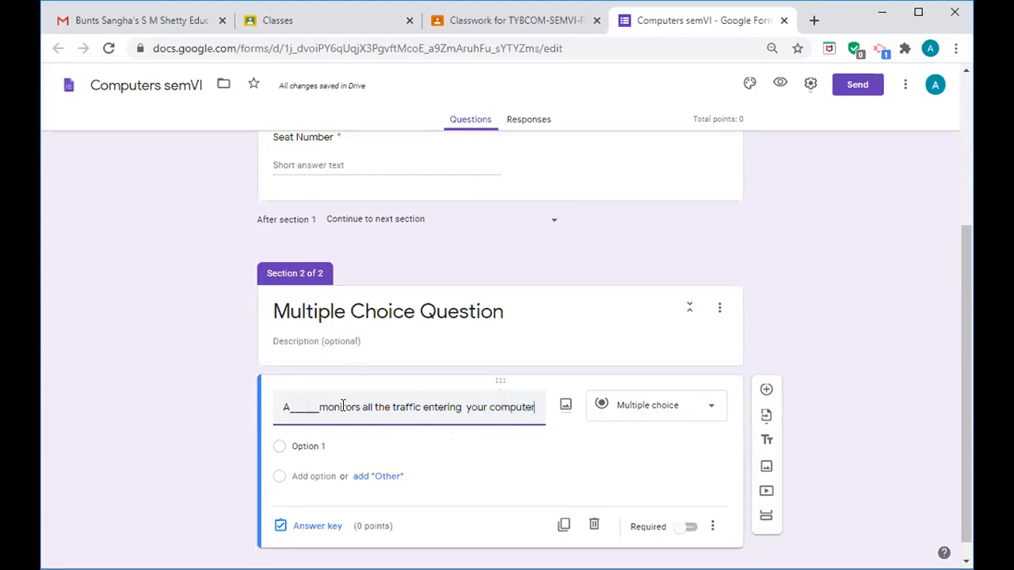
{"action": "type", "text": " networks."}
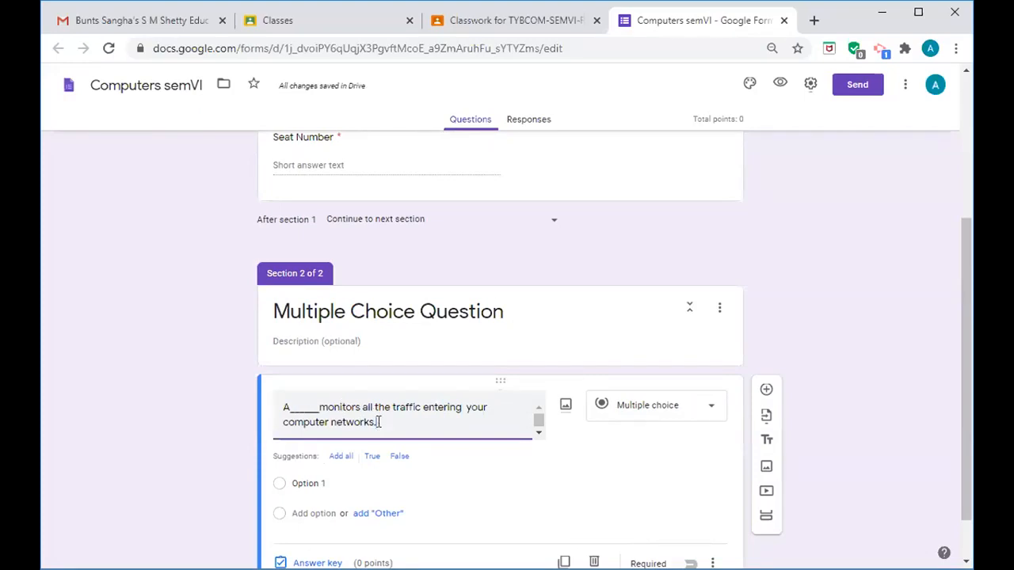
- Enter the answer choices Firewall, Anti-virus, Phishing and People
{"action": "left_click", "coordinate": [331, 482]}
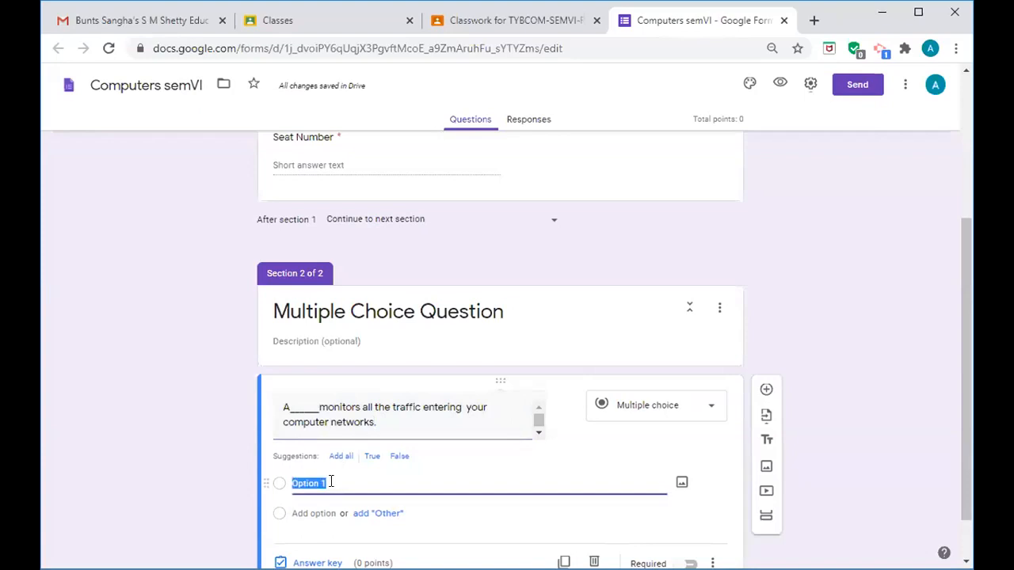
{"action": "type", "text": "Fir"}
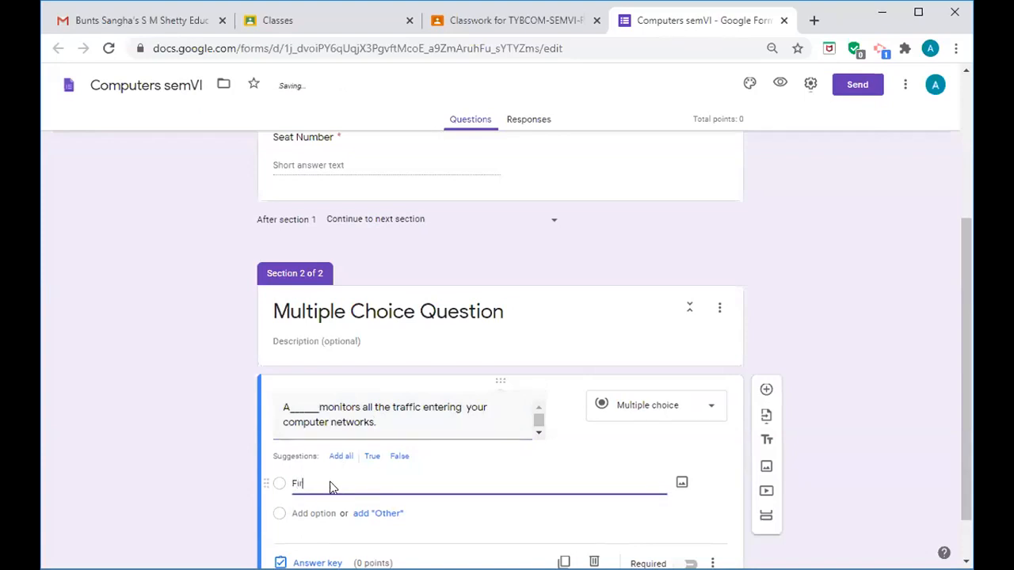
{"action": "type", "text": "ewall"}
{"action": "key", "text": "Return"}
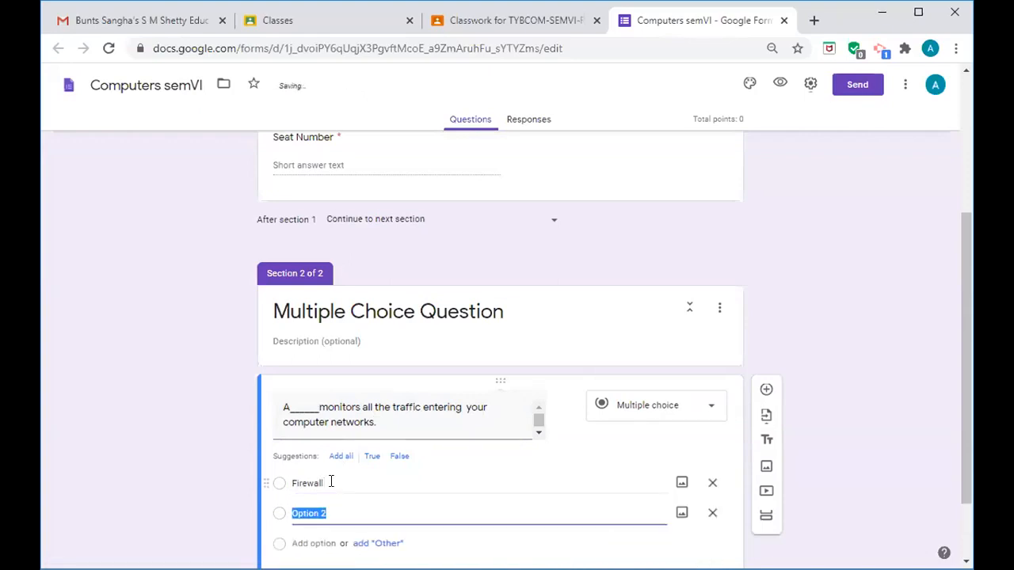
{"action": "type", "text": "Anti-vir"}
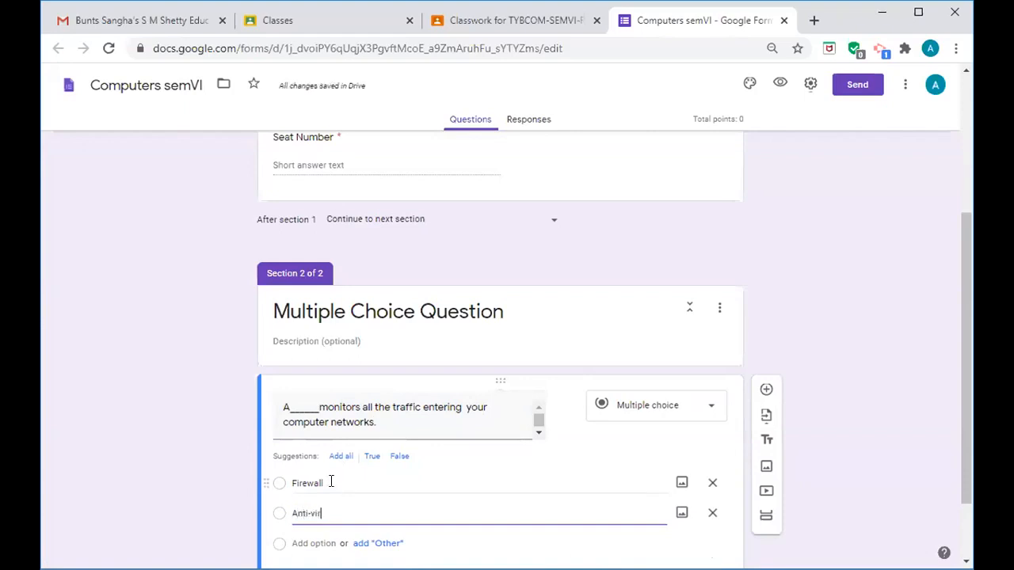
{"action": "key", "text": "BackSpace"}
{"action": "key", "text": "BackSpace"}
{"action": "key", "text": "BackSpace"}
{"action": "type", "text": "virus"}
{"action": "key", "text": "Return"}
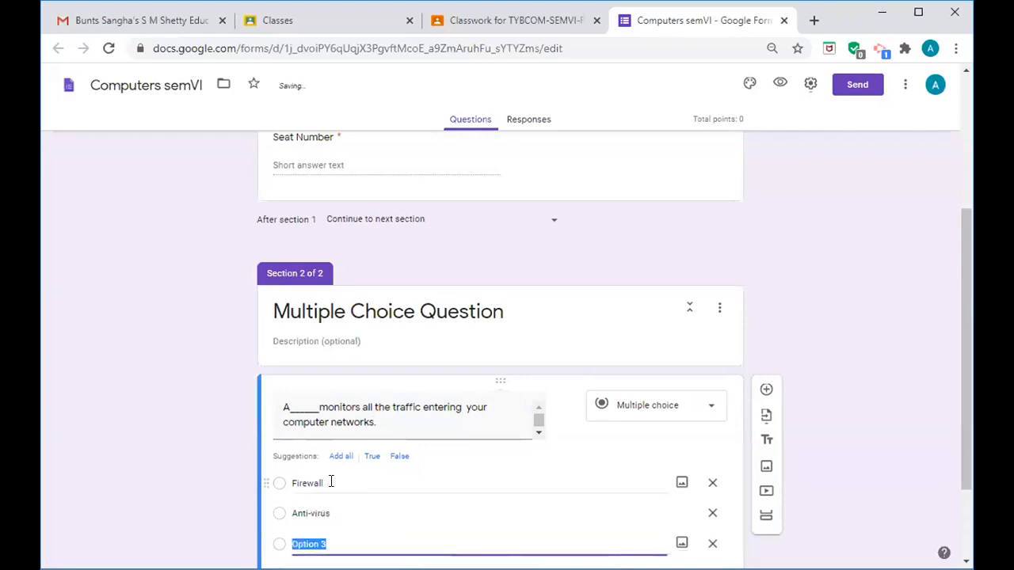
{"action": "type", "text": "Phishing"}
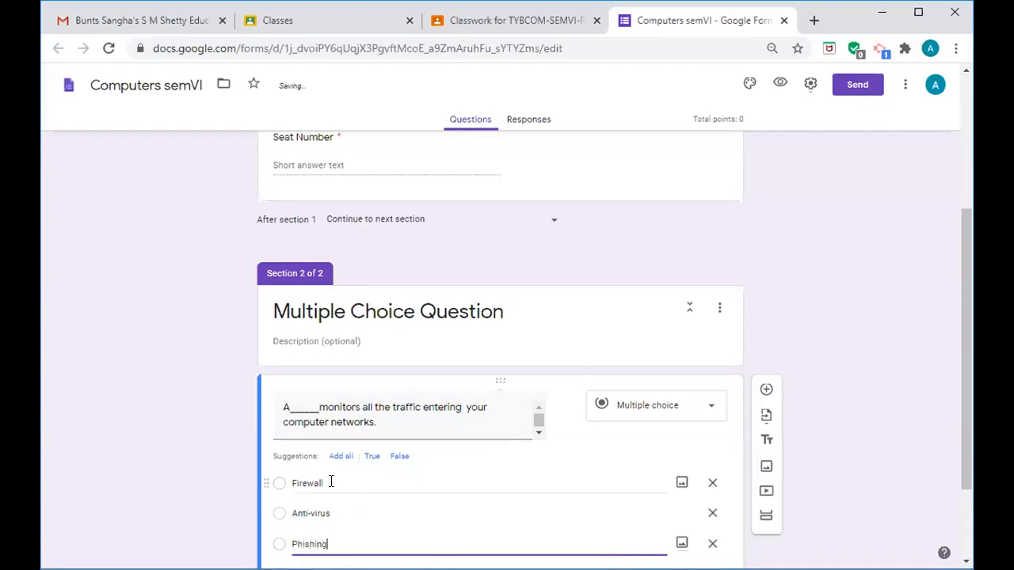
{"action": "key", "text": "Return"}
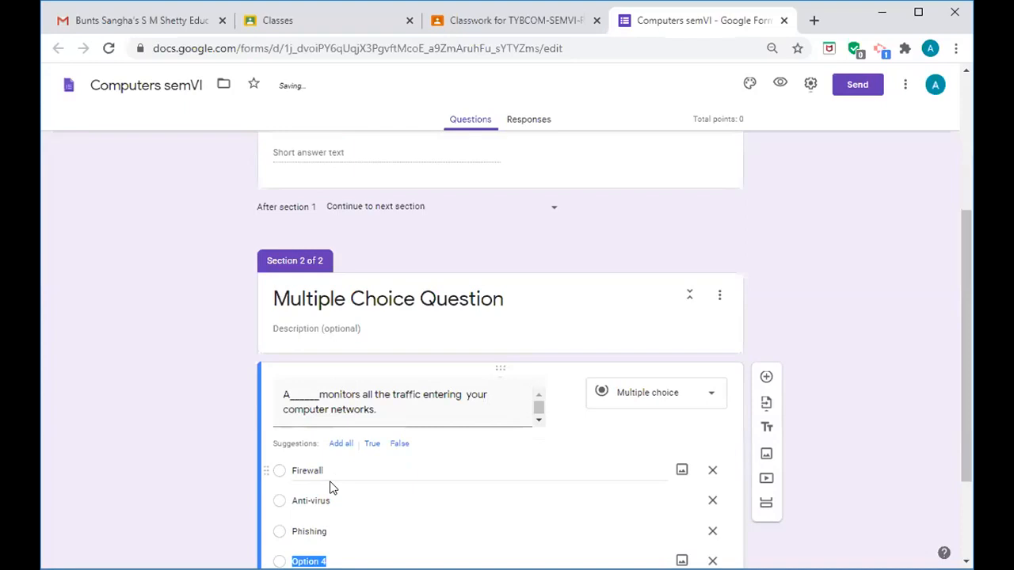
{"action": "type", "text": "People"}
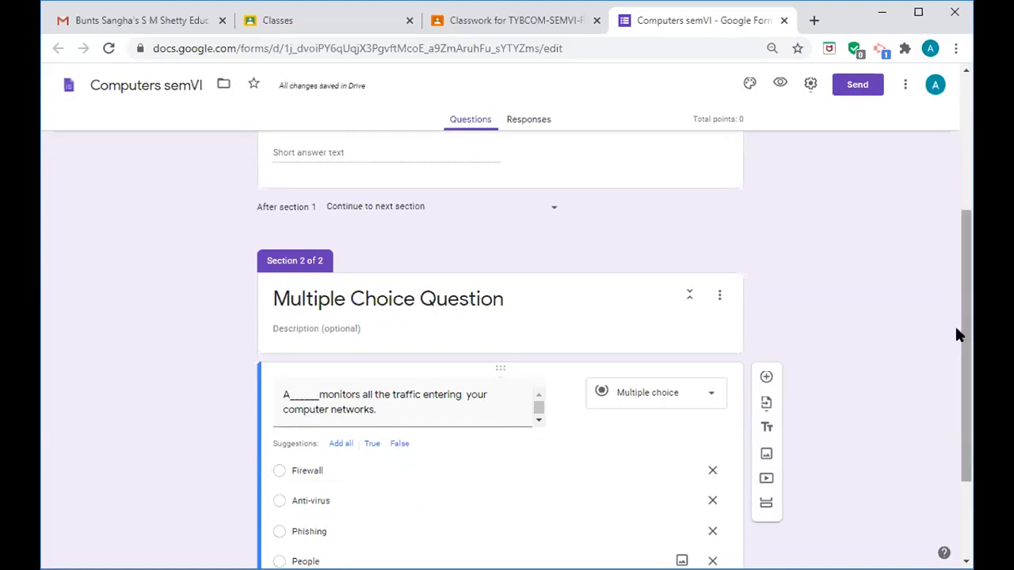
{"action": "left_click_drag", "start_coordinate": [963, 338], "coordinate": [967, 368]}
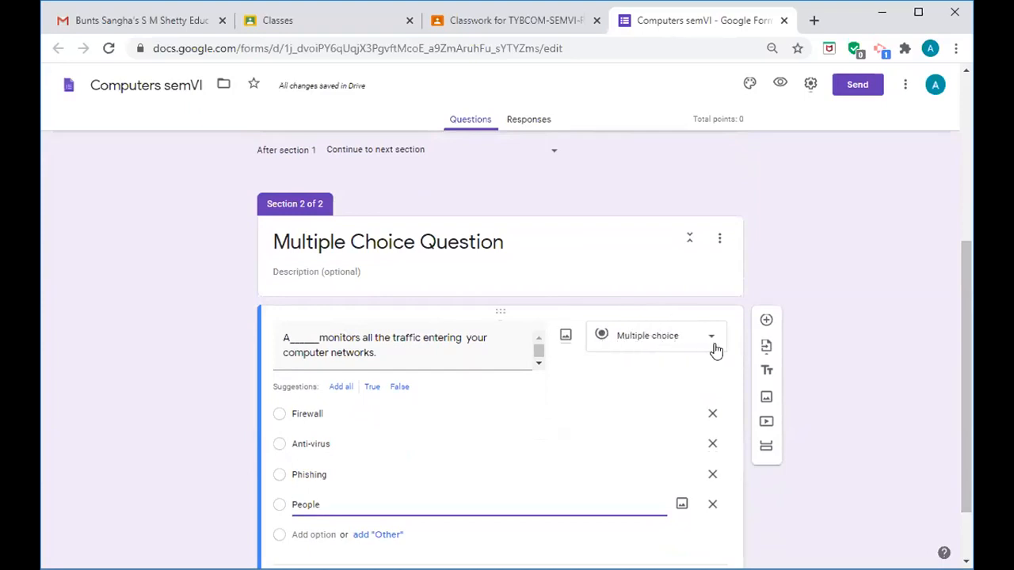
{"action": "left_click_drag", "start_coordinate": [962, 366], "coordinate": [967, 420]}
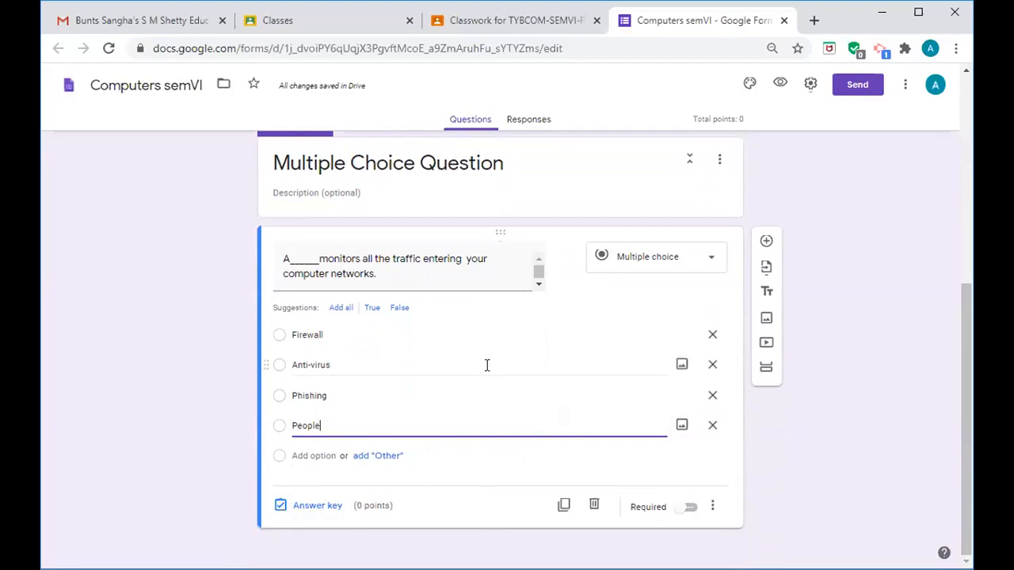
- In the answer key, mark Firewall as correct and set the question to 2 points
{"action": "left_click", "coordinate": [309, 511]}
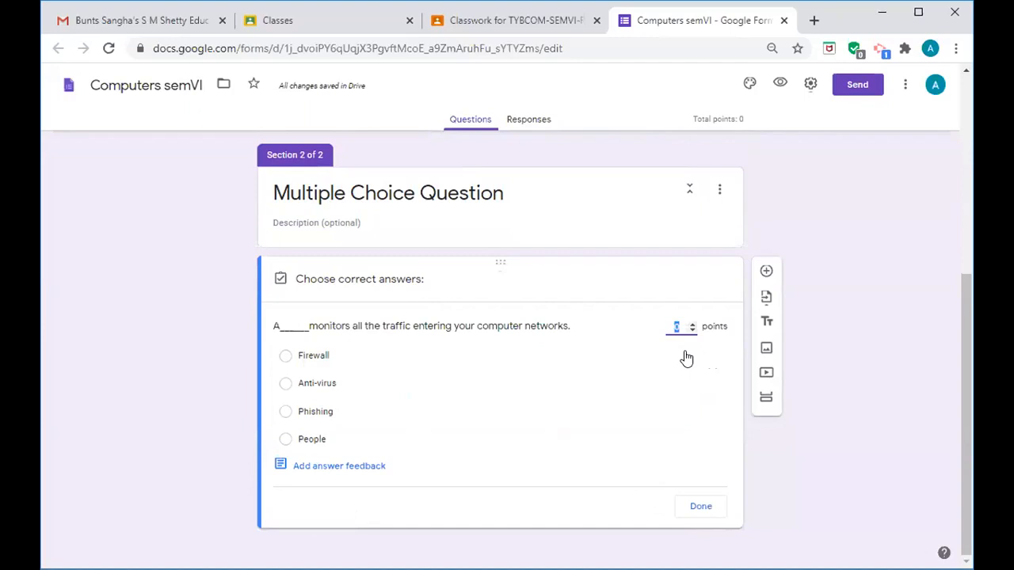
{"action": "left_click", "coordinate": [692, 324]}
{"action": "left_click", "coordinate": [284, 361]}
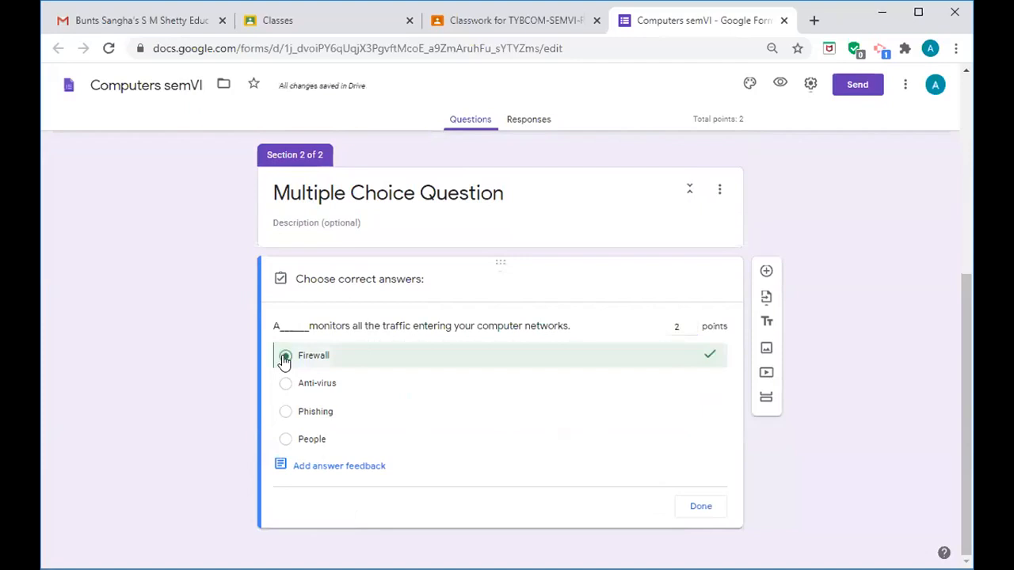
{"action": "left_click", "coordinate": [705, 508]}
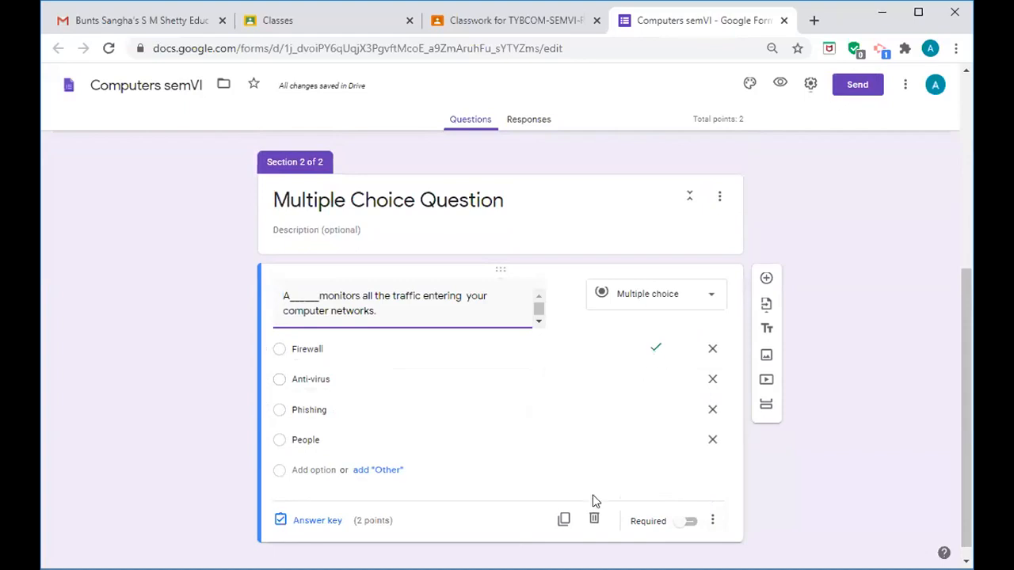
- Mark the firewall question required and add a new question below it
{"action": "left_click", "coordinate": [690, 523]}
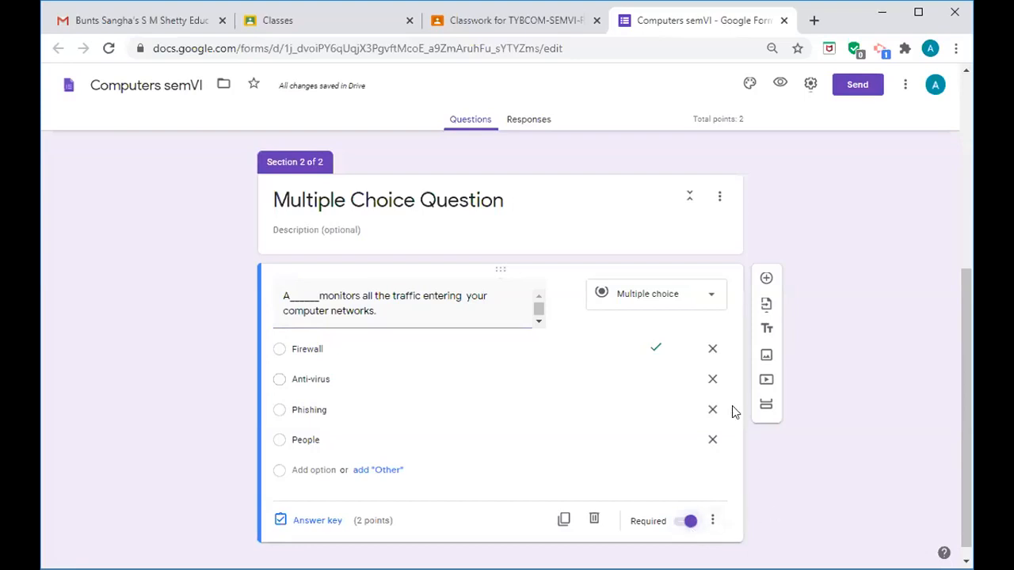
{"action": "left_click", "coordinate": [766, 278]}
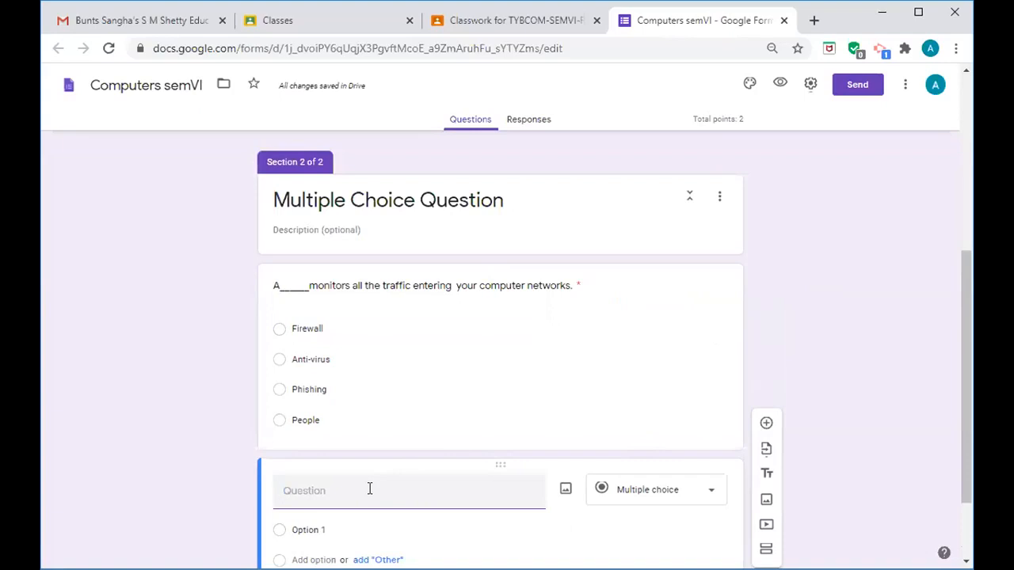
- Enter the question text '________is basically a journal that is available on the web'
{"action": "type", "text": "______is"}
{"action": "key", "text": "BackSpace"}
{"action": "key", "text": "BackSpace"}
{"action": "type", "text": "___"}
{"action": "type", "text": "is"}
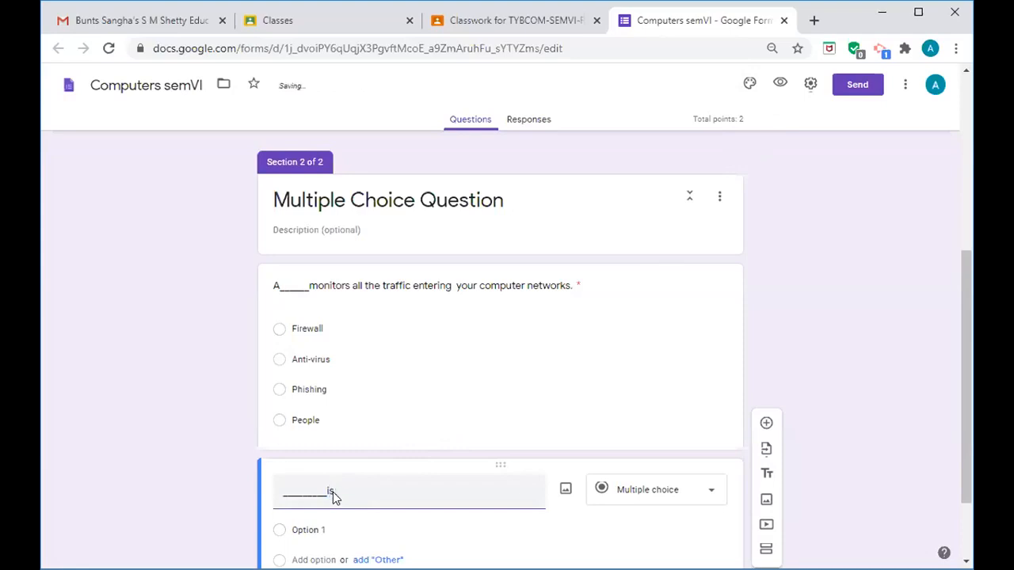
{"action": "type", "text": " basically a journal that i"}
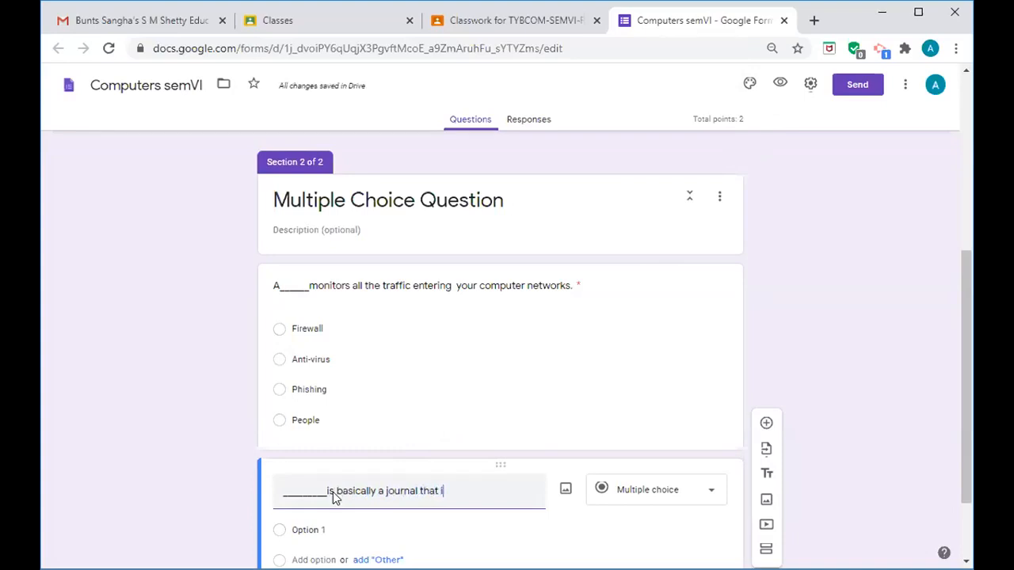
{"action": "type", "text": "s ava"}
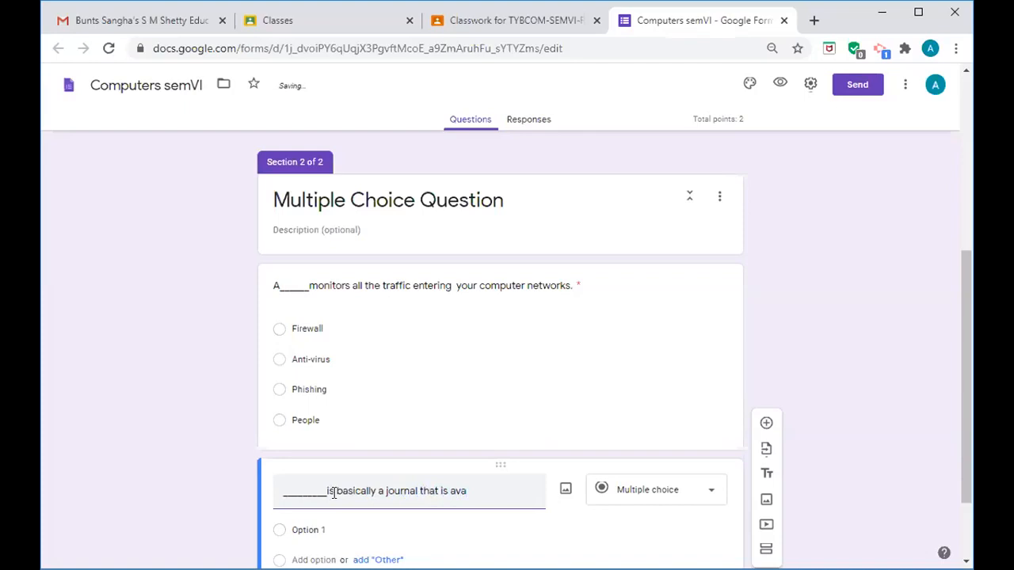
{"action": "type", "text": "ilb"}
{"action": "key", "text": "BackSpace"}
{"action": "type", "text": "able on the web"}
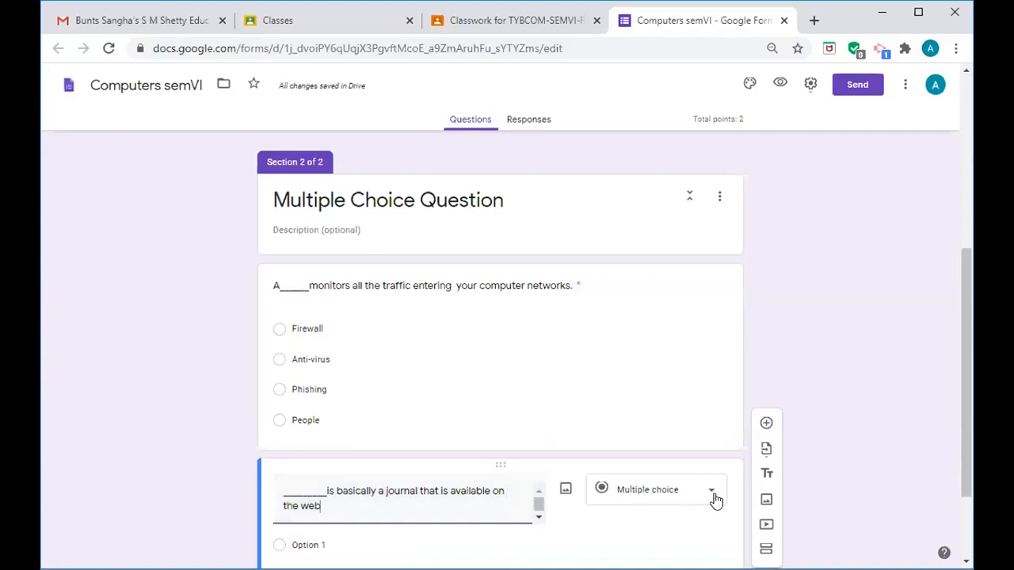
{"action": "left_click_drag", "start_coordinate": [965, 445], "coordinate": [967, 467]}
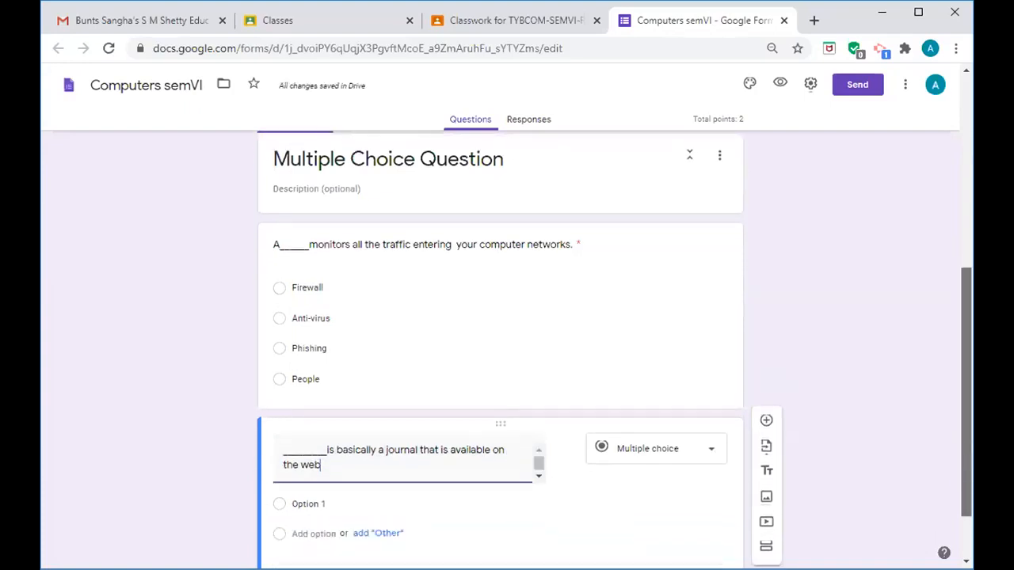
{"action": "scroll", "coordinate": [462, 416], "scroll_direction": "down", "scroll_amount": 1}
- Enter the answer choices m-commerce, website, webpage and webblog
{"action": "left_click", "coordinate": [340, 429]}
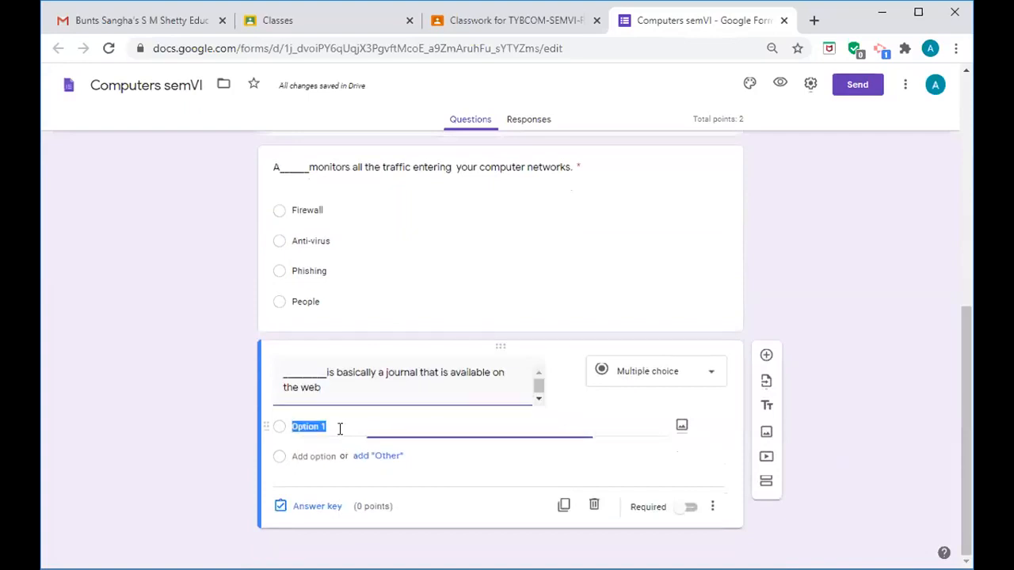
{"action": "type", "text": "m-commerce"}
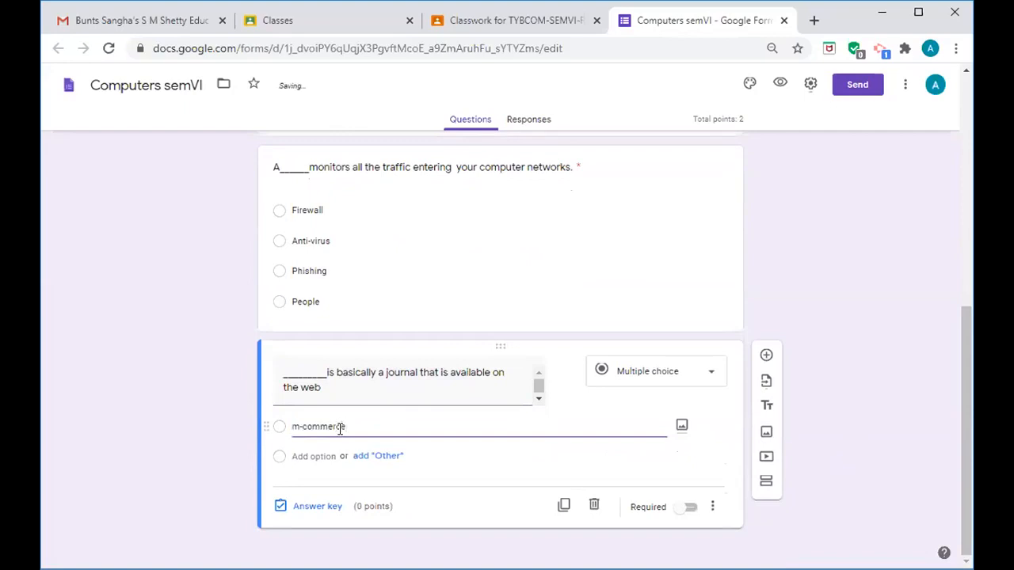
{"action": "key", "text": "Return"}
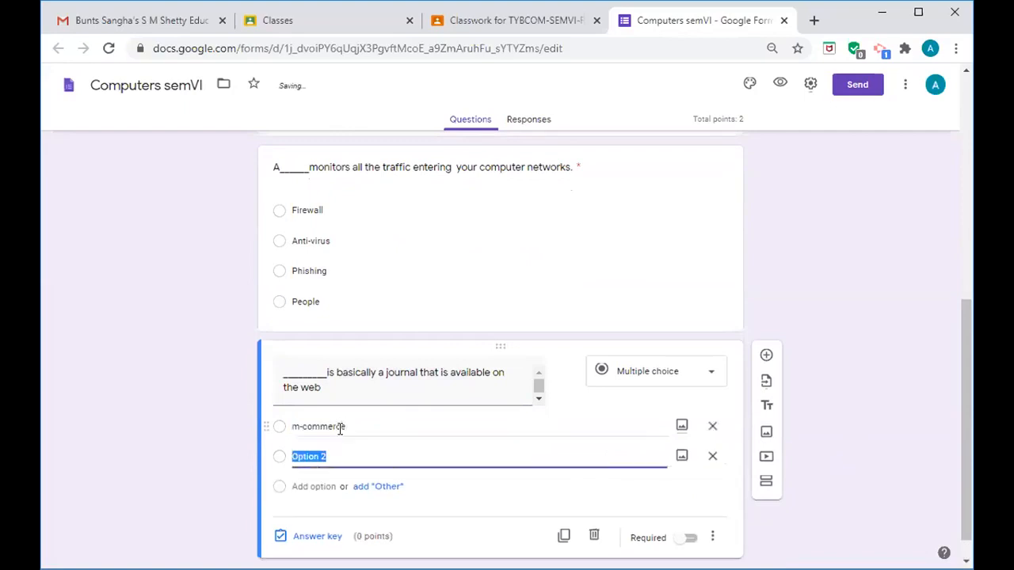
{"action": "type", "text": "we"}
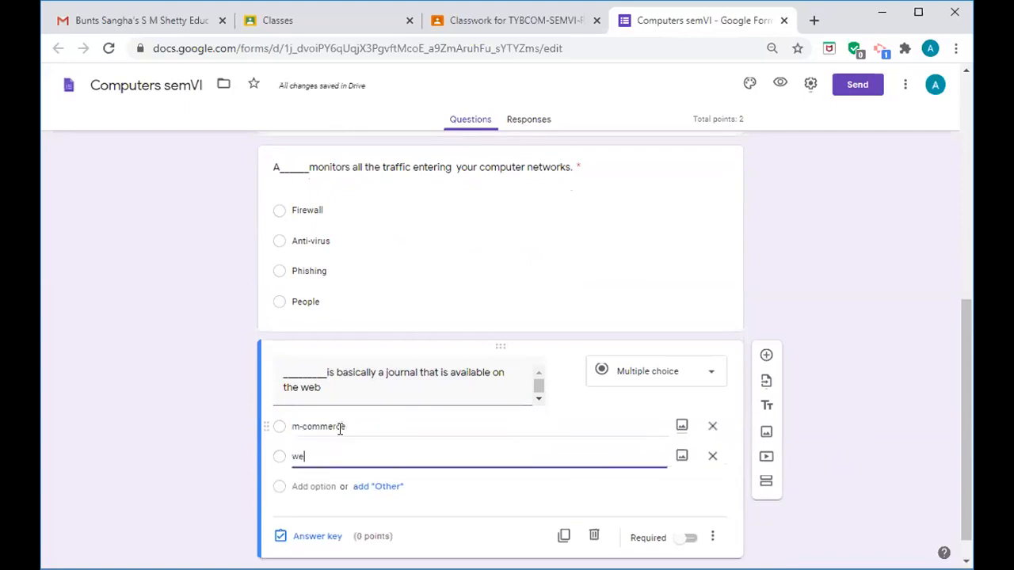
{"action": "type", "text": "bsite"}
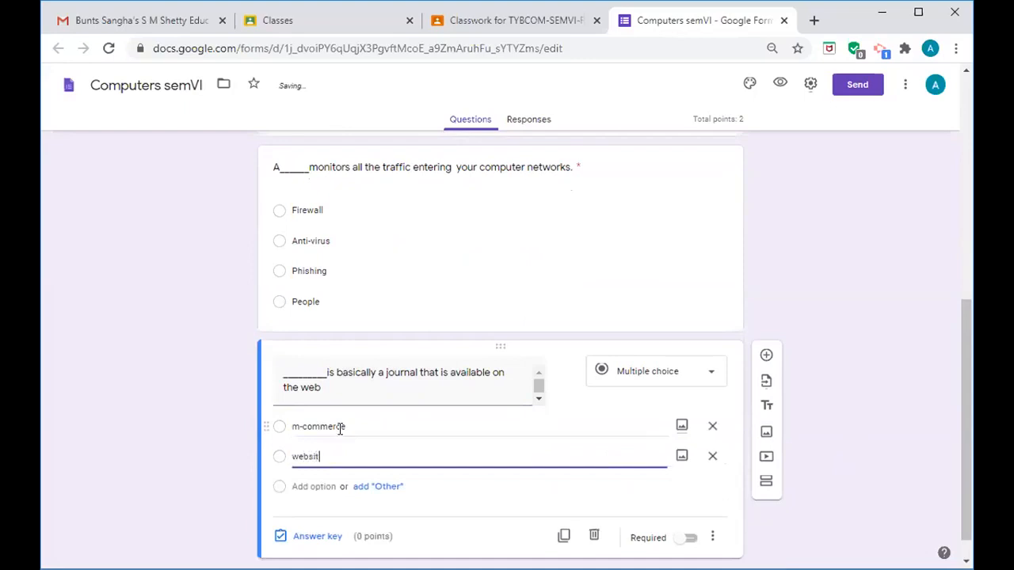
{"action": "key", "text": "Return"}
{"action": "type", "text": "webpage"}
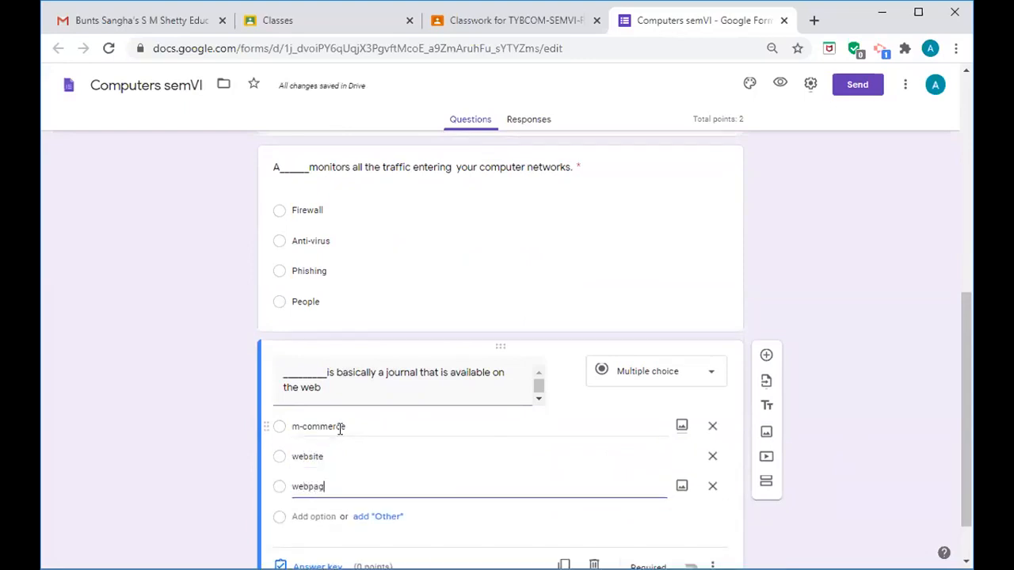
{"action": "key", "text": "Return"}
{"action": "type", "text": "we"}
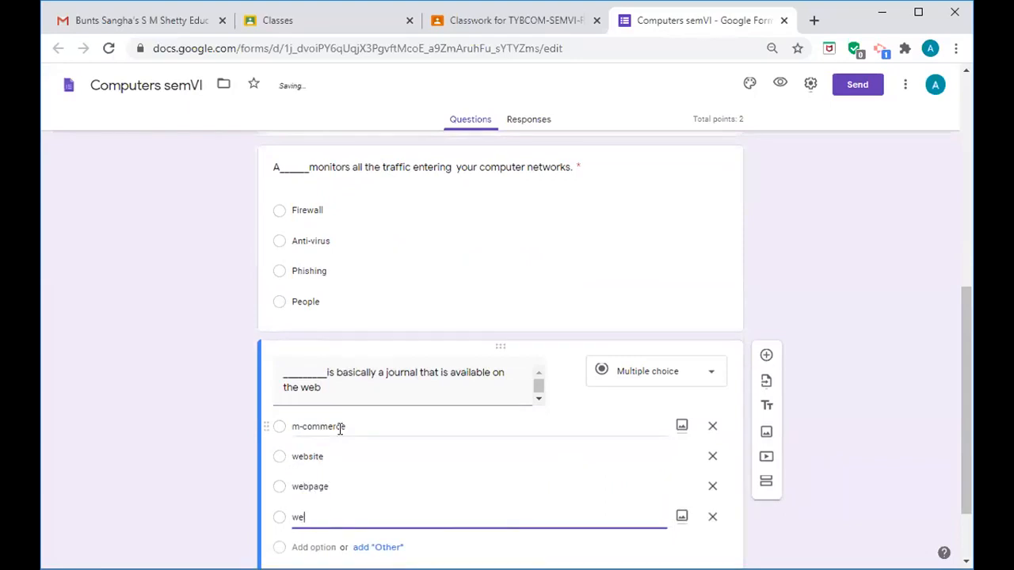
{"action": "type", "text": "bblog"}
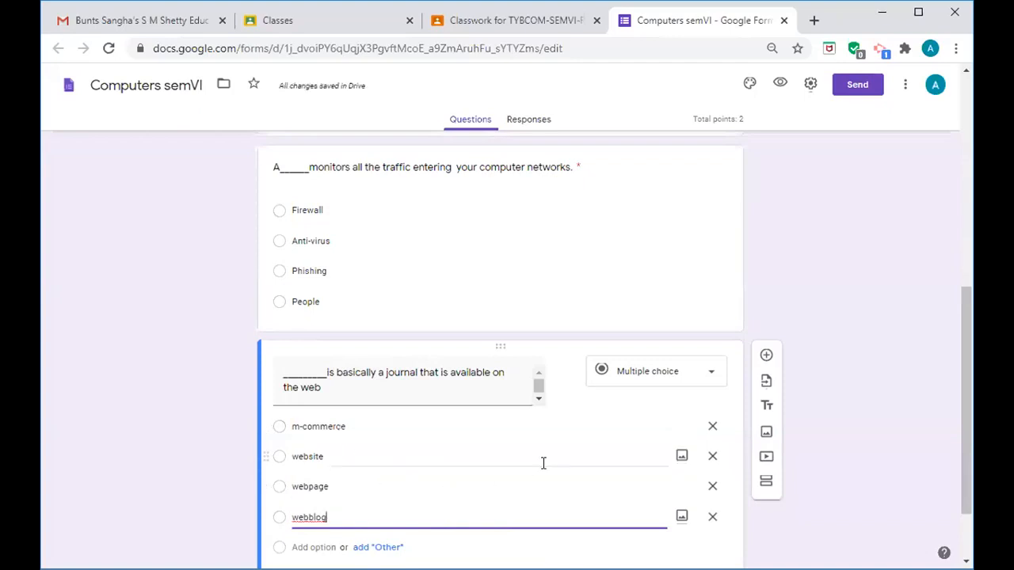
{"action": "left_click_drag", "start_coordinate": [962, 392], "coordinate": [967, 428]}
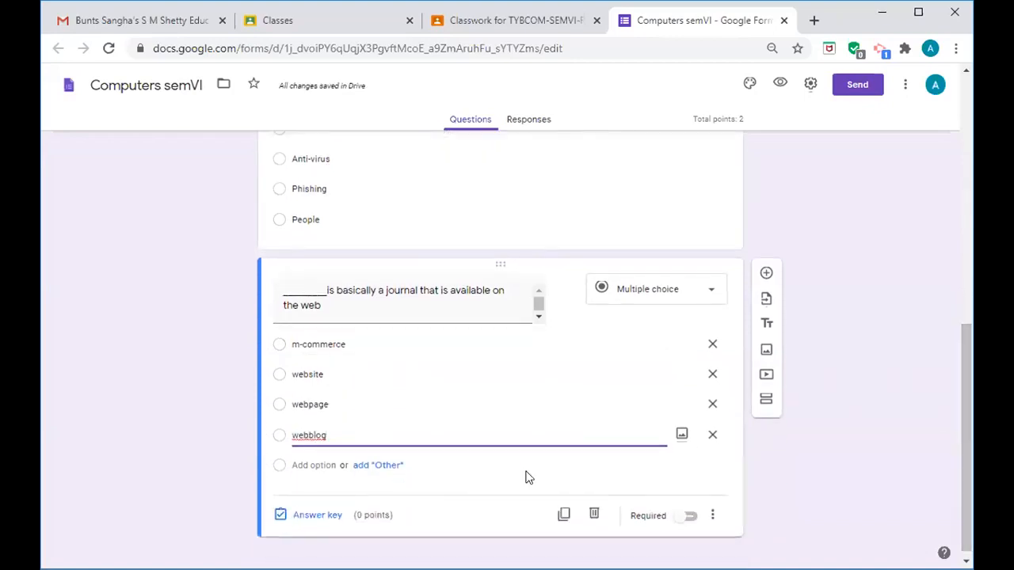
- In the answer key, mark webblog as correct and set the question to 2 points
{"action": "left_click", "coordinate": [315, 519]}
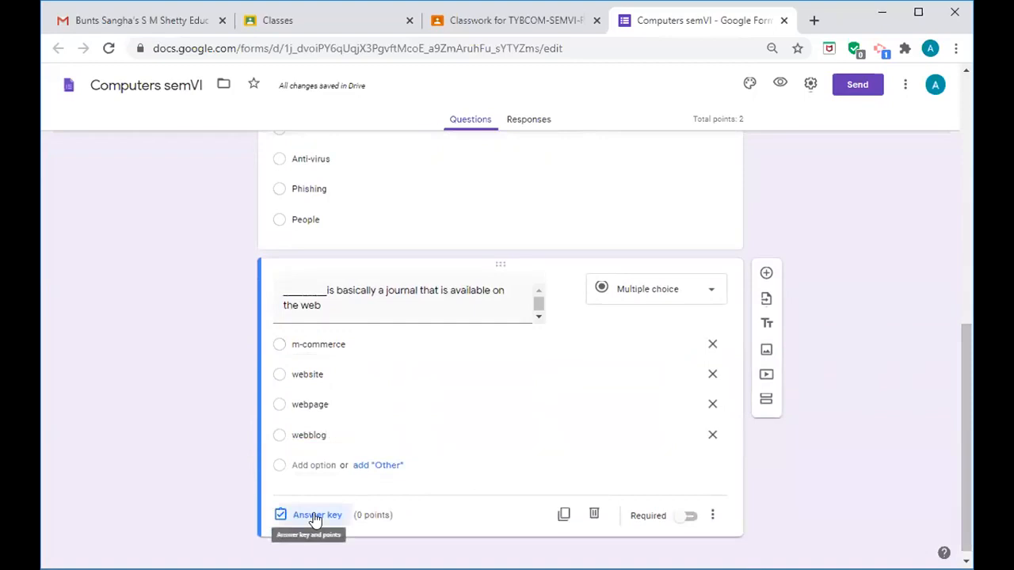
{"action": "left_click", "coordinate": [693, 325]}
{"action": "left_click", "coordinate": [692, 325]}
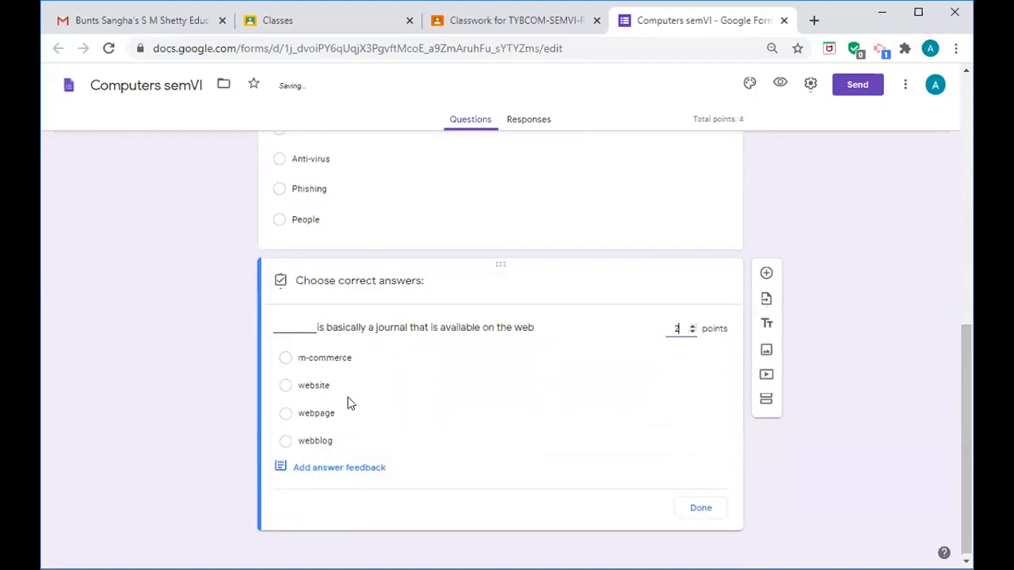
{"action": "left_click", "coordinate": [286, 444]}
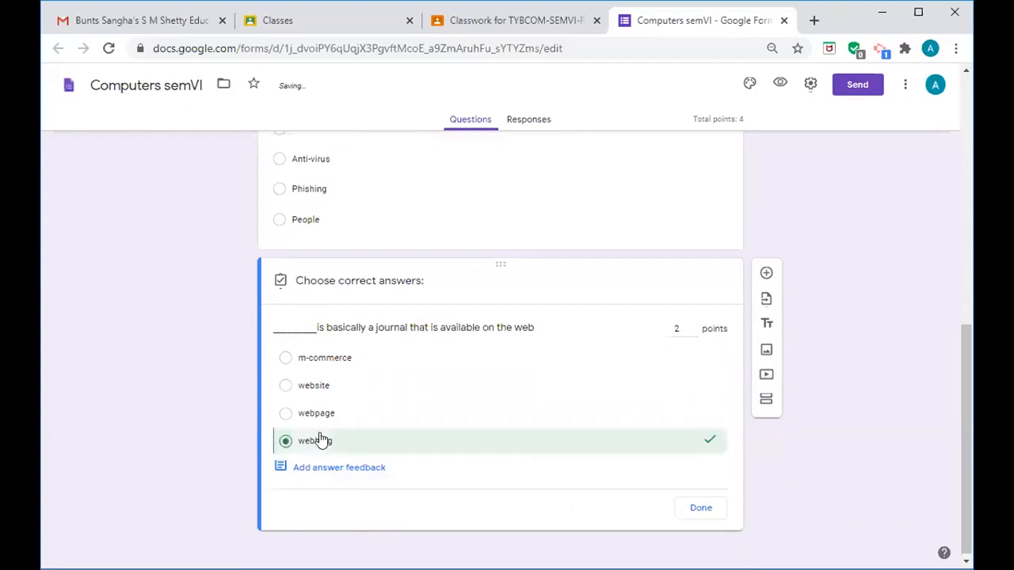
{"action": "left_click", "coordinate": [701, 509]}
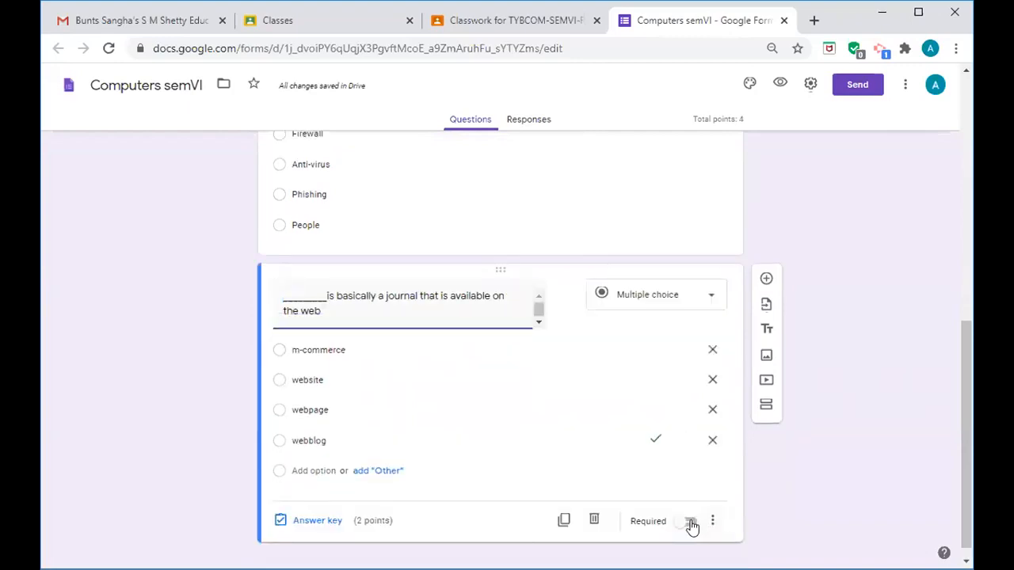
- Mark the web-journal question required and add a blank question beneath it
{"action": "left_click", "coordinate": [690, 523]}
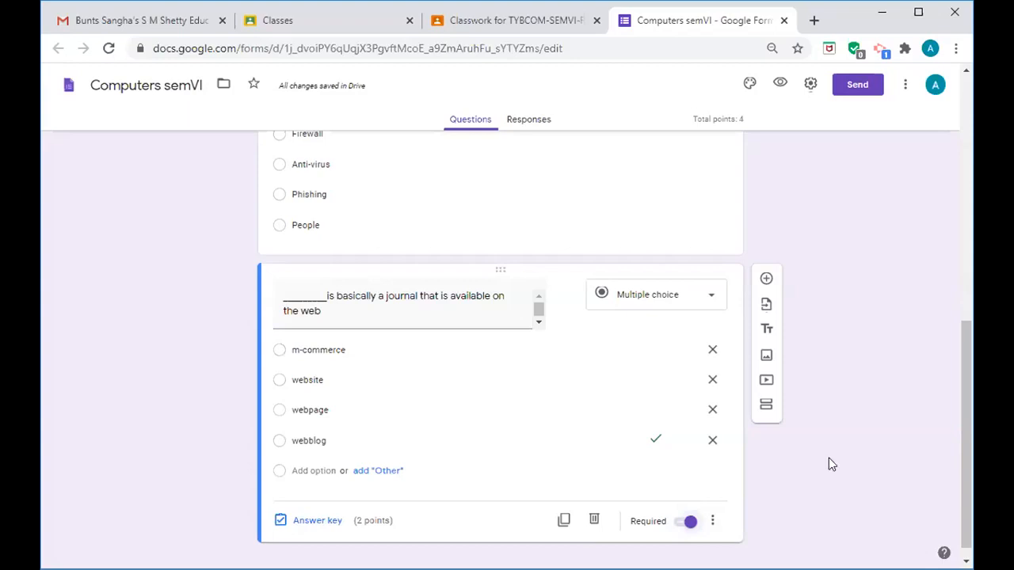
{"action": "left_click_drag", "start_coordinate": [964, 426], "coordinate": [964, 435]}
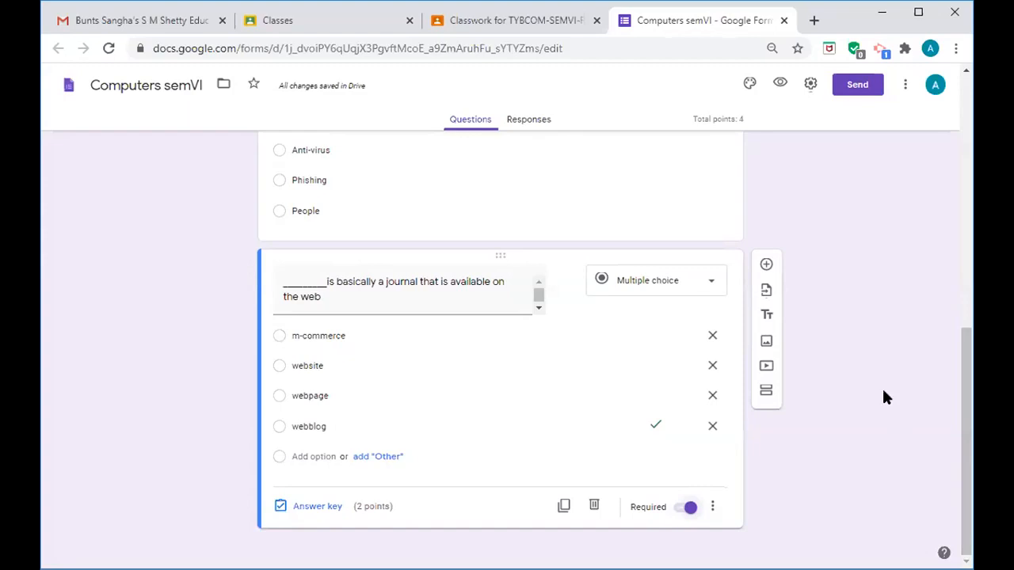
{"action": "left_click", "coordinate": [767, 267]}
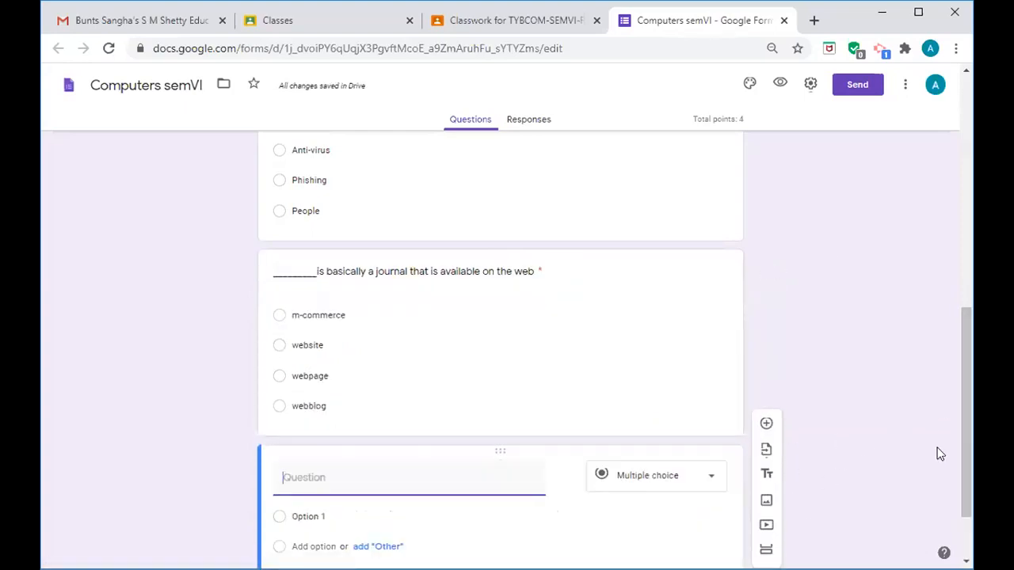
{"action": "left_click_drag", "start_coordinate": [961, 449], "coordinate": [965, 496]}
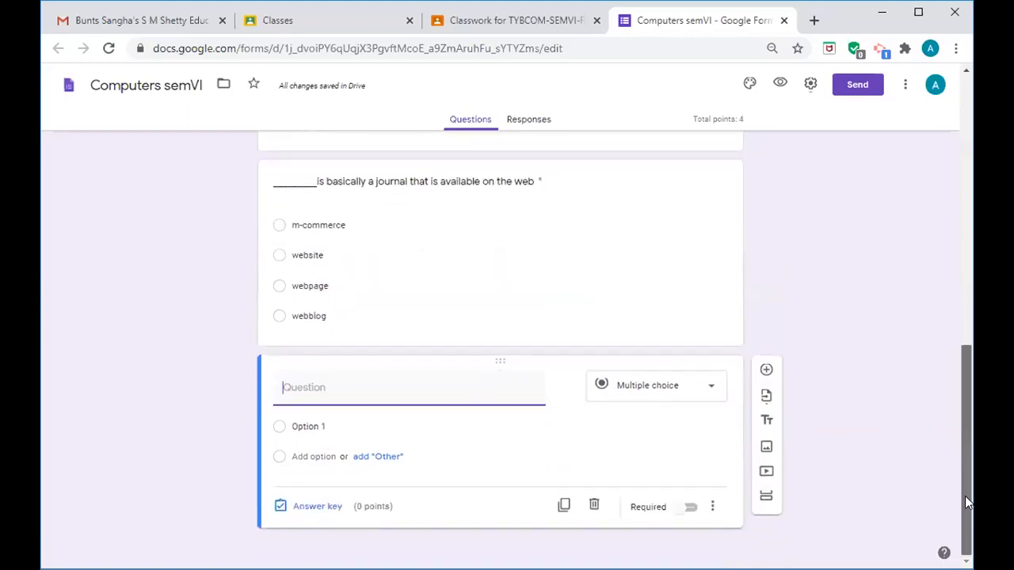
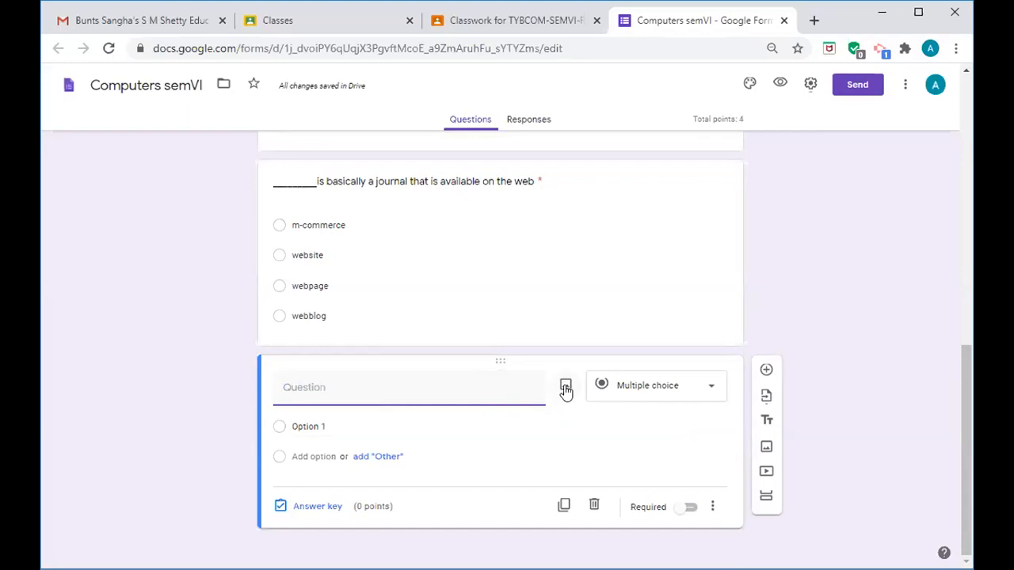
- Upload 'maths quetsion.png' as the picture for the new blank question
{"action": "left_click", "coordinate": [566, 389]}
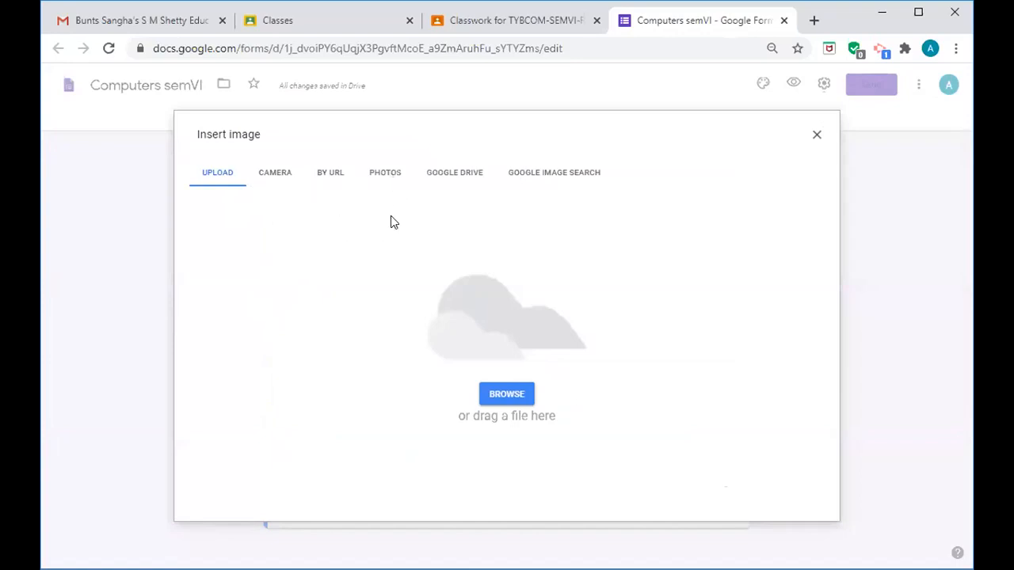
{"action": "double_click", "coordinate": [547, 397]}
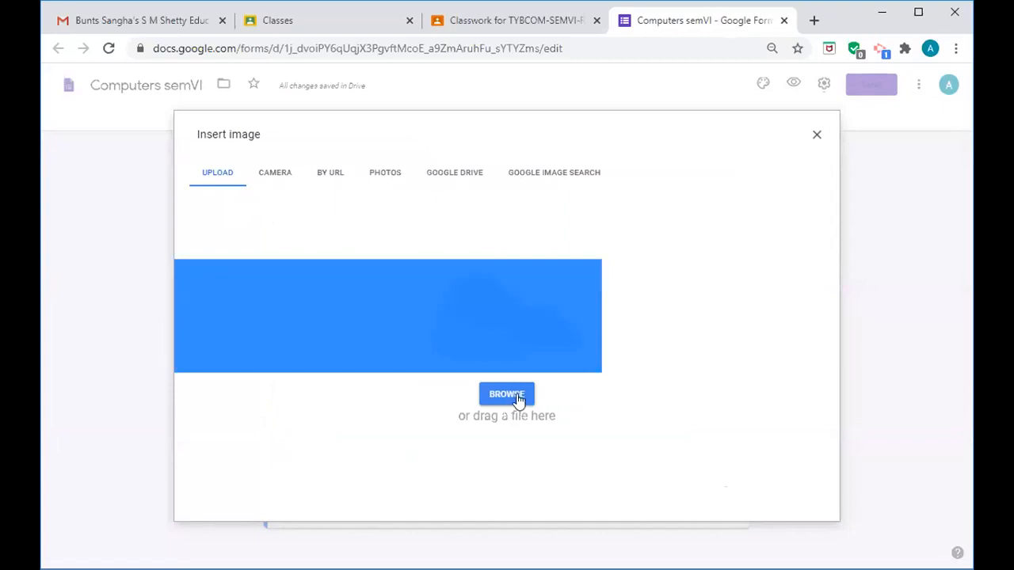
{"action": "left_click", "coordinate": [512, 397]}
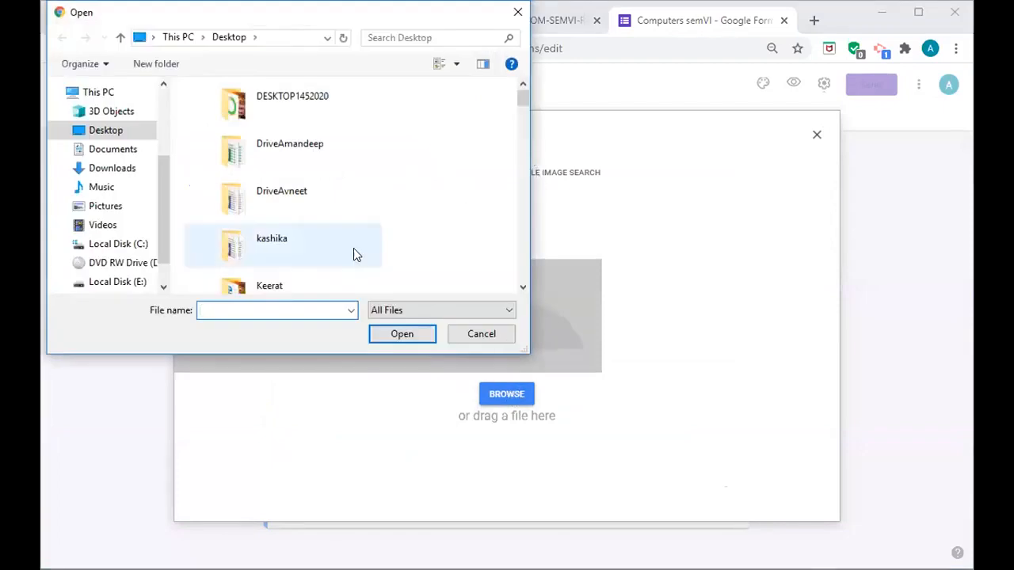
{"action": "type", "text": "m"}
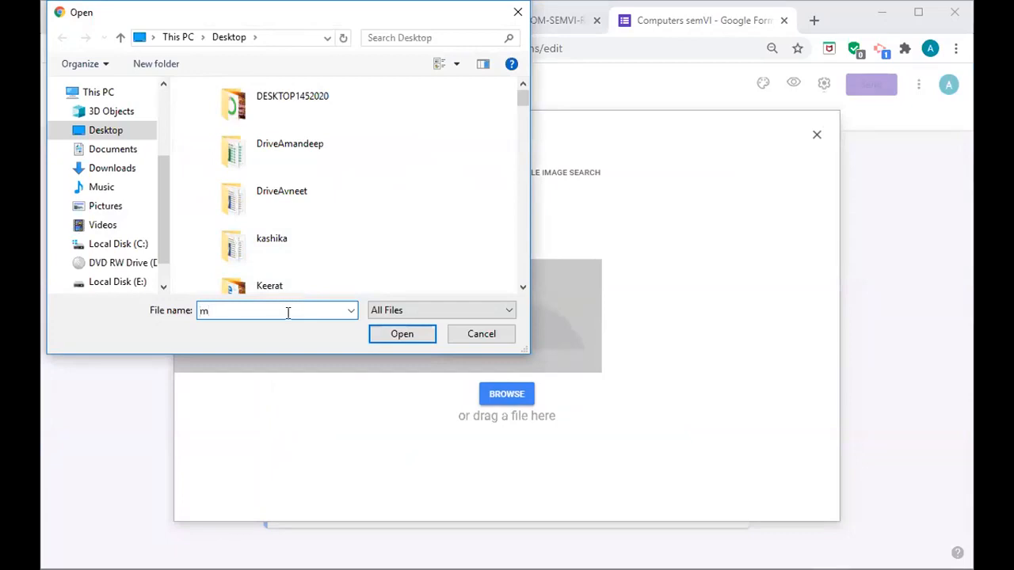
{"action": "left_click", "coordinate": [269, 342]}
{"action": "left_click", "coordinate": [388, 341]}
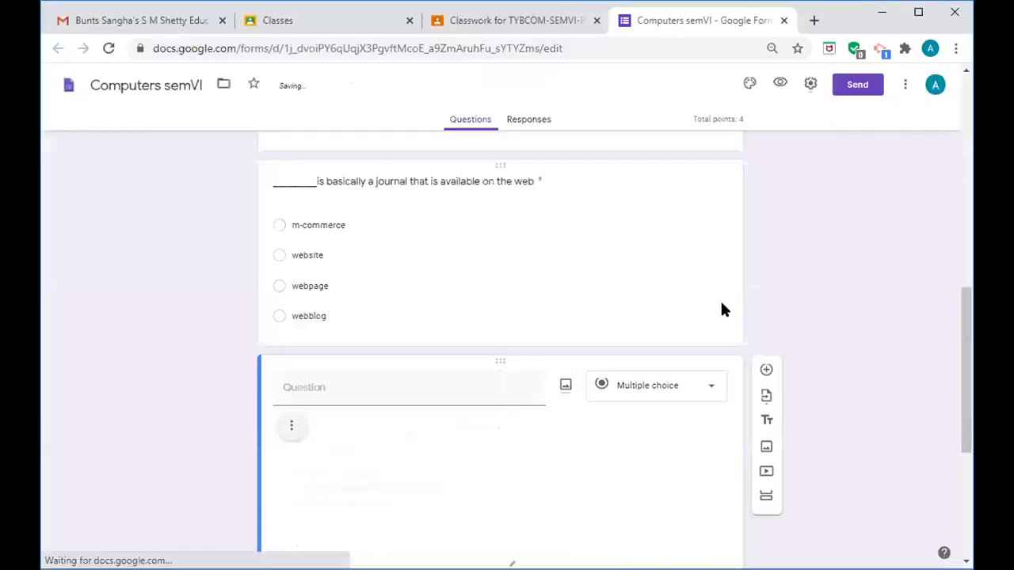
- Enter a, b, c and d as the picture question's four answer options
{"action": "left_click_drag", "start_coordinate": [965, 323], "coordinate": [972, 391]}
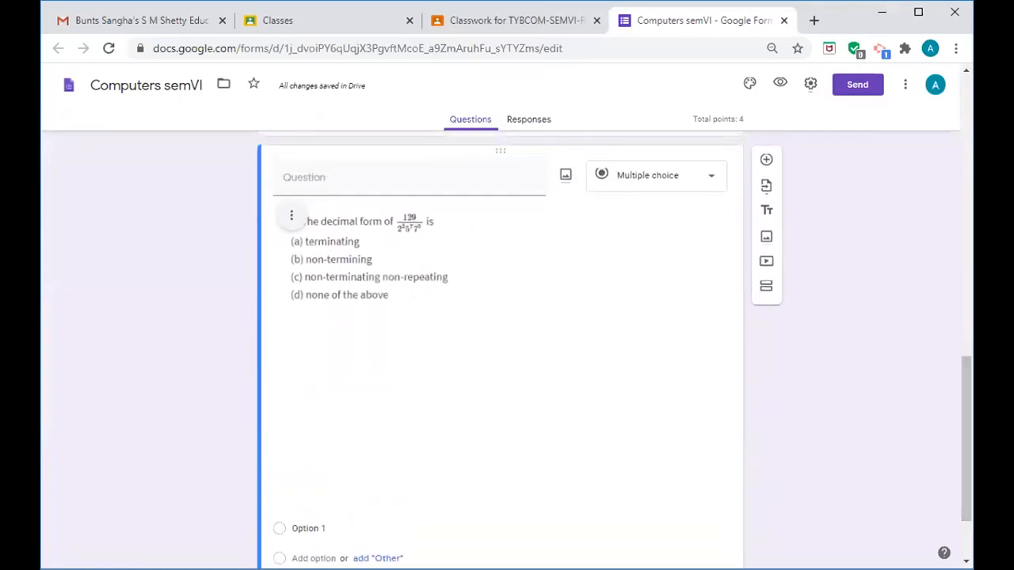
{"action": "left_click_drag", "start_coordinate": [967, 392], "coordinate": [970, 417]}
{"action": "left_click", "coordinate": [322, 454]}
{"action": "type", "text": "a"}
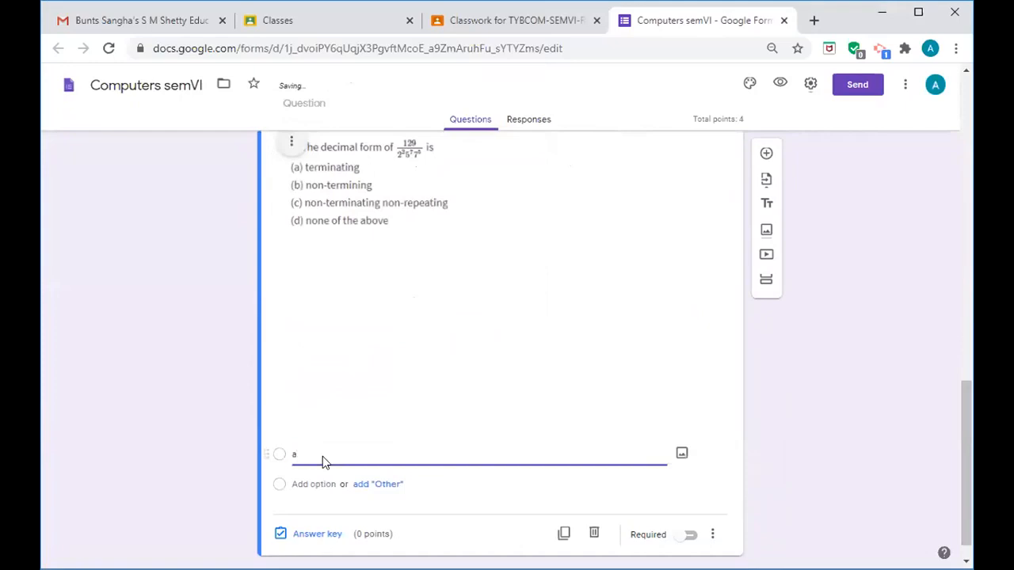
{"action": "key", "text": "Return"}
{"action": "type", "text": "b"}
{"action": "key", "text": "Return"}
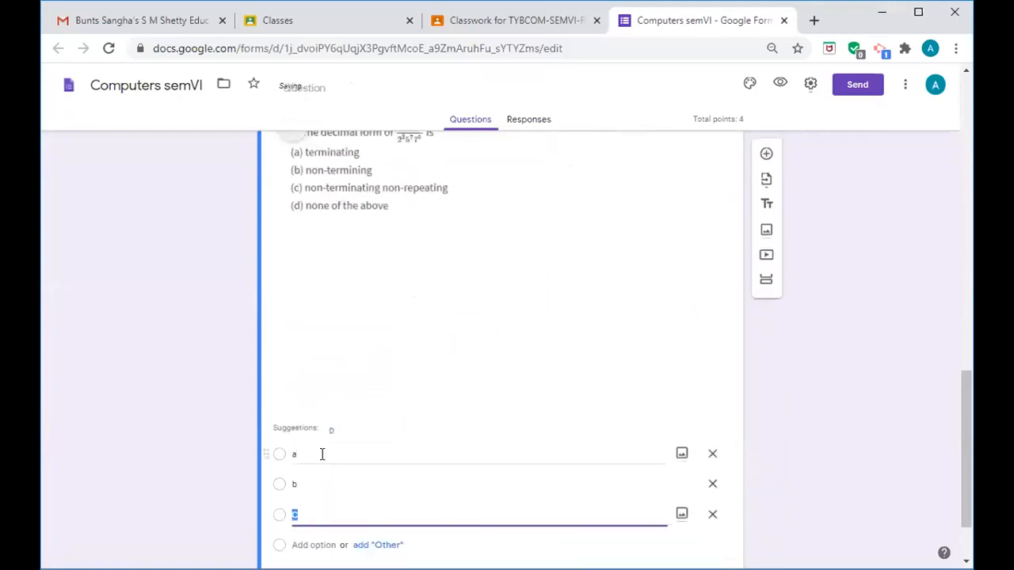
{"action": "type", "text": "c"}
{"action": "key", "text": "Return"}
{"action": "type", "text": "d"}
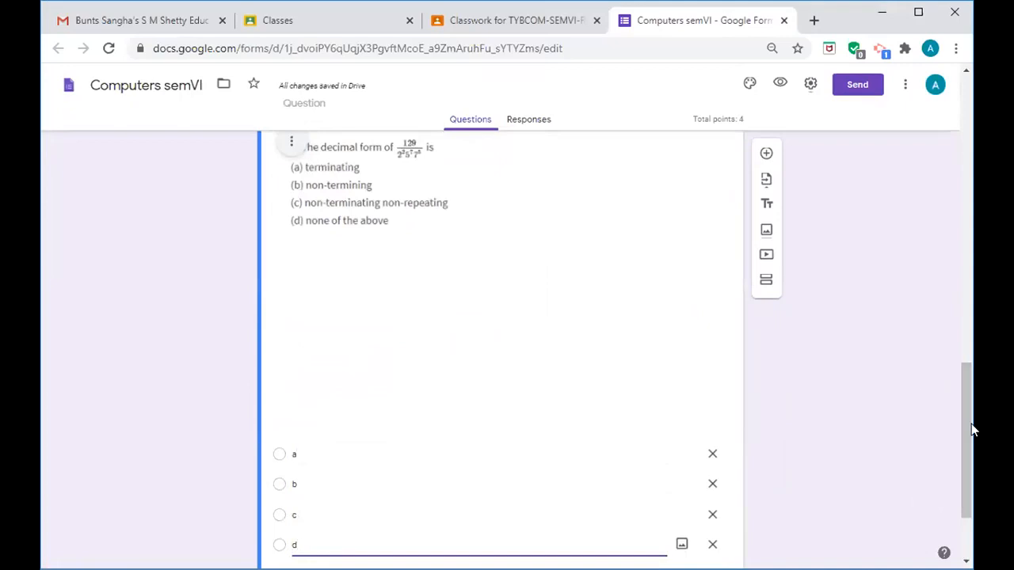
{"action": "left_click_drag", "start_coordinate": [967, 436], "coordinate": [968, 464]}
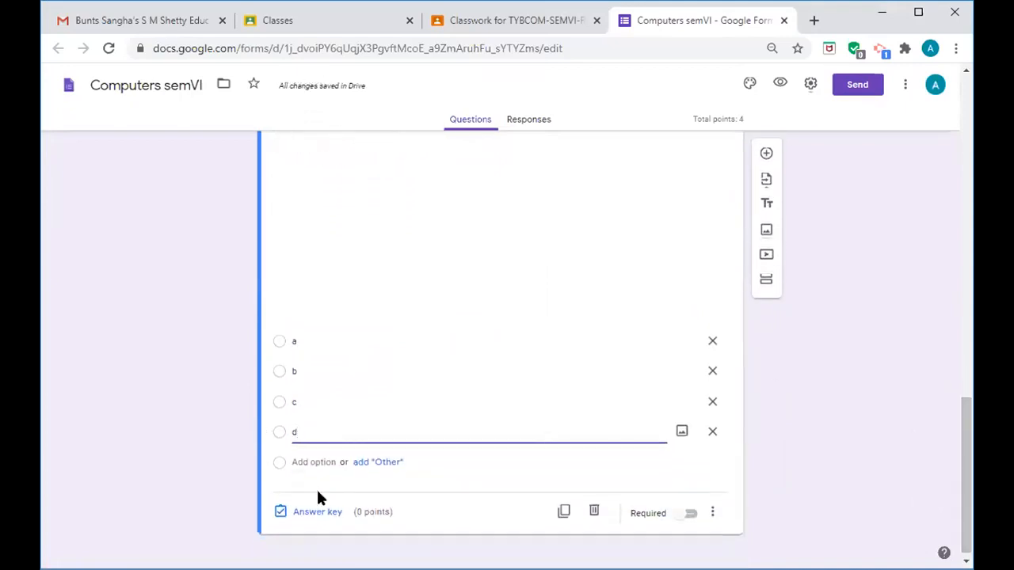
- In the answer key, mark c as correct and set the question to 2 points
{"action": "left_click", "coordinate": [311, 515]}
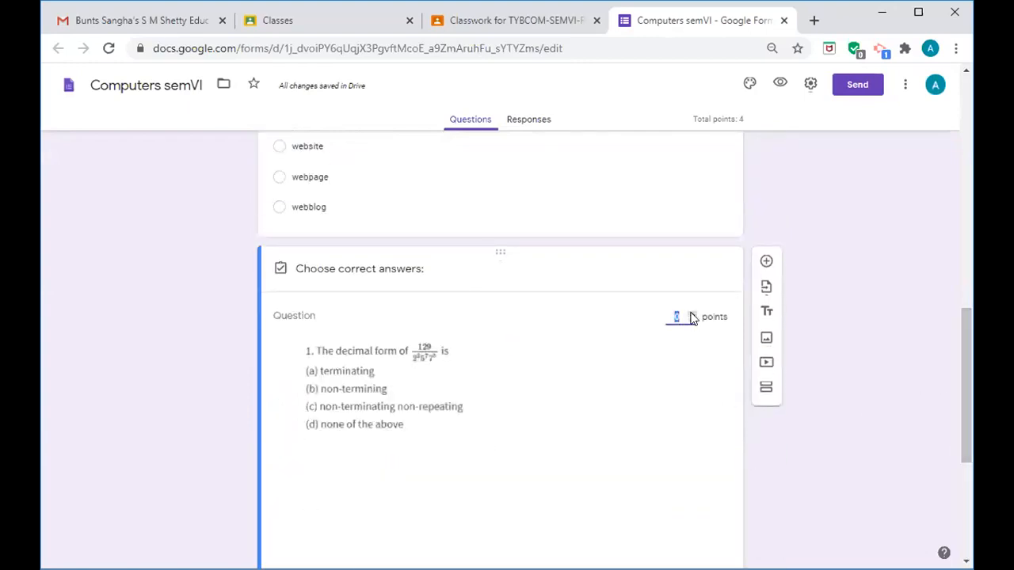
{"action": "type", "text": "2"}
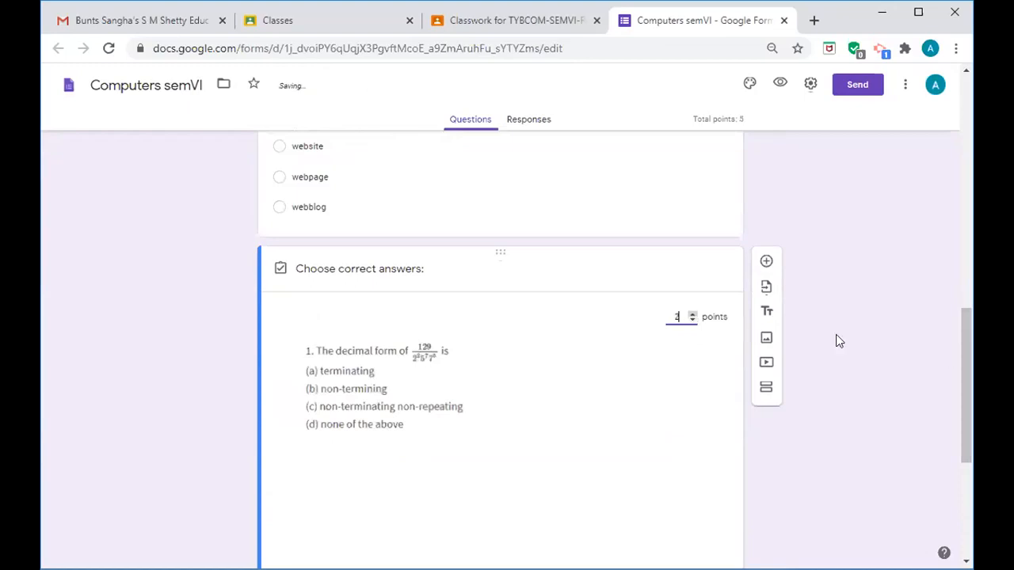
{"action": "left_click_drag", "start_coordinate": [965, 401], "coordinate": [968, 464]}
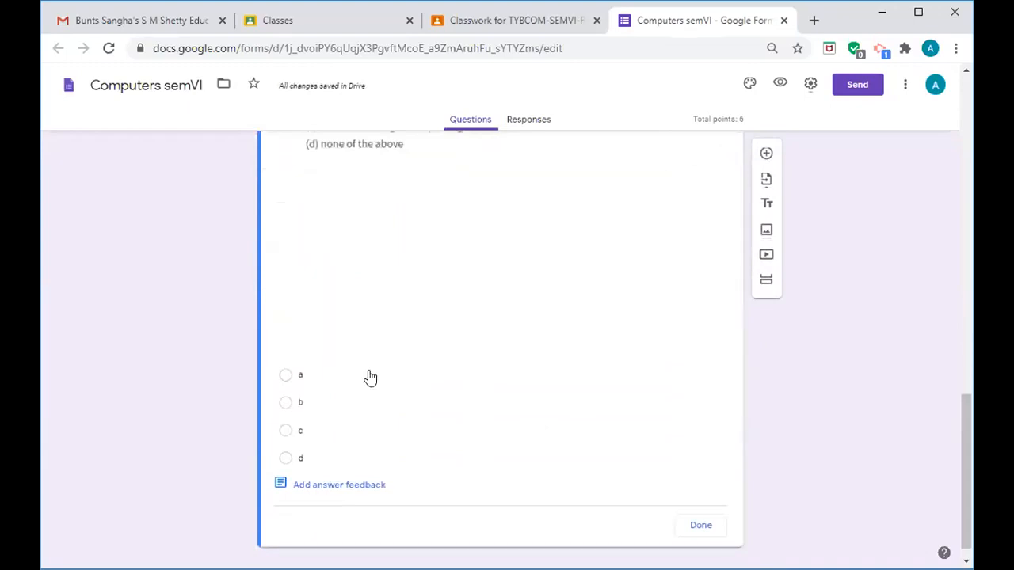
{"action": "left_click", "coordinate": [285, 432]}
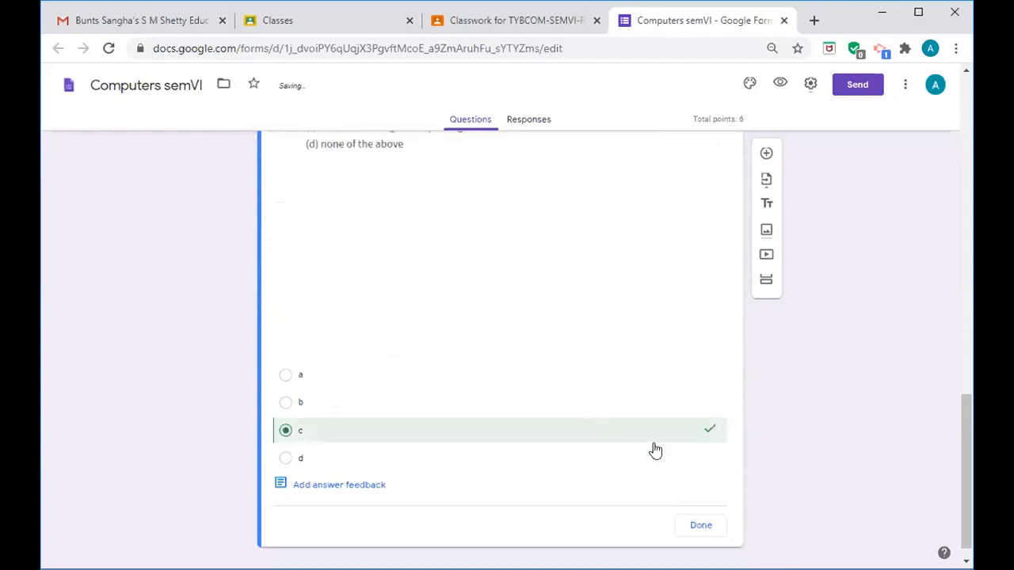
{"action": "left_click", "coordinate": [702, 527]}
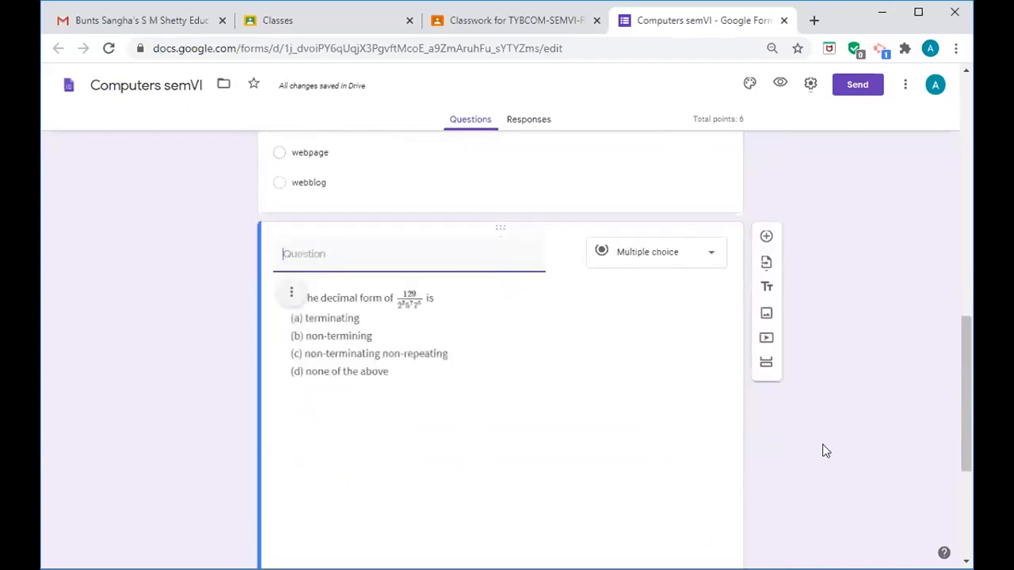
- Make the decimal-form picture question required
{"action": "left_click_drag", "start_coordinate": [961, 414], "coordinate": [968, 498]}
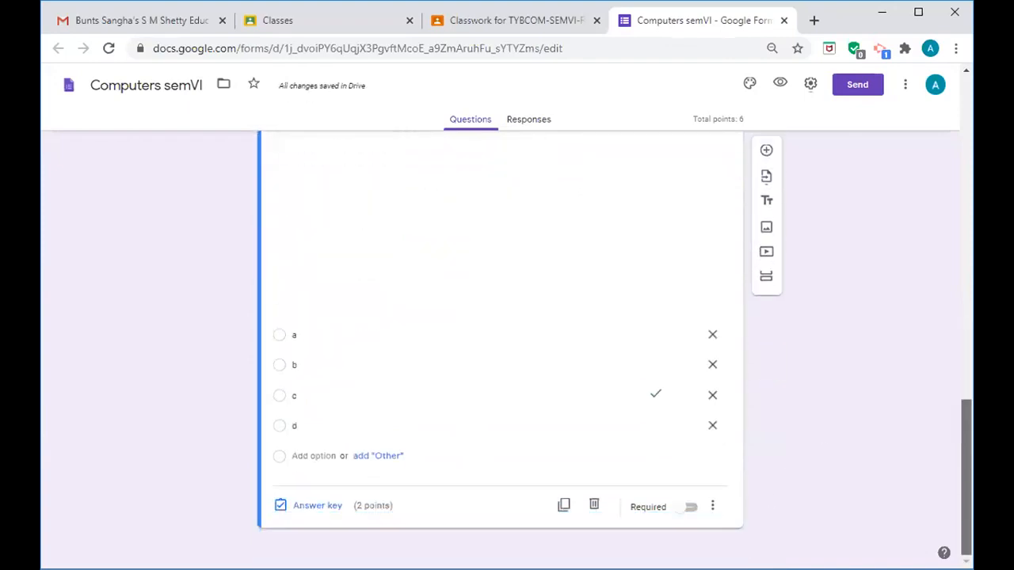
{"action": "left_click", "coordinate": [698, 508]}
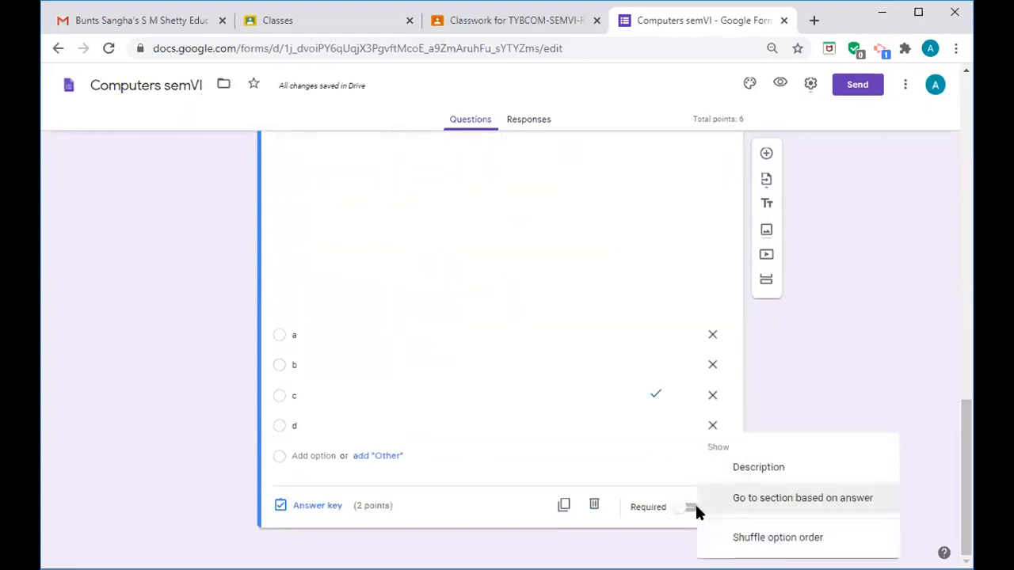
{"action": "left_click", "coordinate": [690, 510]}
{"action": "left_click", "coordinate": [690, 509]}
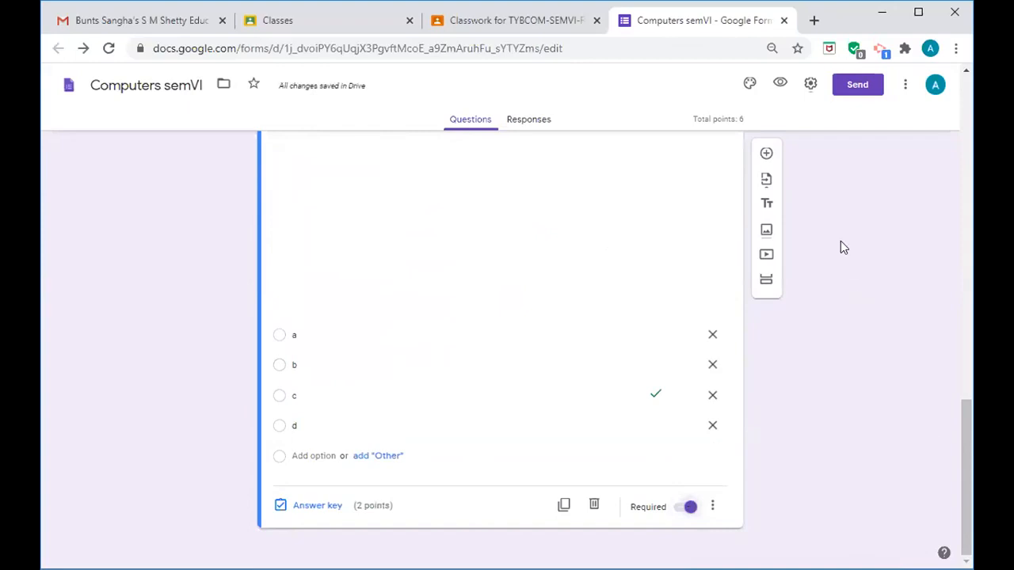
- Add a new question and upload the circle-problem picture math.png into it
{"action": "left_click", "coordinate": [766, 155]}
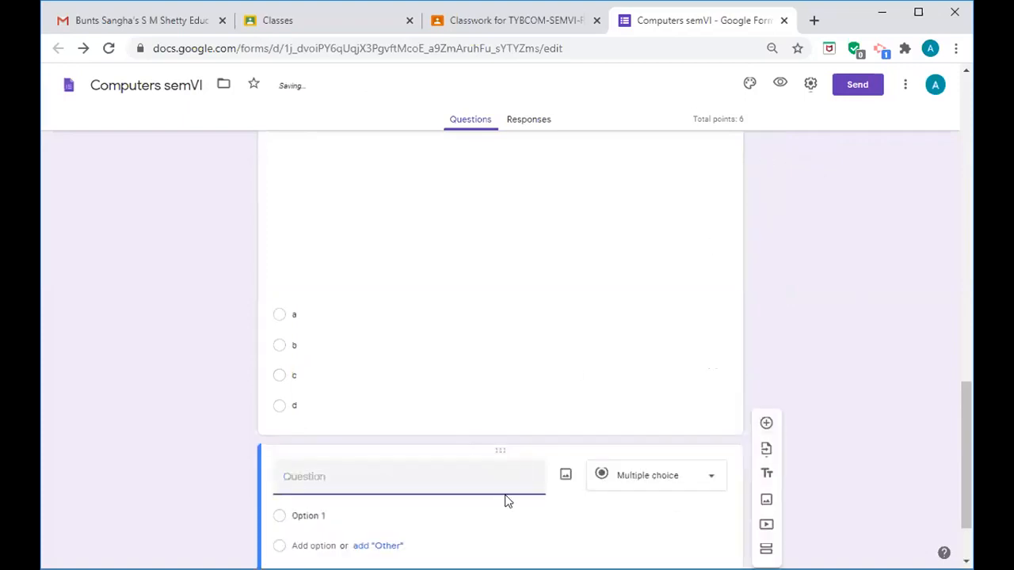
{"action": "left_click", "coordinate": [565, 476]}
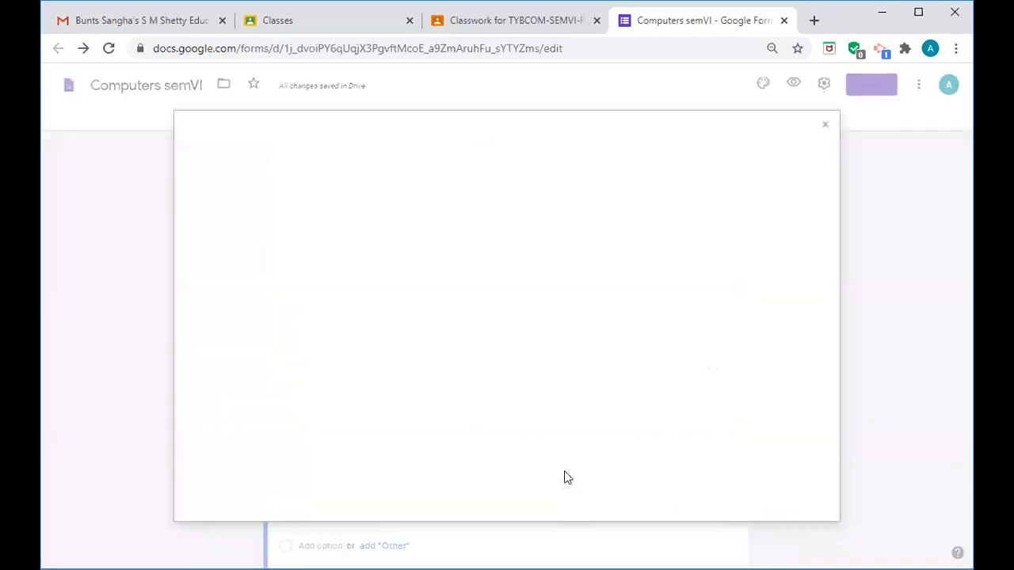
{"action": "left_click", "coordinate": [504, 394]}
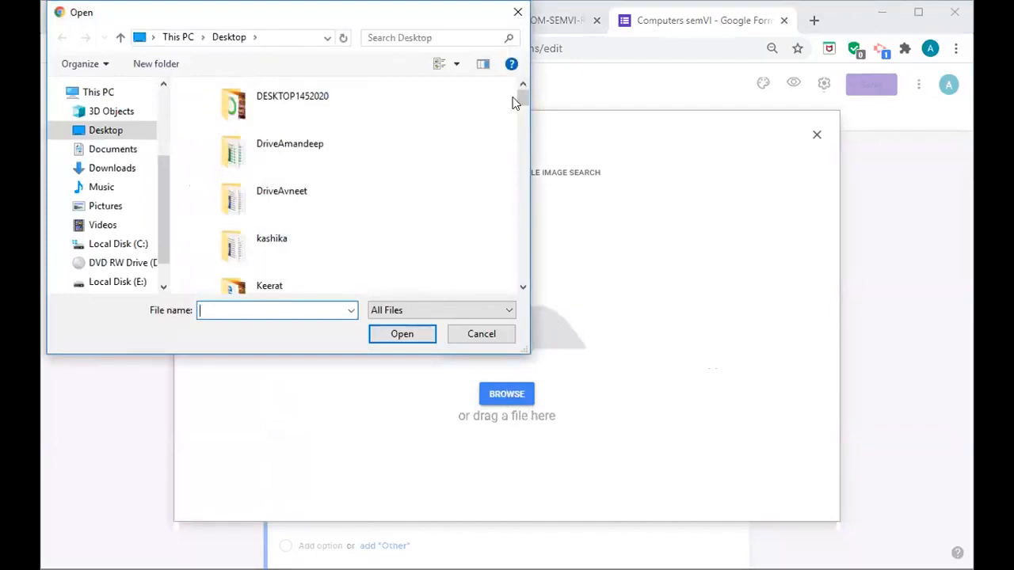
{"action": "left_click_drag", "start_coordinate": [521, 96], "coordinate": [521, 114]}
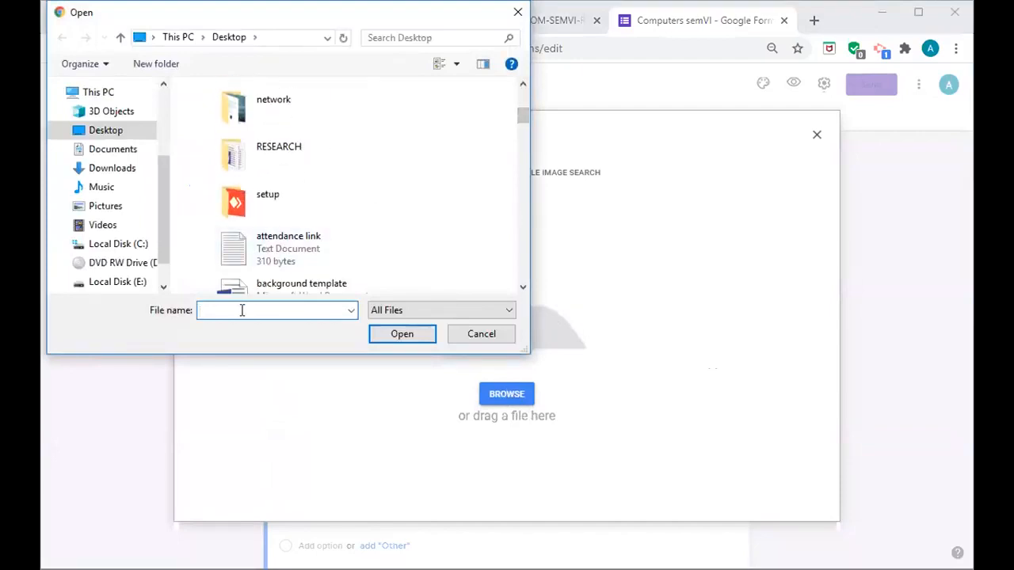
{"action": "type", "text": "math.png"}
{"action": "left_click", "coordinate": [400, 337]}
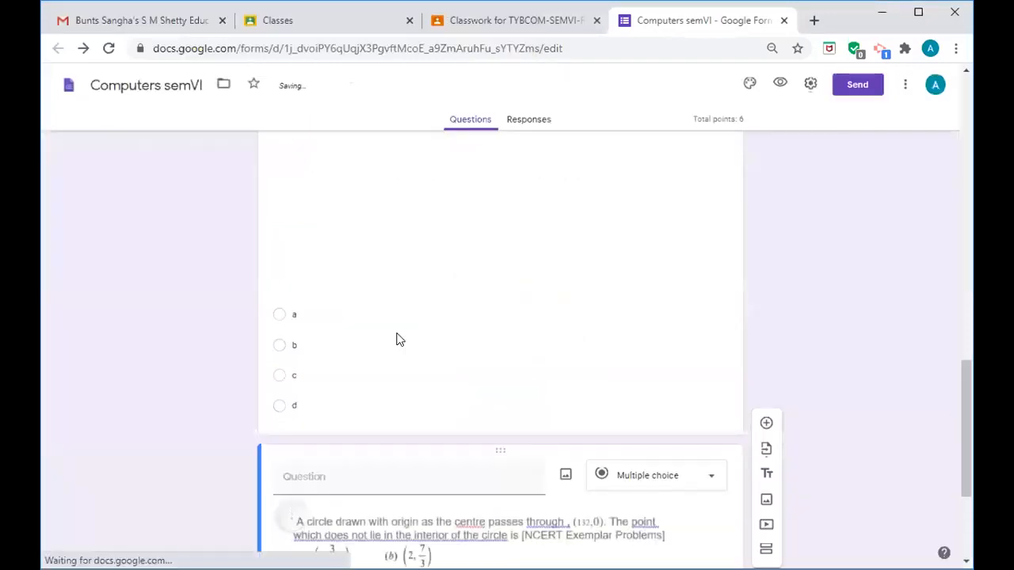
- Label the circle question's answer options a, b, c and d
{"action": "left_click_drag", "start_coordinate": [964, 421], "coordinate": [970, 482]}
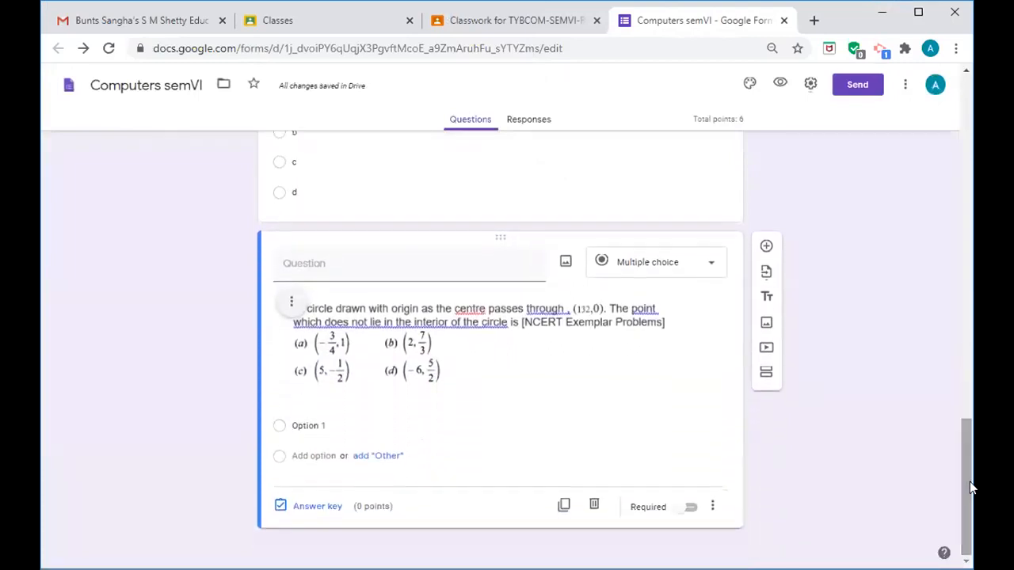
{"action": "left_click", "coordinate": [335, 427]}
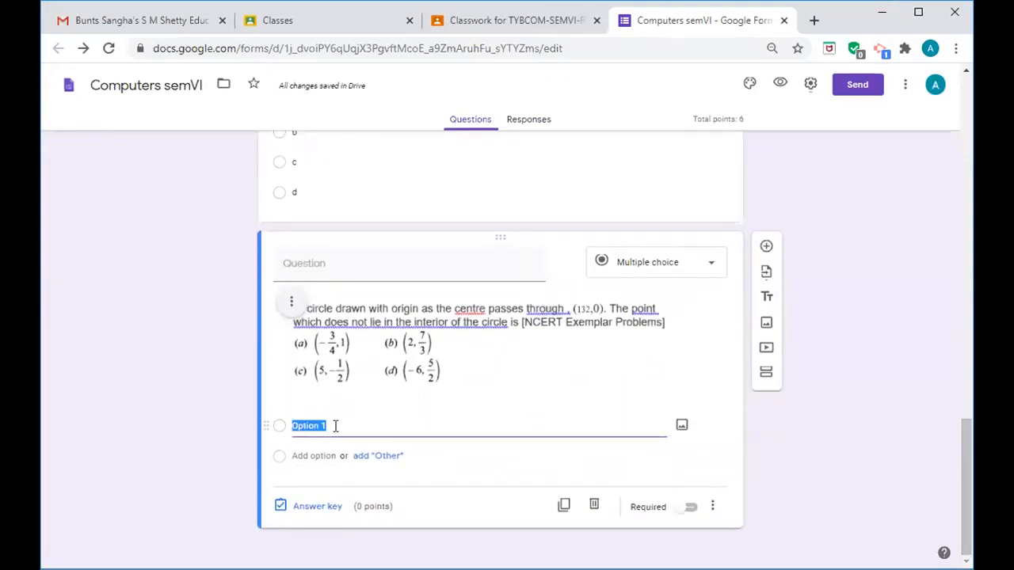
{"action": "type", "text": "a"}
{"action": "key", "text": "Return"}
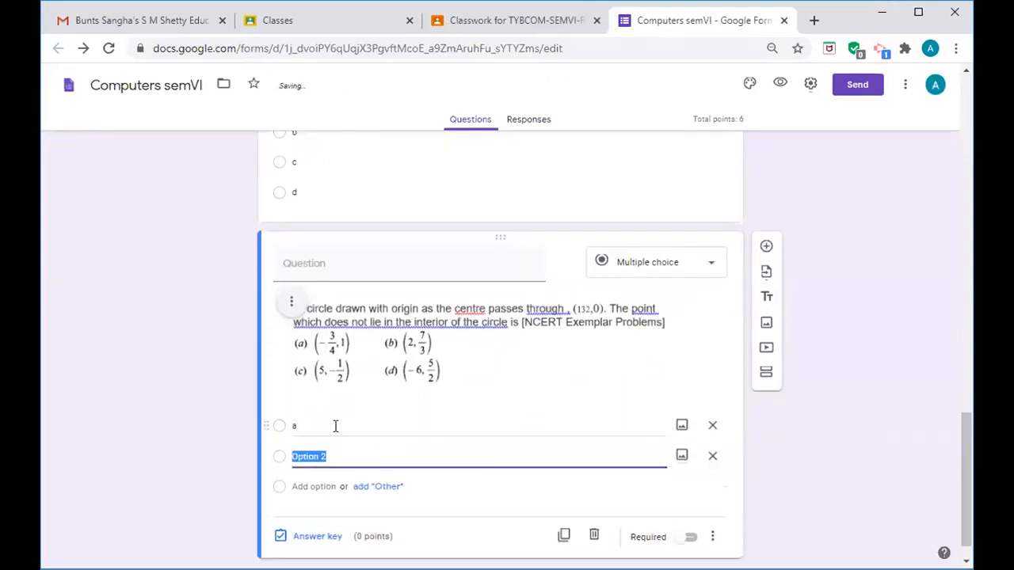
{"action": "type", "text": "b"}
{"action": "key", "text": "Return"}
{"action": "type", "text": "c"}
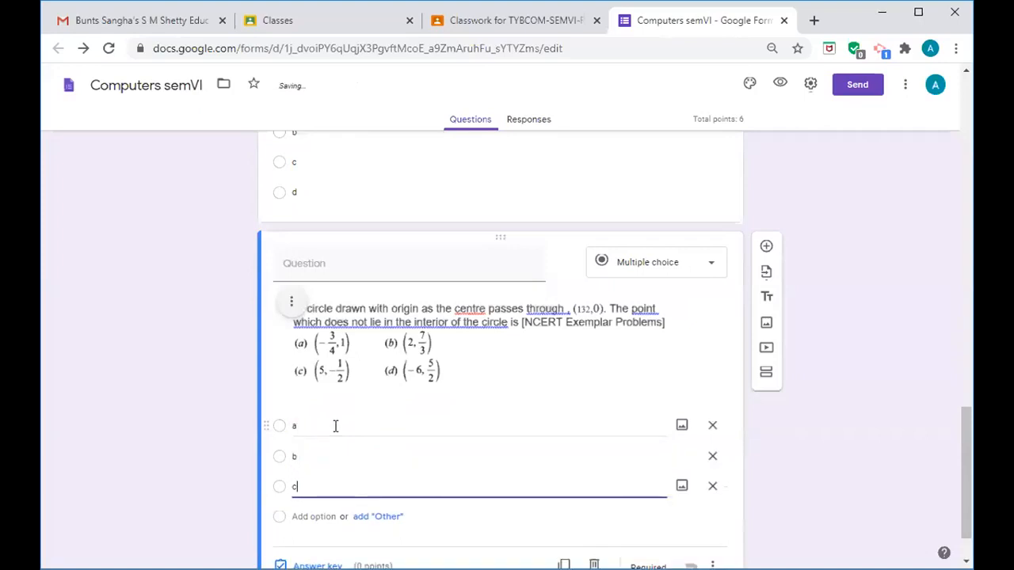
{"action": "key", "text": "Return"}
{"action": "type", "text": "d"}
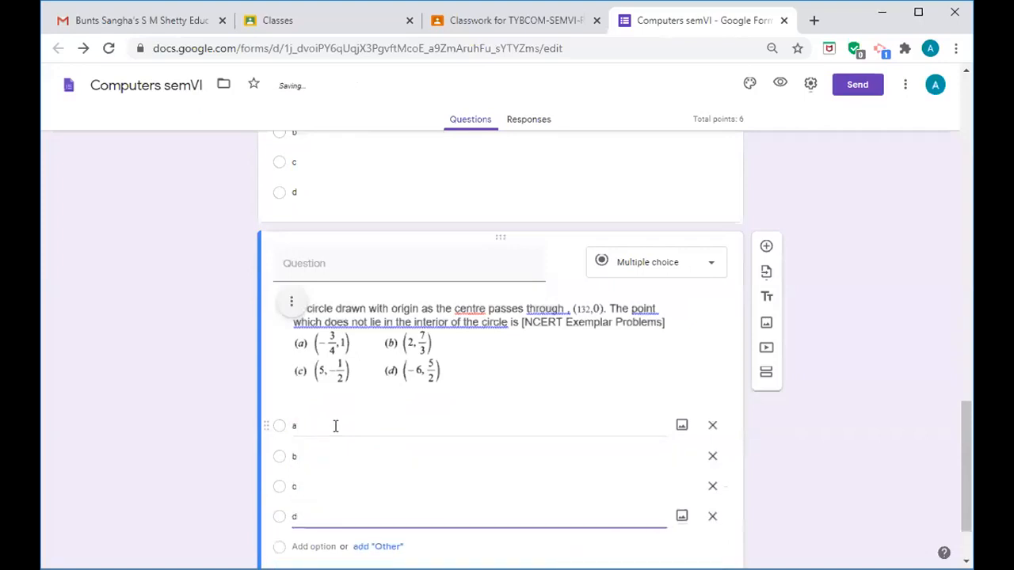
{"action": "left_click_drag", "start_coordinate": [961, 418], "coordinate": [970, 450]}
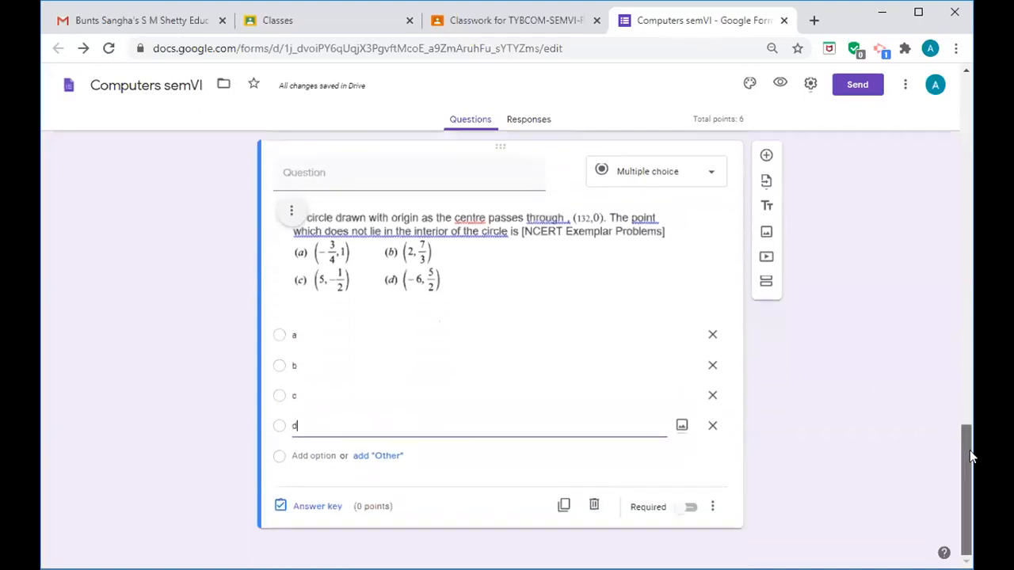
- Mark d as correct for 2 points and make the circle question required
{"action": "left_click", "coordinate": [314, 513]}
{"action": "type", "text": "2"}
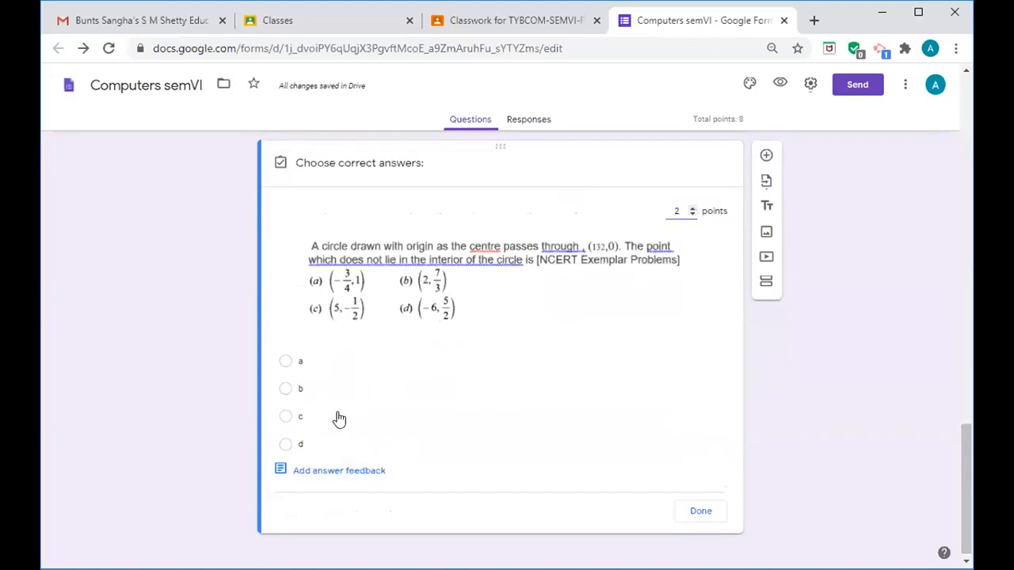
{"action": "left_click", "coordinate": [284, 446]}
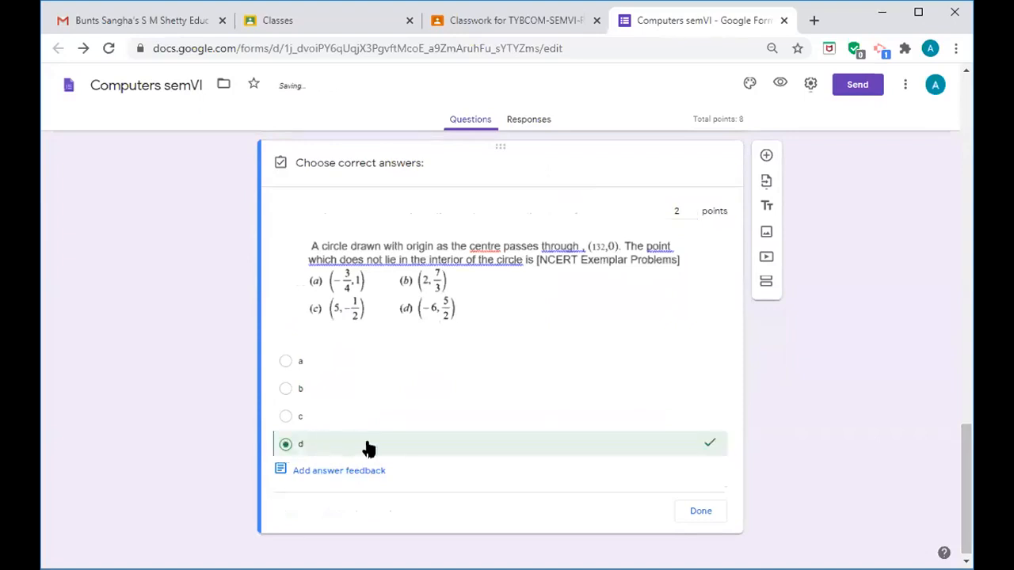
{"action": "left_click", "coordinate": [703, 513]}
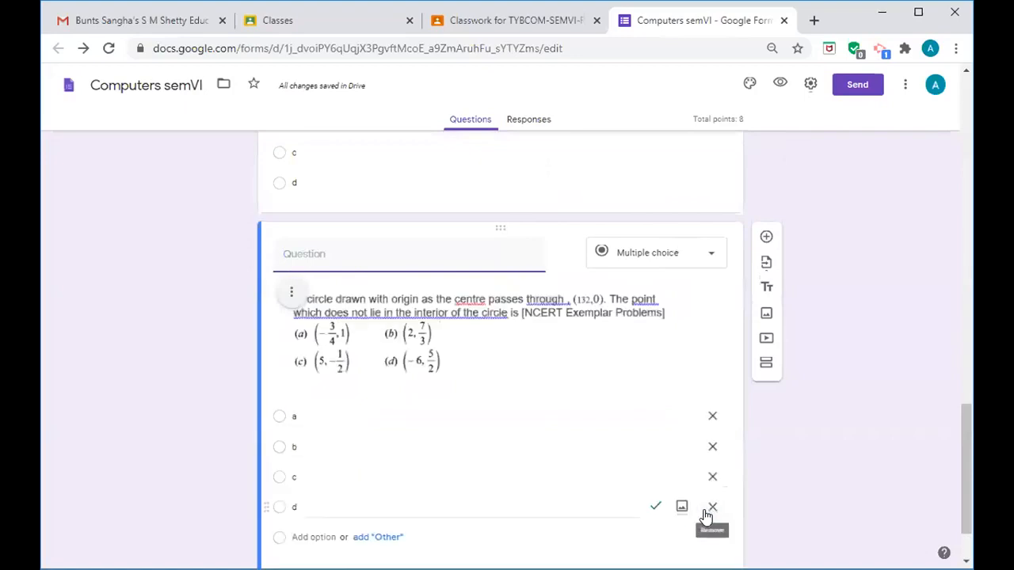
{"action": "left_click_drag", "start_coordinate": [960, 461], "coordinate": [964, 490]}
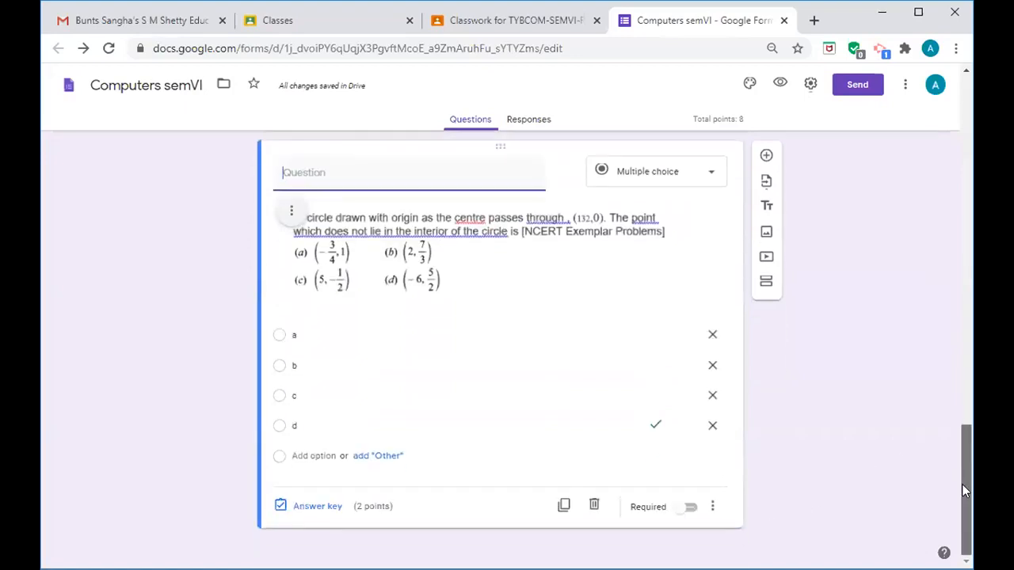
{"action": "left_click", "coordinate": [691, 510]}
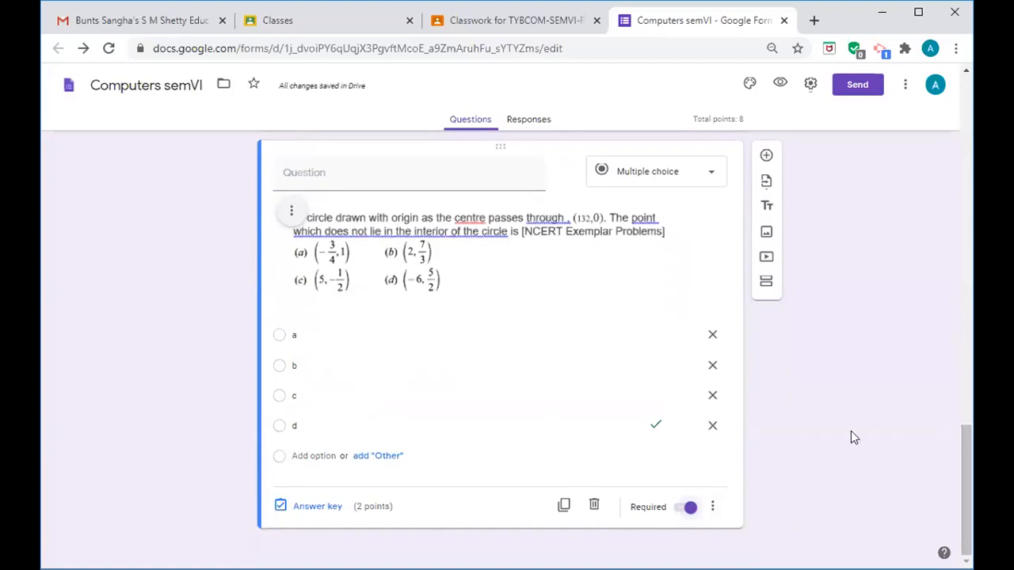
- Add a new question and upload 'diagram question.png' as its nucleotide picture
{"action": "left_click", "coordinate": [766, 159]}
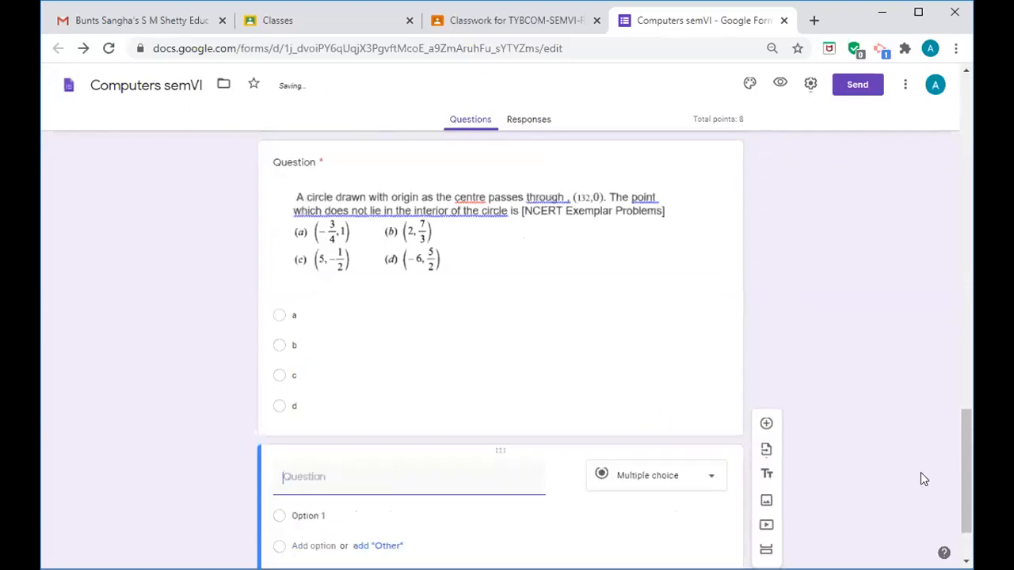
{"action": "scroll", "coordinate": [971, 469], "scroll_direction": "down", "scroll_amount": 2}
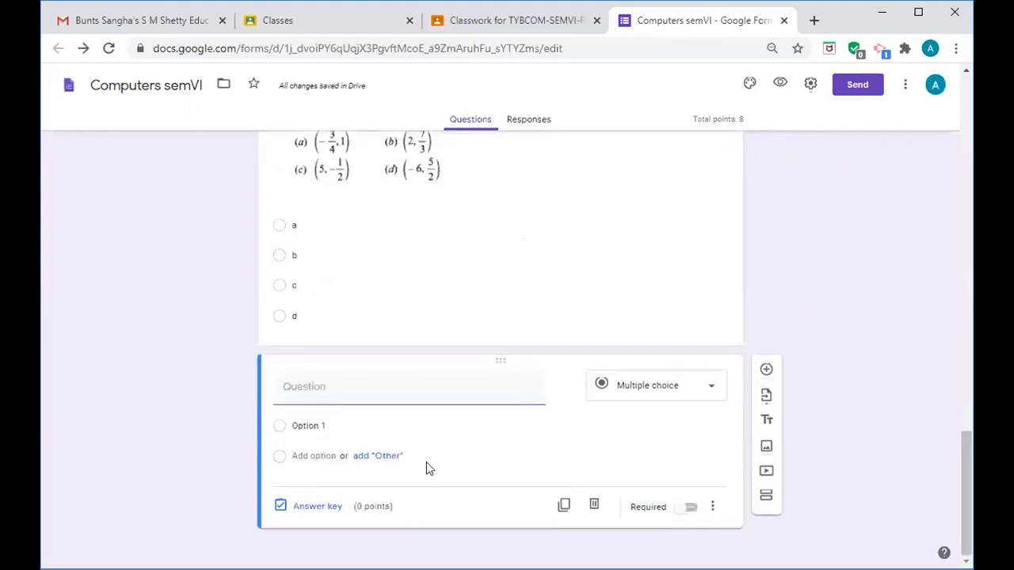
{"action": "left_click", "coordinate": [321, 387]}
{"action": "left_click", "coordinate": [564, 386]}
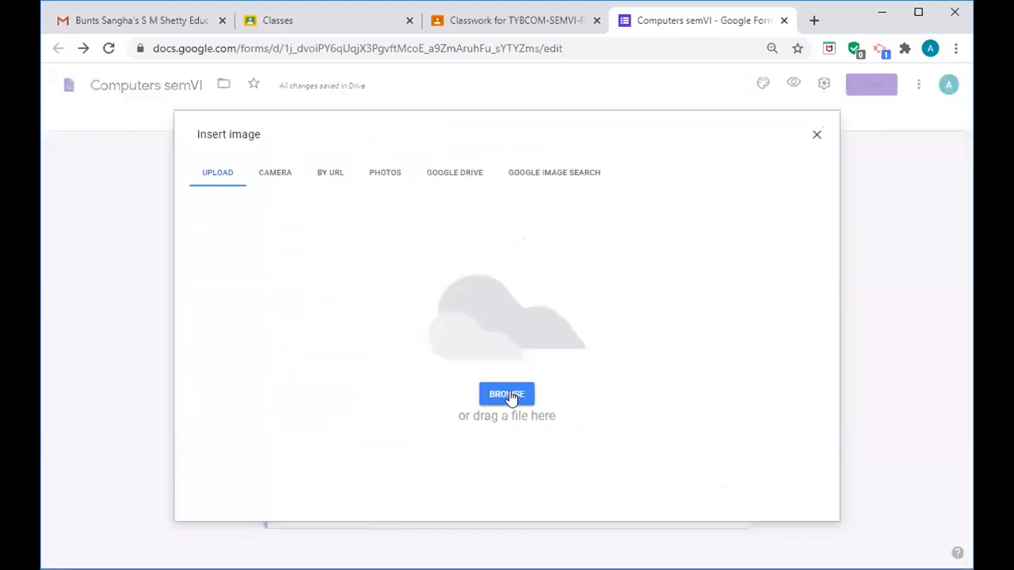
{"action": "left_click", "coordinate": [508, 394]}
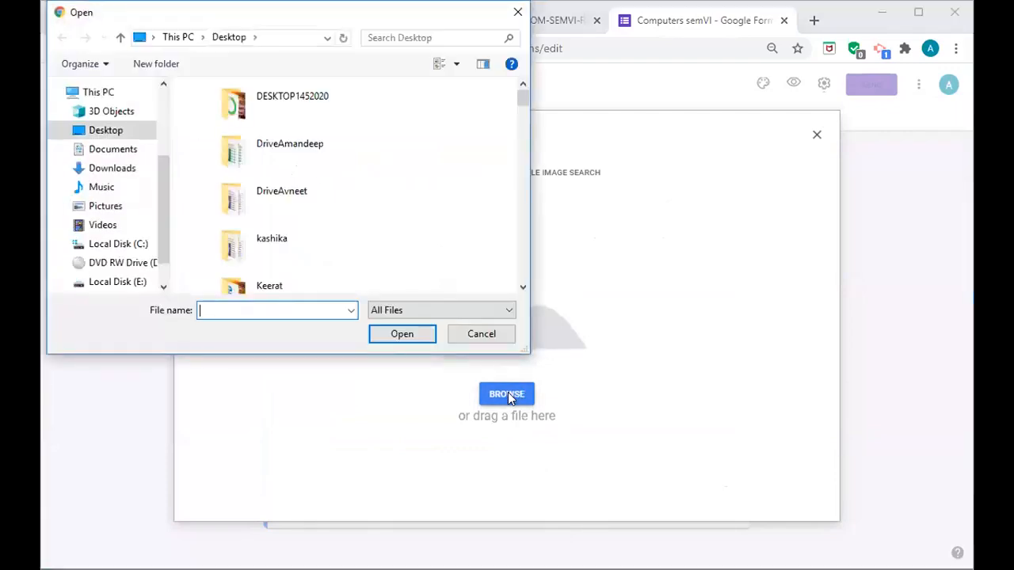
{"action": "type", "text": "d"}
{"action": "left_click", "coordinate": [260, 382]}
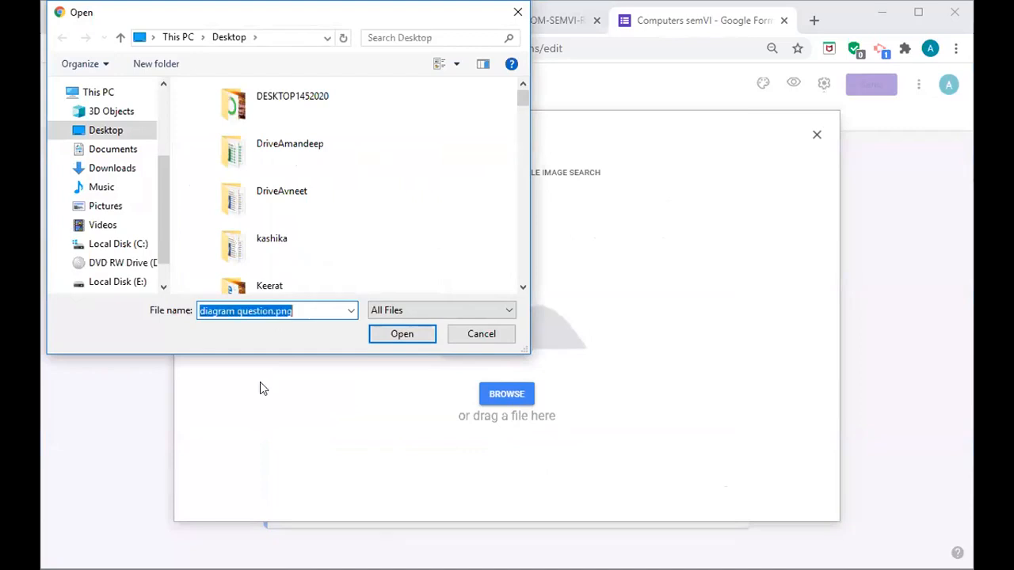
{"action": "left_click", "coordinate": [394, 335]}
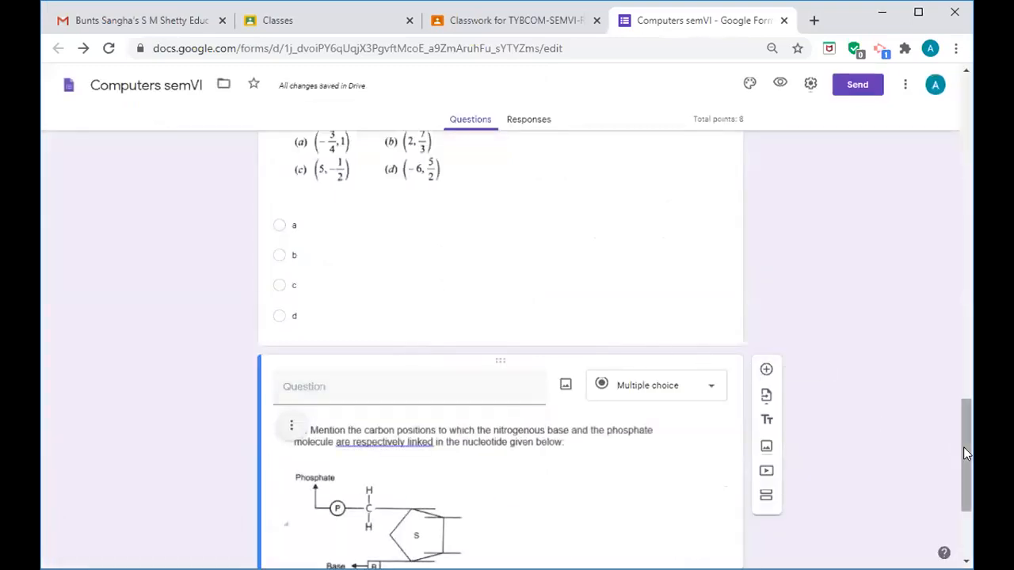
- Enter choices 'Nitrogen-1st position phosphorus-5th' and 'Nitro 2nd phosphorus-6th', correcting typos
{"action": "left_click_drag", "start_coordinate": [960, 450], "coordinate": [968, 492]}
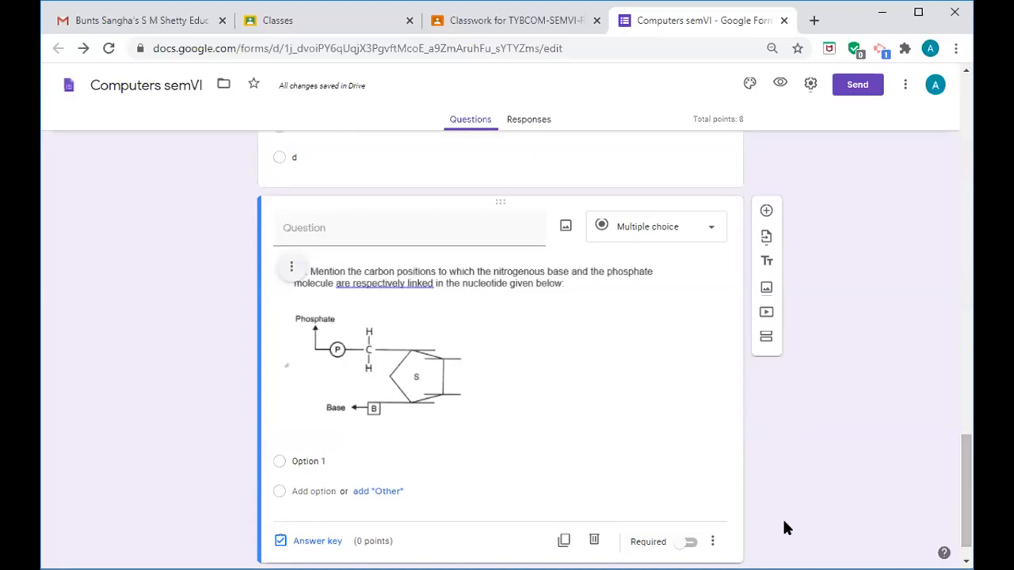
{"action": "left_click", "coordinate": [333, 458]}
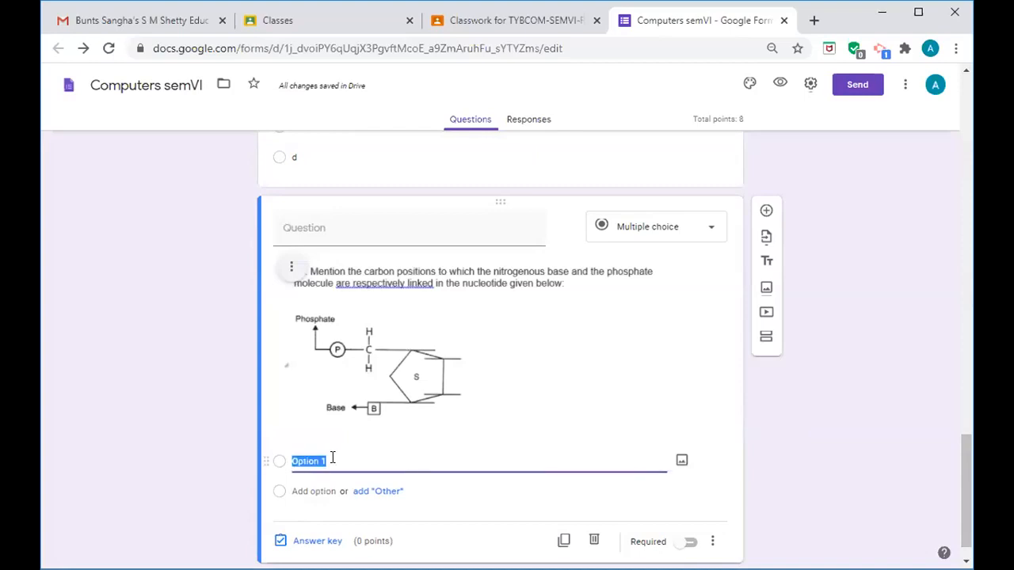
{"action": "type", "text": "N"}
{"action": "key", "text": "BackSpace"}
{"action": "type", "text": "Nitrogen"}
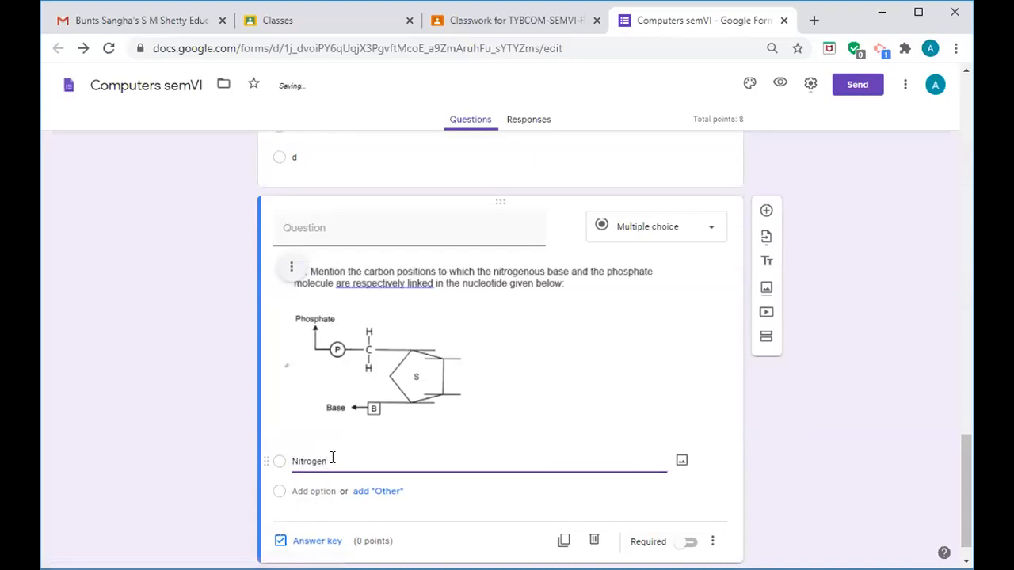
{"action": "type", "text": " -1st position  phosphous"}
{"action": "key", "text": "BackSpace"}
{"action": "key", "text": "BackSpace"}
{"action": "type", "text": "rus"}
{"action": "type", "text": "-"}
{"action": "type", "text": "5y"}
{"action": "key", "text": "BackSpace"}
{"action": "type", "text": "th"}
{"action": "left_click", "coordinate": [329, 491]}
{"action": "type", "text": "n"}
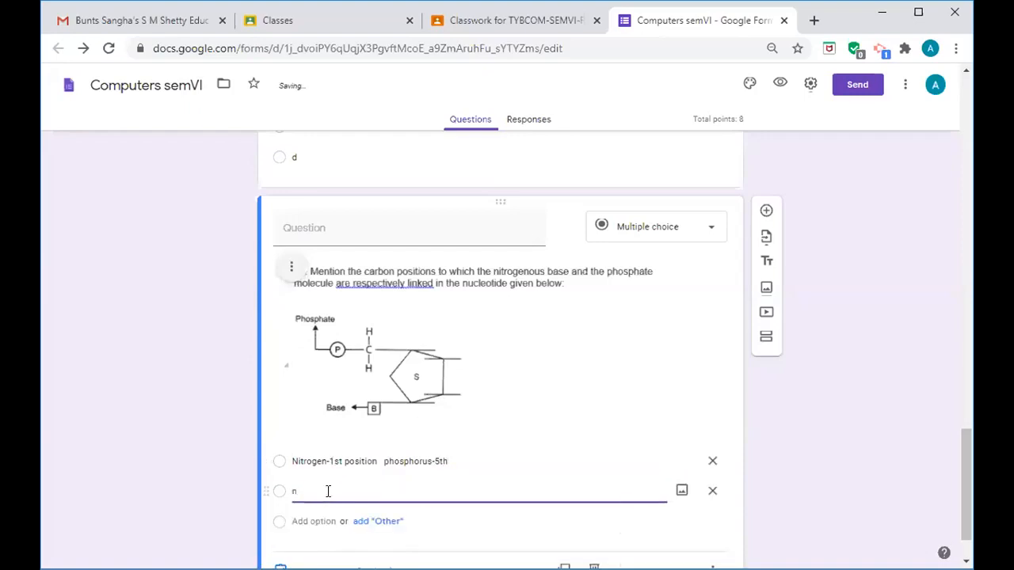
{"action": "type", "text": "Nitro-"}
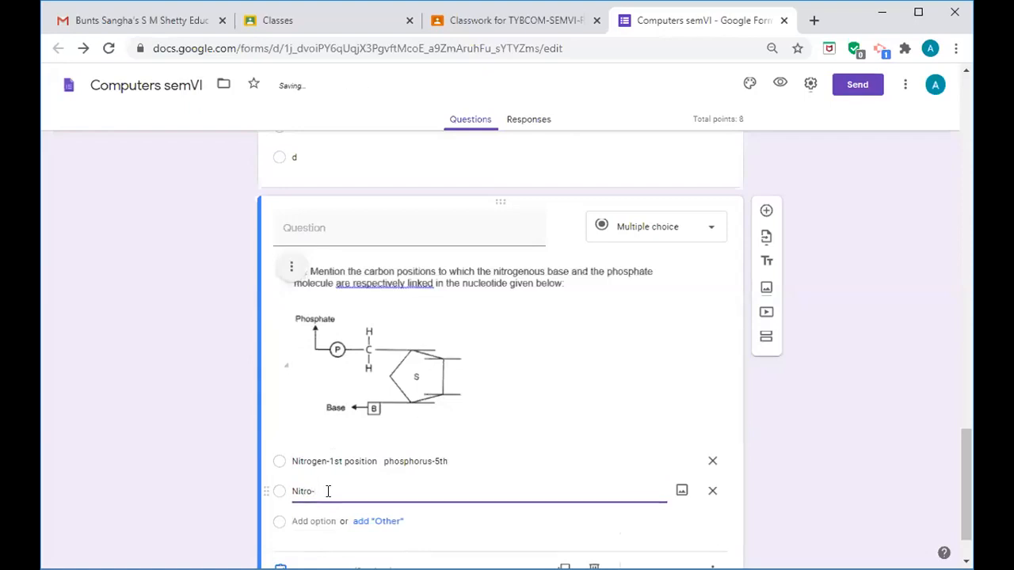
{"action": "type", "text": " 2"}
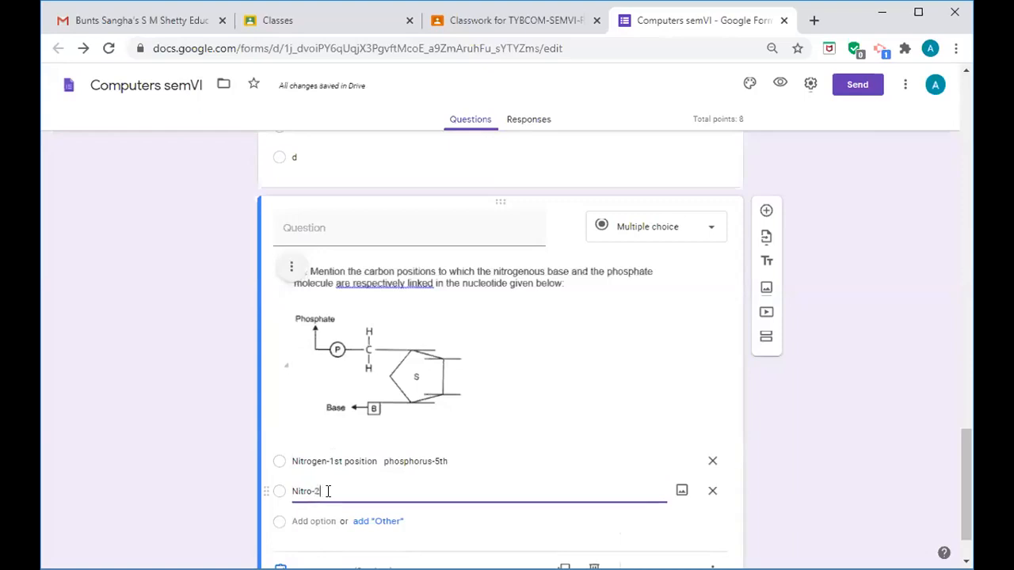
{"action": "type", "text": "nd phospho"}
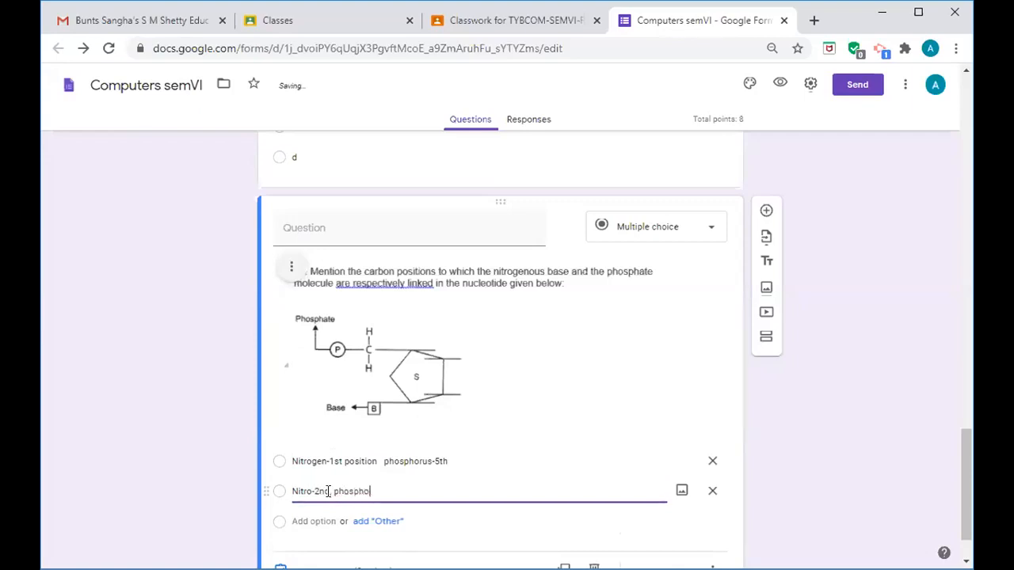
{"action": "type", "text": "rus-6th"}
- Add the choices 'Nitro-1st phos-3rd' and 'nitro-1st ph-4th' as options three and four
{"action": "key", "text": "Return"}
{"action": "type", "text": "n"}
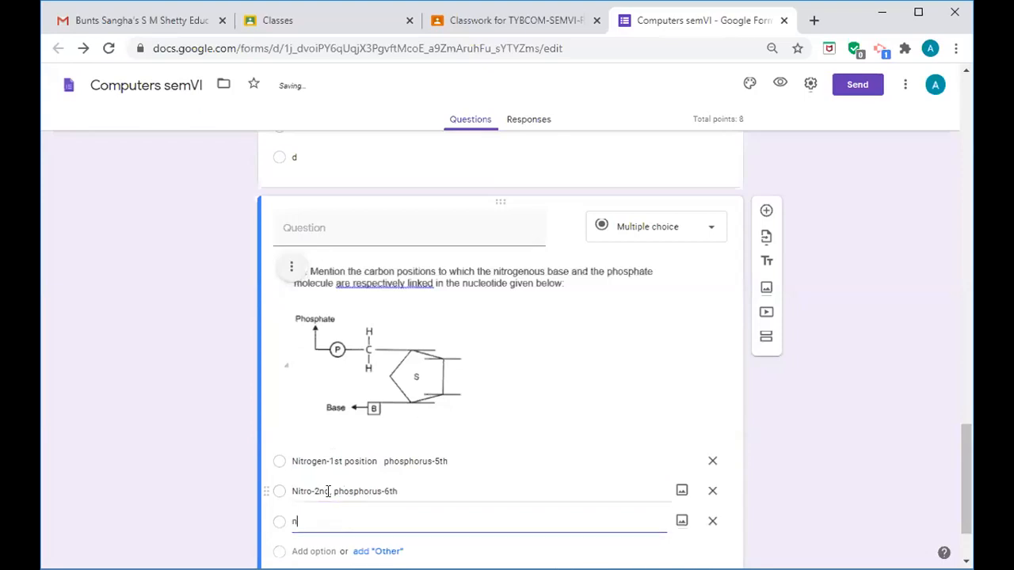
{"action": "type", "text": "itro"}
{"action": "key", "text": "BackSpace"}
{"action": "key", "text": "BackSpace"}
{"action": "key", "text": "BackSpace"}
{"action": "key", "text": "BackSpace"}
{"action": "key", "text": "BackSpace"}
{"action": "type", "text": "Nitro-1st phos-3rd"}
{"action": "key", "text": "Return"}
{"action": "type", "text": "nitro"}
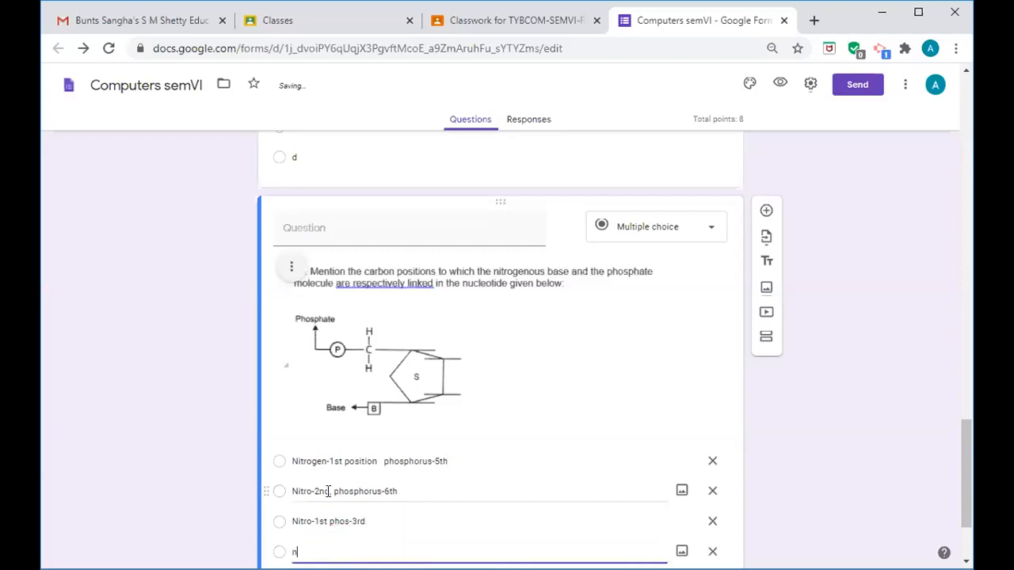
{"action": "type", "text": "-1st ph"}
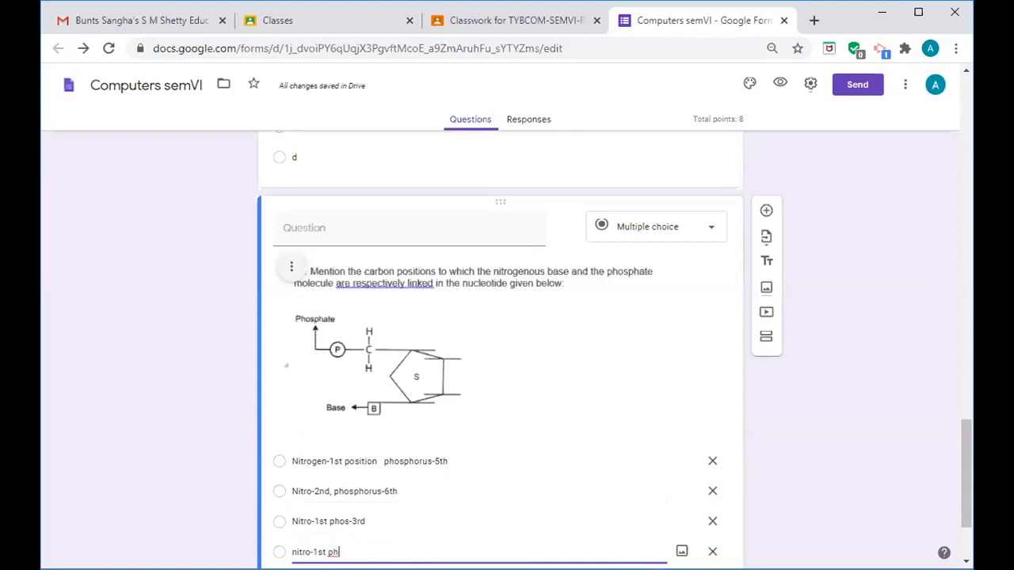
{"action": "left_click_drag", "start_coordinate": [965, 449], "coordinate": [968, 483]}
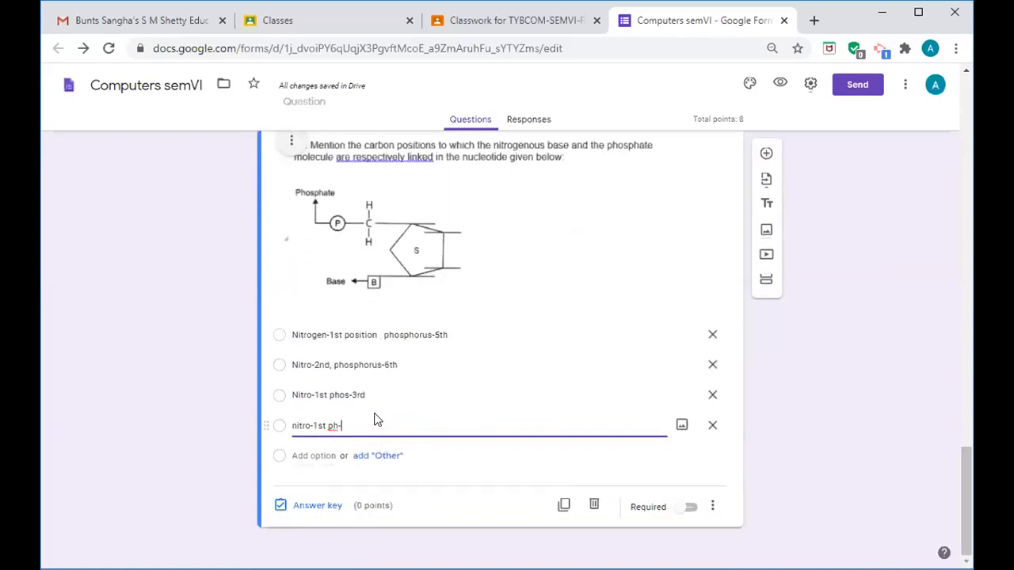
{"action": "type", "text": "4th"}
- Set the nucleotide question to 2 points with 'Nitrogen-1st position phosphorus-5th' correct
{"action": "left_click", "coordinate": [304, 507]}
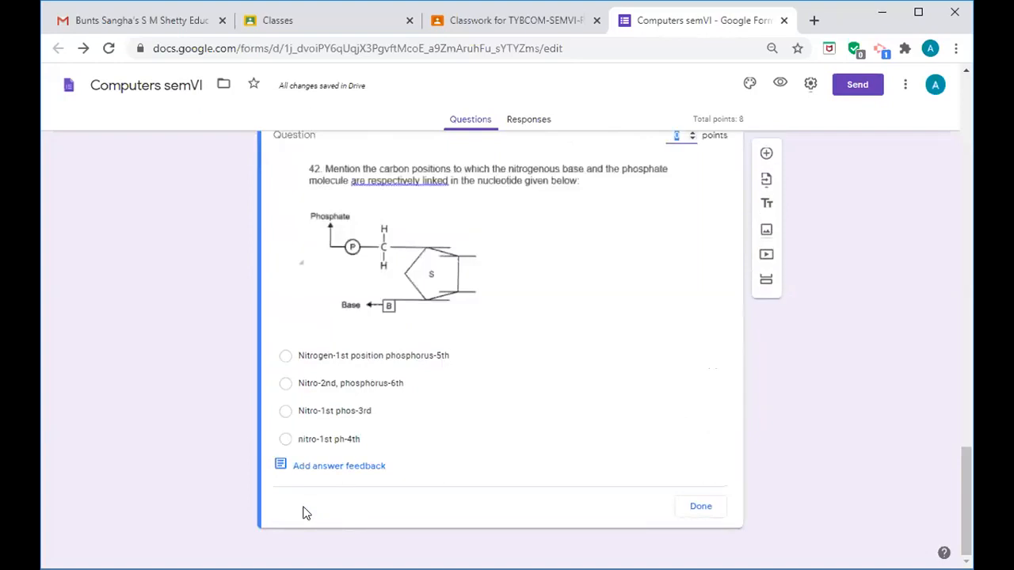
{"action": "left_click", "coordinate": [689, 133]}
{"action": "left_click", "coordinate": [691, 133]}
{"action": "left_click", "coordinate": [692, 133]}
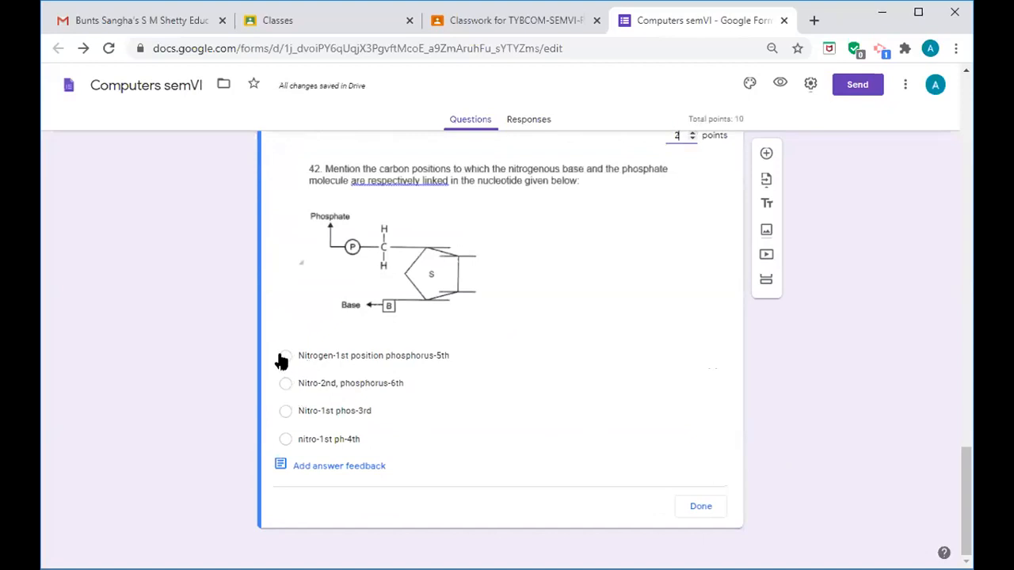
{"action": "left_click", "coordinate": [283, 357]}
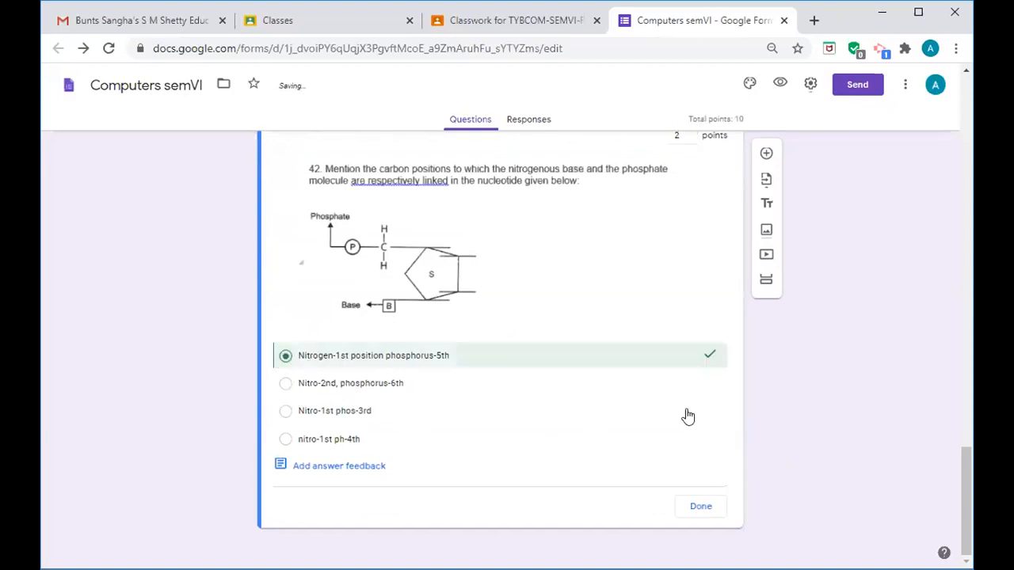
{"action": "left_click", "coordinate": [706, 515]}
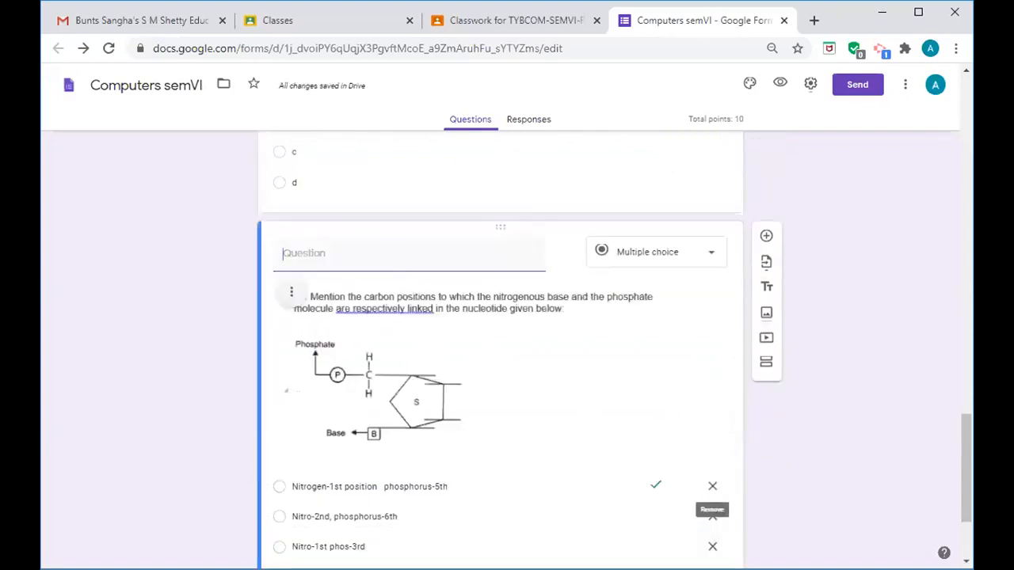
{"action": "left_click_drag", "start_coordinate": [964, 443], "coordinate": [970, 482]}
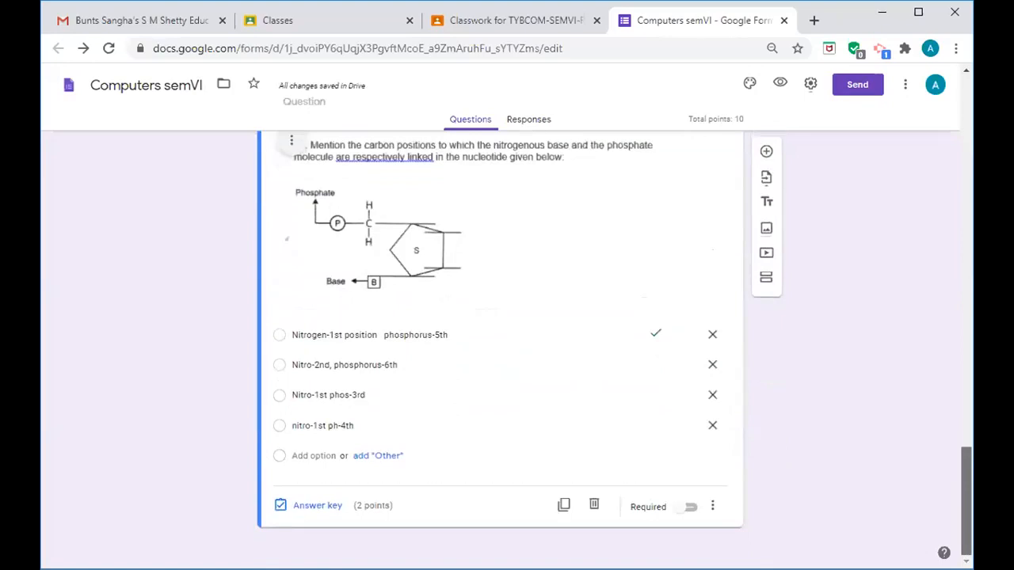
- Mark the nucleotide diagram question as required and scroll back to the form's top
{"action": "left_click", "coordinate": [690, 508]}
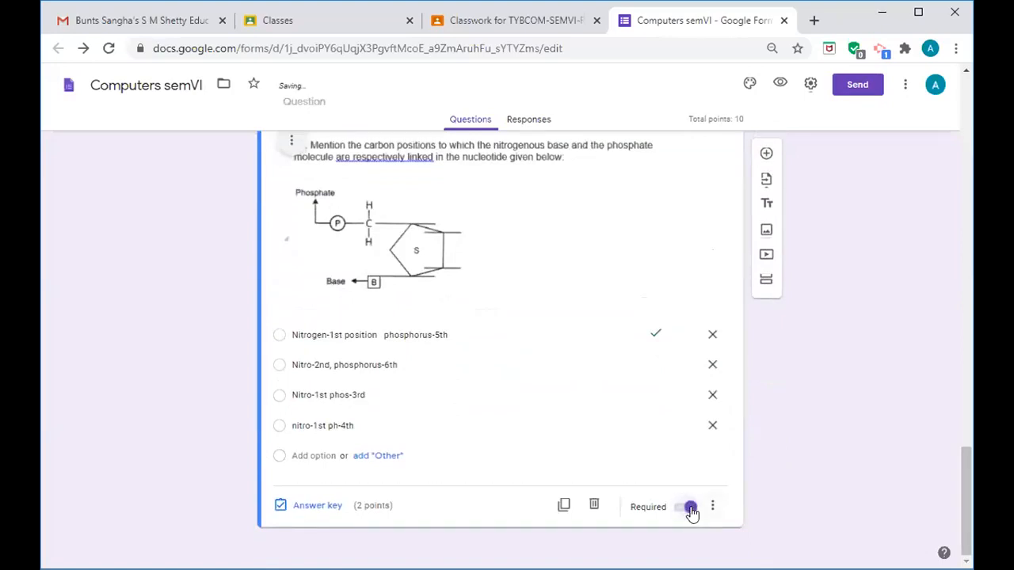
{"action": "left_click_drag", "start_coordinate": [961, 503], "coordinate": [966, 116]}
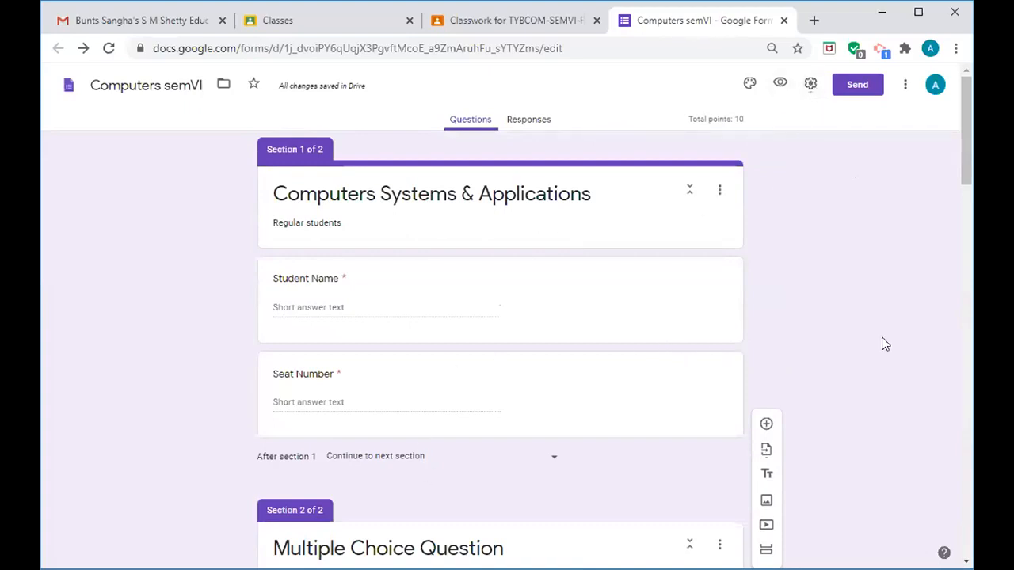
- In form Settings, drop the institution-only sign-in restriction and tick Limit to 1 response
{"action": "left_click", "coordinate": [809, 89]}
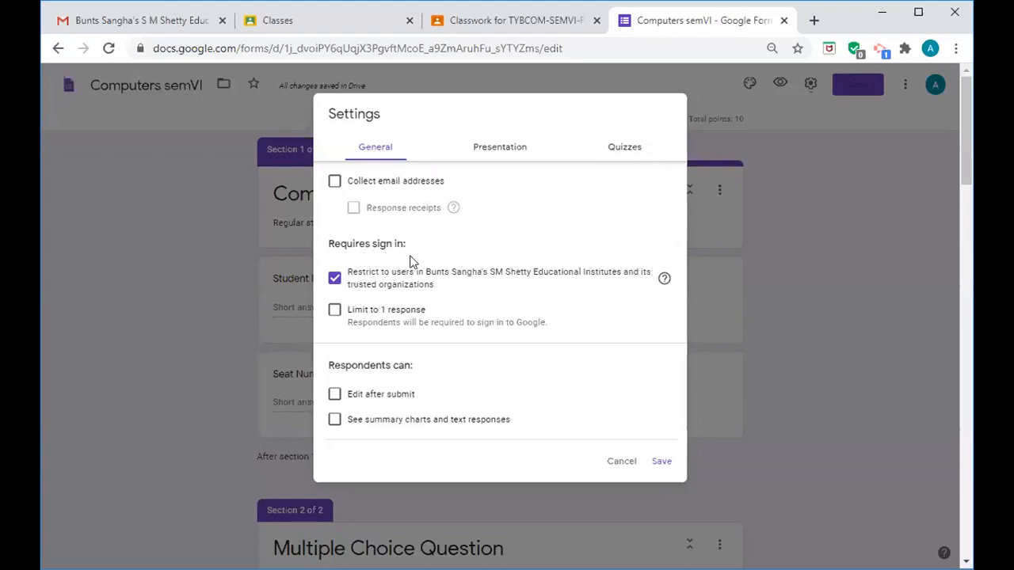
{"action": "left_click", "coordinate": [333, 280]}
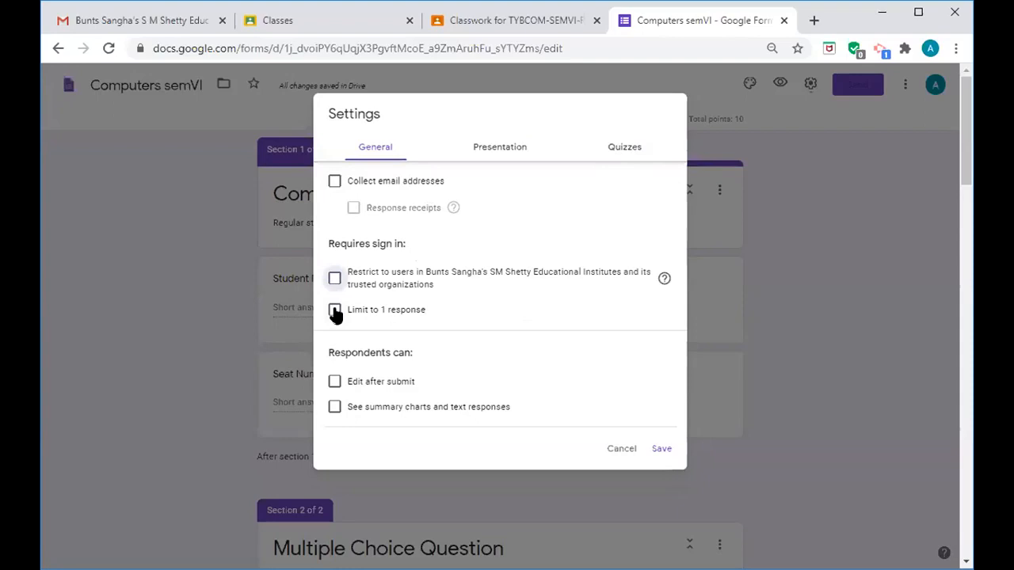
{"action": "left_click", "coordinate": [335, 311]}
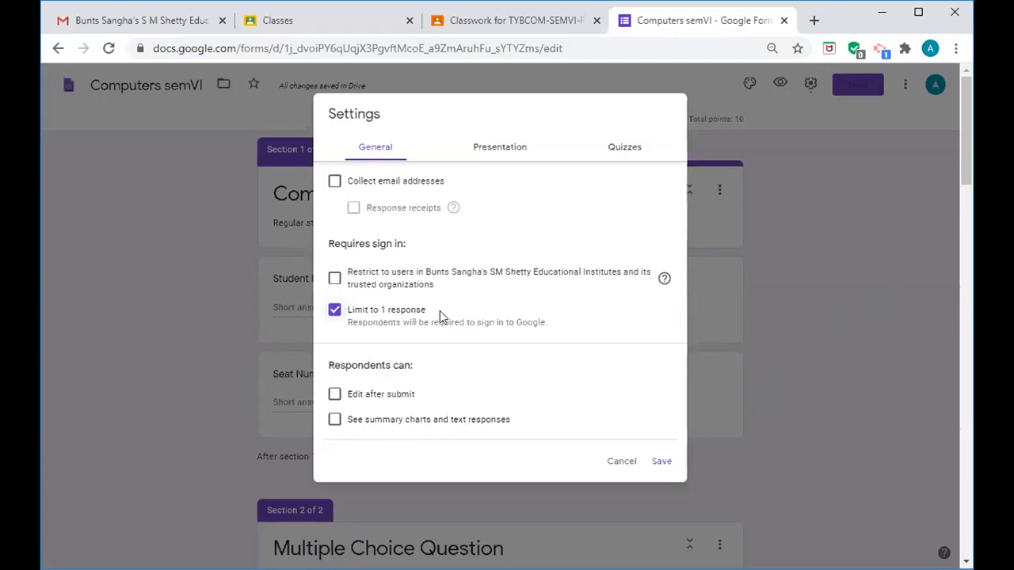
{"action": "left_click", "coordinate": [509, 154]}
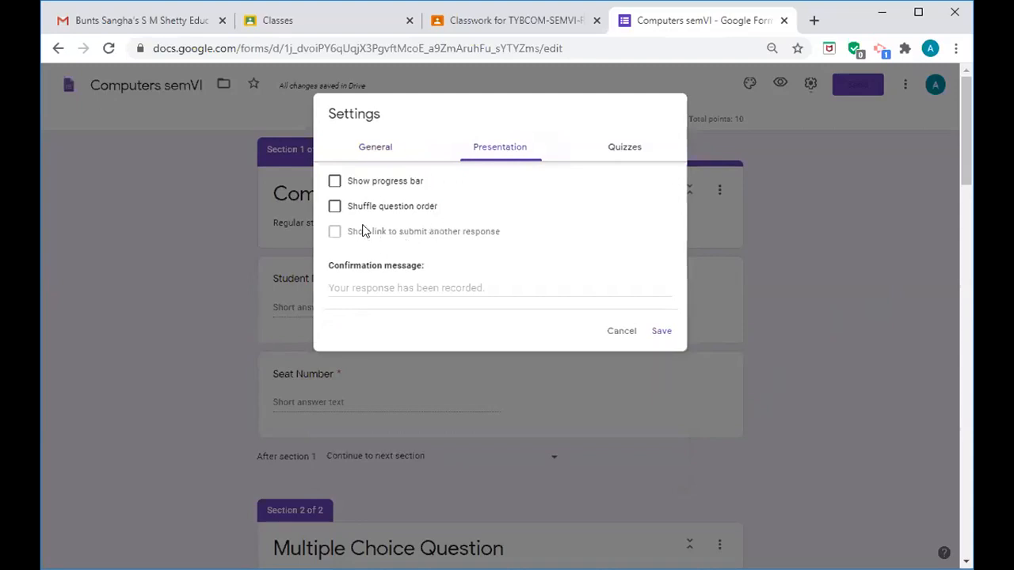
- Turn on Shuffle question order and set the confirmation message to 'Your Answers have been recorded Successfully'
{"action": "left_click", "coordinate": [335, 207]}
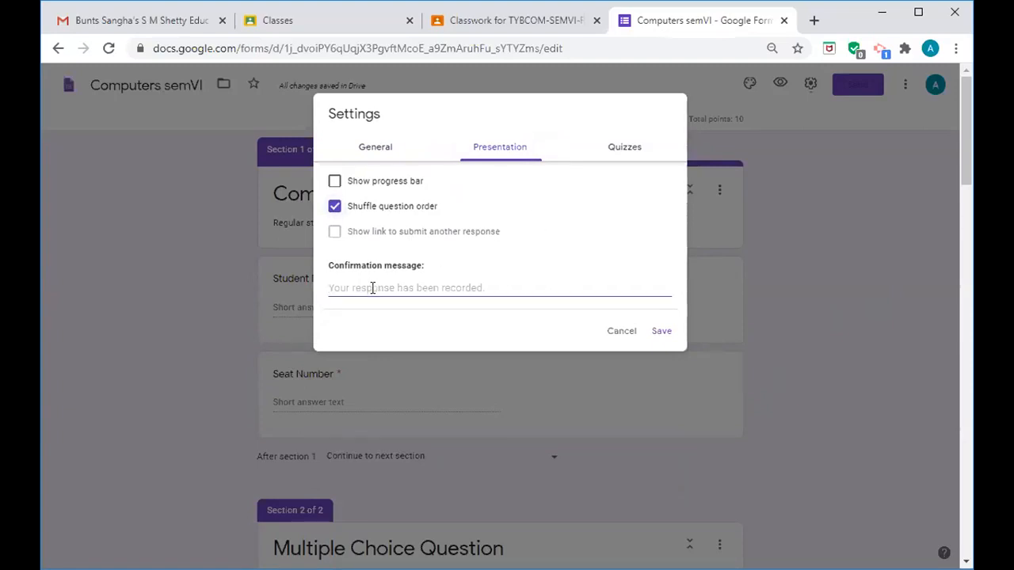
{"action": "type", "text": "y"}
{"action": "key", "text": "BackSpace"}
{"action": "type", "text": "You"}
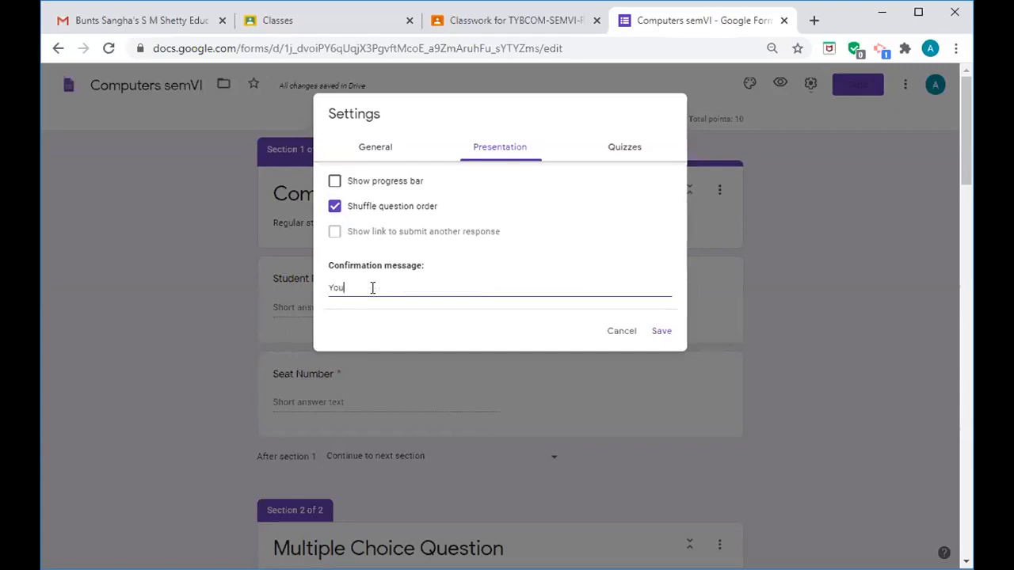
{"action": "type", "text": "r Answers have been recorded Succes"}
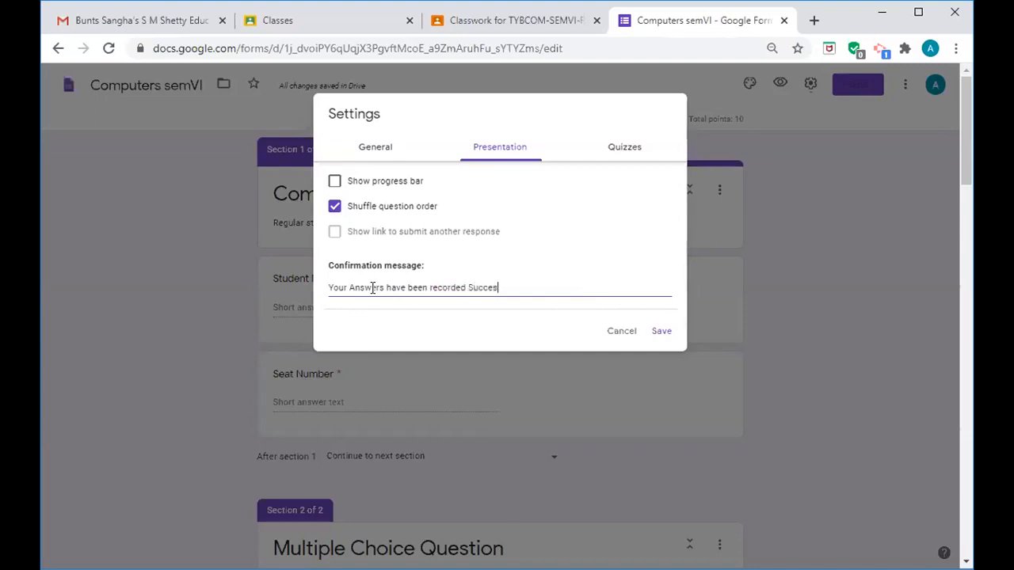
{"action": "type", "text": "sfullyu"}
{"action": "key", "text": "BackSpace"}
{"action": "left_click", "coordinate": [626, 156]}
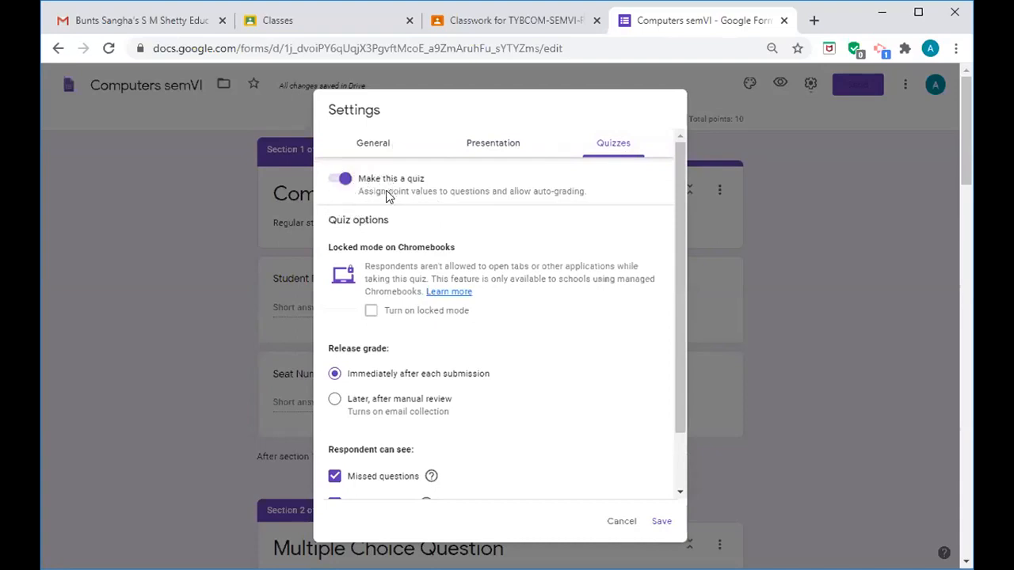
- Toggle Make this a quiz off and back on, leaving quiz mode enabled
{"action": "left_click", "coordinate": [335, 185]}
{"action": "left_click", "coordinate": [334, 184]}
{"action": "left_click", "coordinate": [335, 185]}
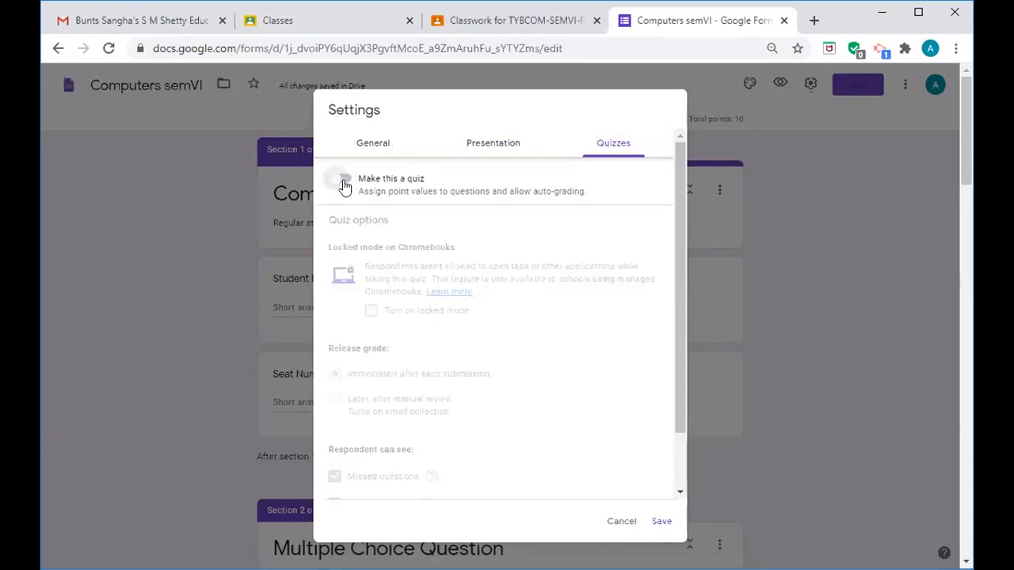
{"action": "left_click", "coordinate": [345, 183]}
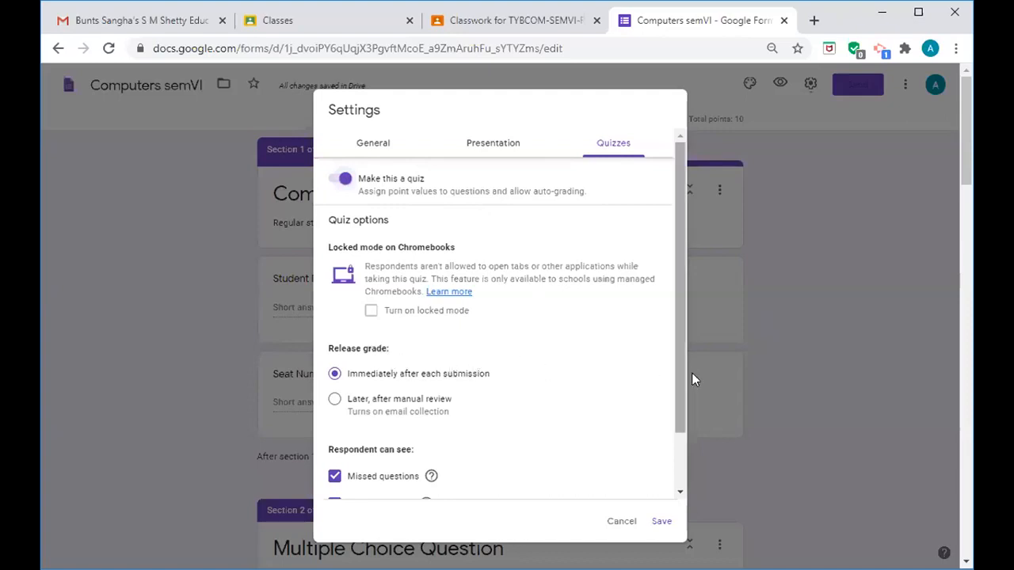
- Release grades later after manual review, hide correct answers and point values, and save
{"action": "left_click_drag", "start_coordinate": [680, 410], "coordinate": [680, 413]}
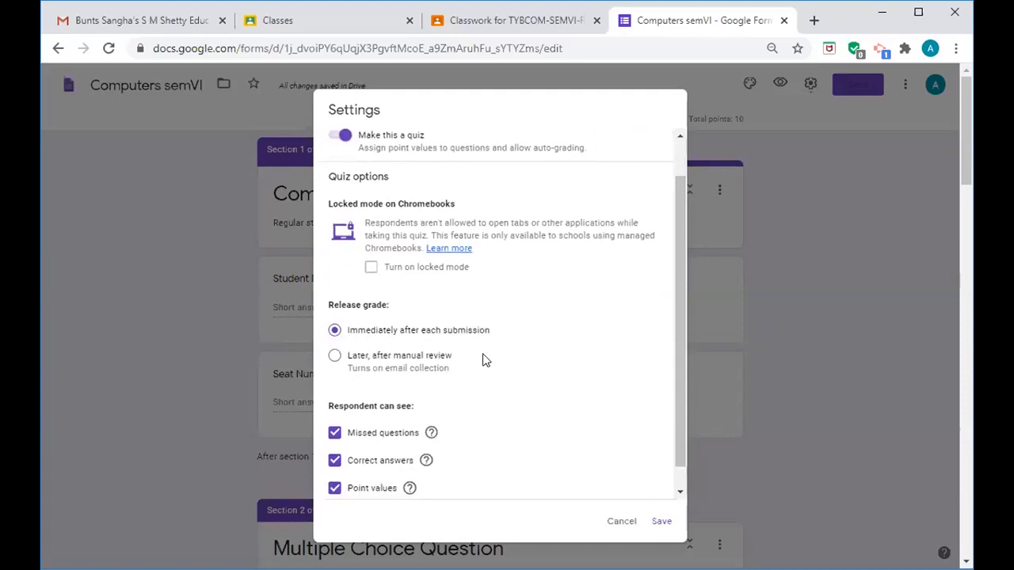
{"action": "left_click", "coordinate": [336, 359]}
{"action": "left_click_drag", "start_coordinate": [679, 397], "coordinate": [682, 419]}
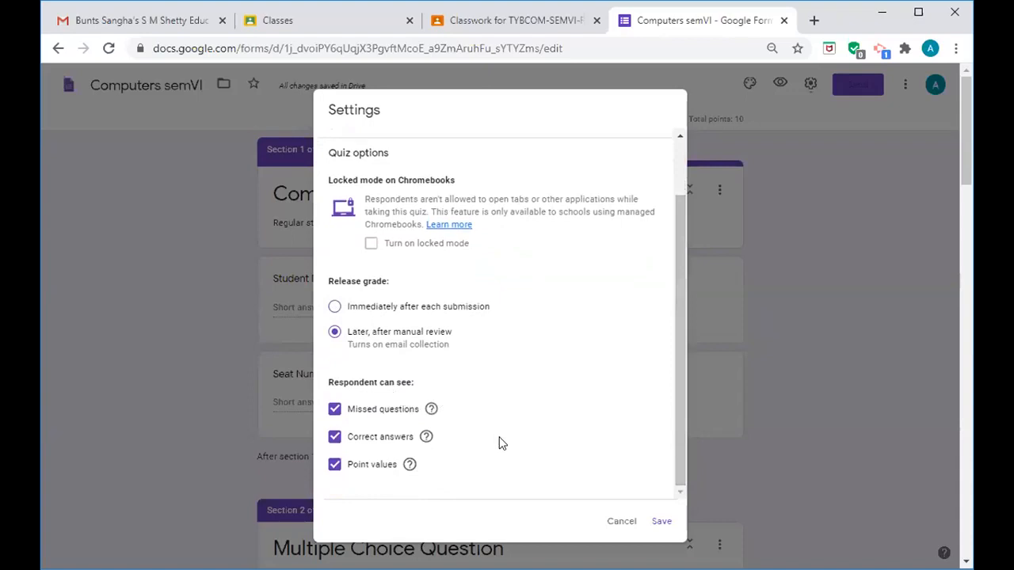
{"action": "left_click", "coordinate": [335, 442]}
{"action": "left_click", "coordinate": [335, 465]}
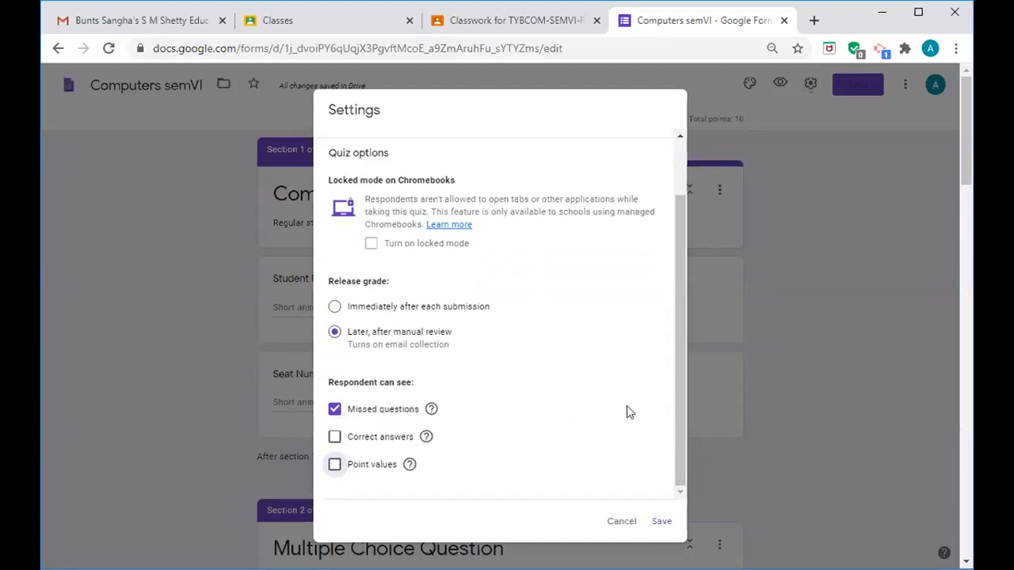
{"action": "left_click", "coordinate": [661, 524]}
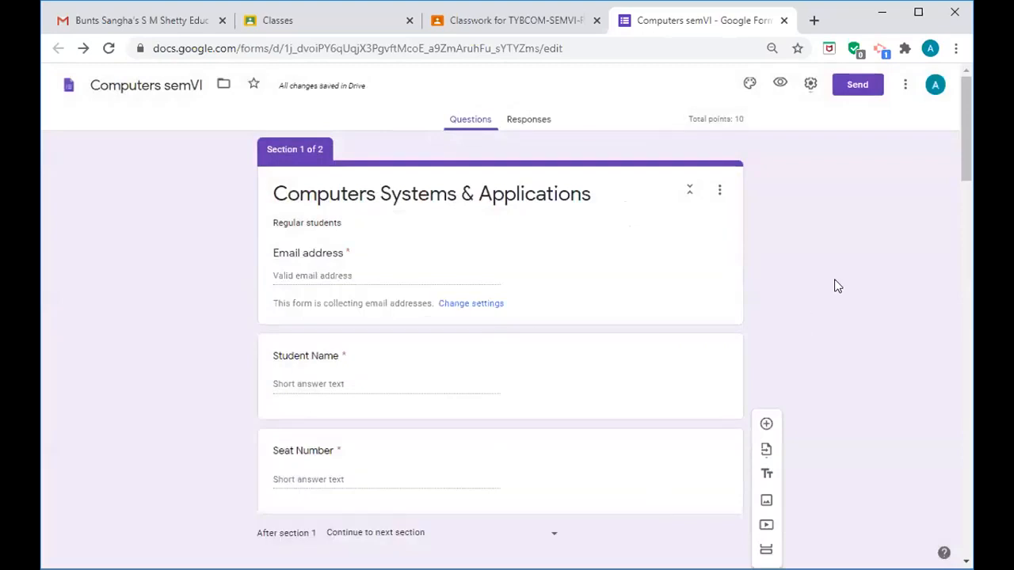
- Reopen Settings on the General tab to confirm email collection and the one-response limit
{"action": "left_click", "coordinate": [811, 86]}
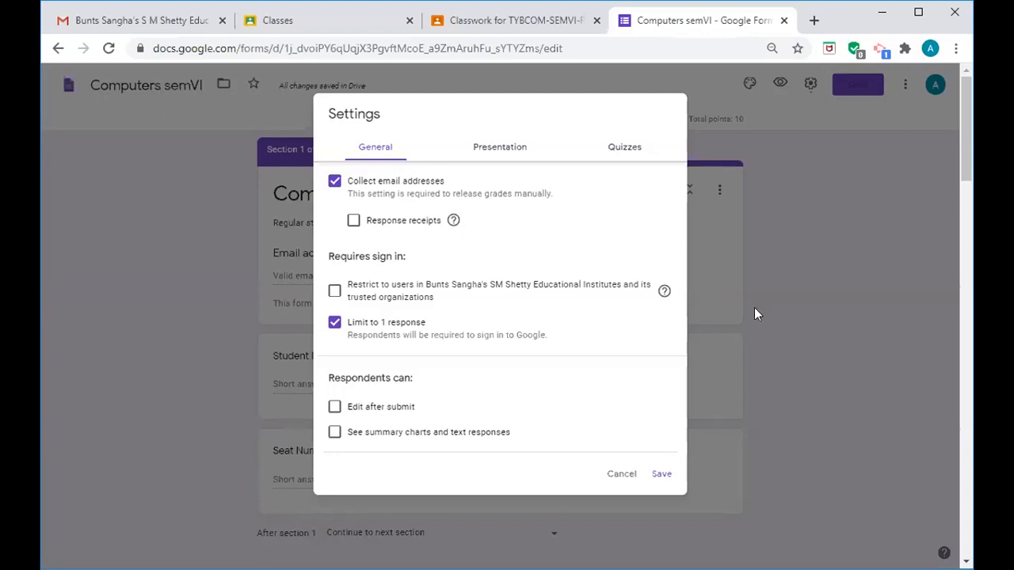
- Review the General tab's Response receipts and Requires sign in options, then the Presentation settings
{"action": "left_click", "coordinate": [623, 475]}
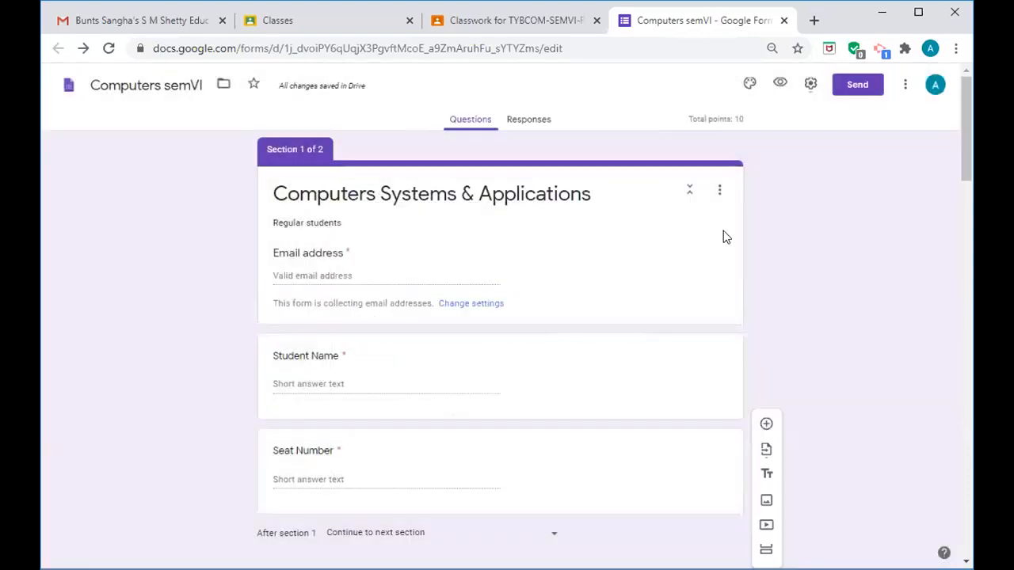
{"action": "left_click", "coordinate": [810, 87]}
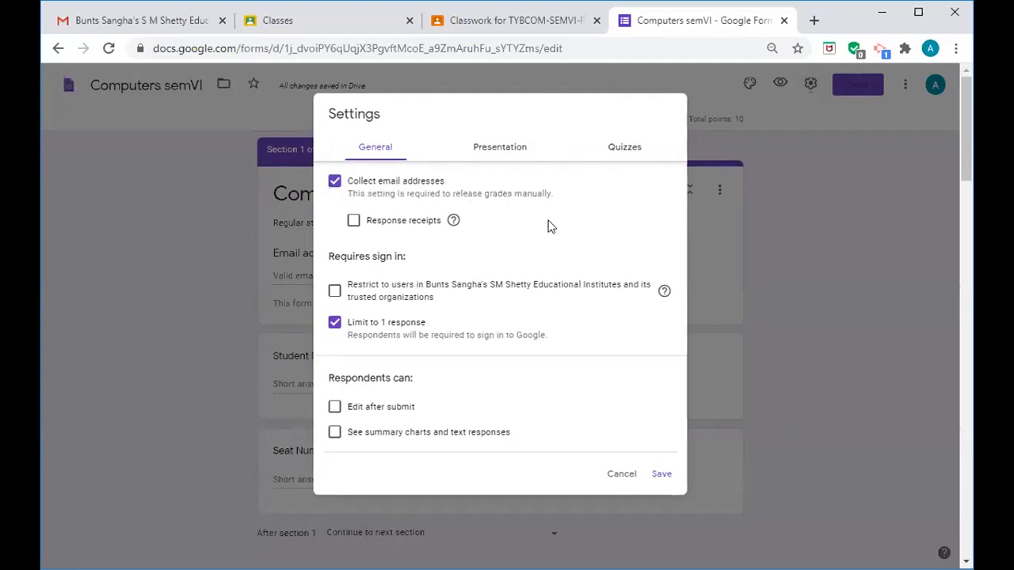
{"action": "left_click_drag", "start_coordinate": [588, 227], "coordinate": [428, 206]}
{"action": "left_click_drag", "start_coordinate": [548, 229], "coordinate": [515, 257]}
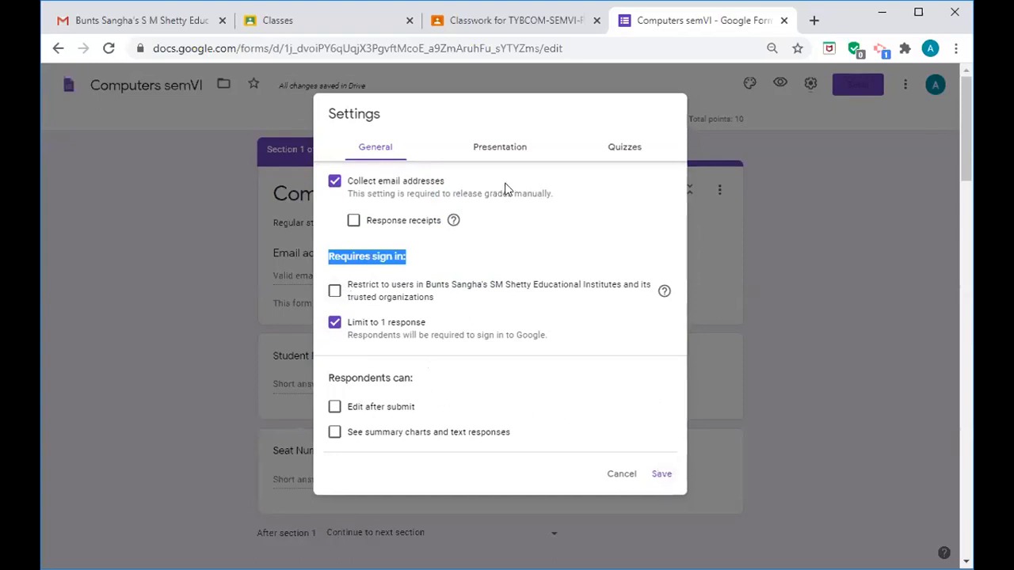
{"action": "left_click", "coordinate": [499, 147]}
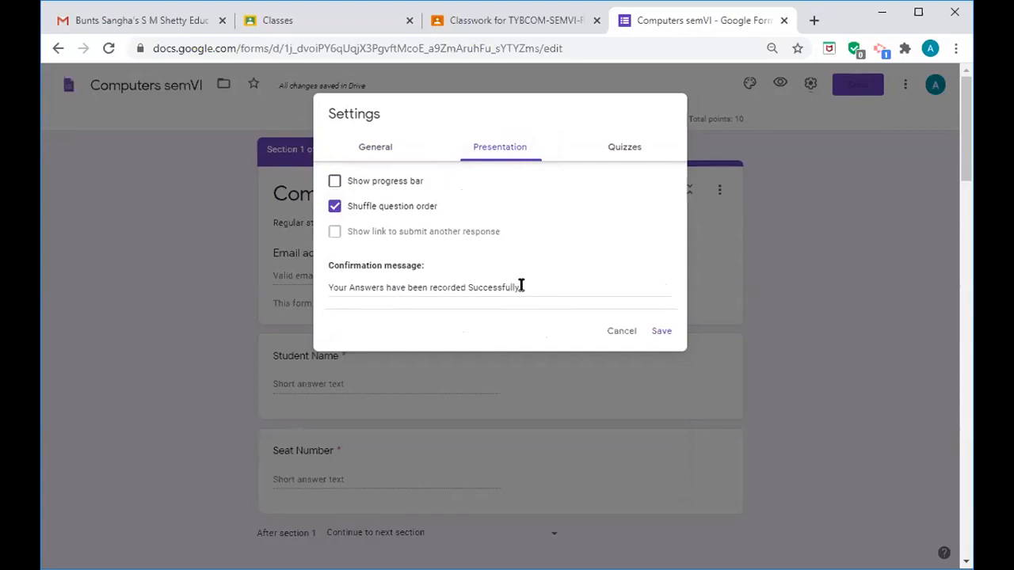
- Look over the Quizzes tab's manual-review release options and save to close Settings
{"action": "left_click", "coordinate": [624, 148]}
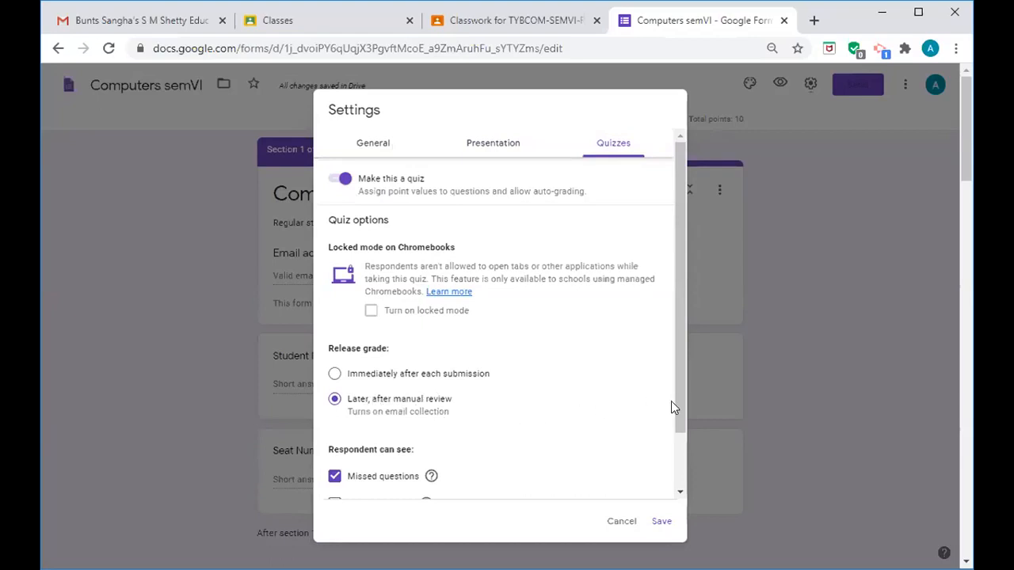
{"action": "left_click_drag", "start_coordinate": [679, 420], "coordinate": [680, 470]}
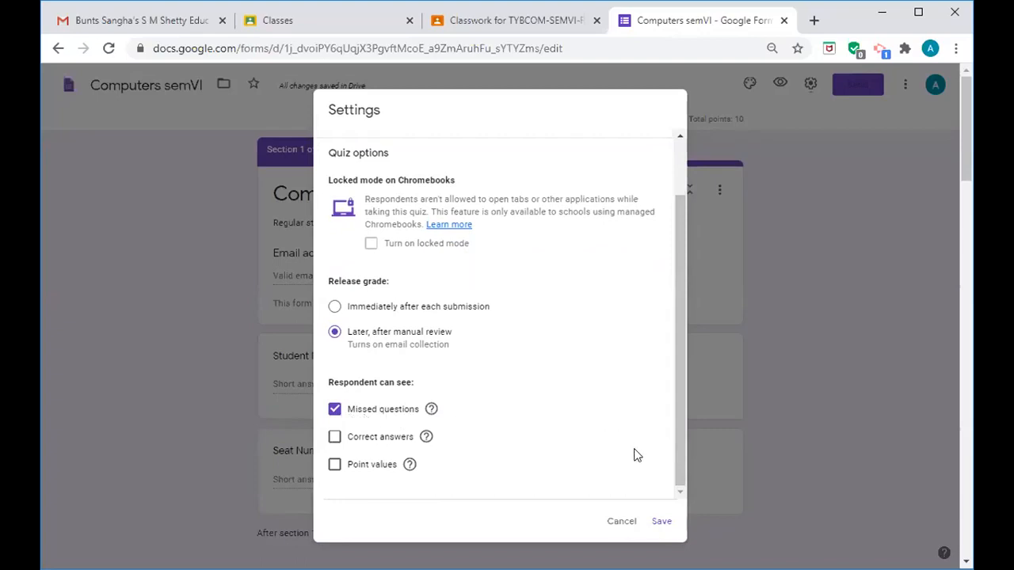
{"action": "left_click", "coordinate": [661, 521]}
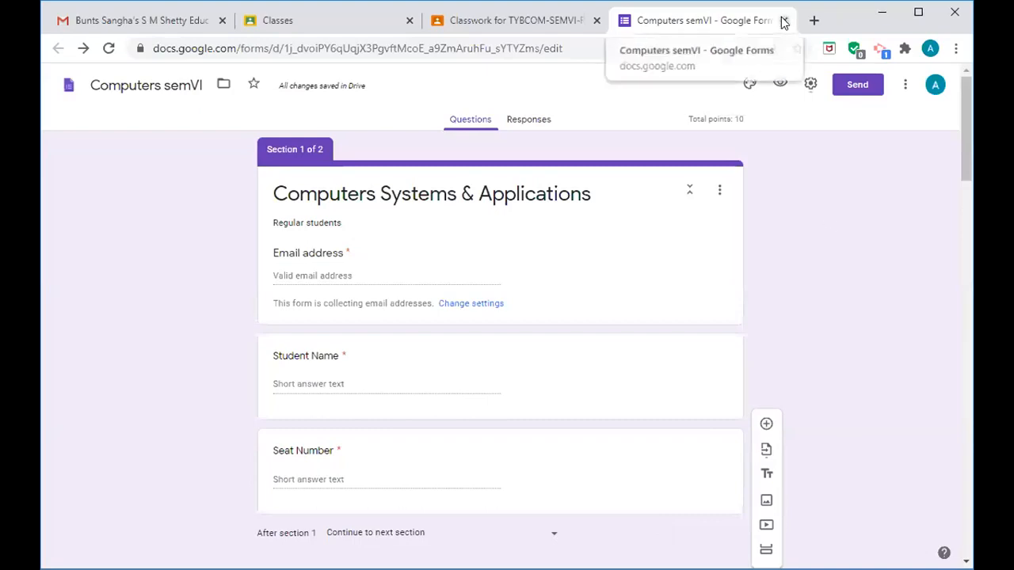
- Back in Classroom, check the For class list, leaving only the TYBCOM class selected
{"action": "left_click", "coordinate": [528, 22]}
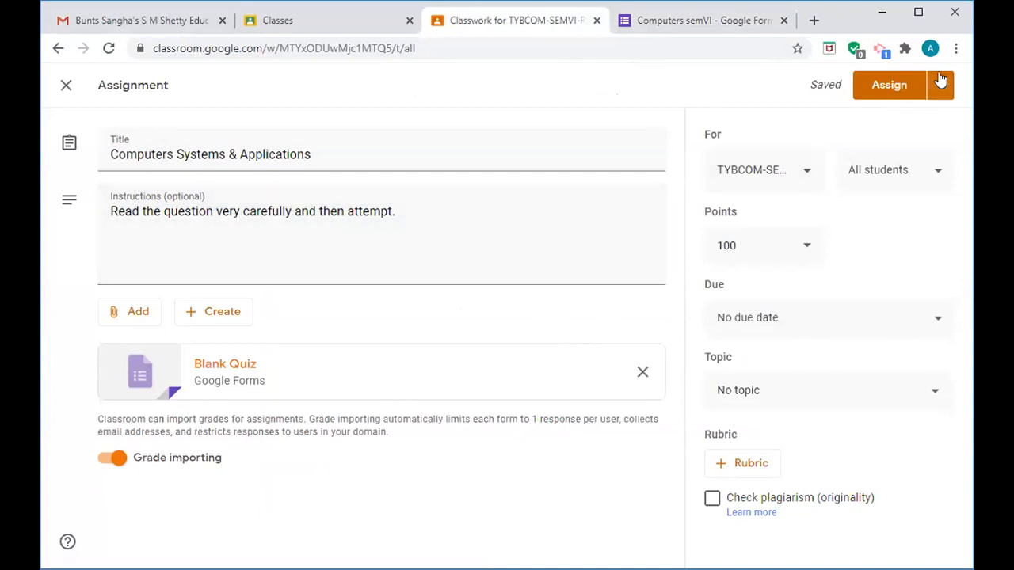
{"action": "left_click", "coordinate": [805, 174]}
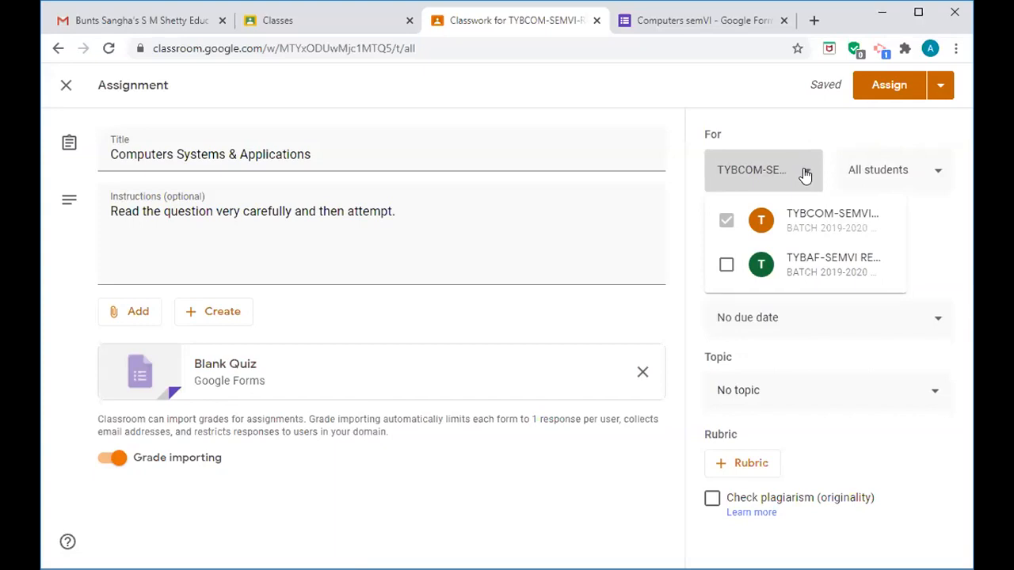
{"action": "left_click", "coordinate": [805, 174]}
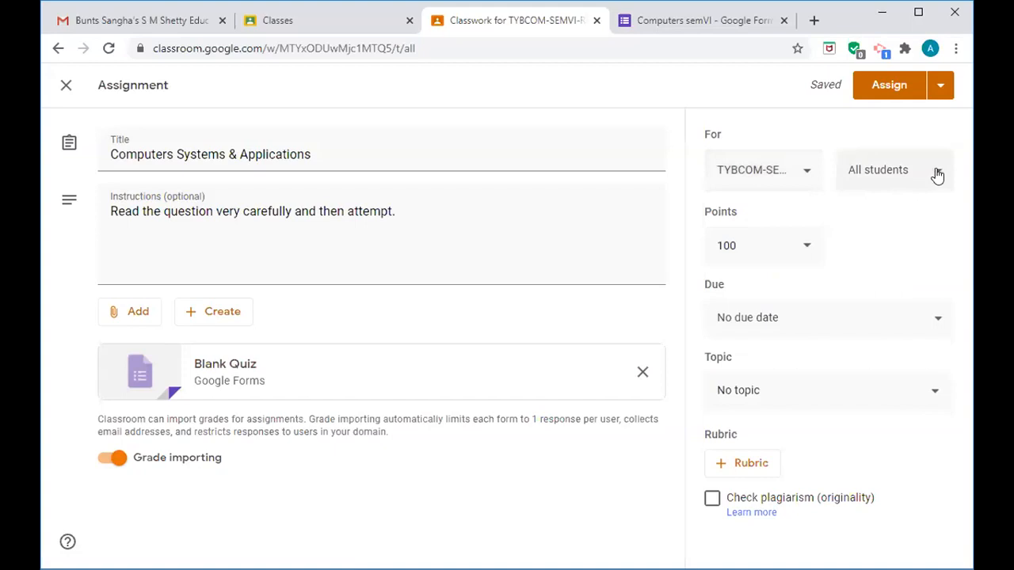
- Assign the quiz to two selected students rather than All students
{"action": "left_click", "coordinate": [937, 175]}
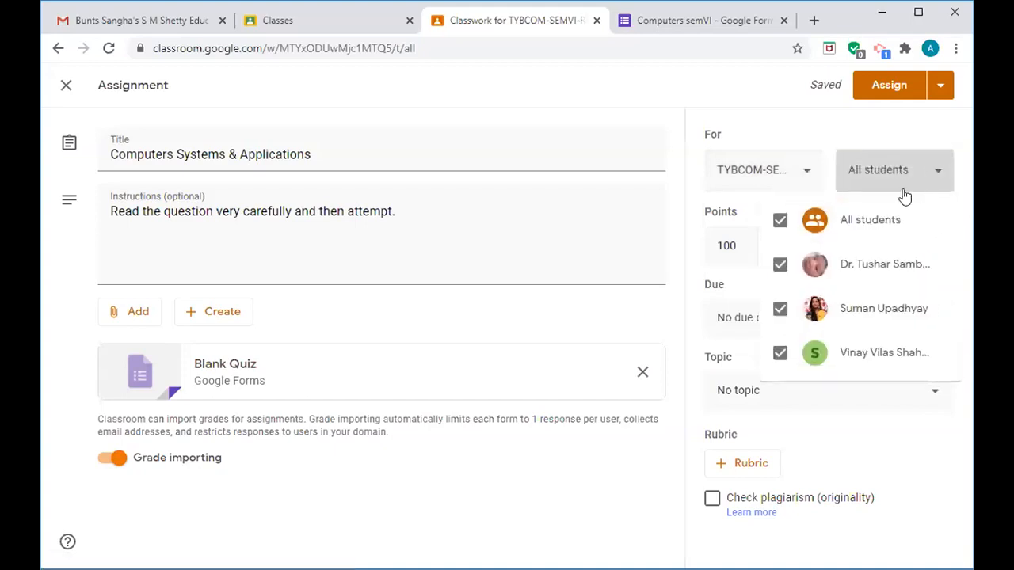
{"action": "left_click", "coordinate": [779, 355]}
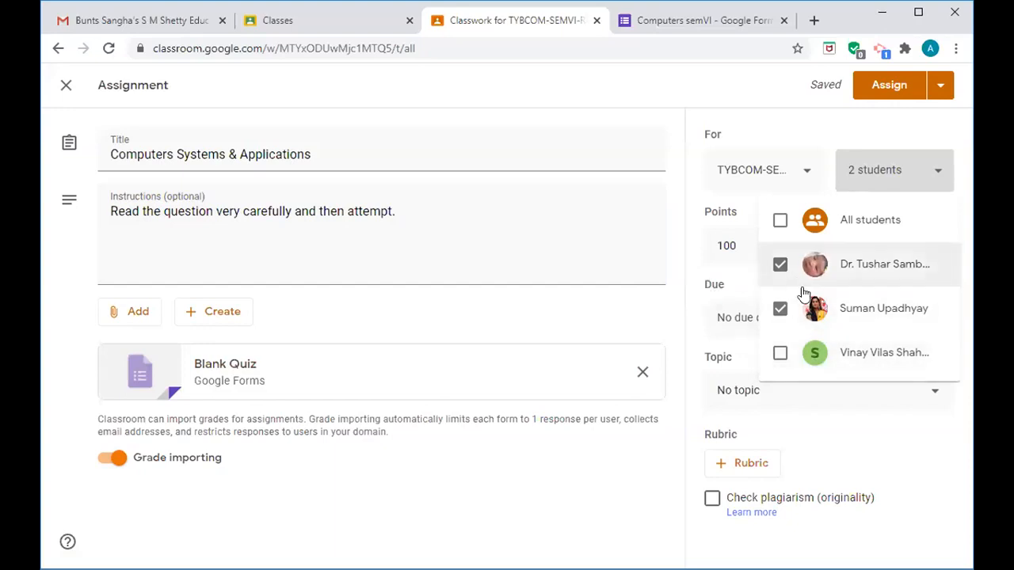
{"action": "left_click", "coordinate": [619, 251]}
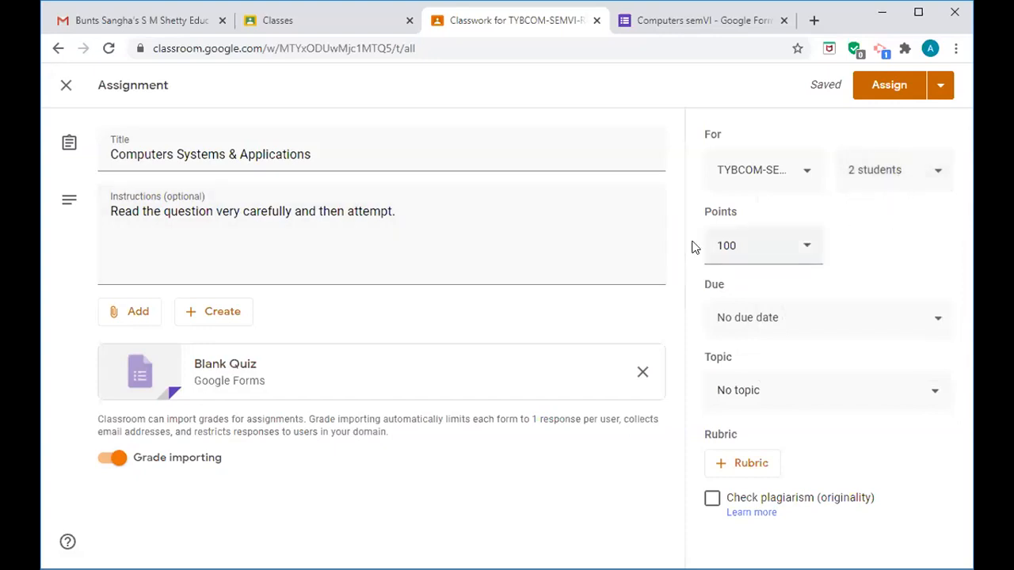
- Change the assignment's Points value from 100 to 10
{"action": "left_click", "coordinate": [741, 245]}
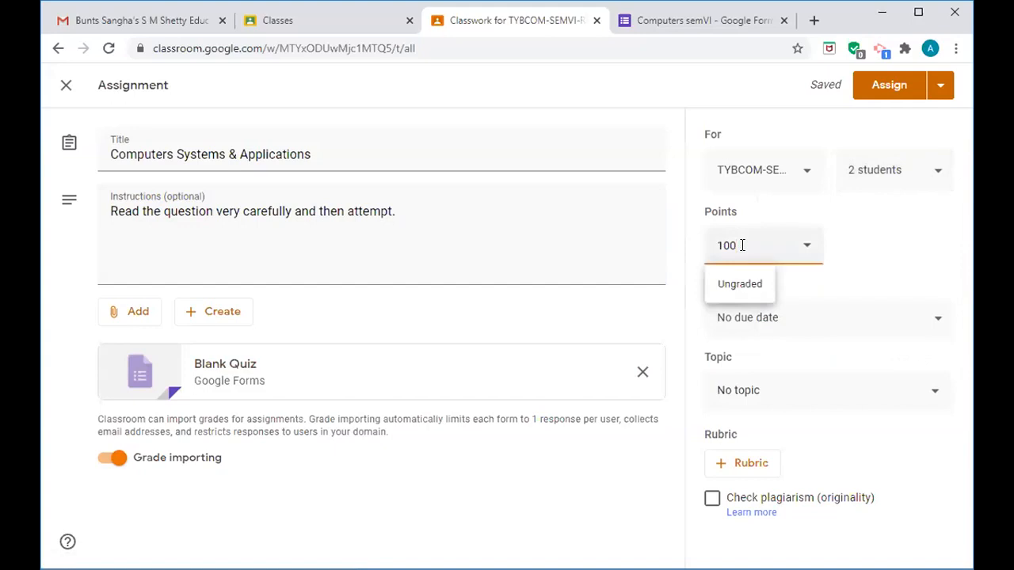
{"action": "key", "text": "BackSpace"}
{"action": "key", "text": "BackSpace"}
{"action": "key", "text": "BackSpace"}
{"action": "type", "text": "10"}
{"action": "left_click", "coordinate": [863, 273]}
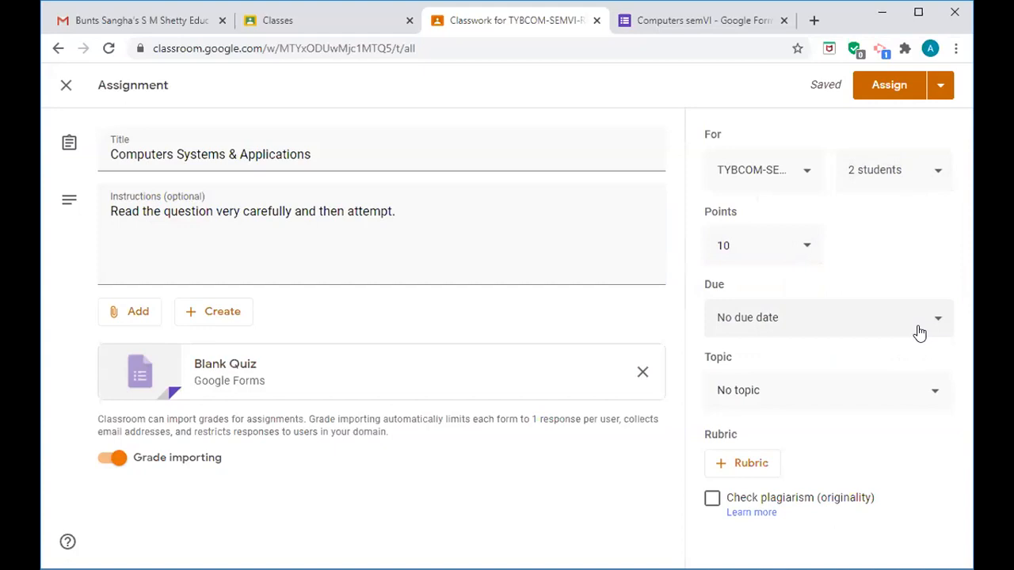
- Set the assignment's due date to Sep 18, 2020, with a 4:00pm due time
{"action": "left_click", "coordinate": [937, 321]}
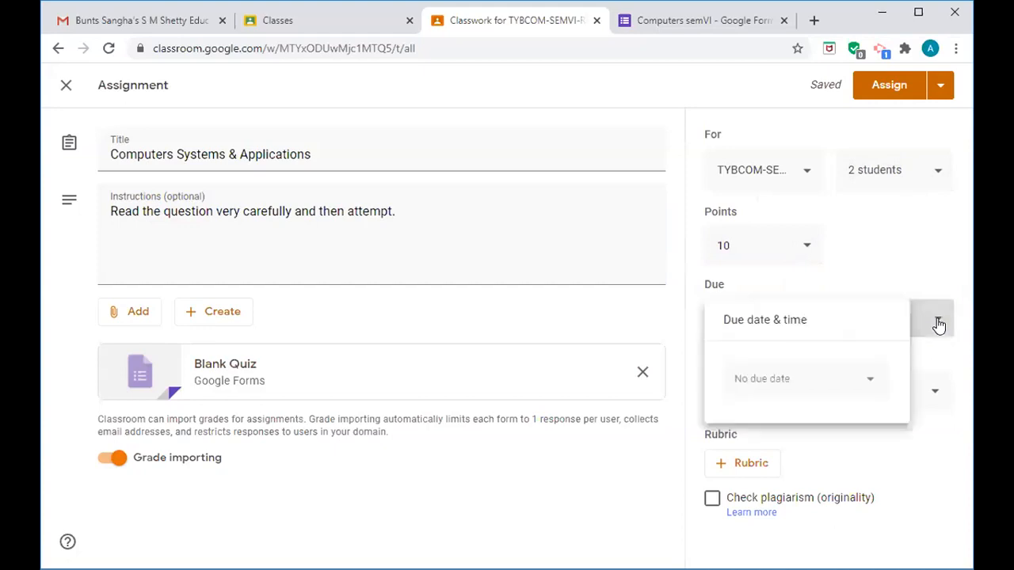
{"action": "left_click", "coordinate": [872, 380]}
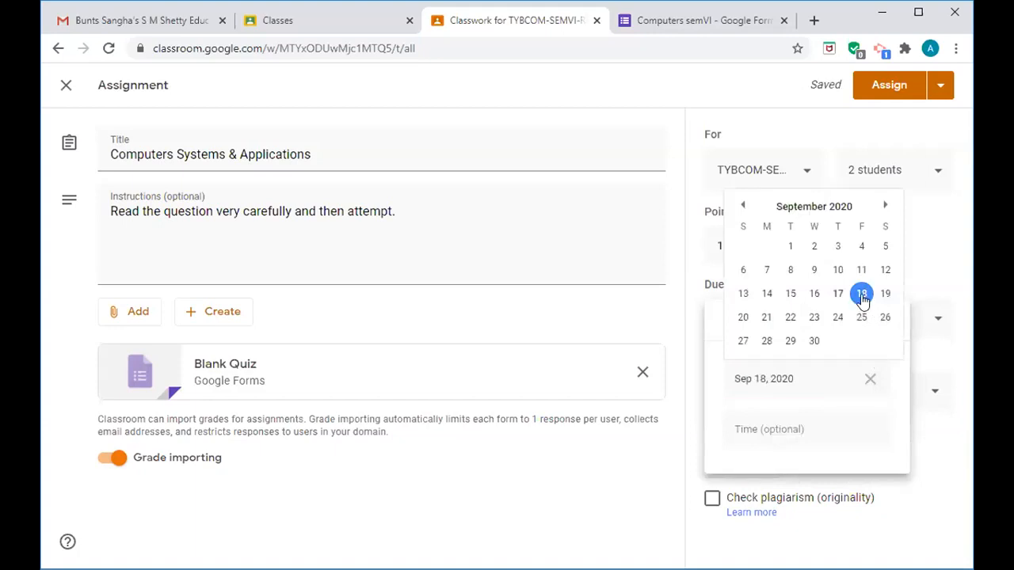
{"action": "left_click", "coordinate": [862, 296]}
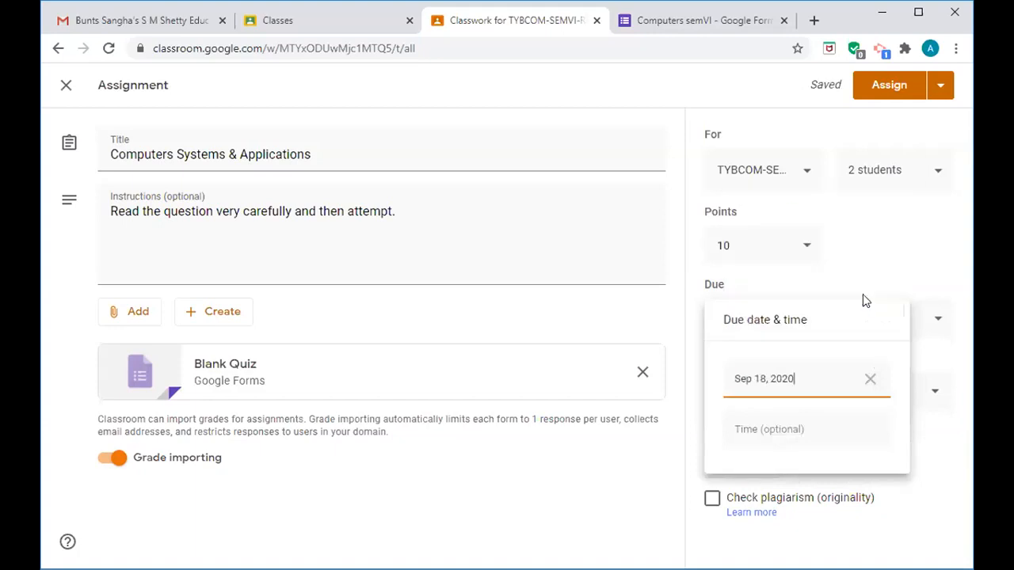
{"action": "left_click", "coordinate": [796, 429]}
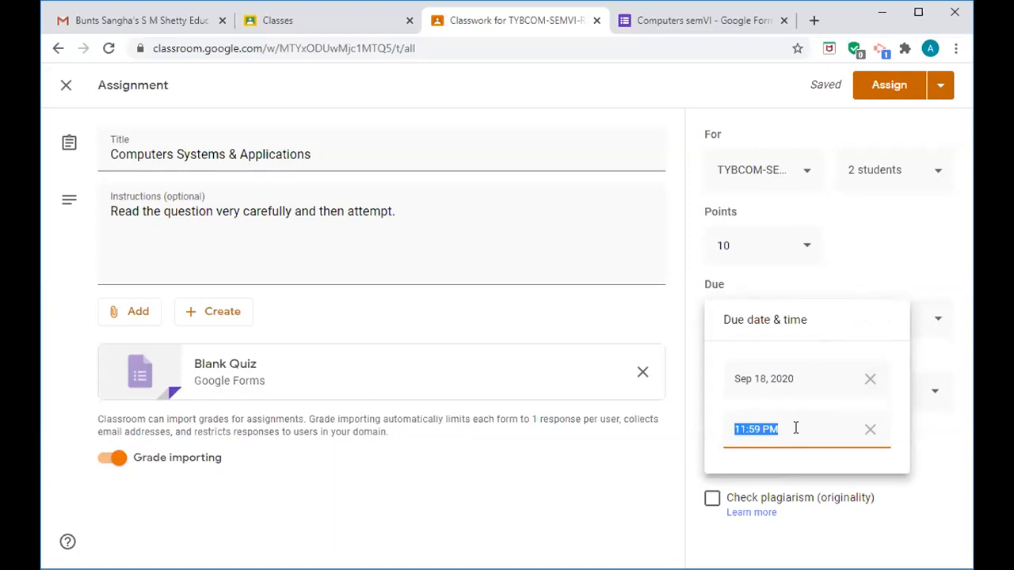
{"action": "key", "text": "BackSpace"}
{"action": "type", "text": "4:00pm"}
- Change the due date from Sep 18 to Sep 17, keeping the 4:00 PM time
{"action": "left_click", "coordinate": [805, 379]}
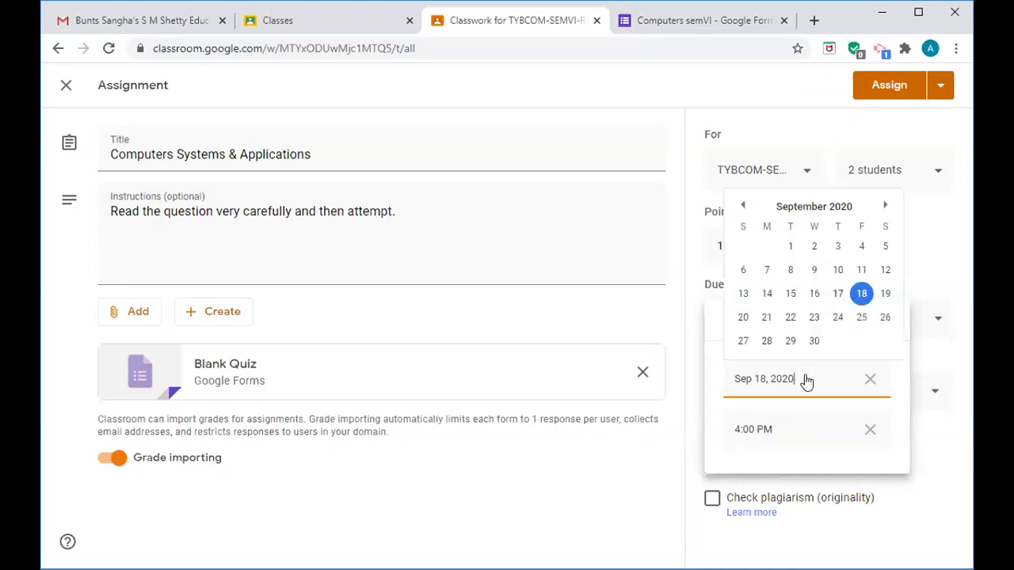
{"action": "left_click", "coordinate": [838, 294]}
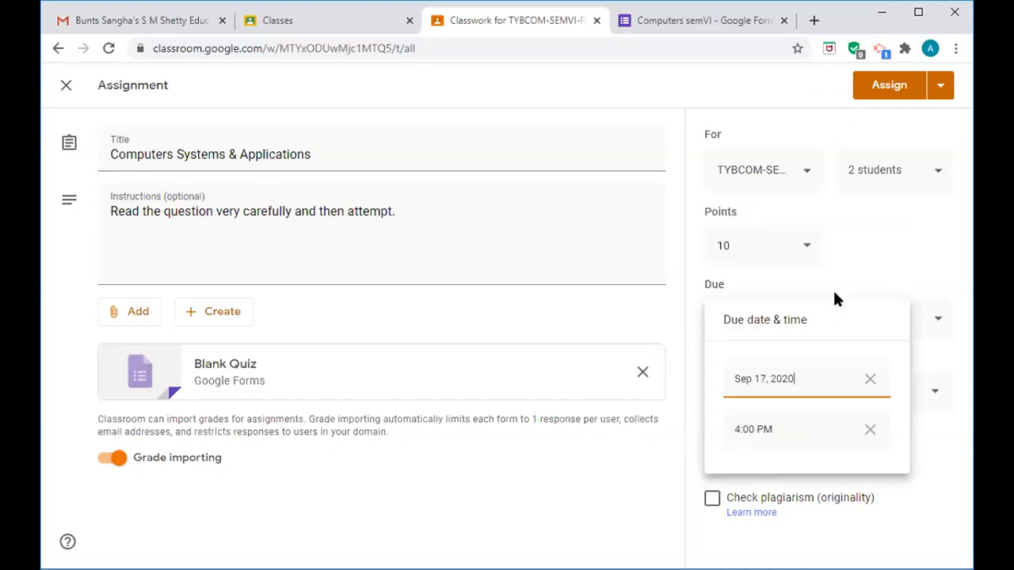
{"action": "left_click", "coordinate": [924, 448]}
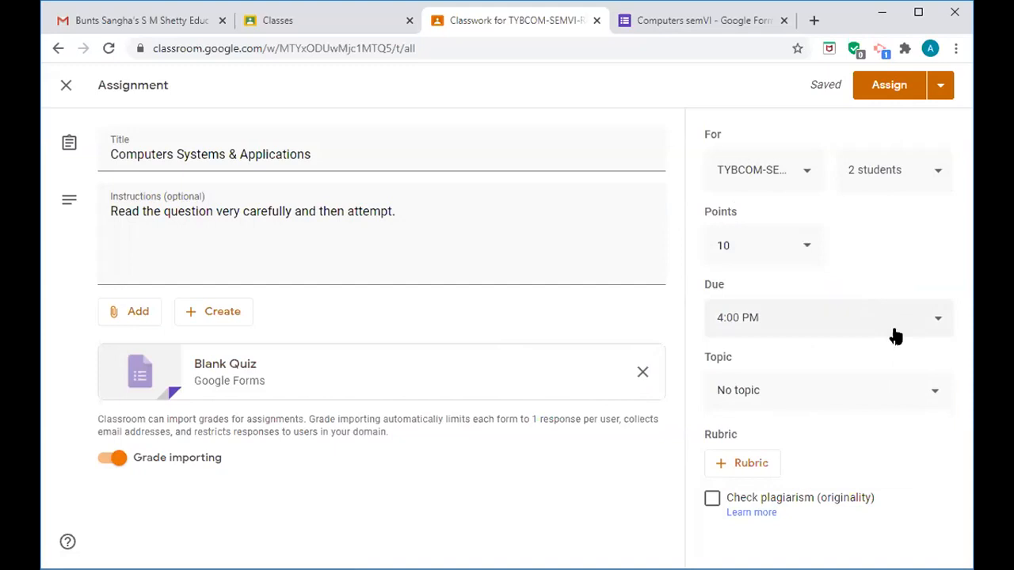
- Choose Schedule instead of Assign and set posting for Sep 17, 2020 at 3pm
{"action": "left_click", "coordinate": [941, 92]}
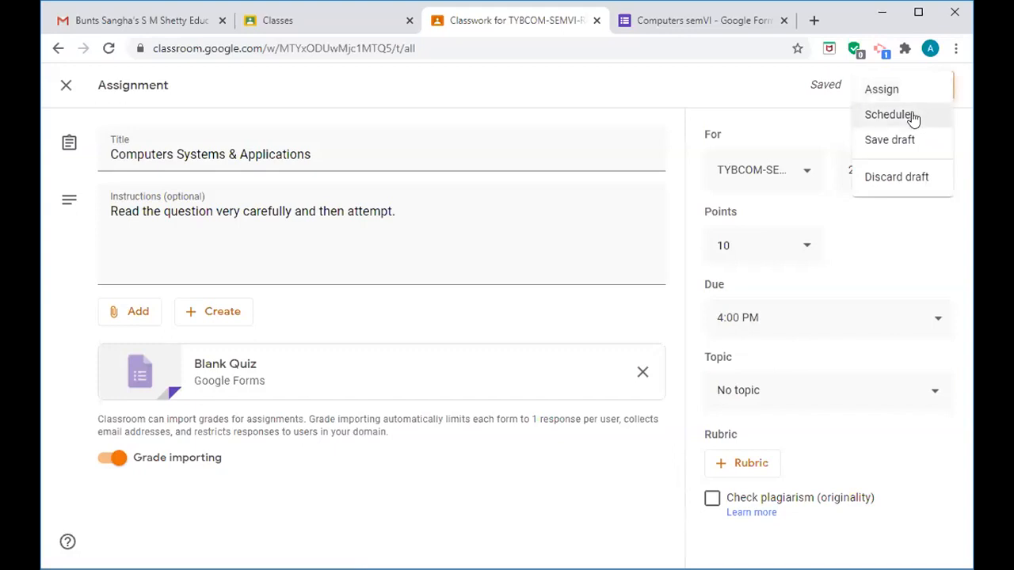
{"action": "left_click", "coordinate": [911, 115]}
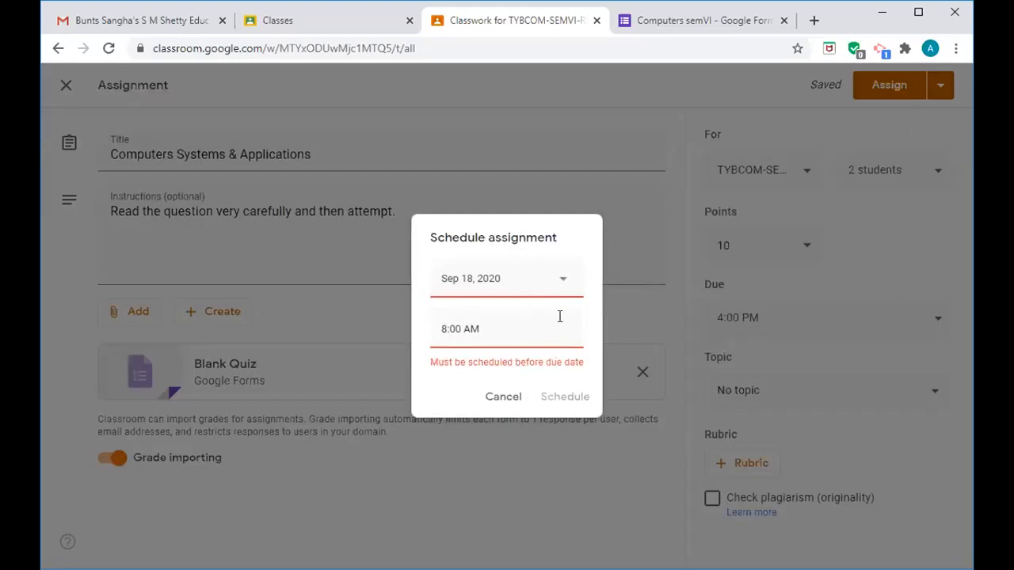
{"action": "left_click", "coordinate": [562, 285]}
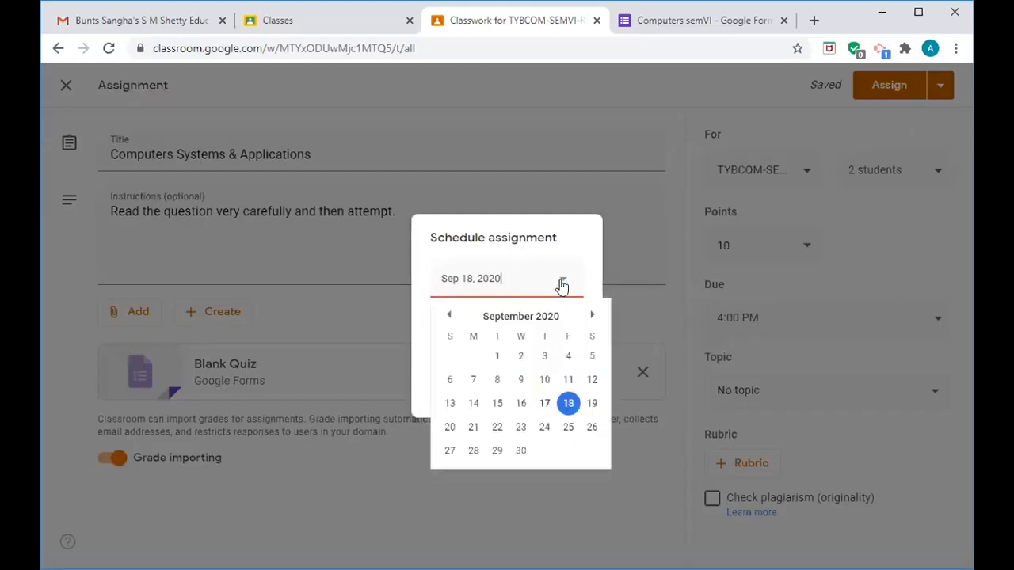
{"action": "left_click", "coordinate": [543, 406]}
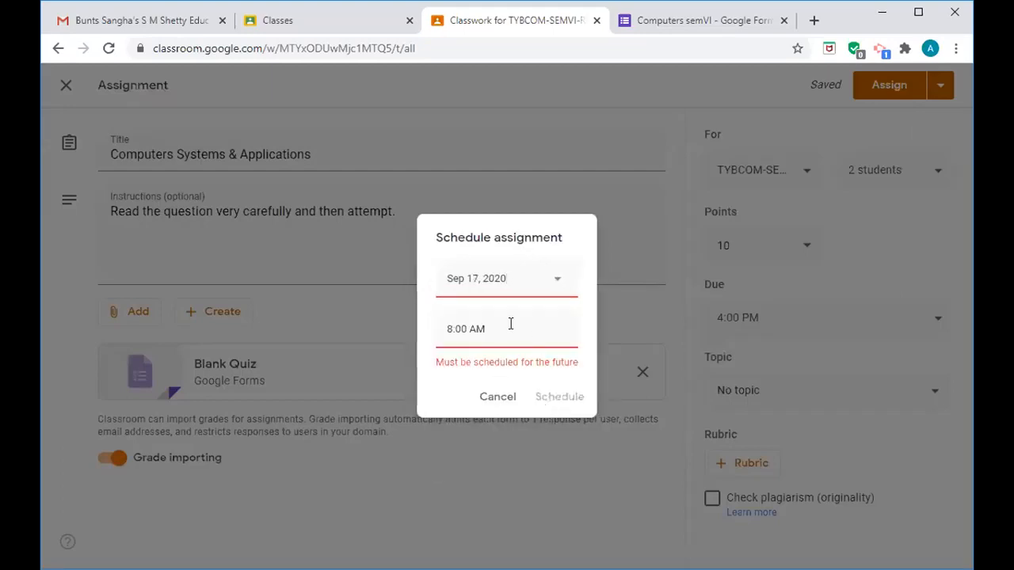
{"action": "left_click", "coordinate": [451, 328]}
{"action": "left_click", "coordinate": [450, 328]}
{"action": "key", "text": "BackSpace"}
{"action": "key", "text": "BackSpace"}
{"action": "key", "text": "BackSpace"}
{"action": "key", "text": "BackSpace"}
{"action": "key", "text": "BackSpace"}
{"action": "key", "text": "BackSpace"}
{"action": "key", "text": "BackSpace"}
{"action": "type", "text": "3pm"}
{"action": "left_click", "coordinate": [499, 372]}
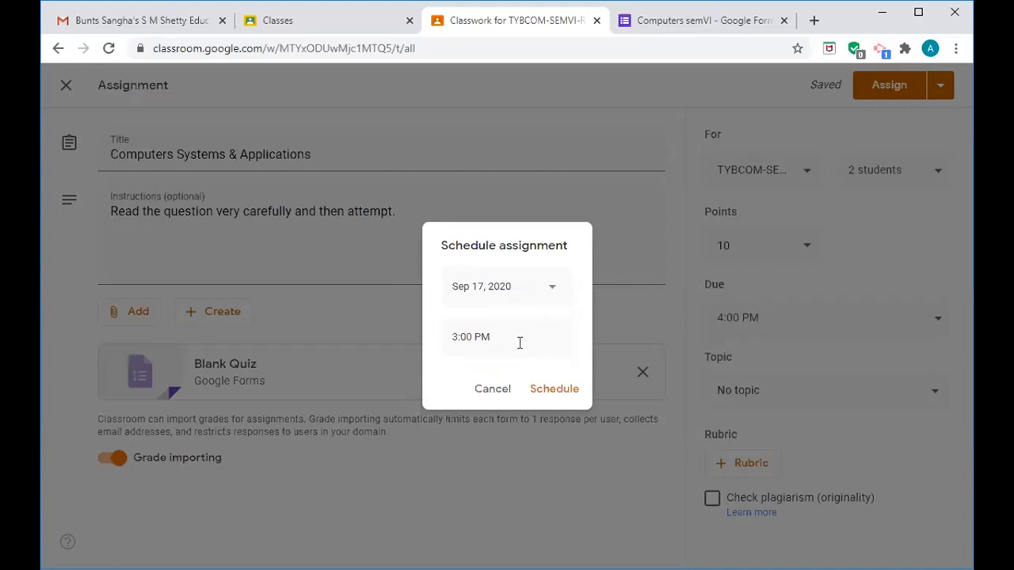
- Confirm the 3:00 PM schedule, then reopen the scheduled assignment for editing from Classwork
{"action": "left_click", "coordinate": [555, 392]}
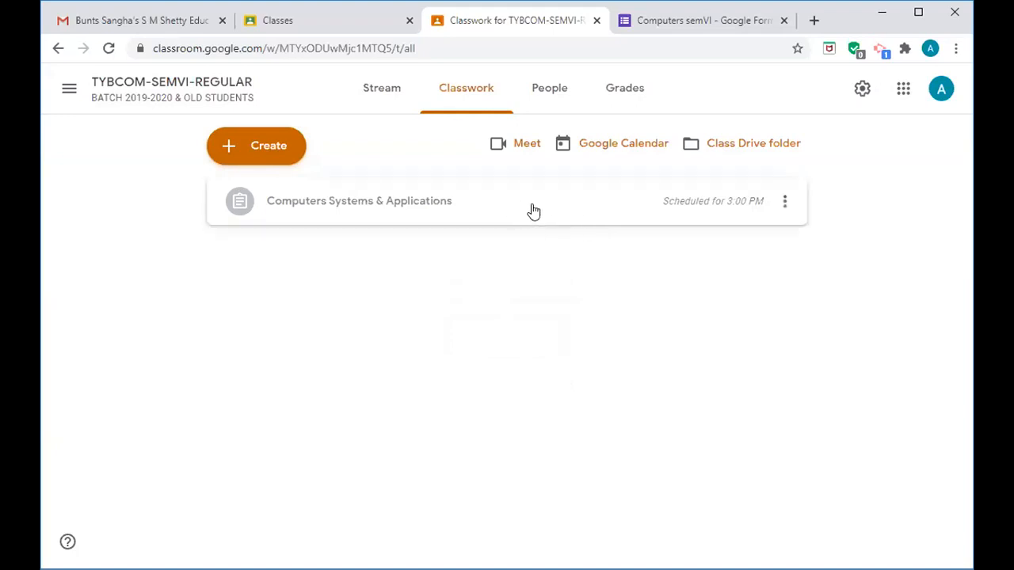
{"action": "left_click", "coordinate": [784, 203]}
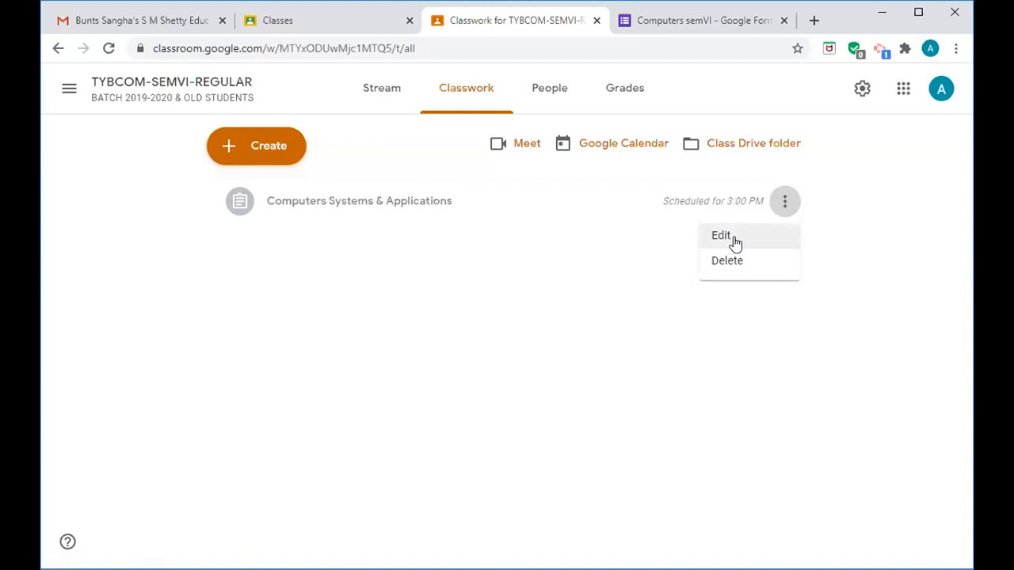
{"action": "left_click", "coordinate": [722, 236]}
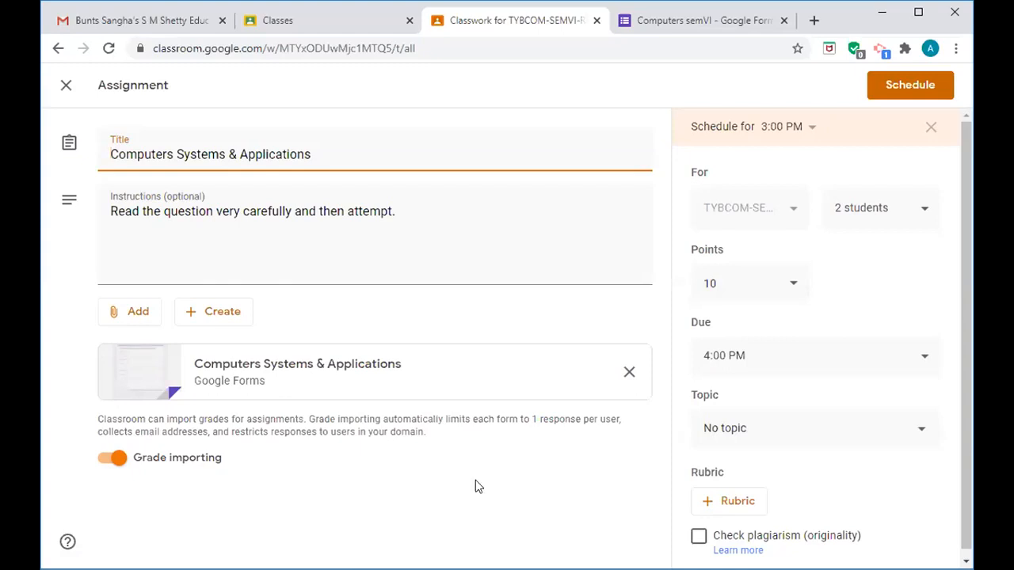
- Try changing the scheduled publish time to 2:00 PM, which gets rejected
{"action": "left_click", "coordinate": [811, 132]}
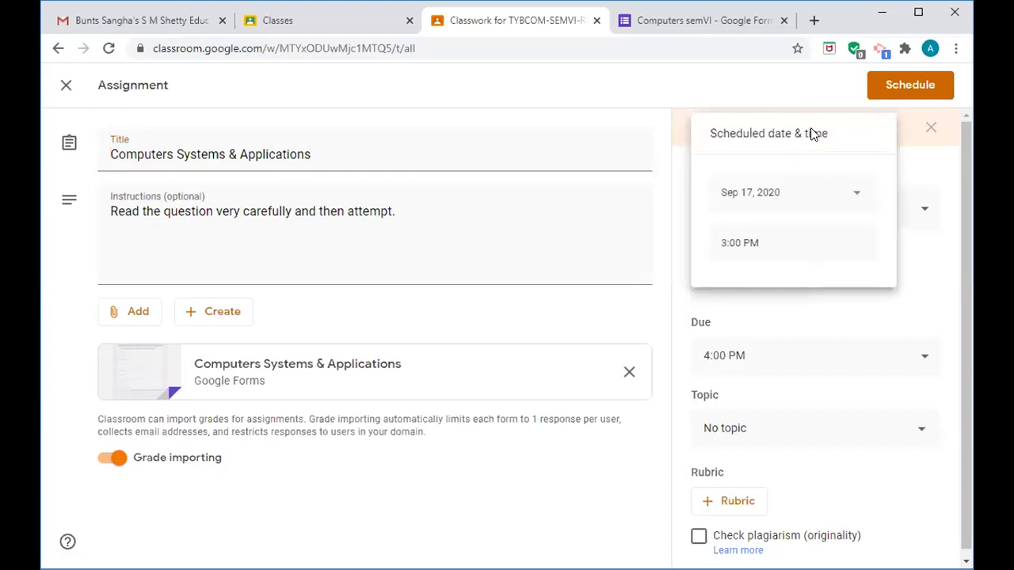
{"action": "left_click", "coordinate": [723, 242]}
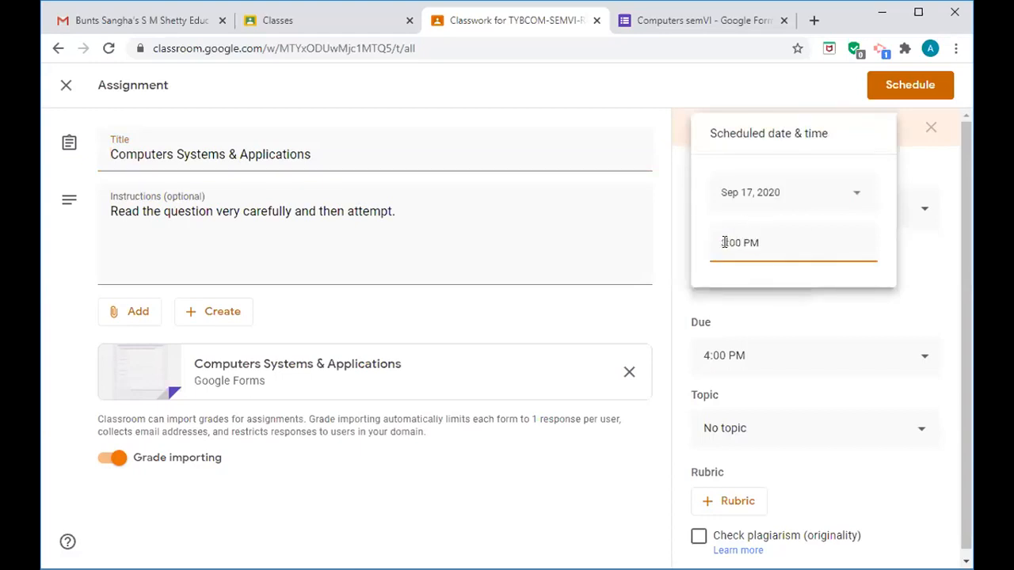
{"action": "key", "text": "BackSpace"}
{"action": "type", "text": "2"}
{"action": "key", "text": "Right"}
{"action": "key", "text": "Right"}
{"action": "key", "text": "Right"}
{"action": "key", "text": "BackSpace"}
{"action": "key", "text": "BackSpace"}
{"action": "key", "text": "BackSpace"}
{"action": "left_click", "coordinate": [910, 86]}
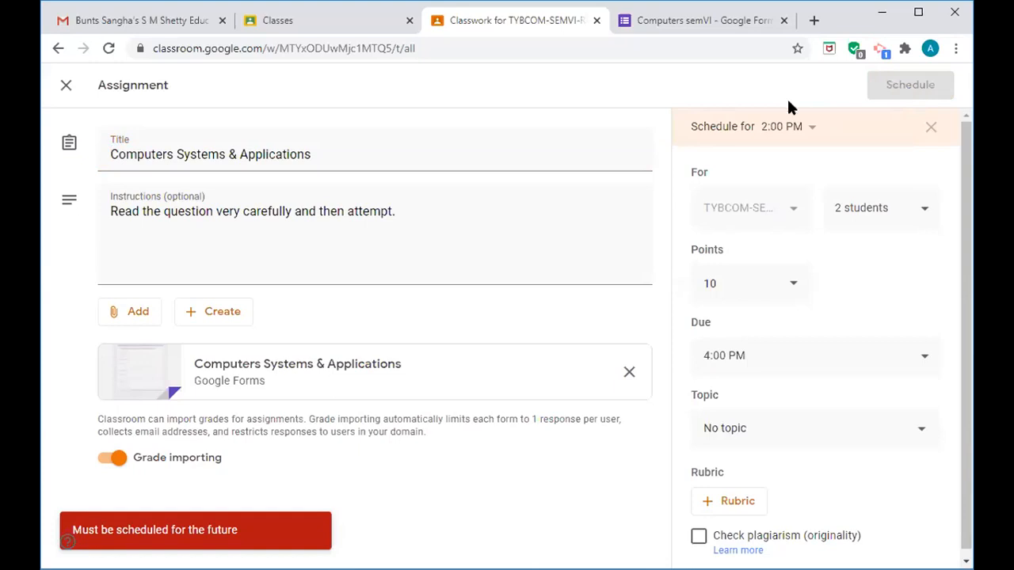
- Set the scheduled publish time to 2:55 PM and confirm the rescheduling
{"action": "left_click", "coordinate": [795, 128]}
{"action": "left_click", "coordinate": [739, 243]}
{"action": "key", "text": "BackSpace"}
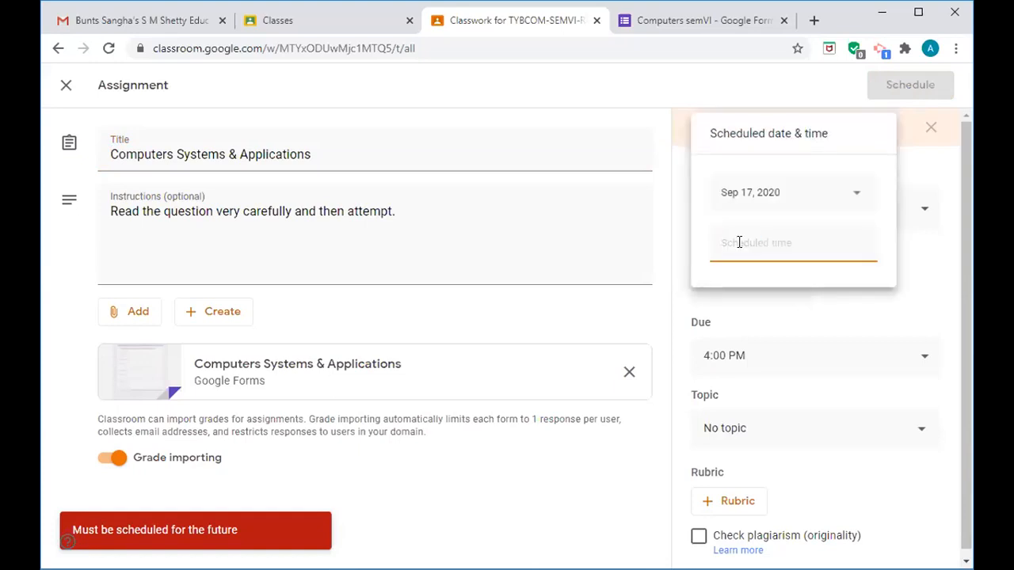
{"action": "type", "text": "2:55pm"}
{"action": "left_click", "coordinate": [915, 243]}
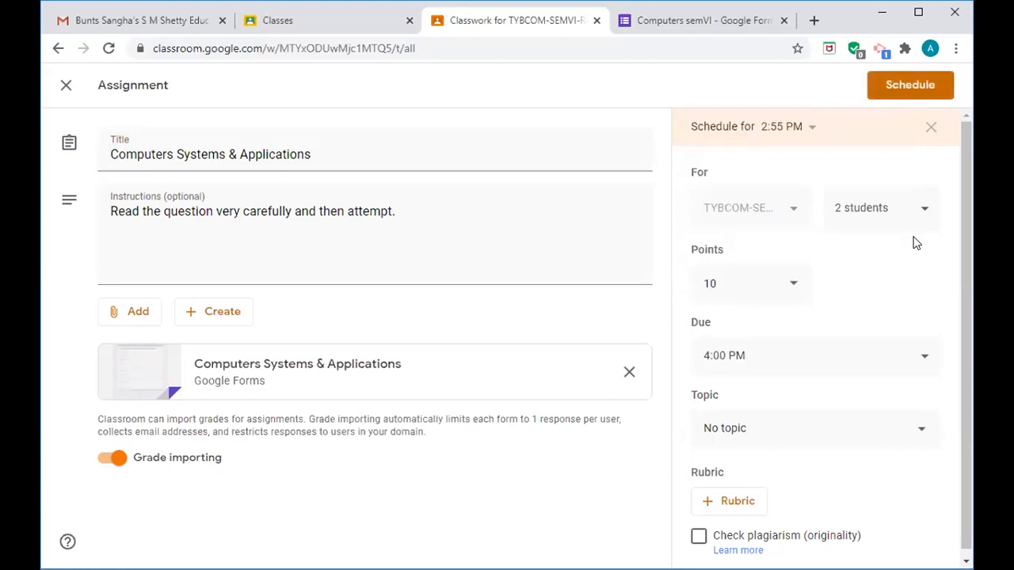
{"action": "left_click", "coordinate": [901, 83]}
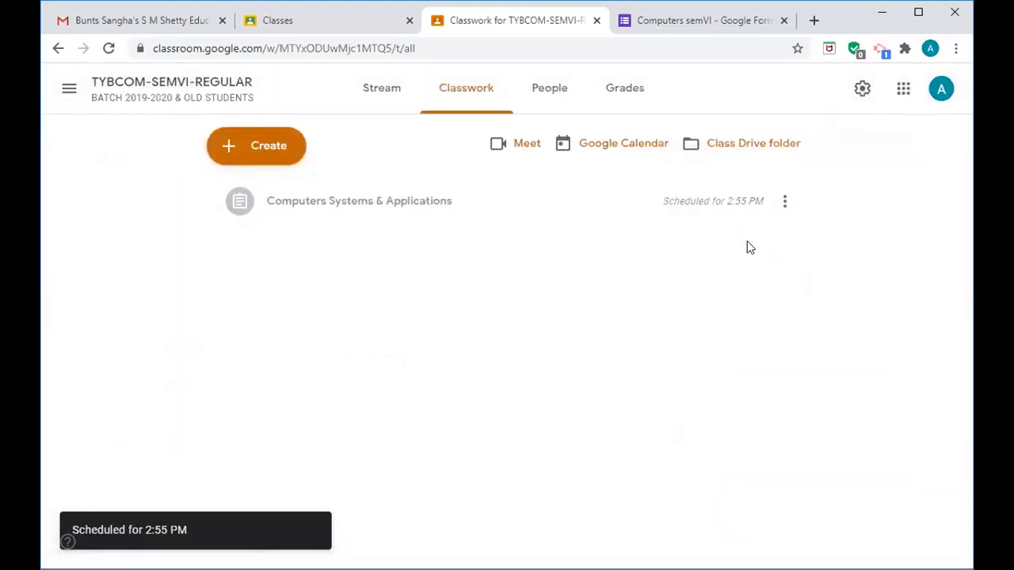
- Review the class's teachers and Students list on People, then return to Classwork
{"action": "left_click", "coordinate": [544, 103]}
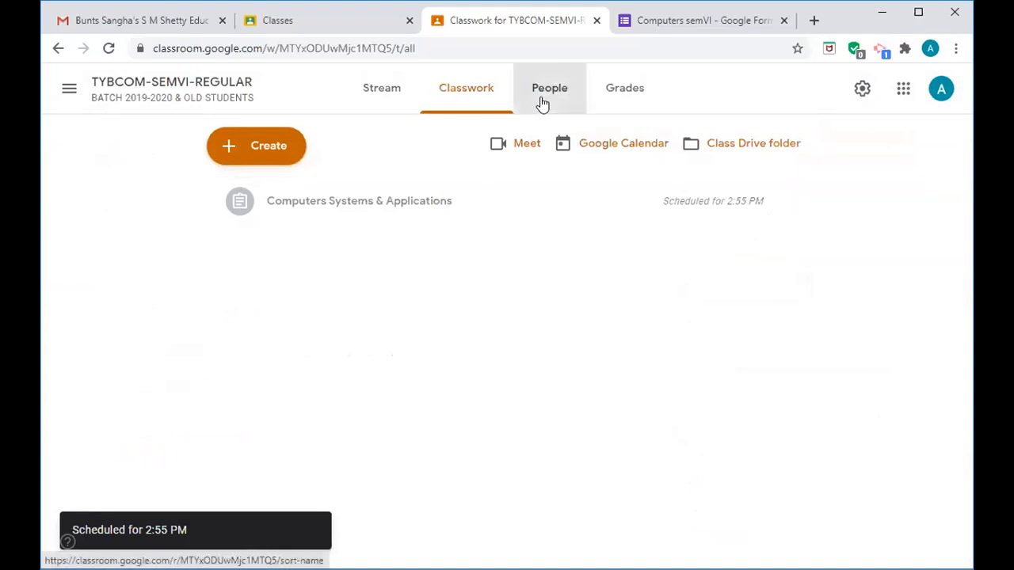
{"action": "left_click_drag", "start_coordinate": [960, 324], "coordinate": [954, 437]}
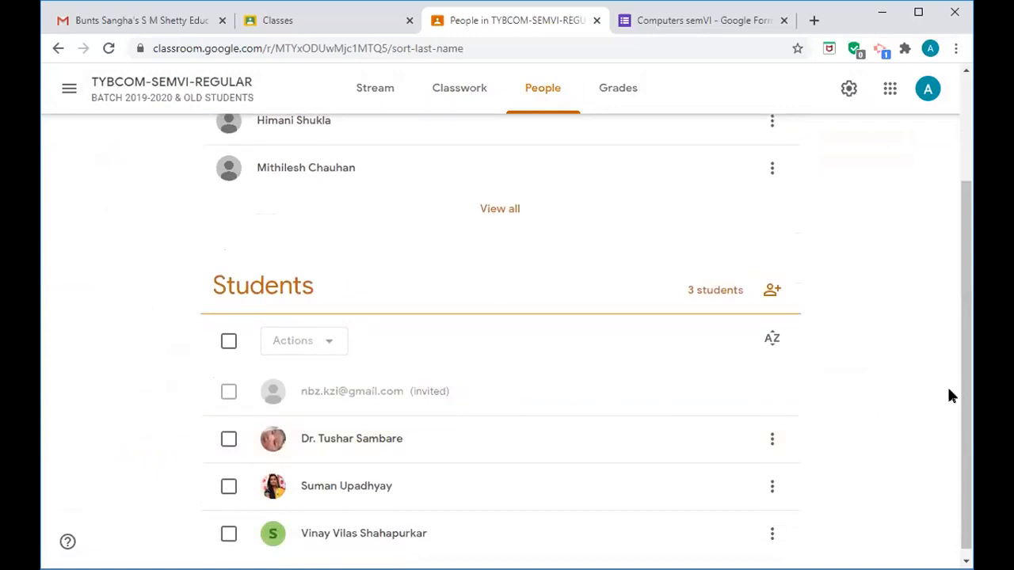
{"action": "left_click_drag", "start_coordinate": [965, 396], "coordinate": [968, 269]}
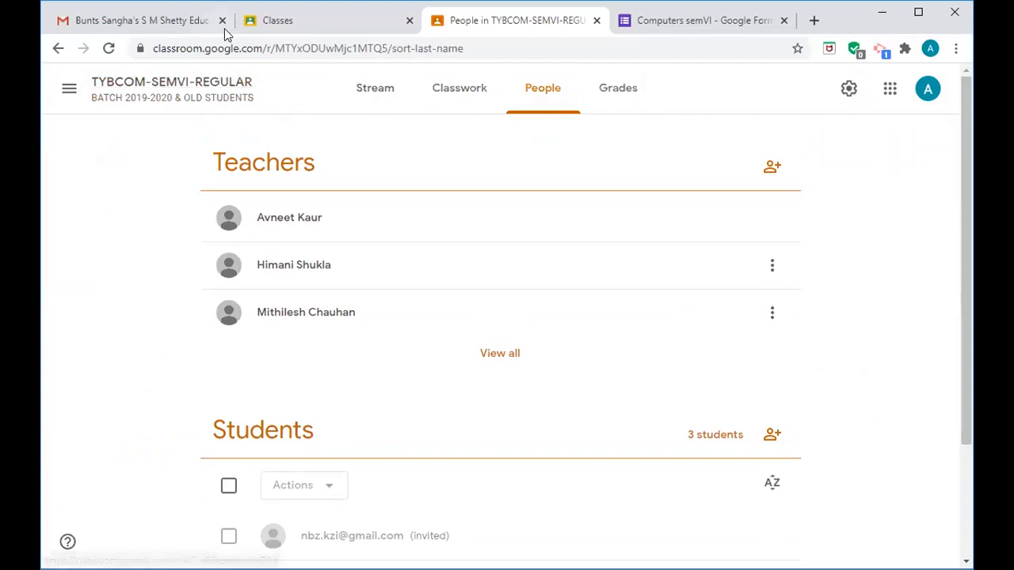
{"action": "left_click", "coordinate": [57, 51]}
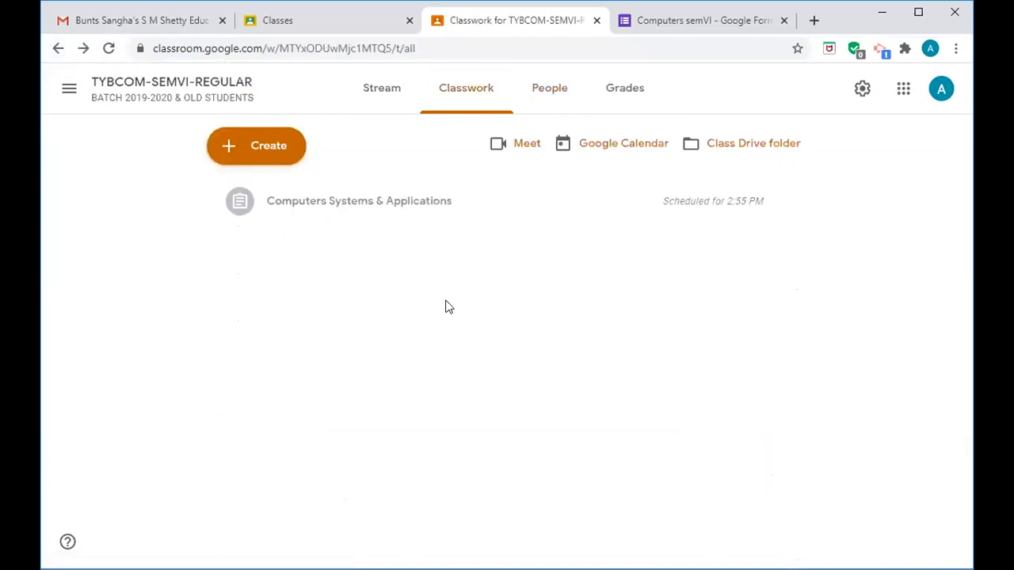
- Switch to TYBAF-SEMVI REGULAR, dismiss the tip, and open Computer Systems & Applications student work
{"action": "left_click", "coordinate": [69, 88]}
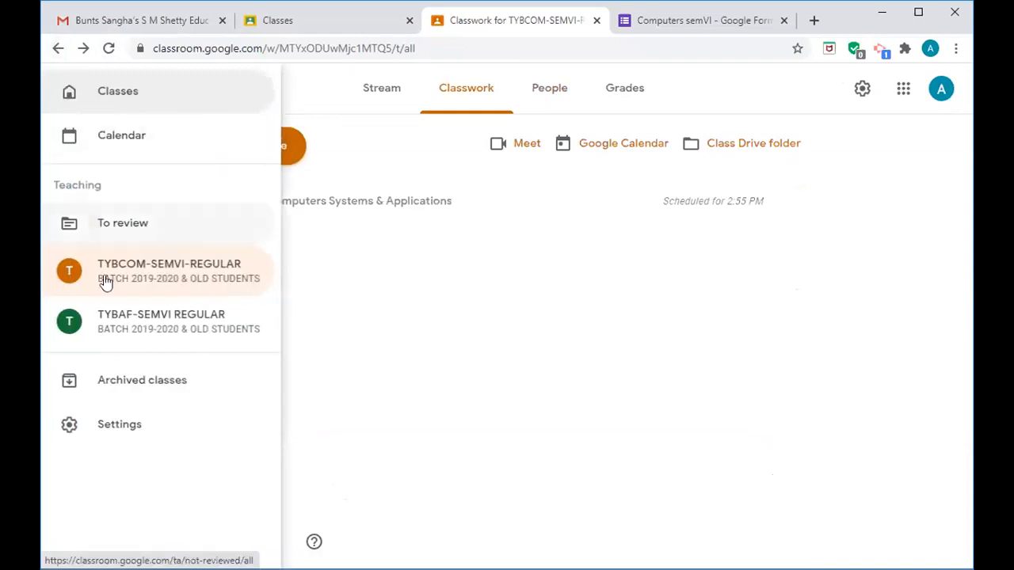
{"action": "left_click", "coordinate": [113, 327]}
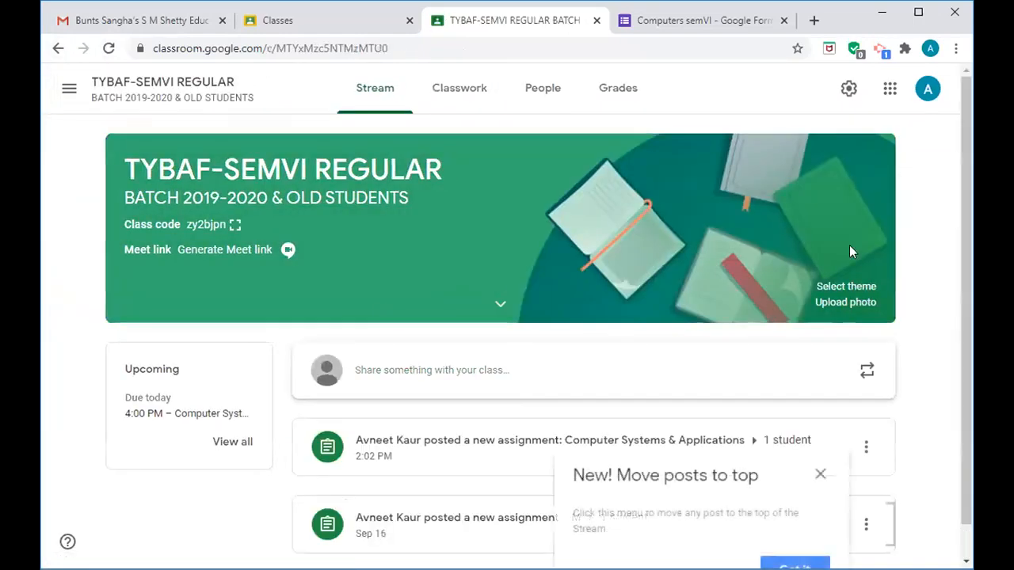
{"action": "scroll", "coordinate": [968, 297], "scroll_direction": "down", "scroll_amount": 1}
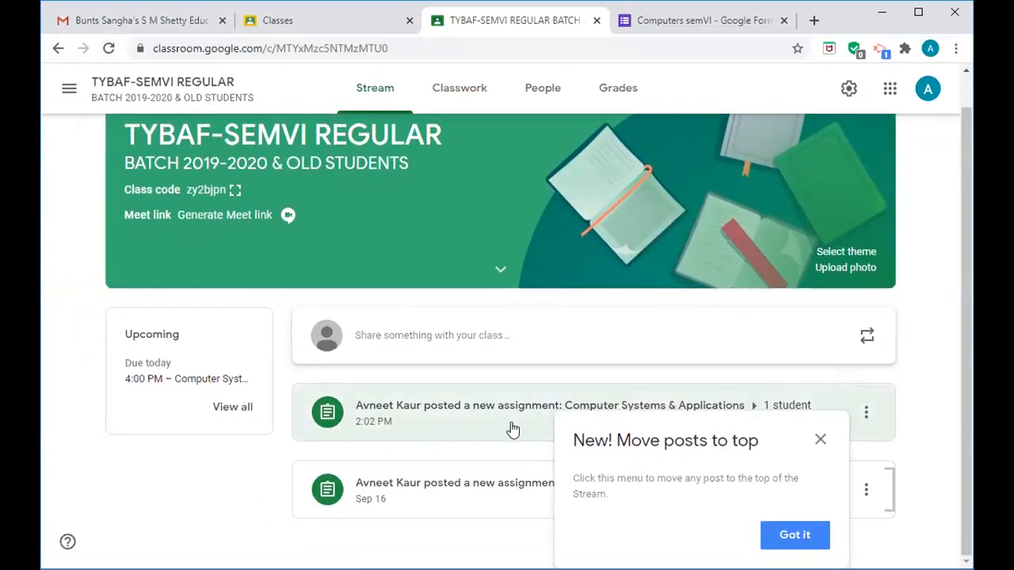
{"action": "left_click", "coordinate": [819, 441]}
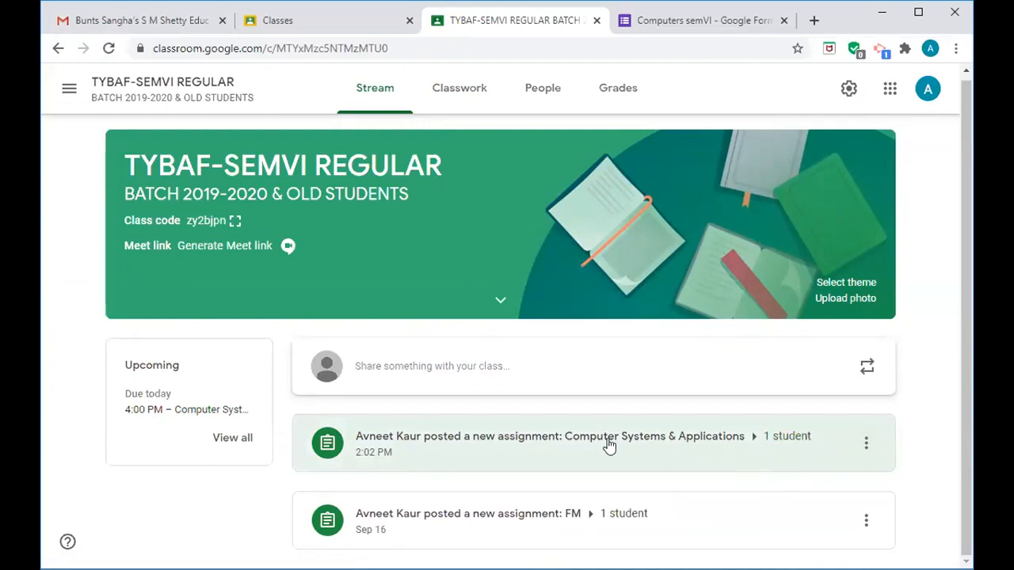
{"action": "left_click", "coordinate": [534, 449]}
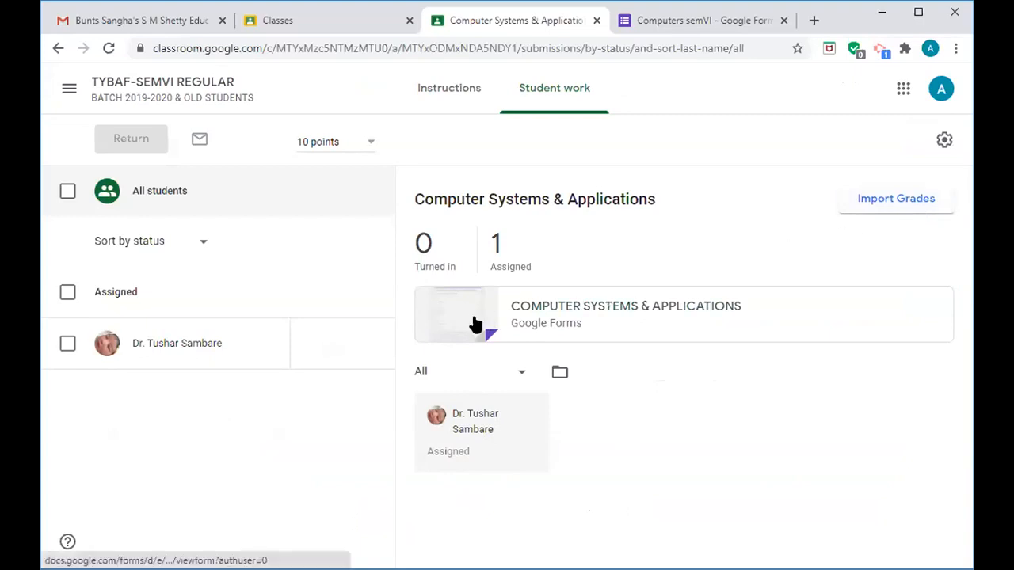
- Open the attached Computer Systems quiz in the editor and check its Responses tab shows 0
{"action": "left_click", "coordinate": [545, 314]}
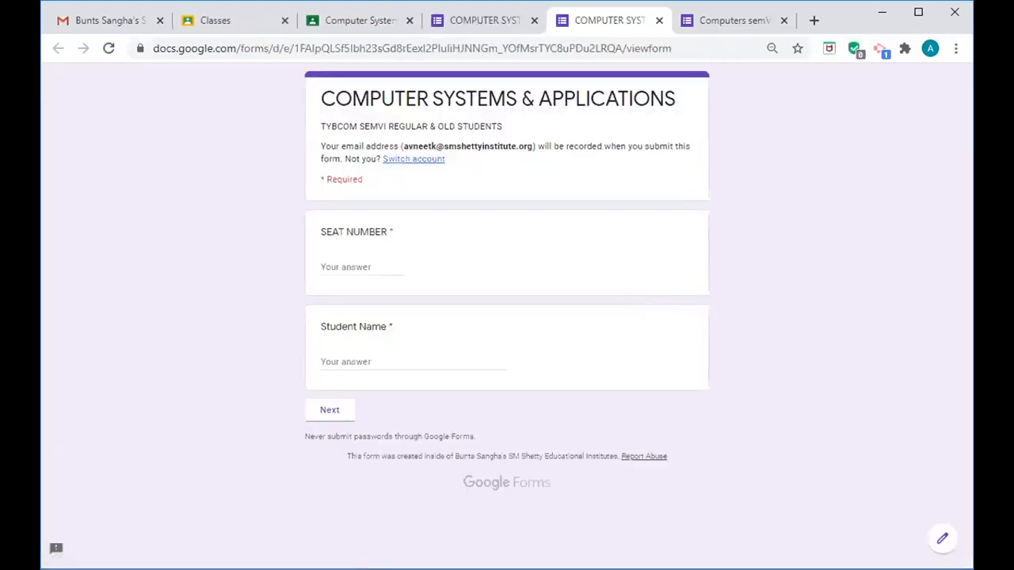
{"action": "left_click", "coordinate": [943, 540]}
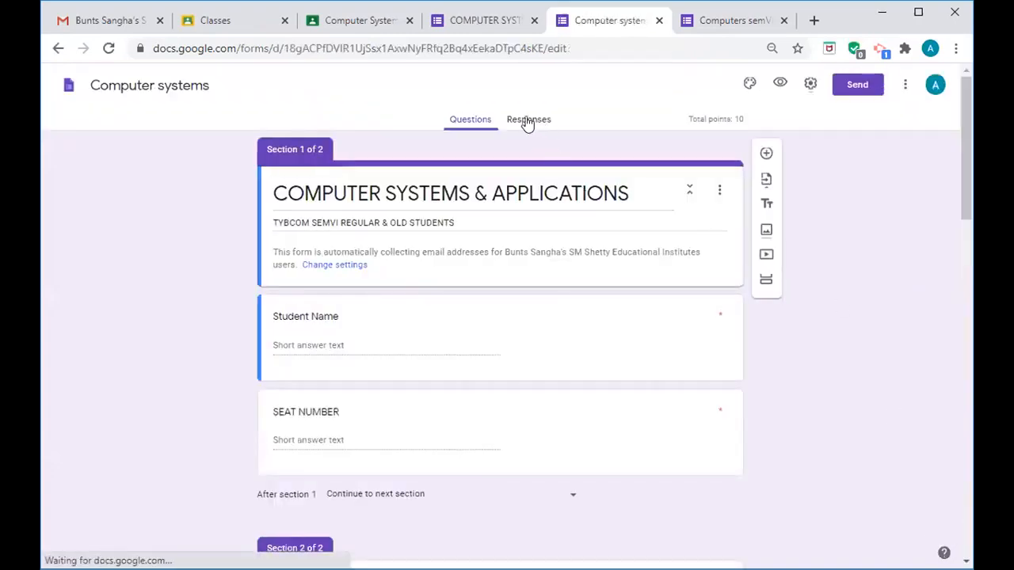
{"action": "left_click", "coordinate": [542, 123]}
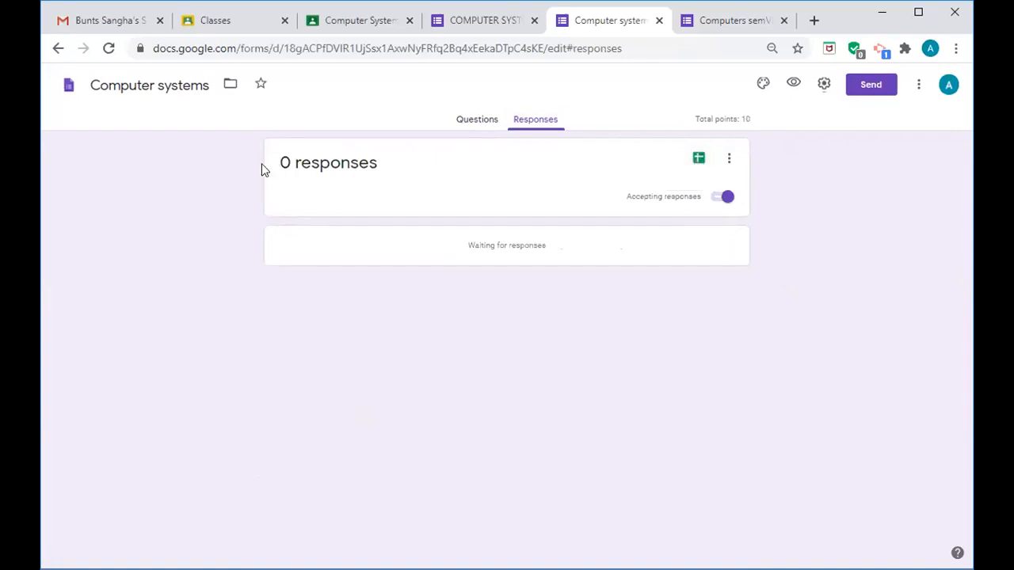
{"action": "left_click", "coordinate": [57, 49]}
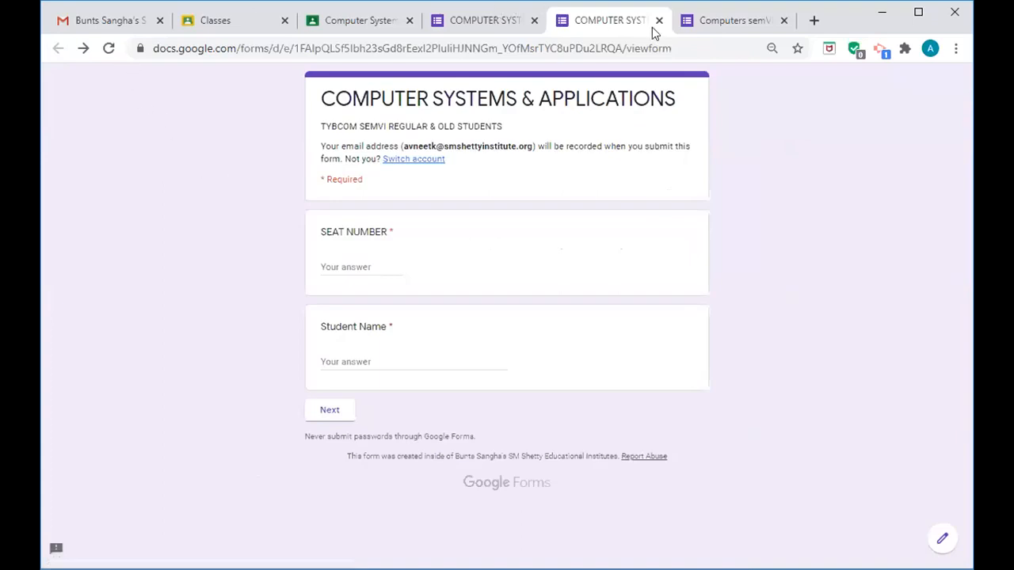
- Close the extra Google Forms tabs
{"action": "left_click", "coordinate": [660, 22]}
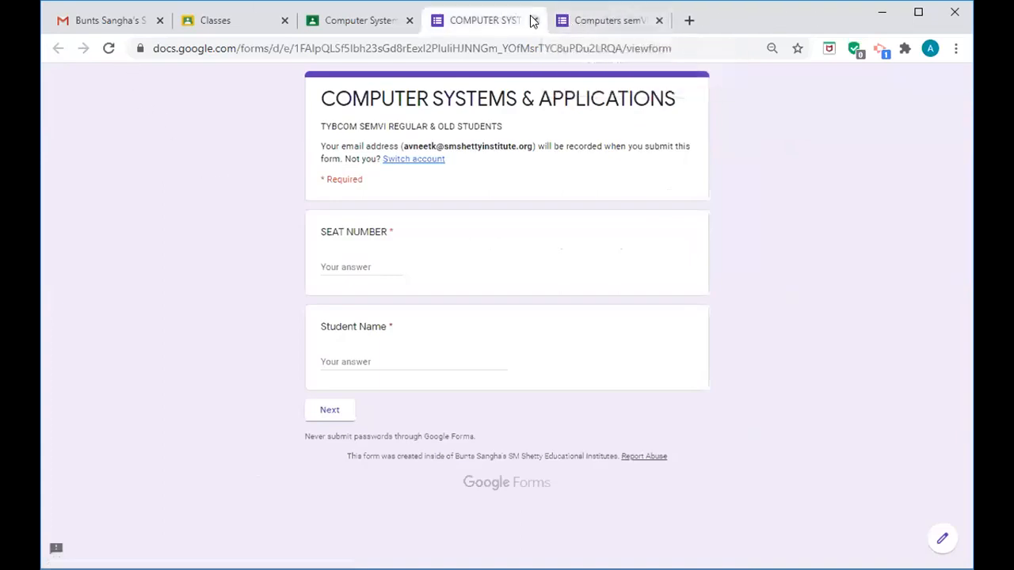
{"action": "left_click", "coordinate": [534, 21]}
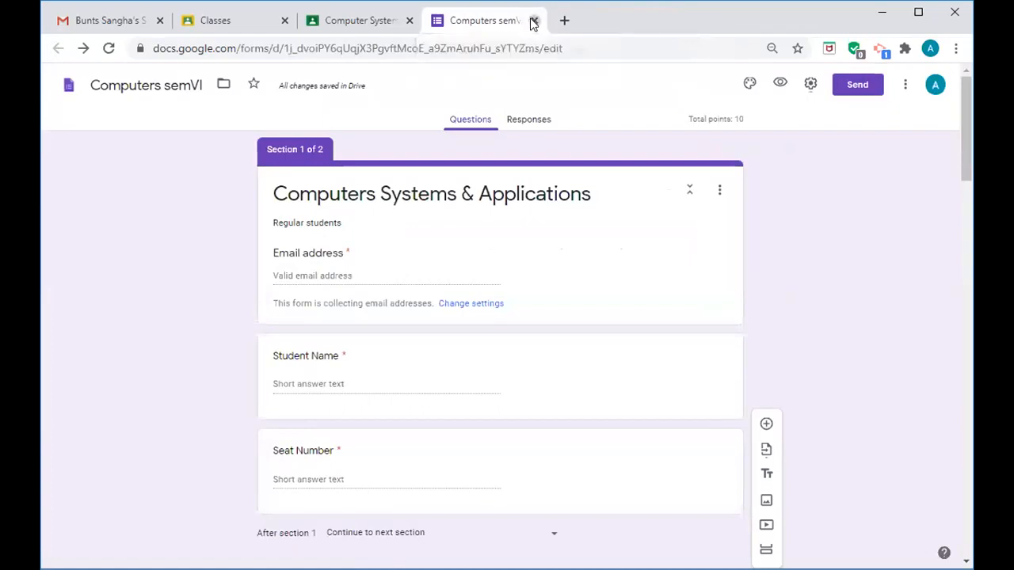
{"action": "left_click", "coordinate": [534, 20]}
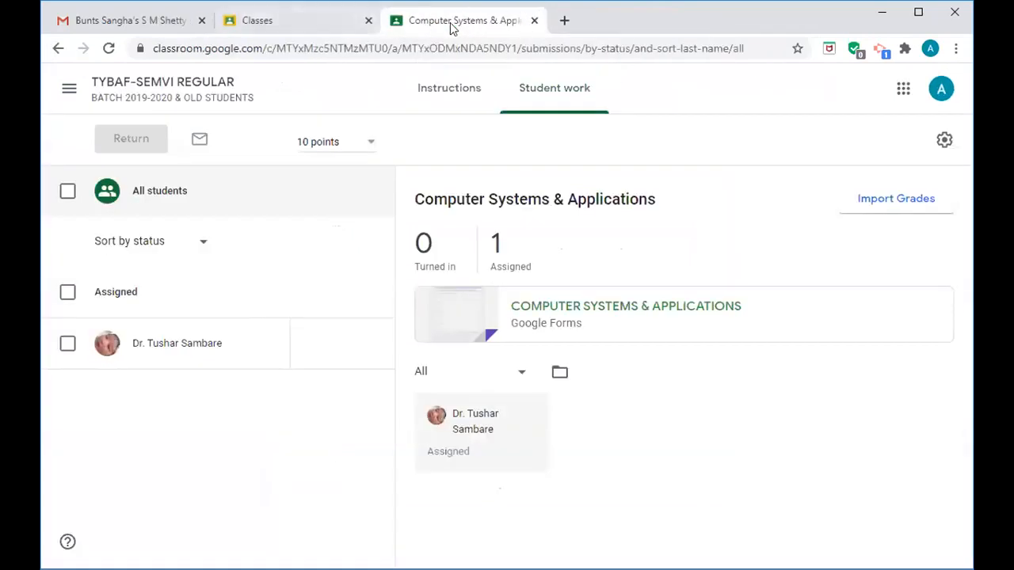
- Go to the TYBAF-SEMVI REGULAR class, dismiss the tip, and open the FM assignment's student work
{"action": "left_click", "coordinate": [301, 21]}
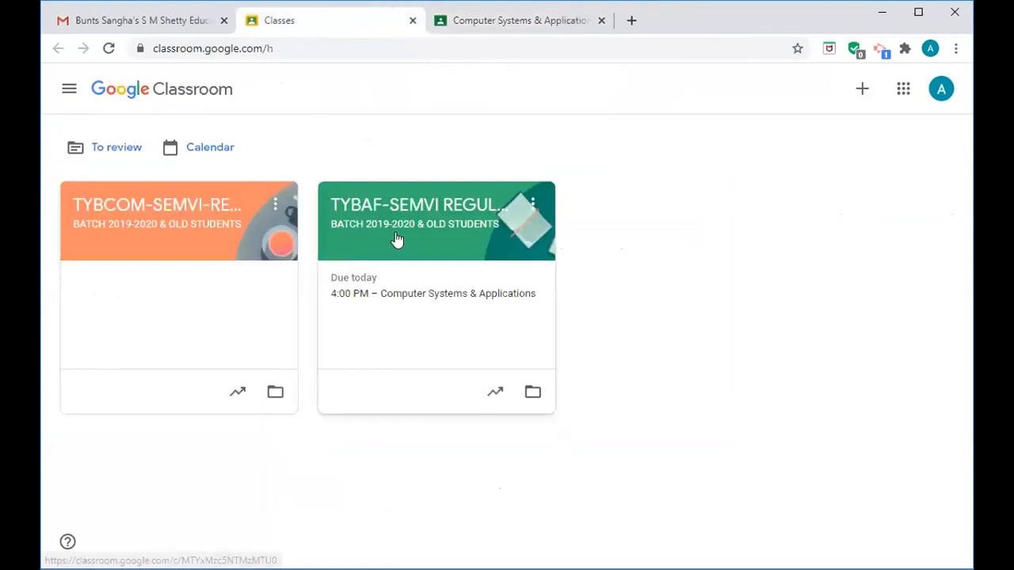
{"action": "left_click", "coordinate": [397, 240]}
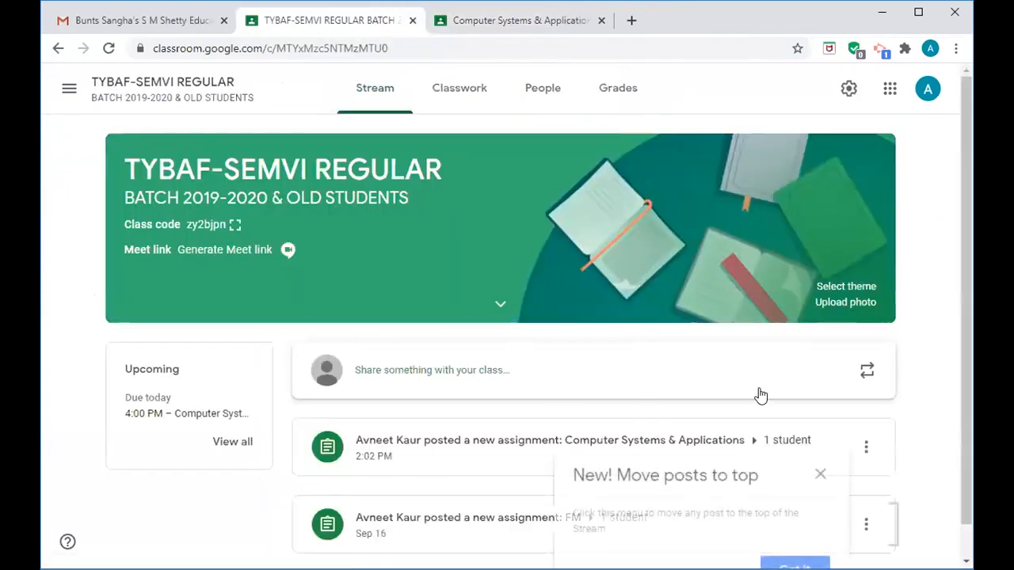
{"action": "scroll", "coordinate": [963, 376], "scroll_direction": "down", "scroll_amount": 1}
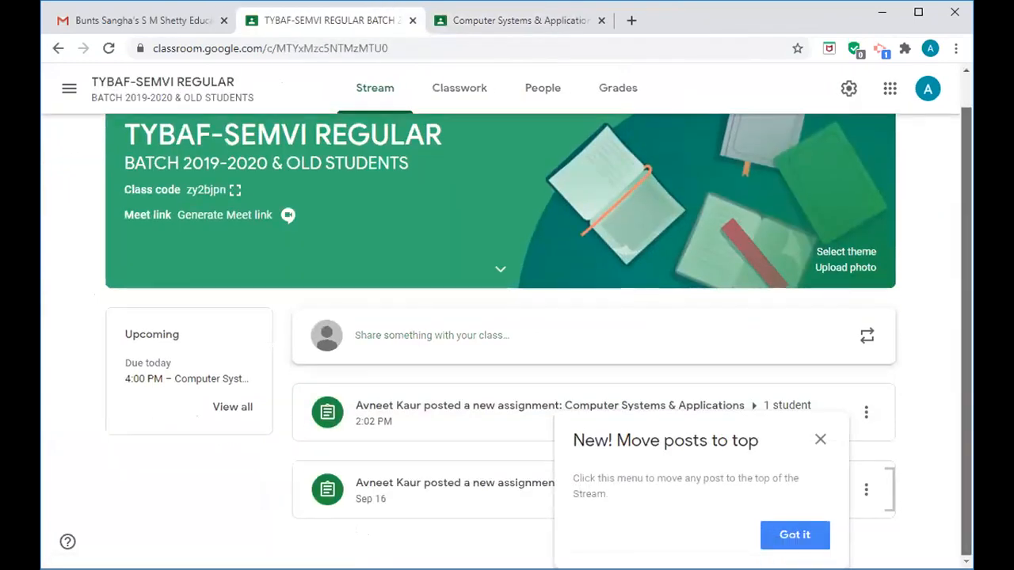
{"action": "left_click", "coordinate": [820, 442]}
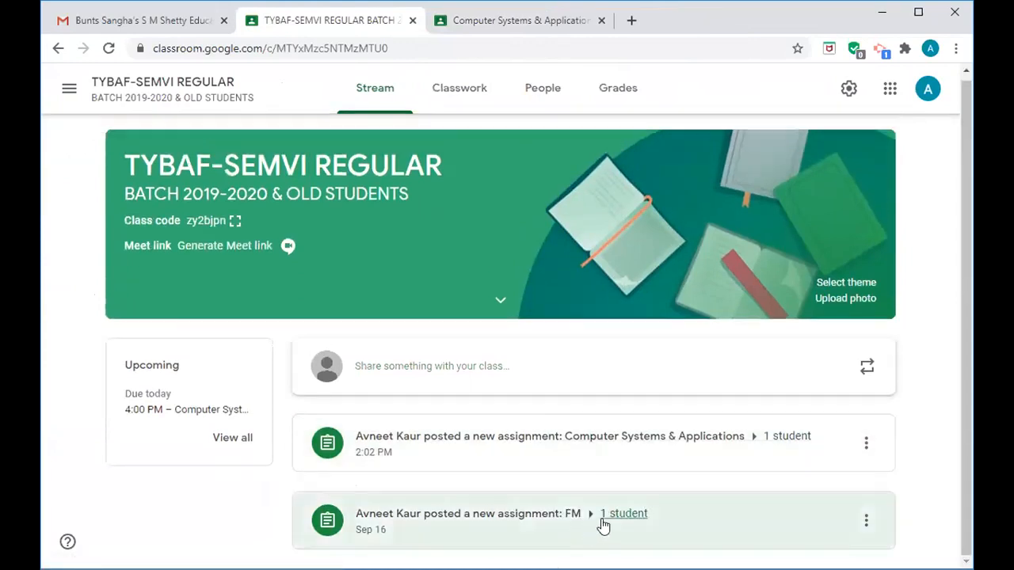
{"action": "left_click", "coordinate": [536, 528]}
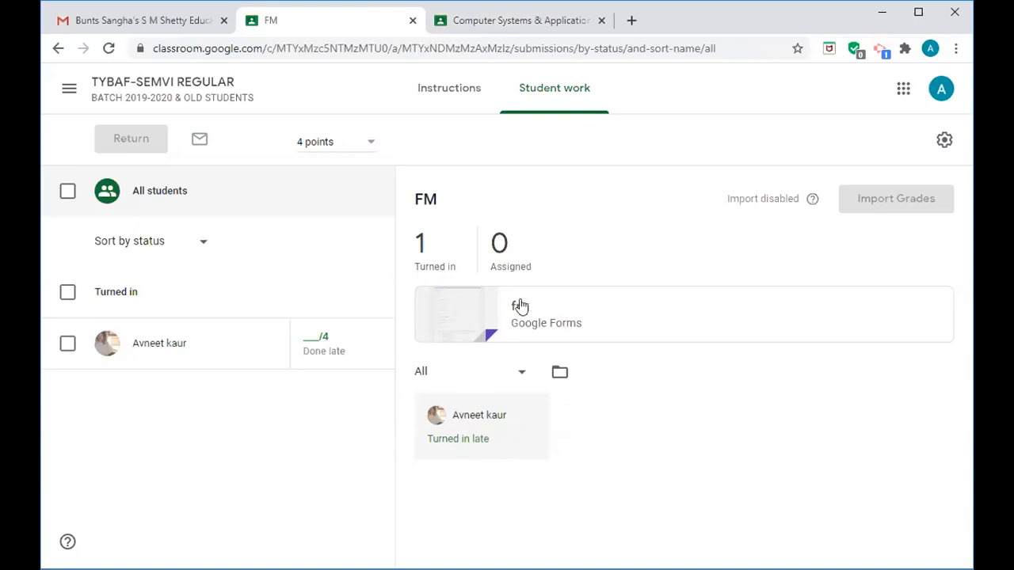
- Review the fm quiz's 2 responses summary and open them in the Blank Quiz (Responses) sheet
{"action": "left_click", "coordinate": [495, 314]}
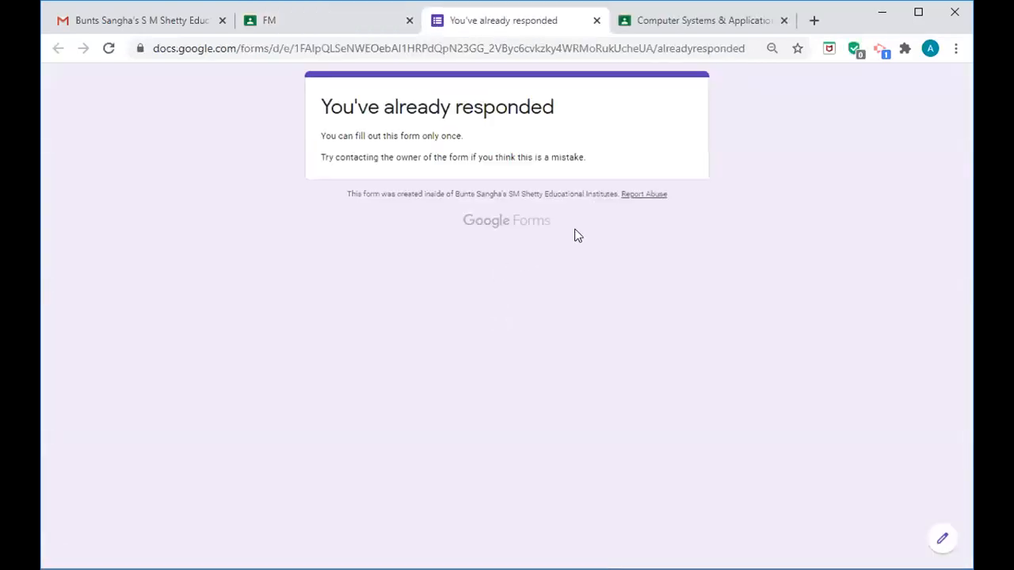
{"action": "left_click", "coordinate": [940, 542]}
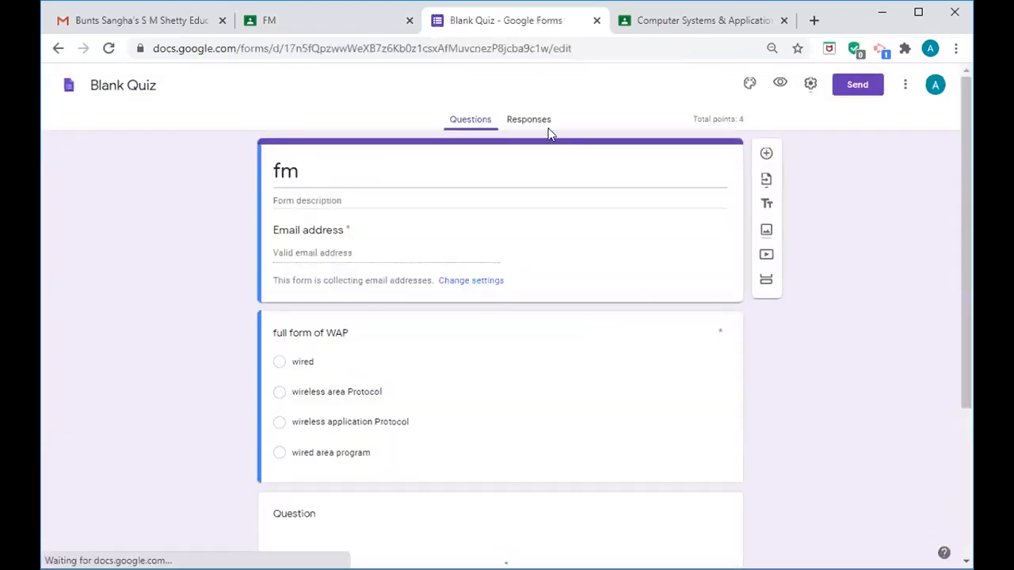
{"action": "left_click", "coordinate": [533, 122]}
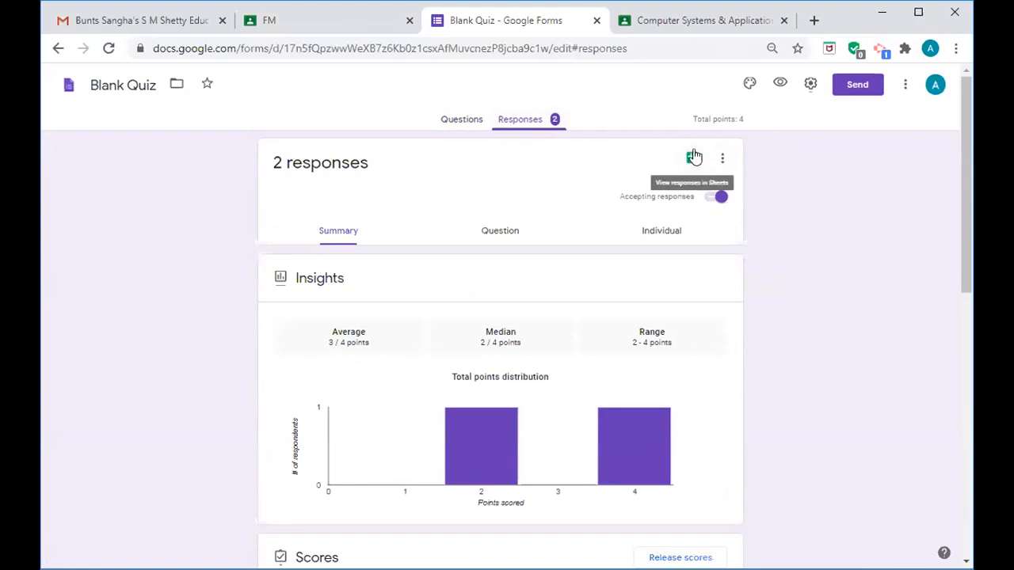
{"action": "left_click", "coordinate": [693, 161]}
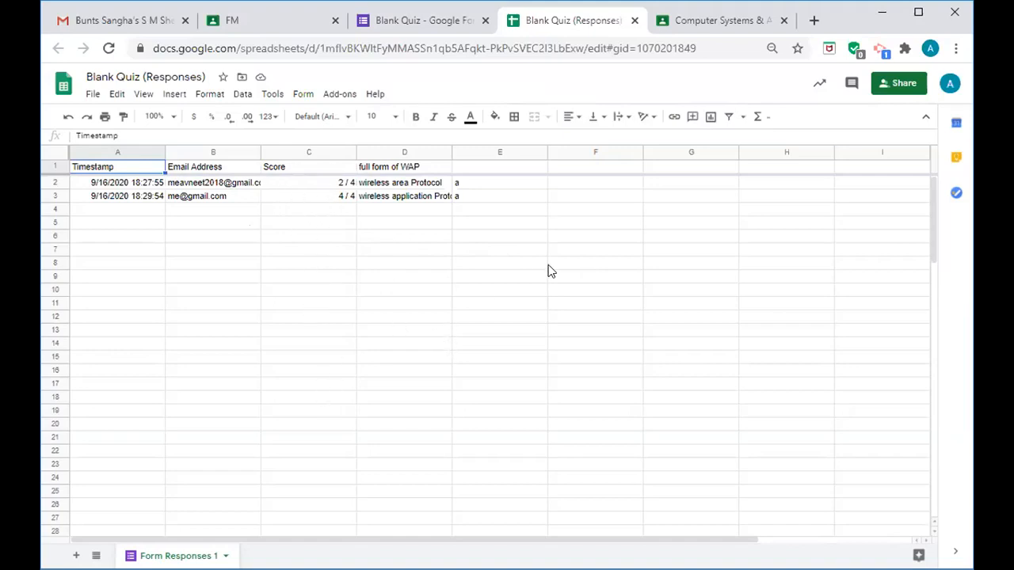
- Close the responses spreadsheet, the Computer Systems & Applications page, and the Blank Quiz editor tabs
{"action": "left_click", "coordinate": [634, 20]}
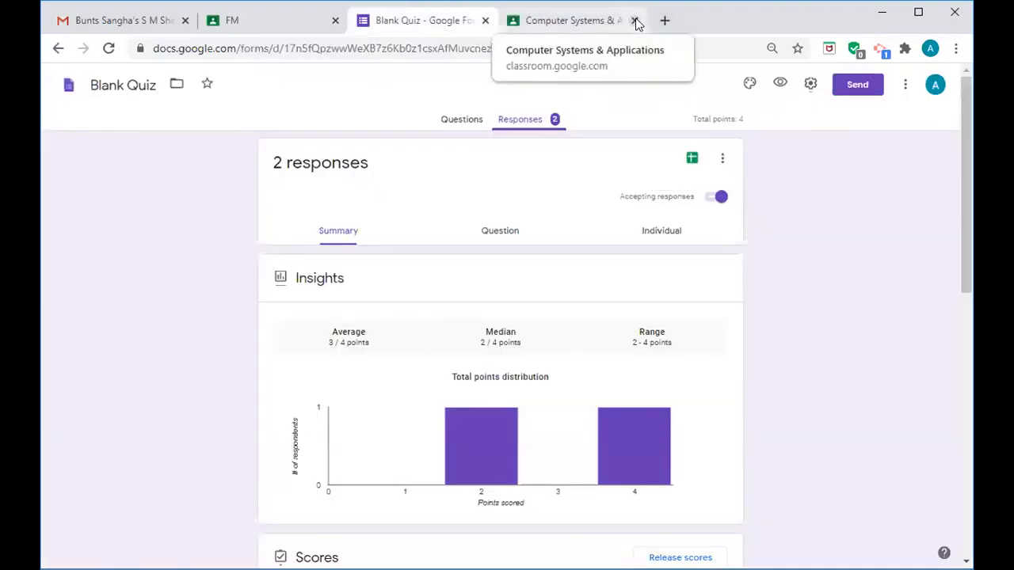
{"action": "left_click", "coordinate": [635, 20]}
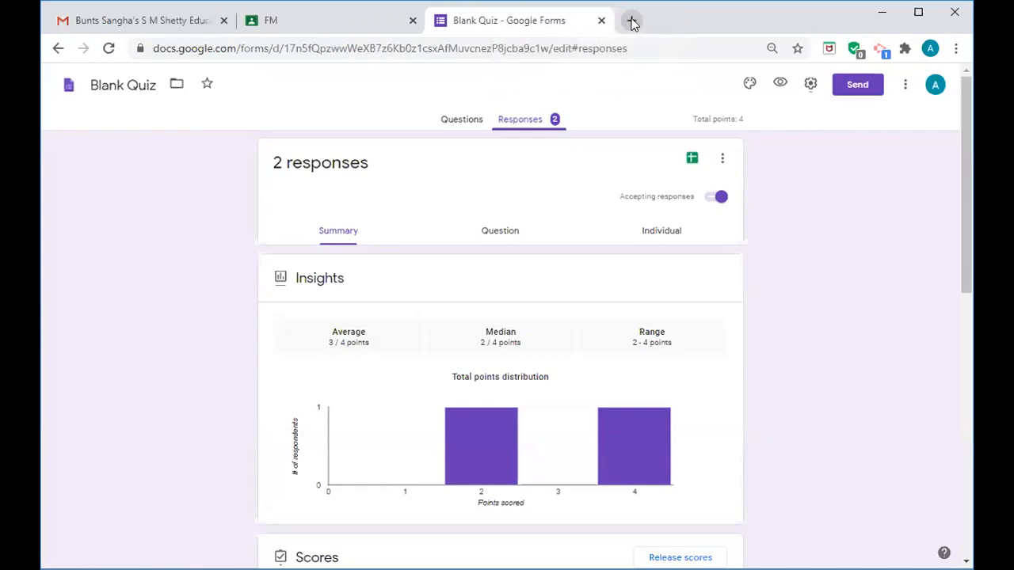
{"action": "left_click", "coordinate": [601, 22]}
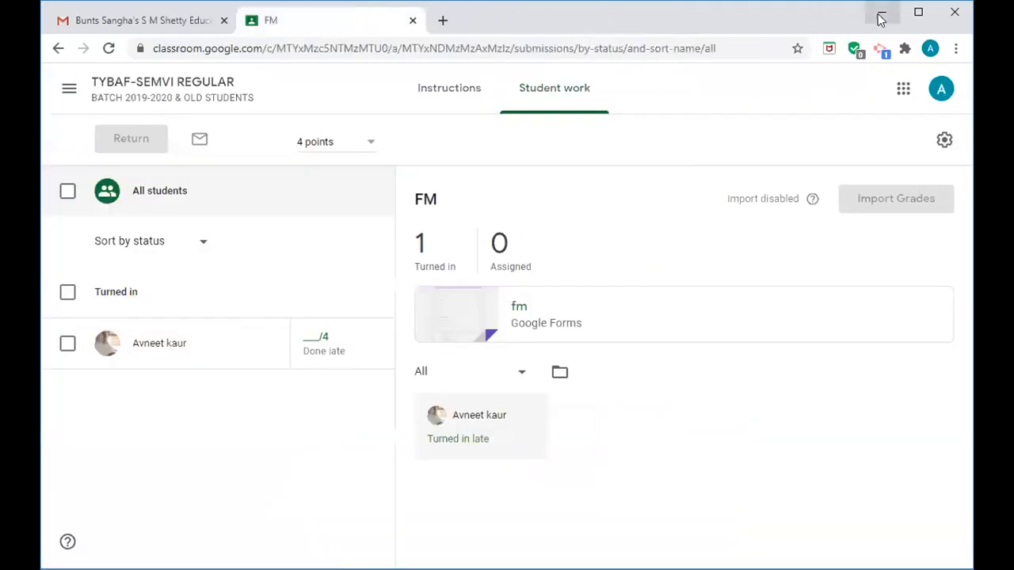
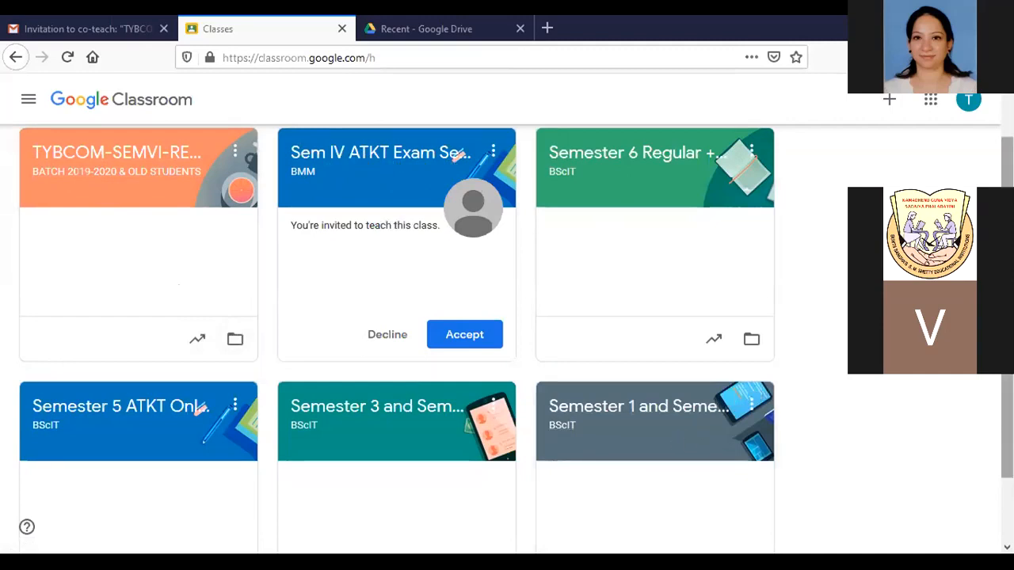
- Open the Semester 1 and Semester 2 ATKT Online MCQ Exam class and go to its People page
{"action": "scroll", "coordinate": [606, 335], "scroll_direction": "down", "scroll_amount": 1}
{"action": "left_click", "coordinate": [646, 356]}
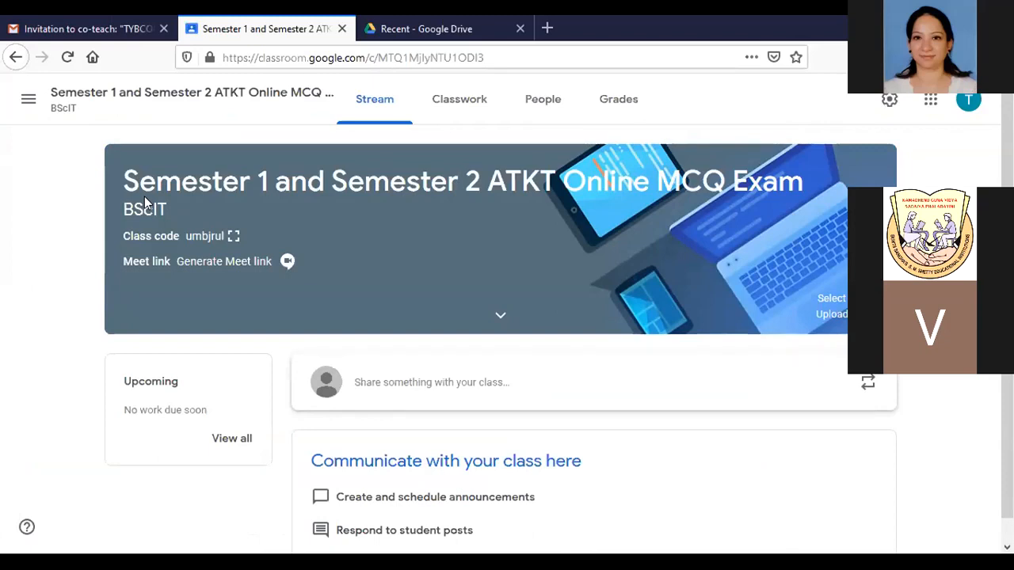
{"action": "left_click", "coordinate": [544, 100]}
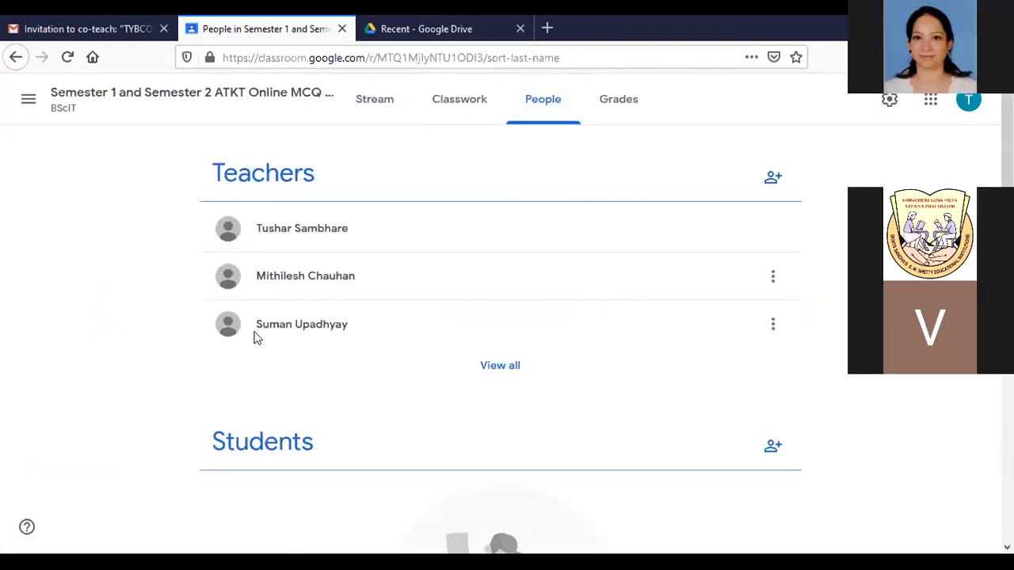
- View the Semester 1–2 class's full teacher list, then return to the Classes home page
{"action": "left_click", "coordinate": [500, 366]}
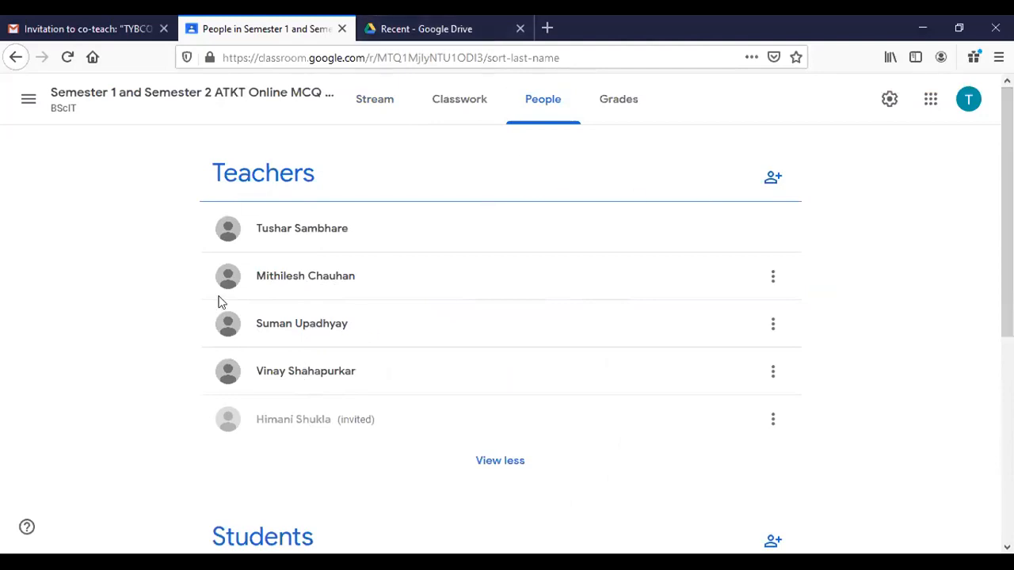
{"action": "scroll", "coordinate": [500, 317], "scroll_direction": "down", "scroll_amount": 2}
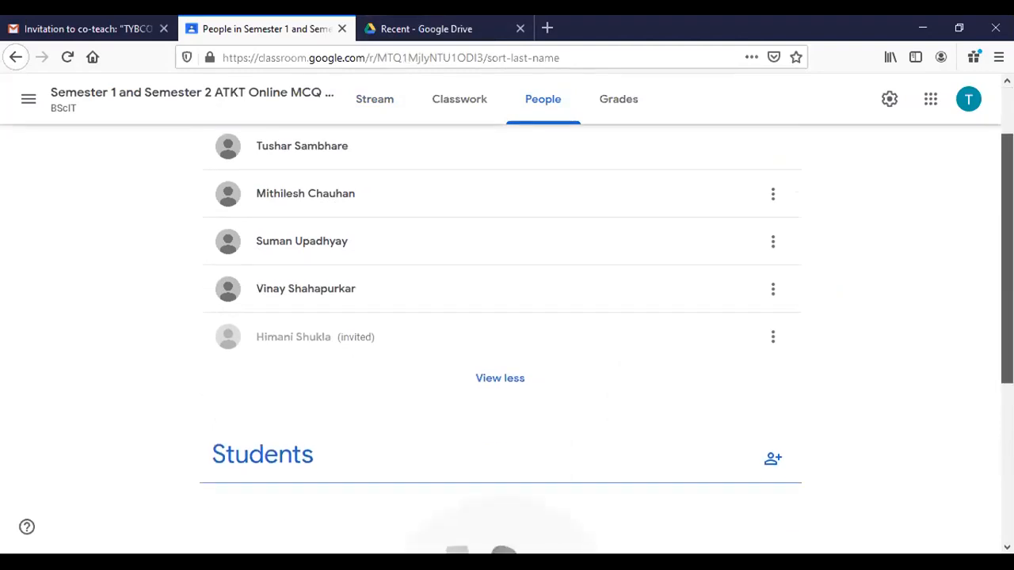
{"action": "scroll", "coordinate": [501, 316], "scroll_direction": "down", "scroll_amount": 3}
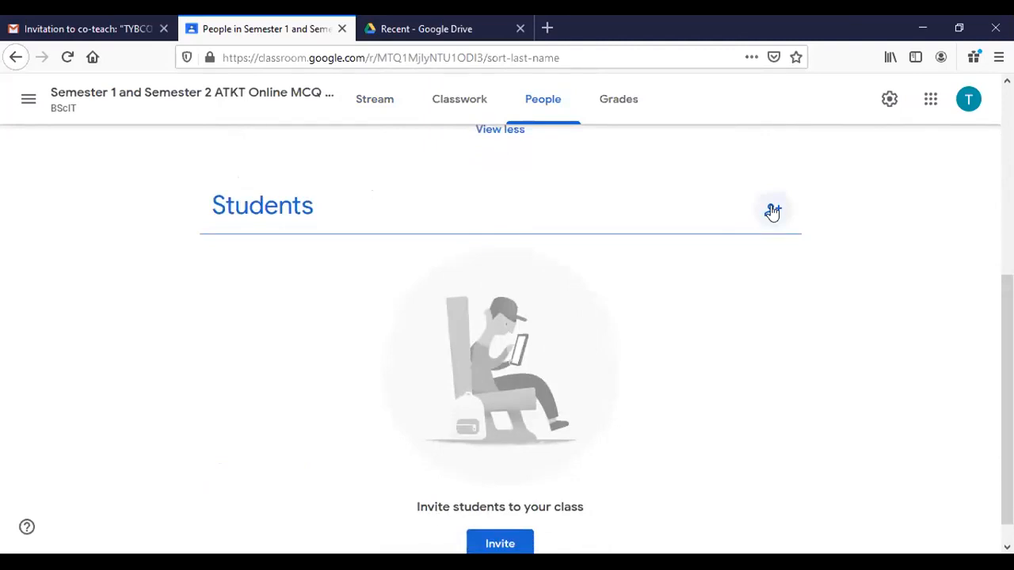
{"action": "left_click", "coordinate": [22, 110]}
{"action": "left_click", "coordinate": [61, 112]}
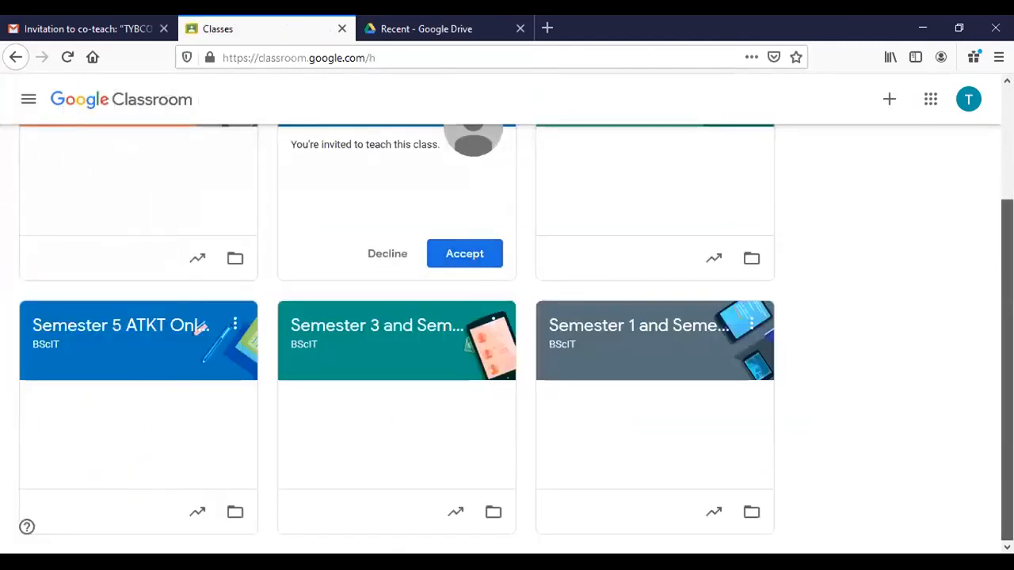
- Open the Semester 5 ATKT Online MCQ Exam class and highlight its title
{"action": "scroll", "coordinate": [1006, 317], "scroll_direction": "up", "scroll_amount": 2}
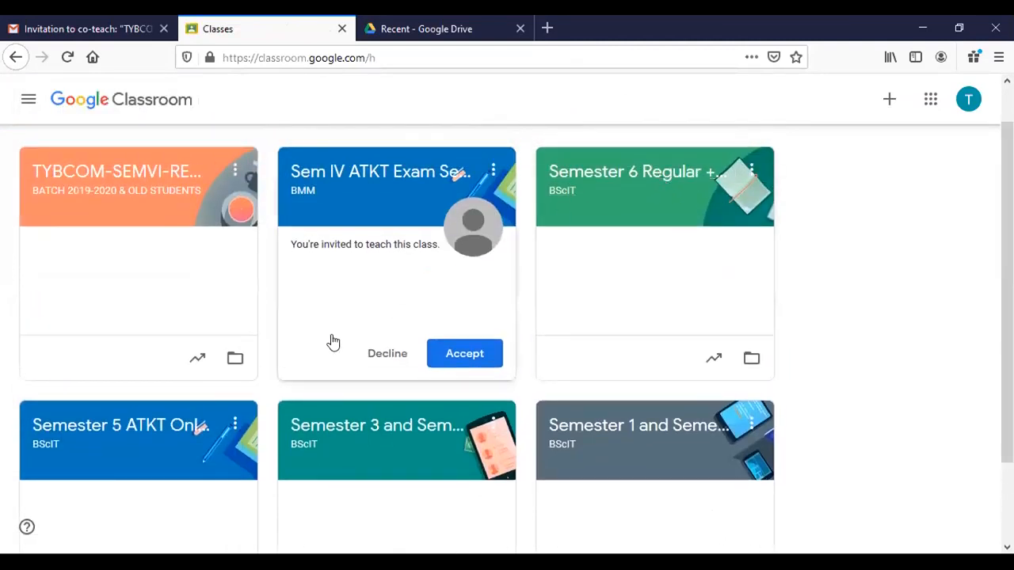
{"action": "left_click", "coordinate": [145, 428]}
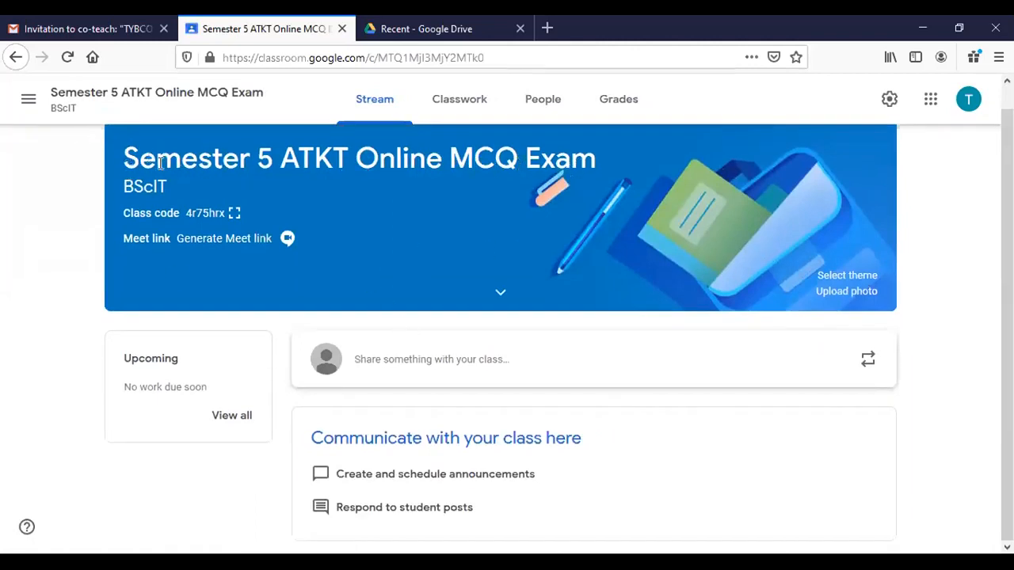
{"action": "left_click_drag", "start_coordinate": [119, 160], "coordinate": [591, 162]}
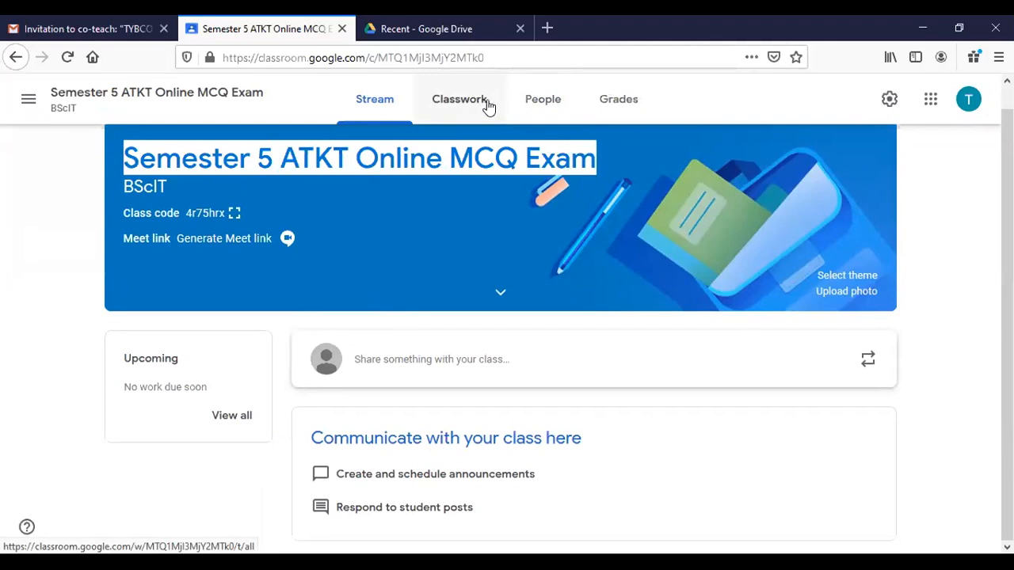
- Review the Semester 5 class's full teacher and invitation list, then return to Classes
{"action": "left_click", "coordinate": [537, 108]}
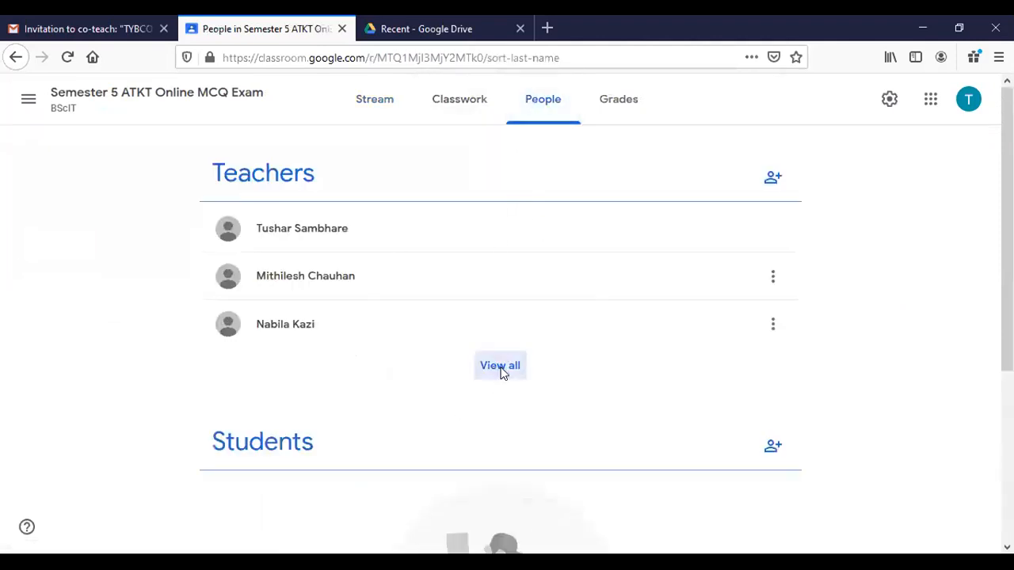
{"action": "left_click", "coordinate": [500, 366]}
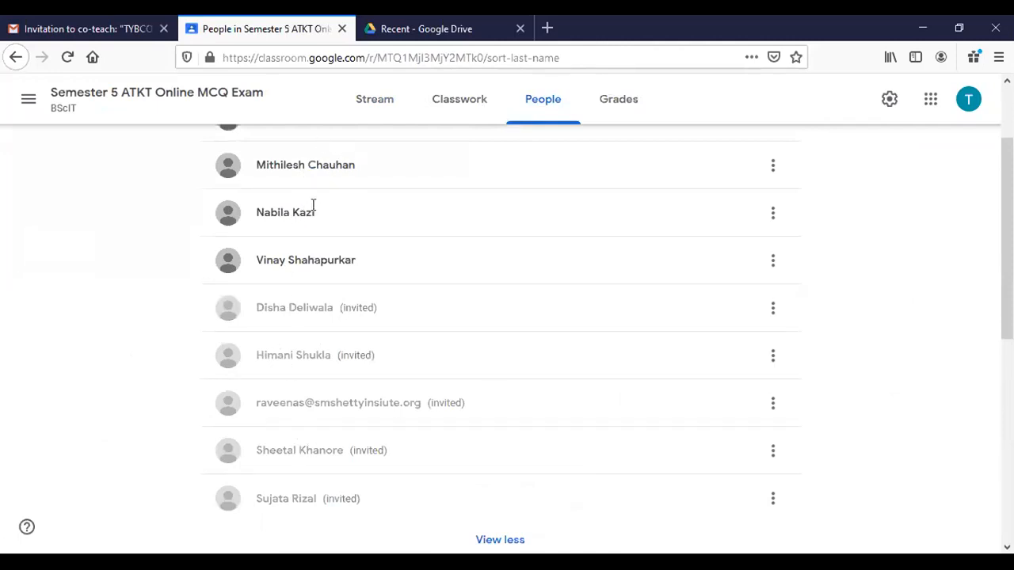
{"action": "left_click_drag", "start_coordinate": [265, 165], "coordinate": [360, 182]}
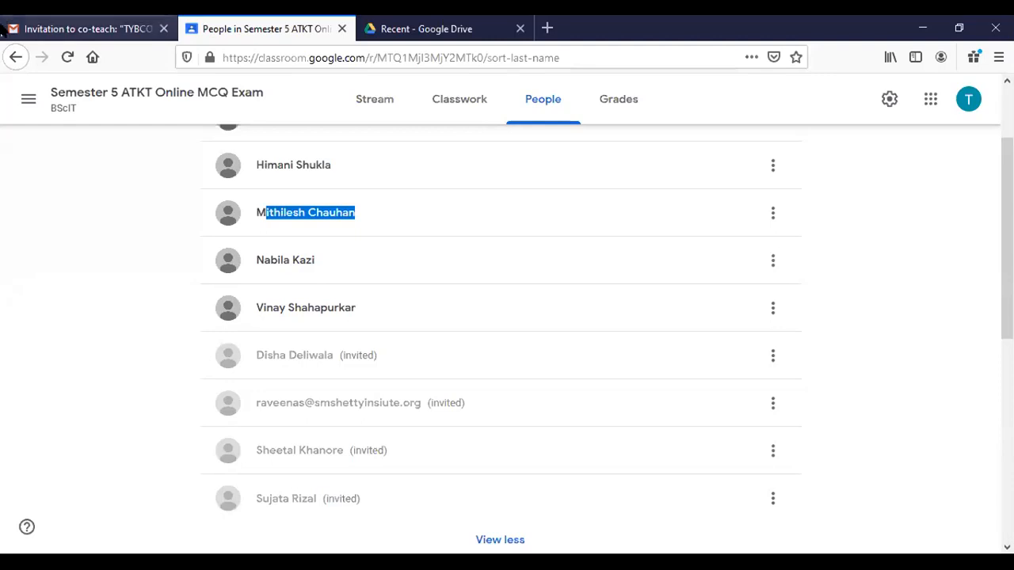
{"action": "left_click", "coordinate": [29, 99]}
{"action": "left_click", "coordinate": [78, 103]}
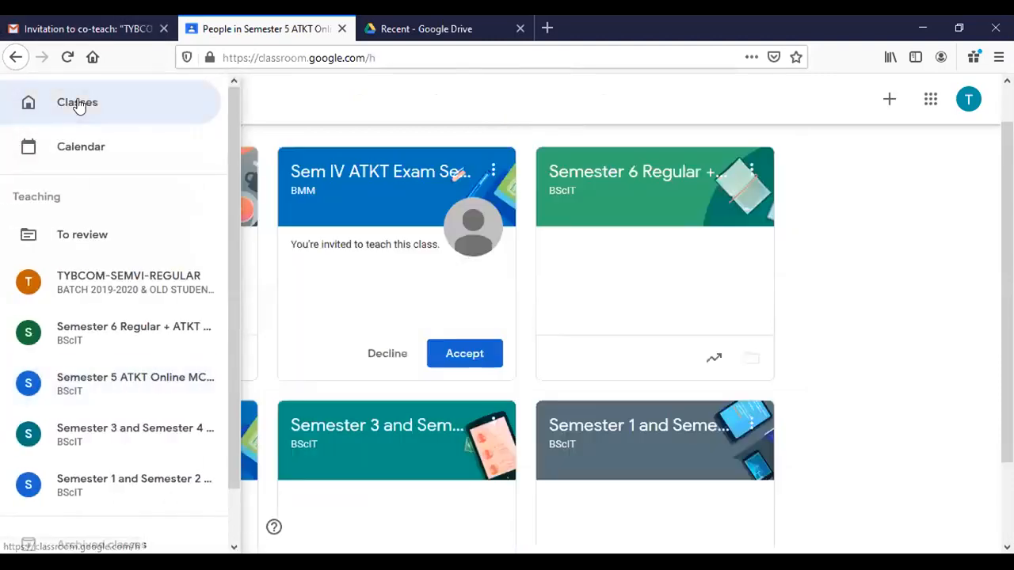
- Open the Semester 3 and Semester 4 exam class and highlight its title
{"action": "scroll", "coordinate": [385, 136], "scroll_direction": "down", "scroll_amount": 1}
{"action": "scroll", "coordinate": [370, 340], "scroll_direction": "down", "scroll_amount": 2}
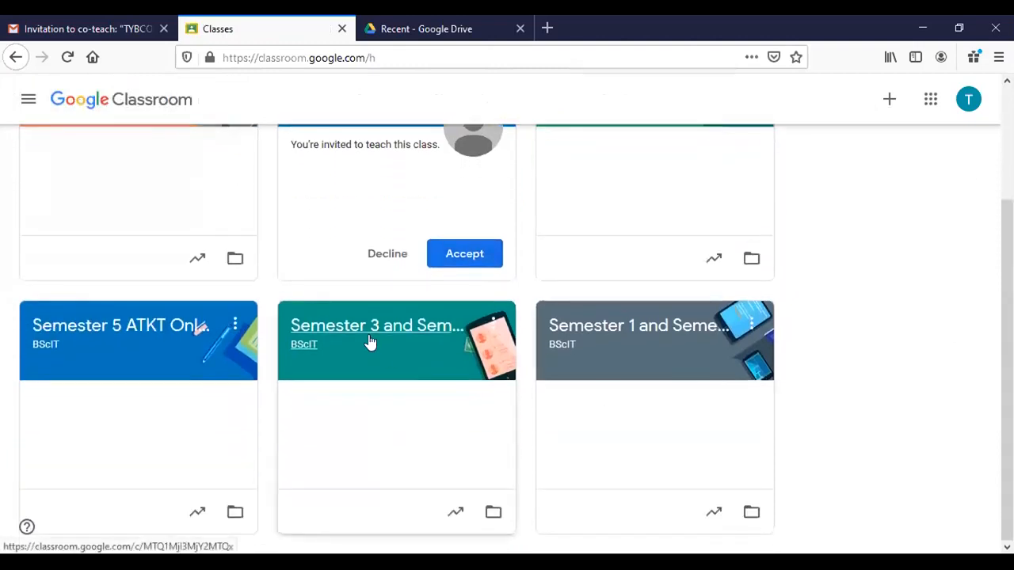
{"action": "scroll", "coordinate": [515, 301], "scroll_direction": "up", "scroll_amount": 3}
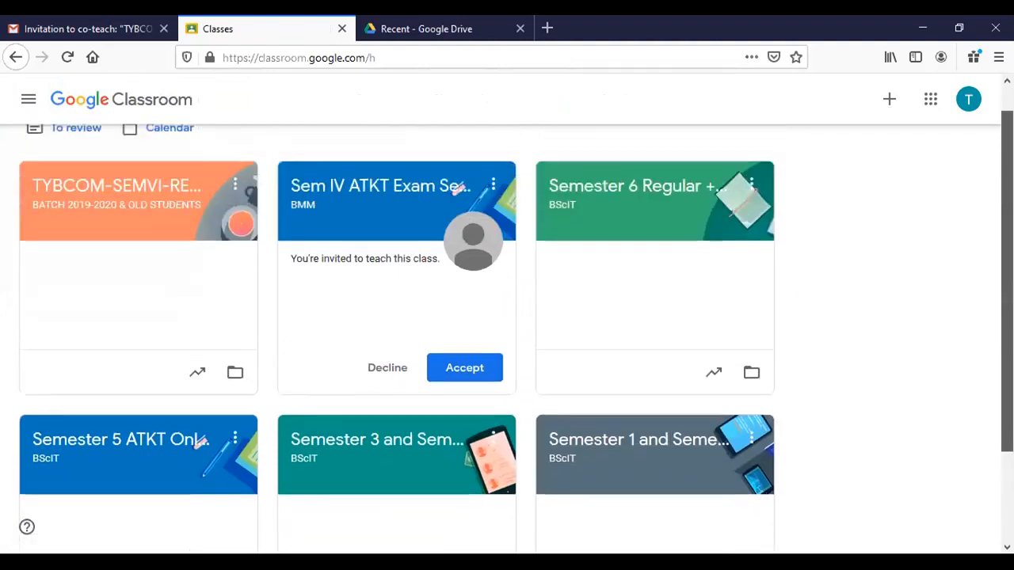
{"action": "left_click", "coordinate": [357, 440]}
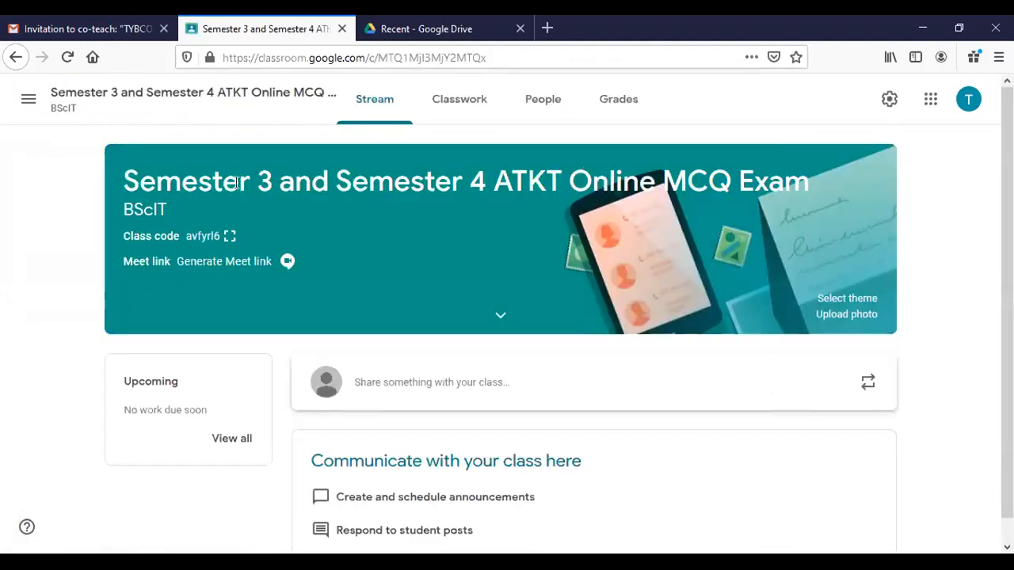
{"action": "left_click_drag", "start_coordinate": [124, 182], "coordinate": [567, 182]}
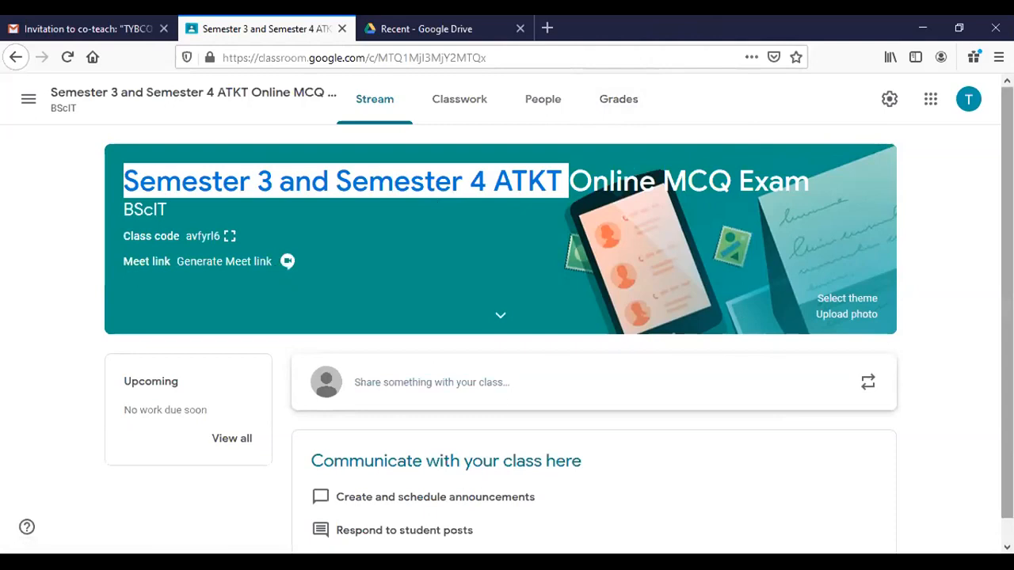
- Check the Semester 3–4 class's full teacher list, then return to the Classes home page
{"action": "scroll", "coordinate": [1007, 317], "scroll_direction": "down", "scroll_amount": 1}
{"action": "left_click", "coordinate": [550, 114]}
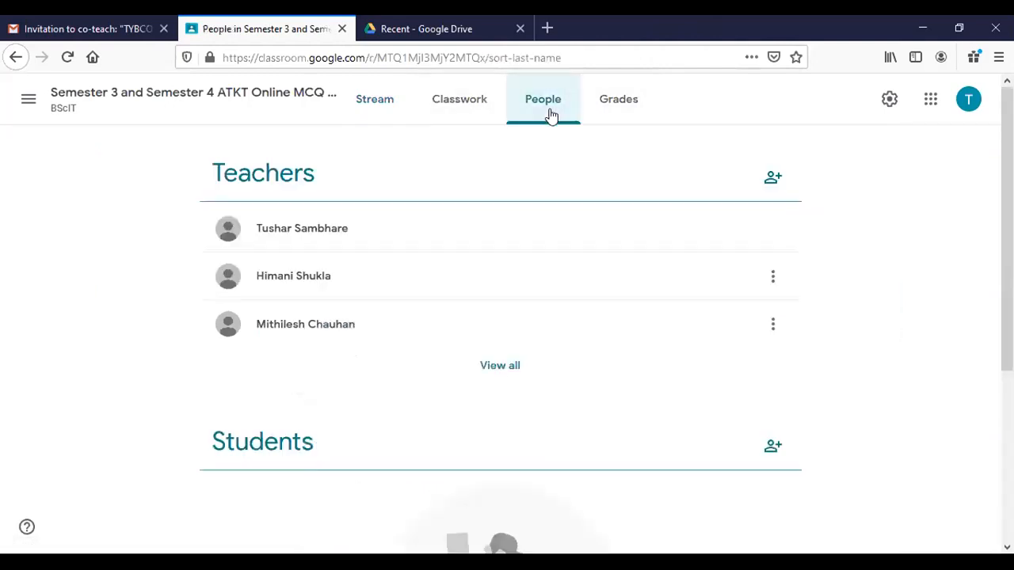
{"action": "left_click", "coordinate": [490, 371]}
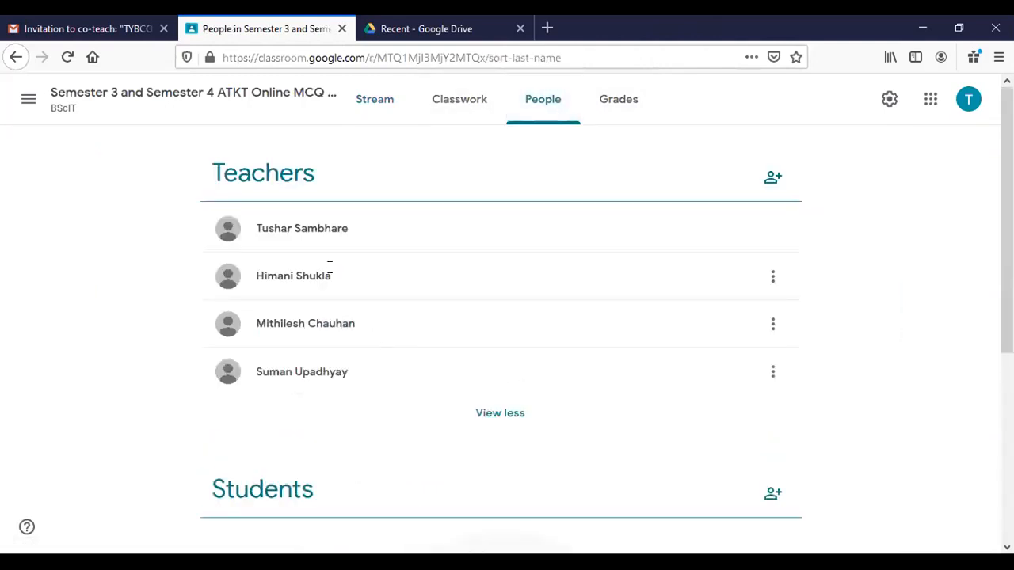
{"action": "left_click_drag", "start_coordinate": [270, 325], "coordinate": [317, 275]}
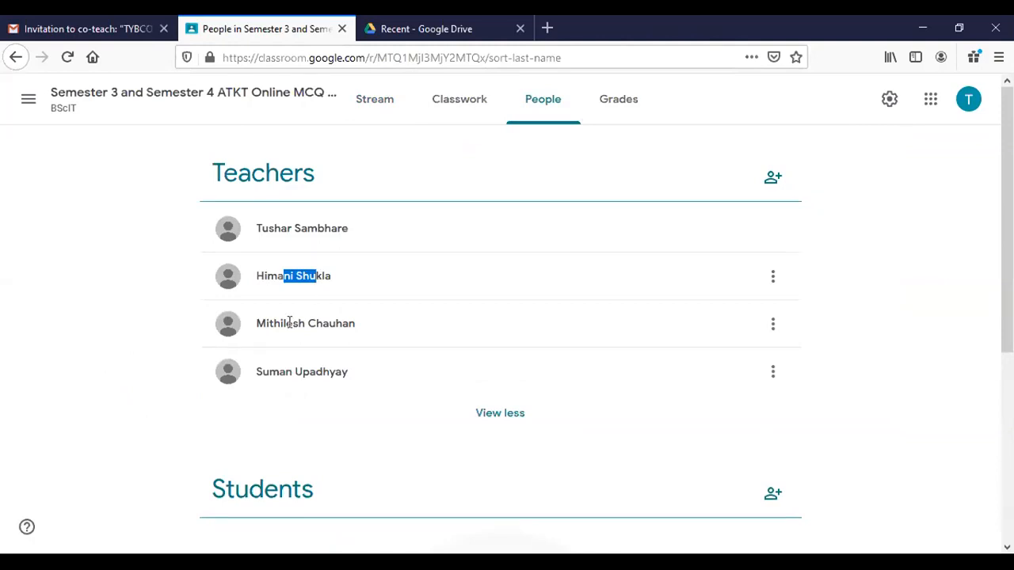
{"action": "left_click_drag", "start_coordinate": [280, 371], "coordinate": [377, 379]}
{"action": "left_click_drag", "start_coordinate": [274, 228], "coordinate": [327, 228]}
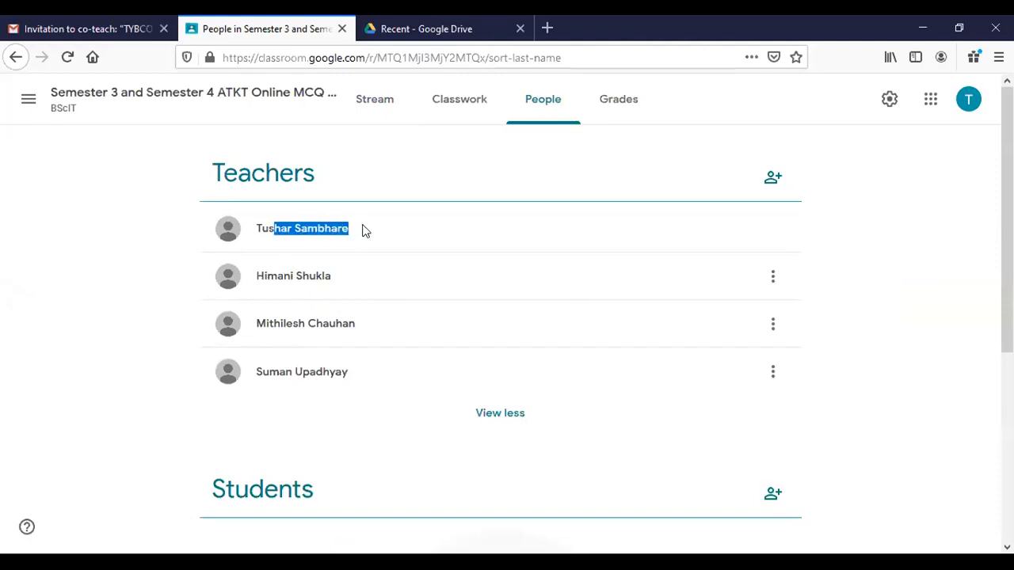
{"action": "left_click", "coordinate": [21, 111]}
{"action": "left_click", "coordinate": [22, 111]}
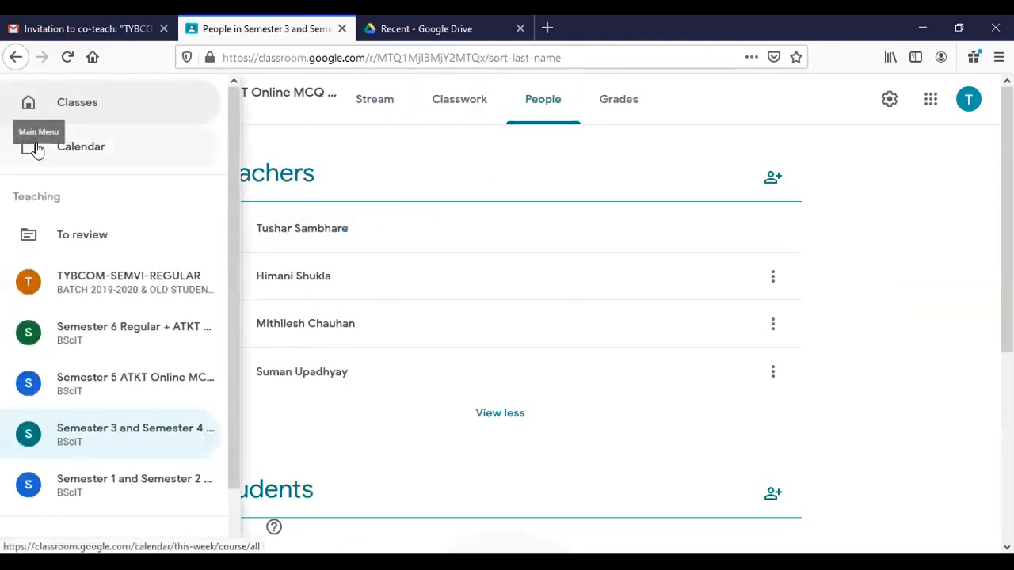
{"action": "left_click", "coordinate": [85, 117]}
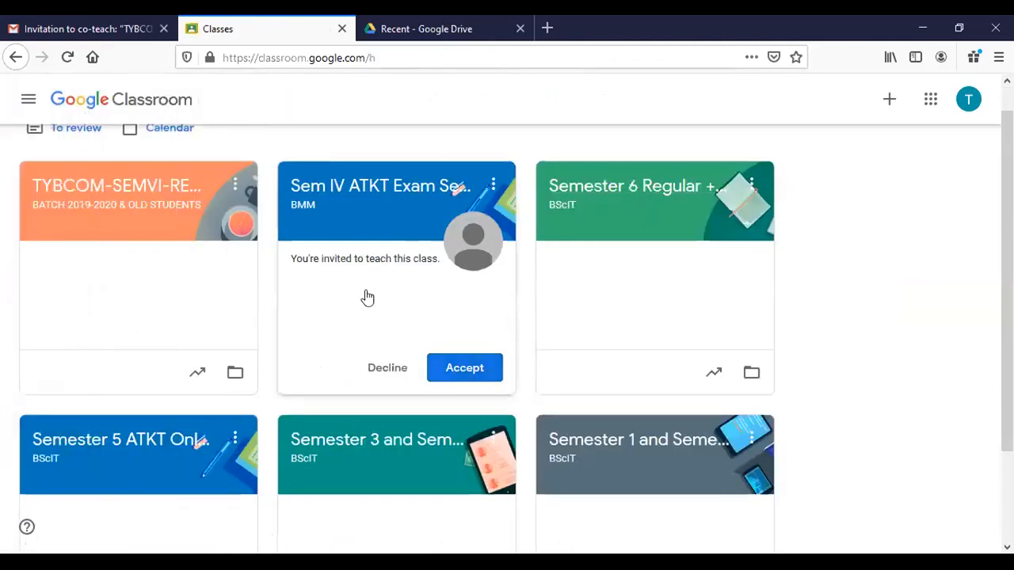
- Show every teacher and pending invitation for the Semester 5 ATKT Online MCQ Exam class
{"action": "left_click", "coordinate": [166, 447]}
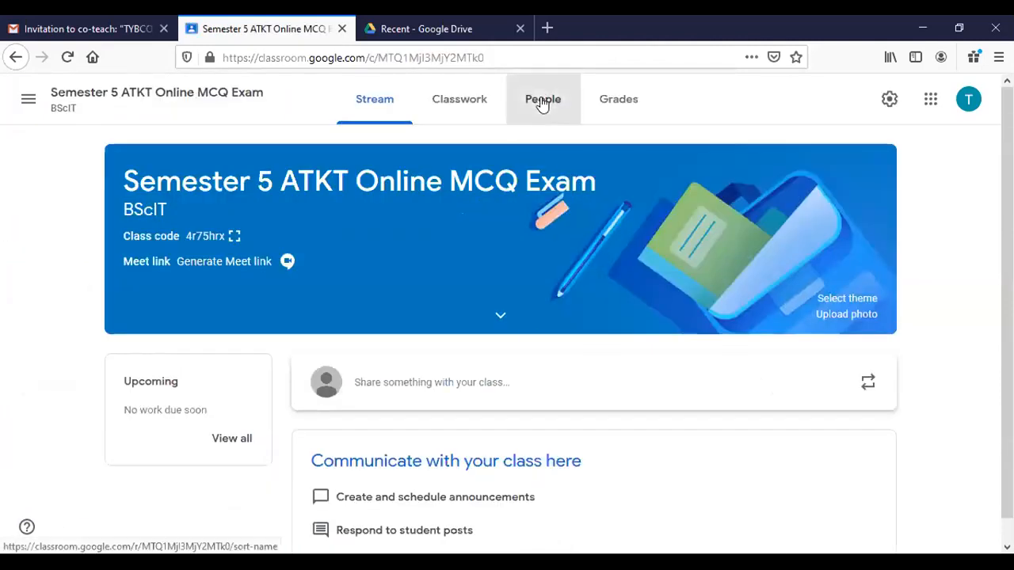
{"action": "left_click", "coordinate": [540, 101]}
{"action": "left_click", "coordinate": [507, 366]}
{"action": "scroll", "coordinate": [238, 252], "scroll_direction": "down", "scroll_amount": 2}
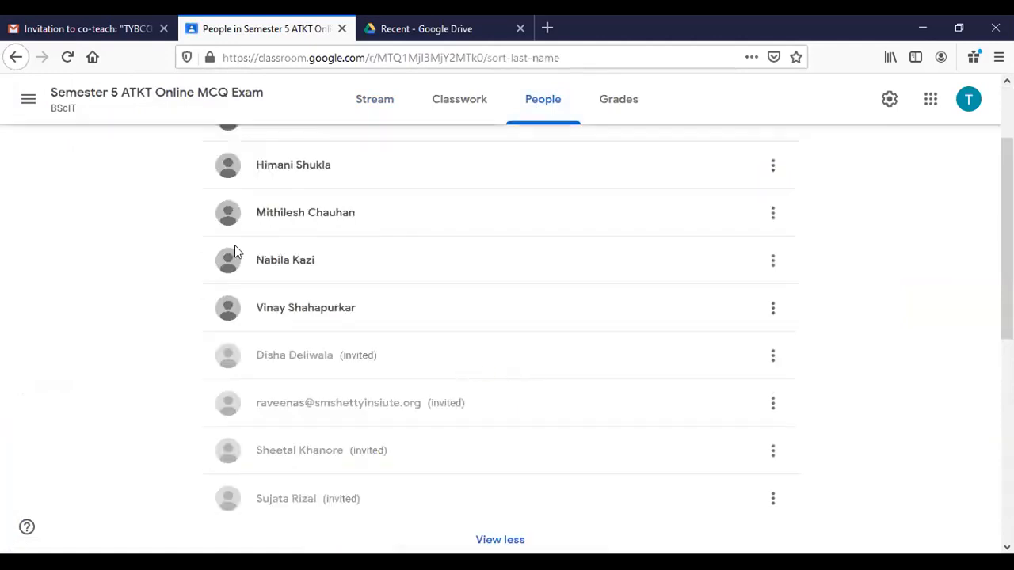
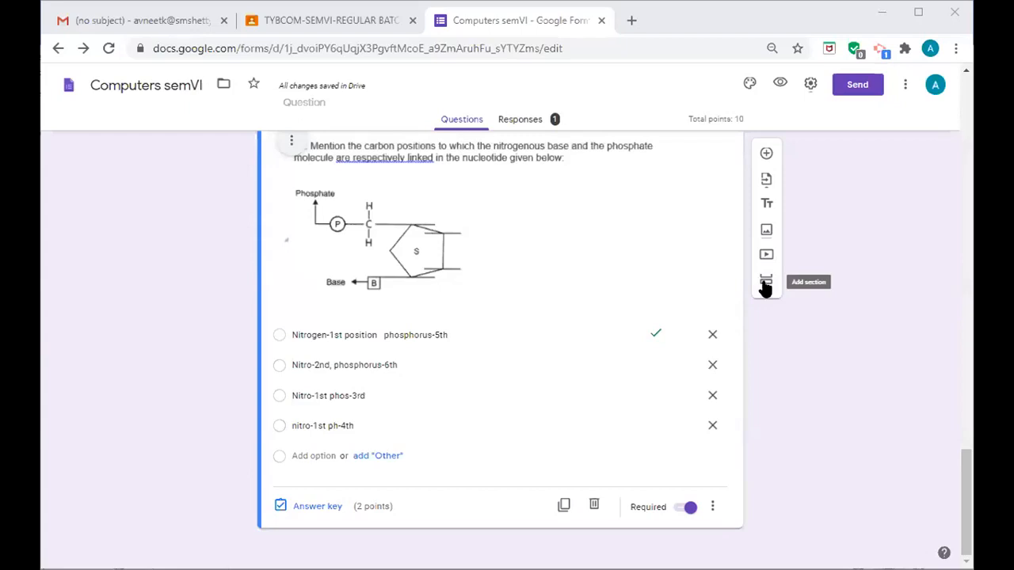
- Add a new section after the nucleotide question
{"action": "left_click", "coordinate": [764, 282]}
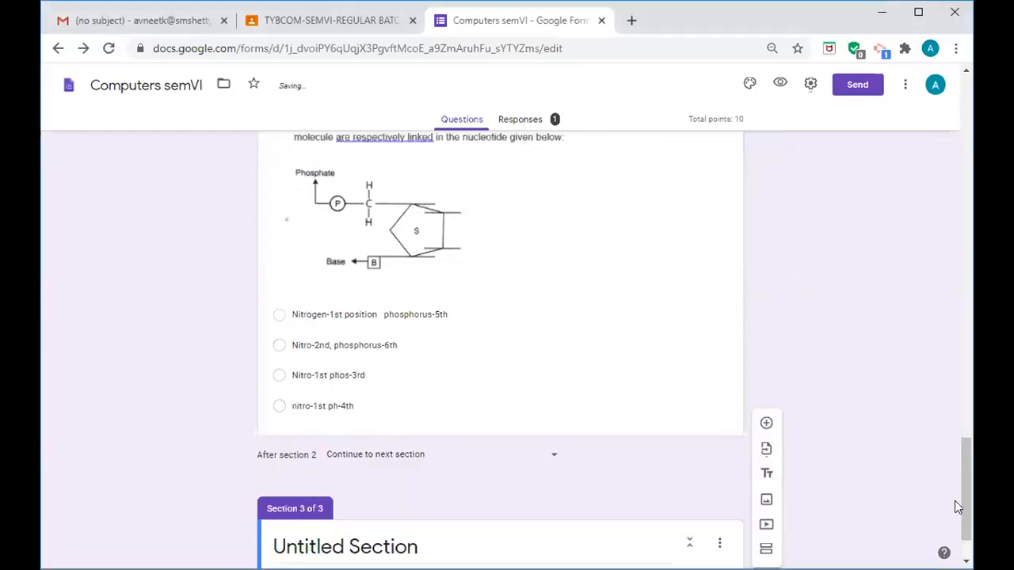
{"action": "left_click_drag", "start_coordinate": [967, 507], "coordinate": [966, 523]}
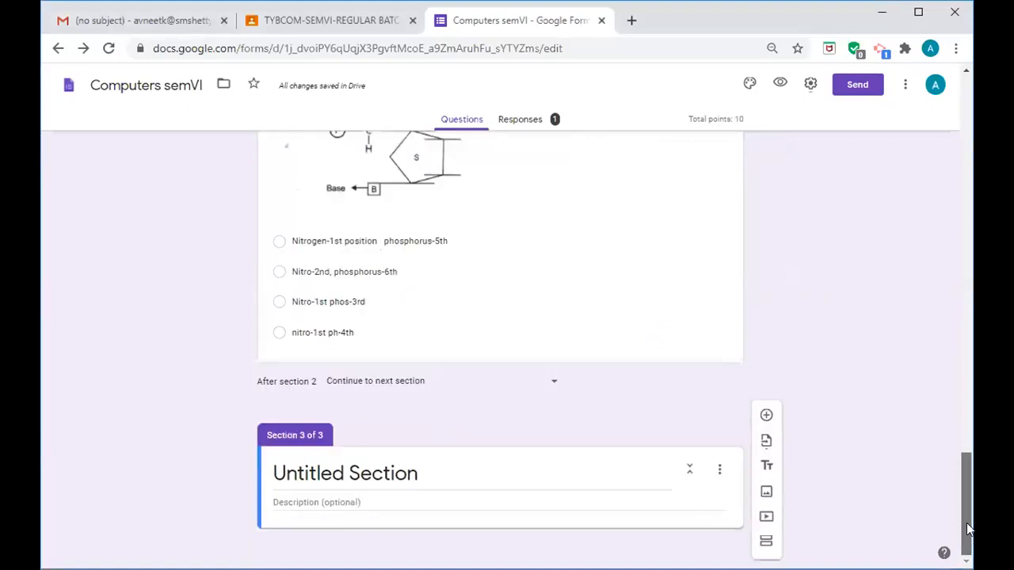
{"action": "left_click", "coordinate": [393, 464]}
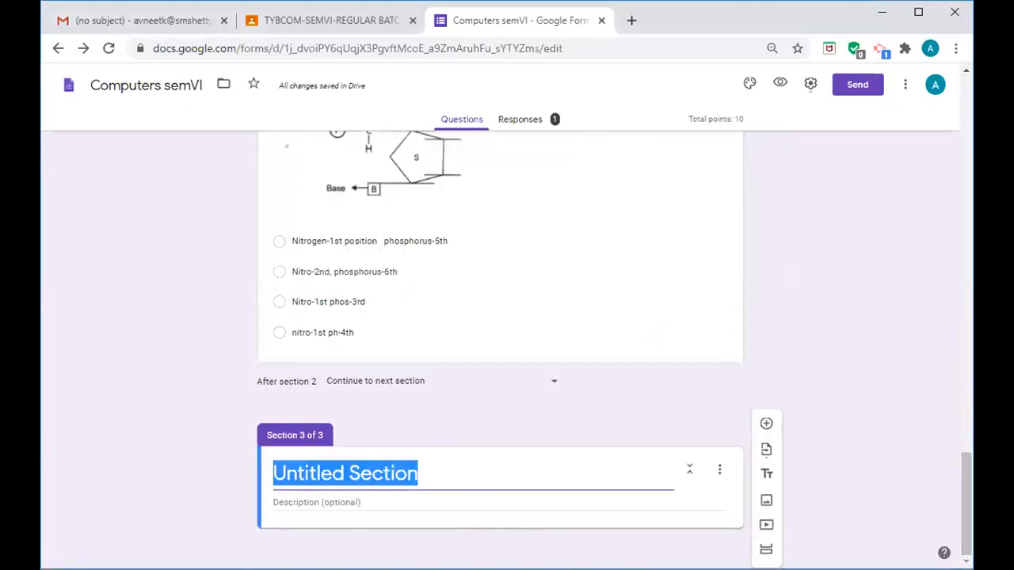
- Replace the placeholder section title with 'From the below information,answer the below questions'
{"action": "key", "text": "alt+Tab"}
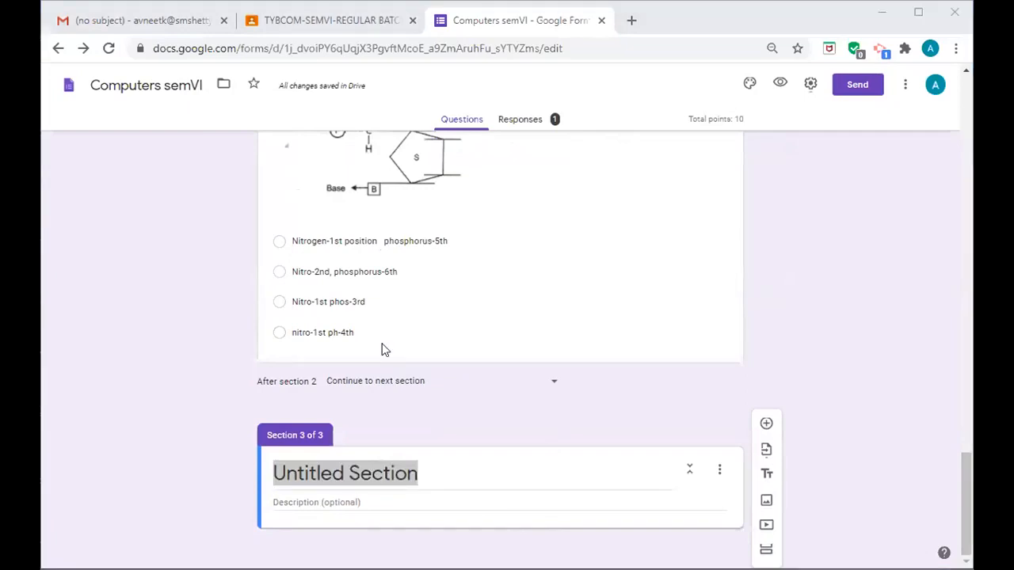
{"action": "key", "text": "alt+Tab"}
{"action": "left_click", "coordinate": [296, 473]}
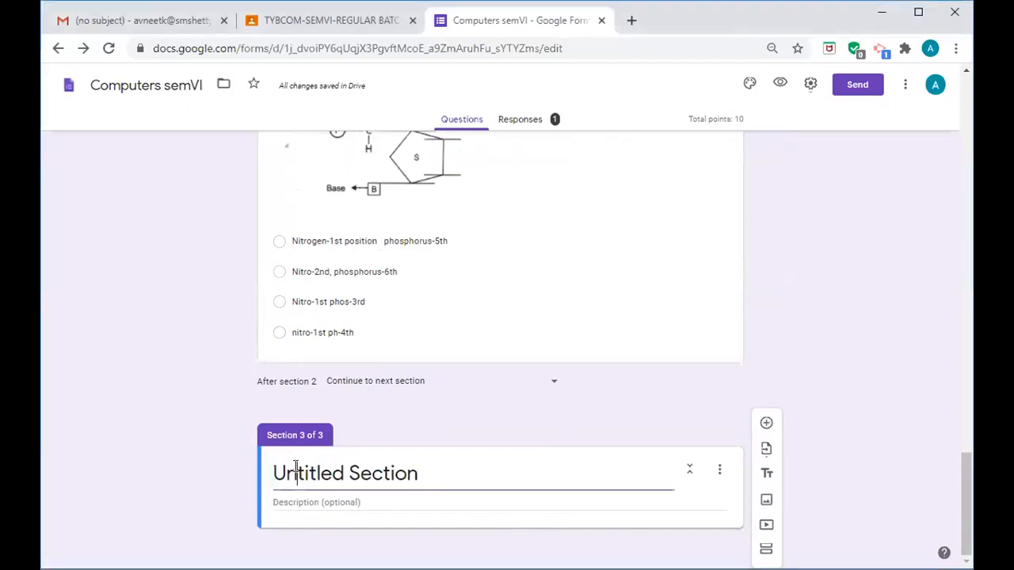
{"action": "left_click", "coordinate": [415, 473]}
{"action": "key", "text": "BackSpace"}
{"action": "key", "text": "BackSpace"}
{"action": "key", "text": "BackSpace"}
{"action": "key", "text": "BackSpace"}
{"action": "key", "text": "BackSpace"}
{"action": "key", "text": "BackSpace"}
{"action": "key", "text": "BackSpace"}
{"action": "key", "text": "BackSpace"}
{"action": "key", "text": "BackSpace"}
{"action": "key", "text": "BackSpace"}
{"action": "key", "text": "BackSpace"}
{"action": "key", "text": "BackSpace"}
{"action": "key", "text": "BackSpace"}
{"action": "key", "text": "BackSpace"}
{"action": "key", "text": "BackSpace"}
{"action": "key", "text": "BackSpace"}
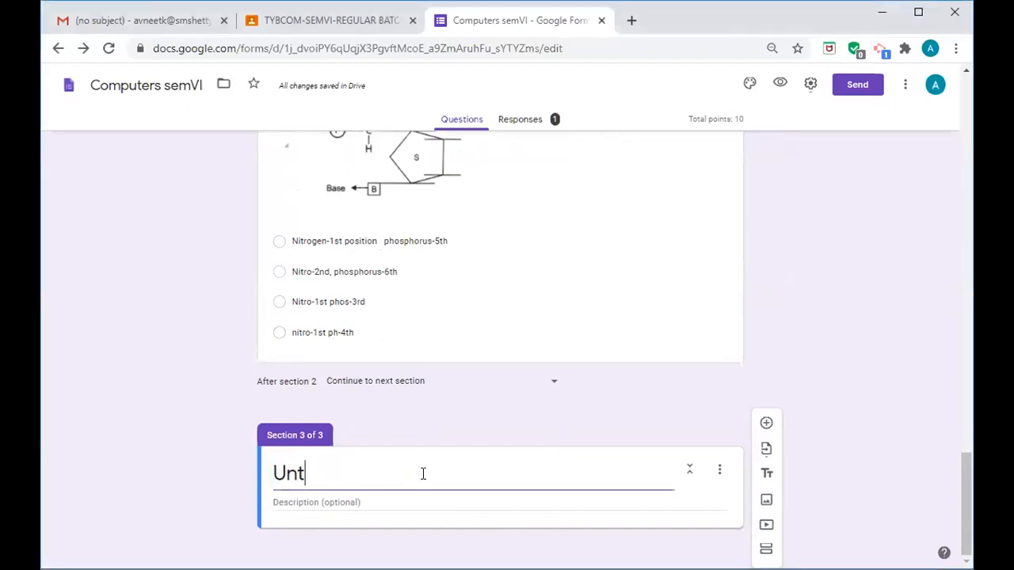
{"action": "type", "text": "From the below information,answer the below questions"}
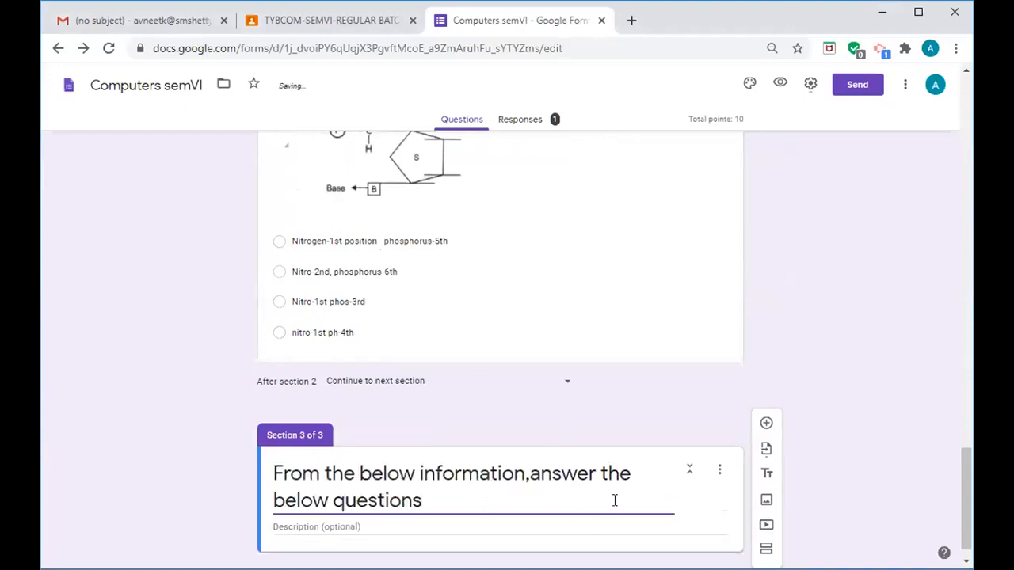
{"action": "left_click_drag", "start_coordinate": [965, 494], "coordinate": [965, 506]}
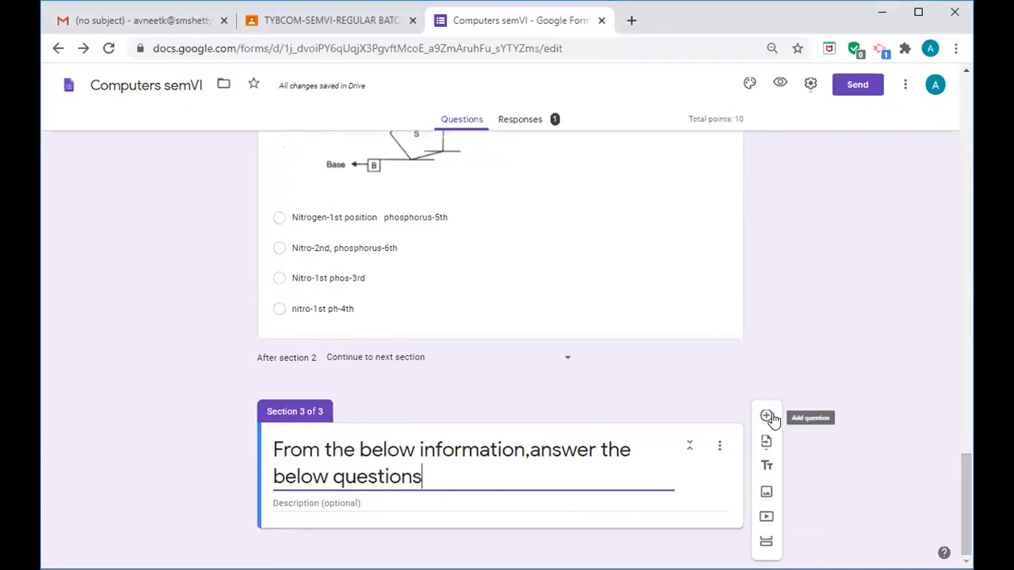
{"action": "left_click", "coordinate": [370, 504]}
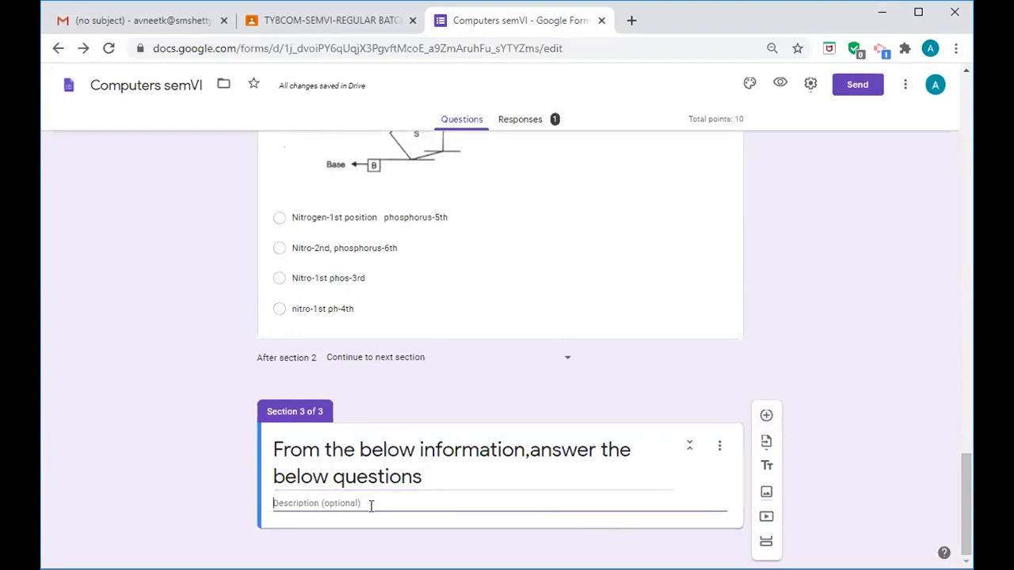
- Paste the Mangal Co. and Star Co. merger case as Section 3's description, then add a question
{"action": "key", "text": "alt+Tab"}
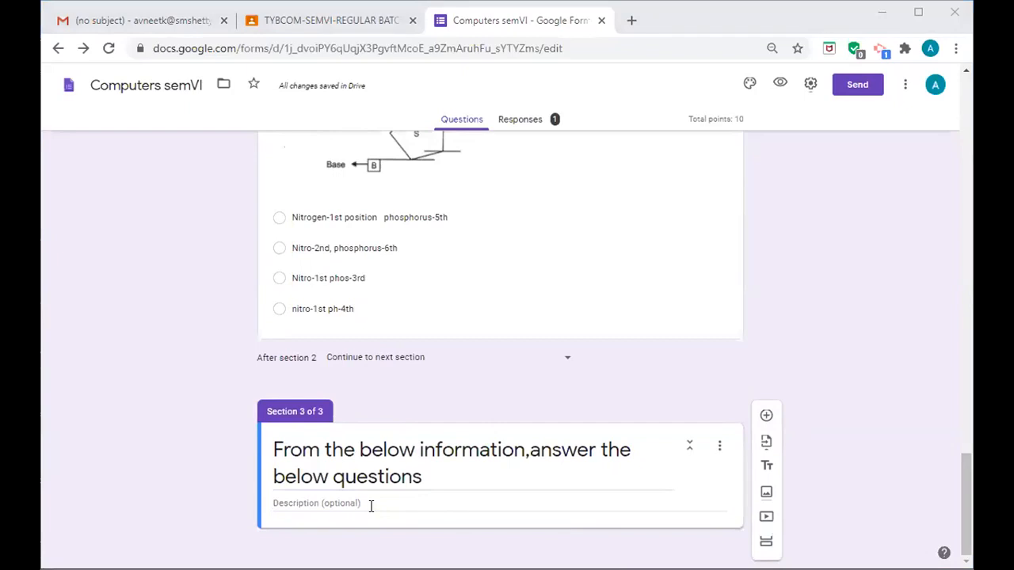
{"action": "left_click", "coordinate": [293, 502]}
{"action": "type", "text": "Mangal Co. is studying the possible acquisition of Star Co. by way of merger. The following data are available in respect of the companies:"}
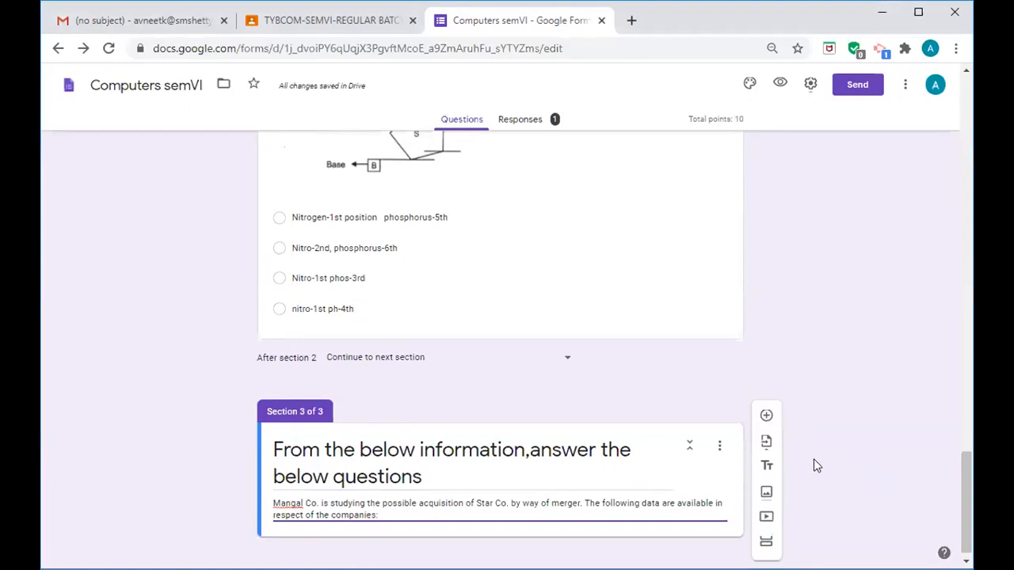
{"action": "left_click", "coordinate": [765, 418]}
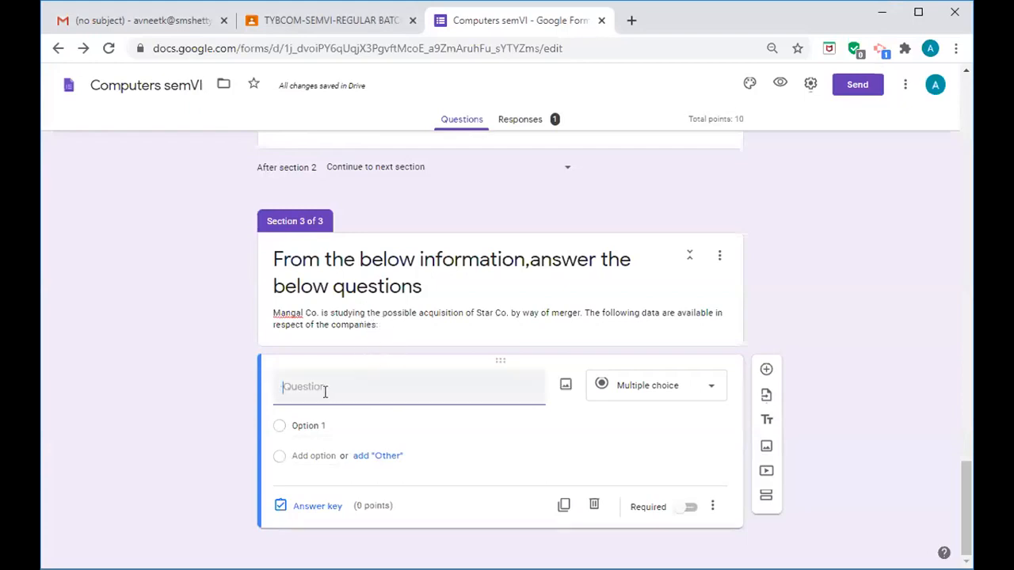
- Enter the question text 'The EPS before merger of Mangal Co and Star Co. are_____'
{"action": "type", "text": "the"}
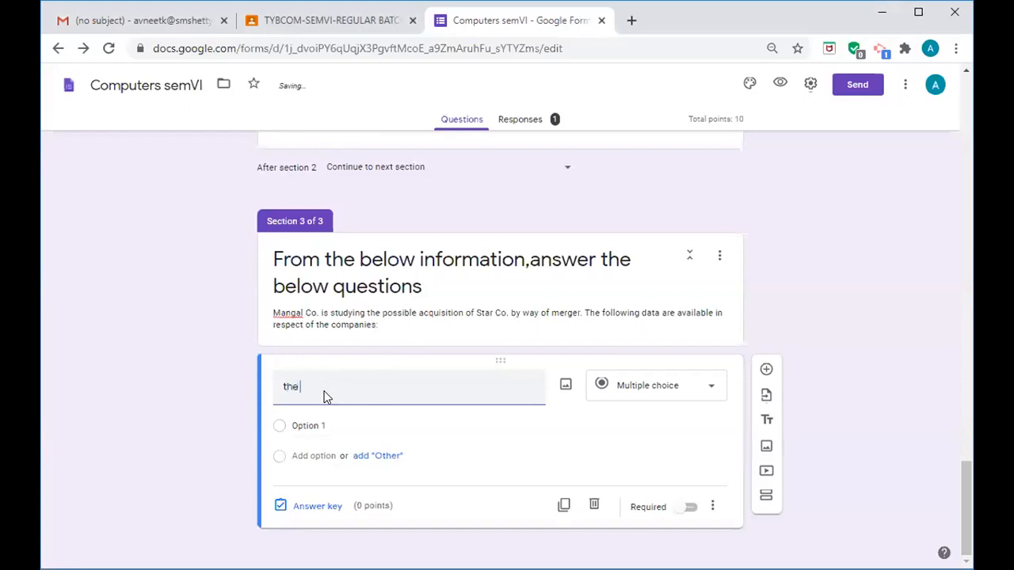
{"action": "key", "text": "BackSpace"}
{"action": "key", "text": "BackSpace"}
{"action": "key", "text": "BackSpace"}
{"action": "type", "text": "The W"}
{"action": "key", "text": "BackSpace"}
{"action": "type", "text": "EPS before merger of Mang"}
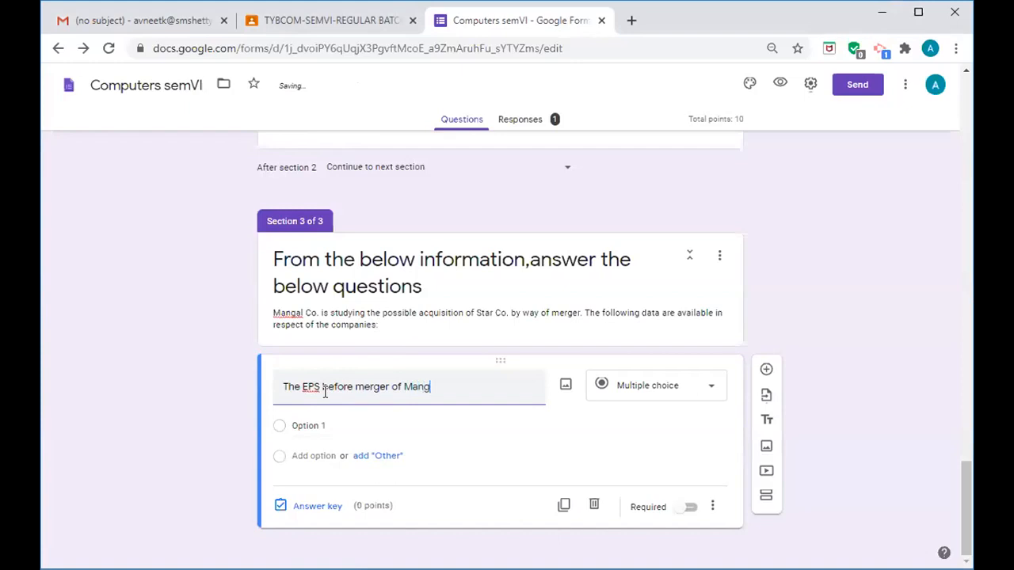
{"action": "type", "text": "al Co and Star "}
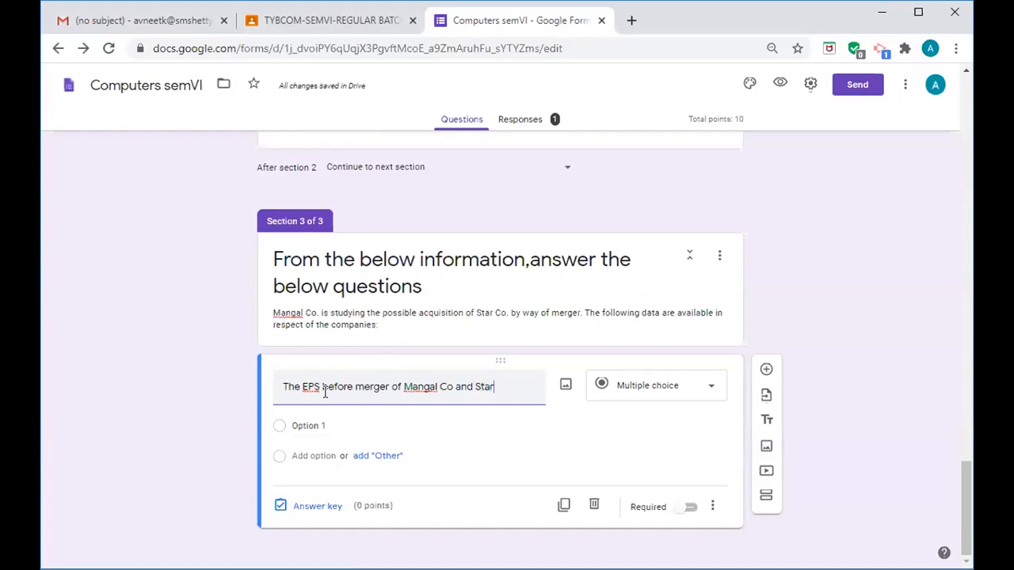
{"action": "type", "text": "Co."}
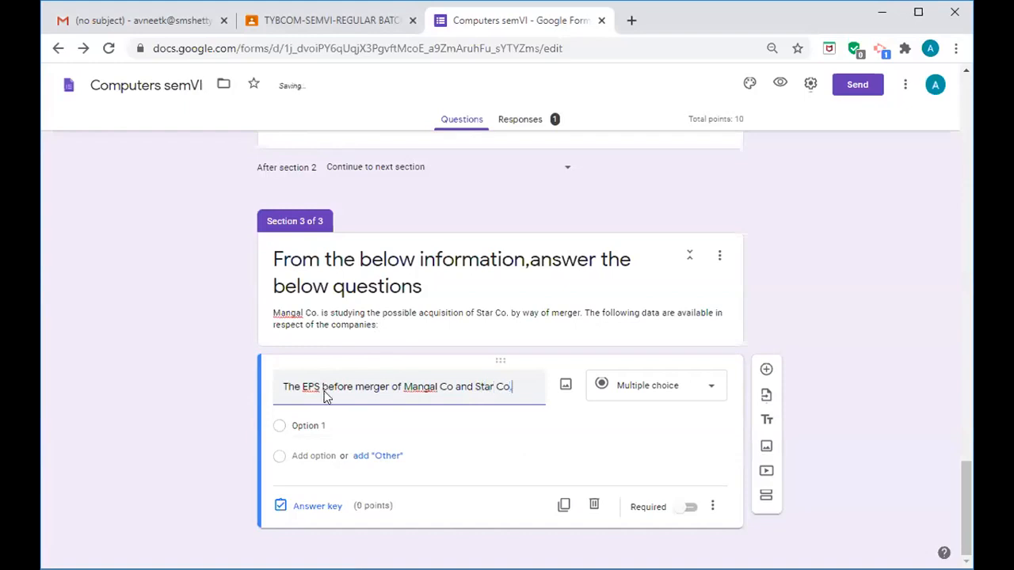
{"action": "type", "text": " are_____"}
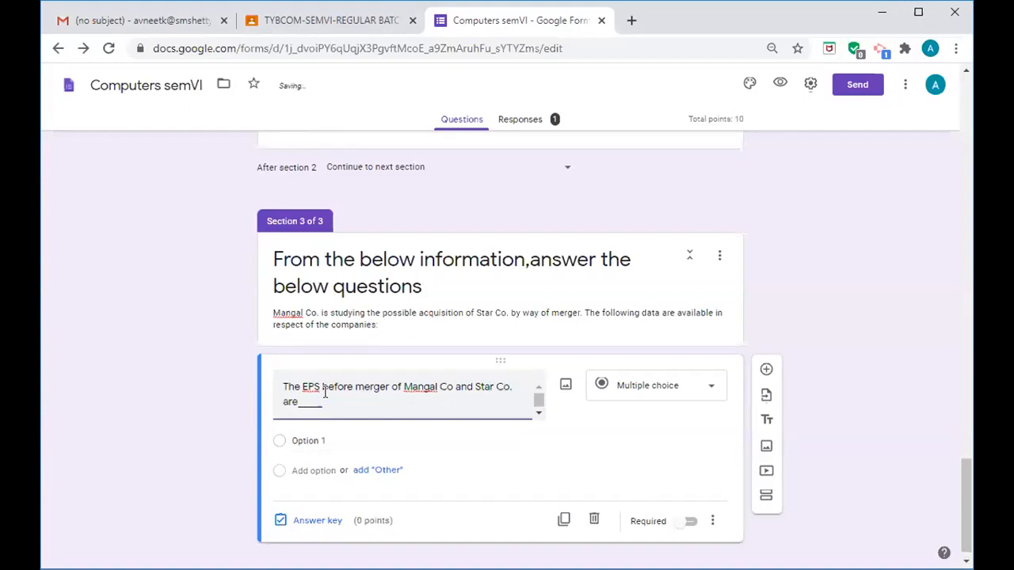
{"action": "left_click", "coordinate": [316, 440]}
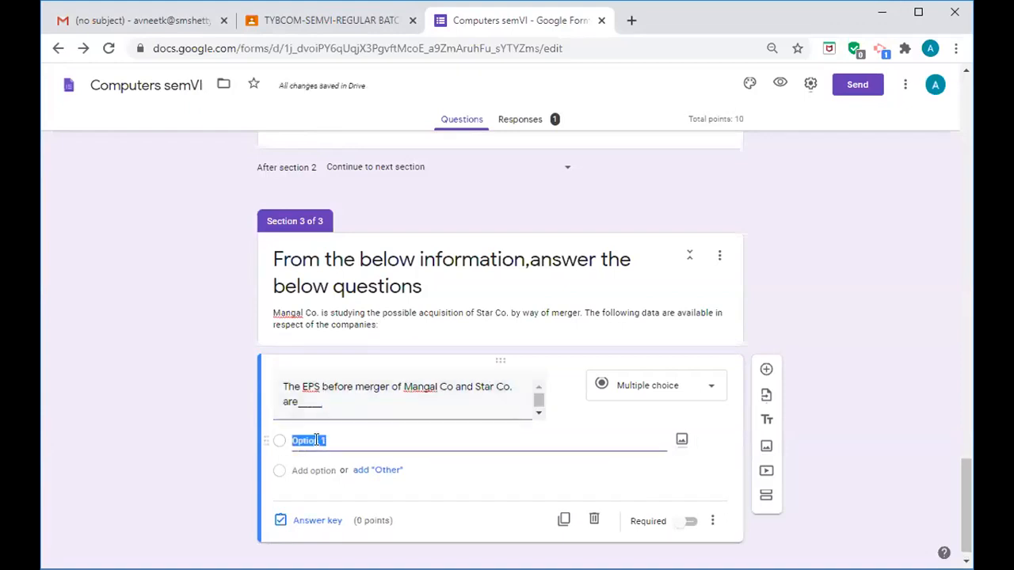
- Enter choices '50 and 60 per share', '5 and 6 per share', '0.5 and 0.6', '10 and 20'
{"action": "type", "text": "50 and 60 p"}
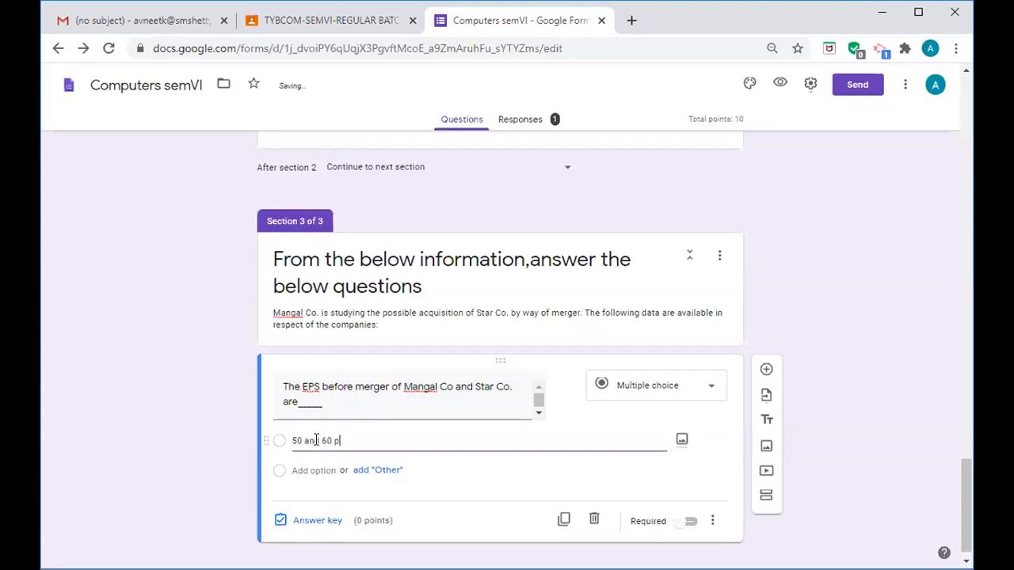
{"action": "type", "text": "er share"}
{"action": "left_click", "coordinate": [316, 470]}
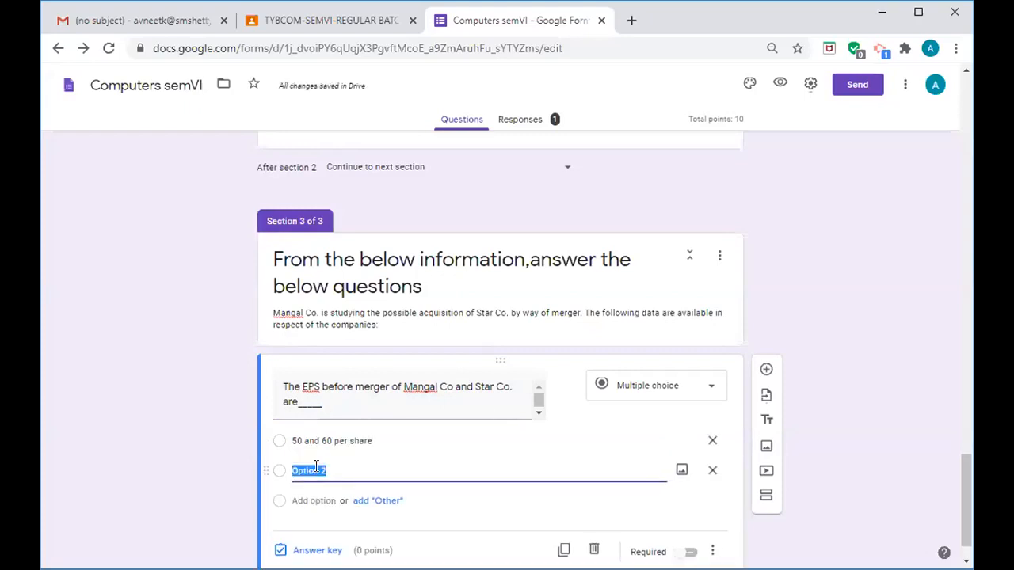
{"action": "type", "text": "5 and 6 per share"}
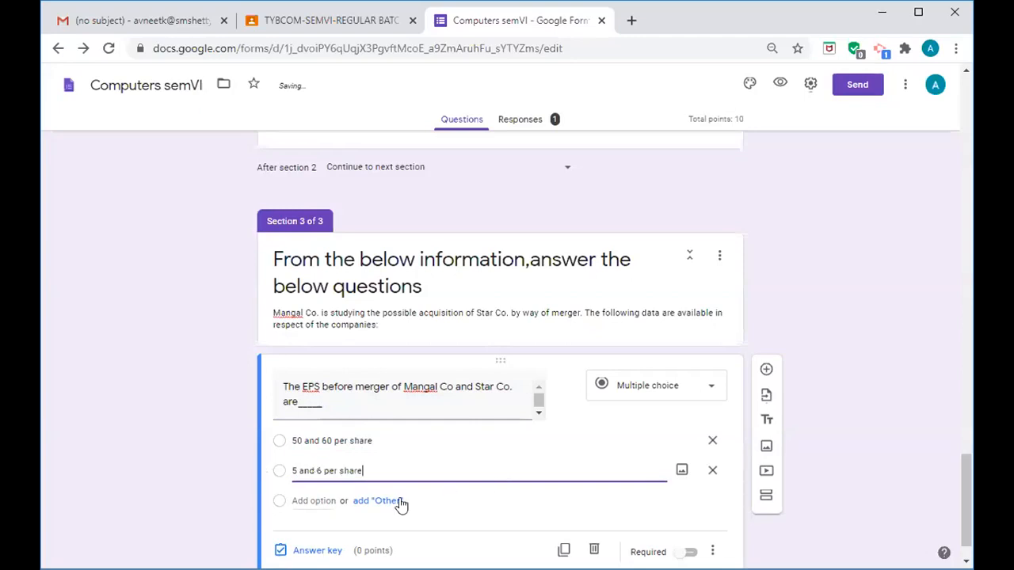
{"action": "left_click", "coordinate": [331, 500]}
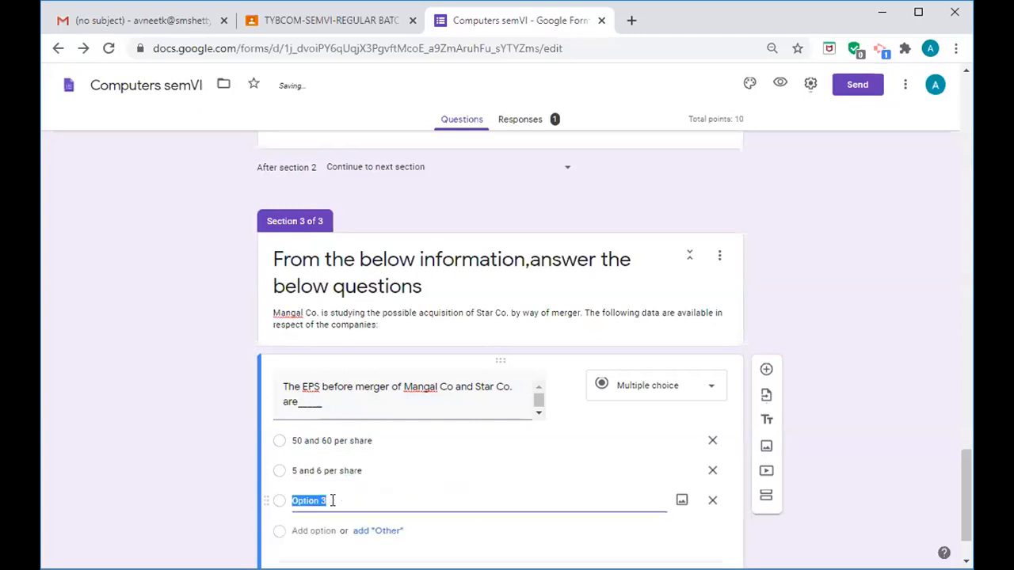
{"action": "type", "text": "0.5 and 0.6"}
{"action": "key", "text": "Return"}
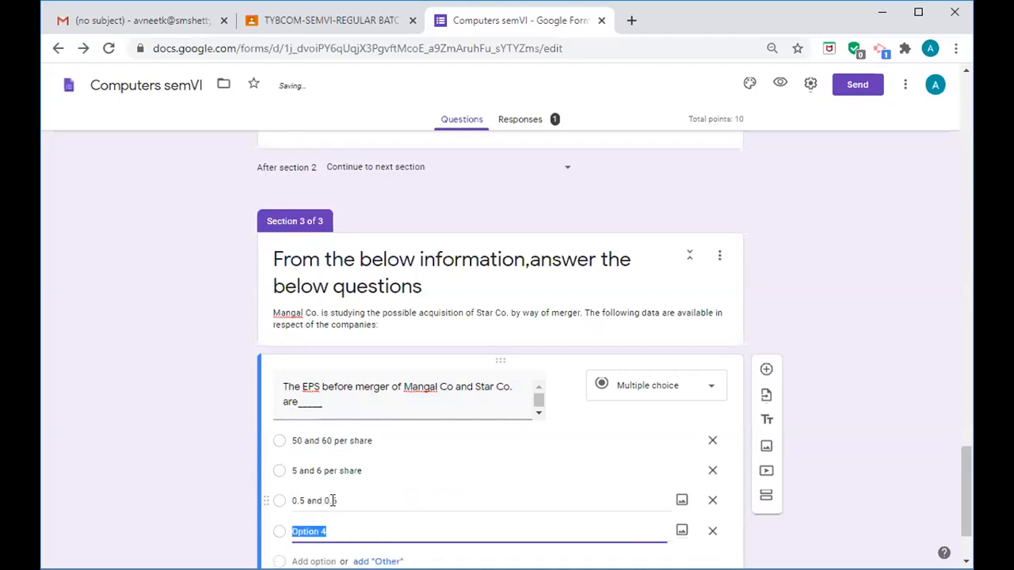
{"action": "type", "text": "10 "}
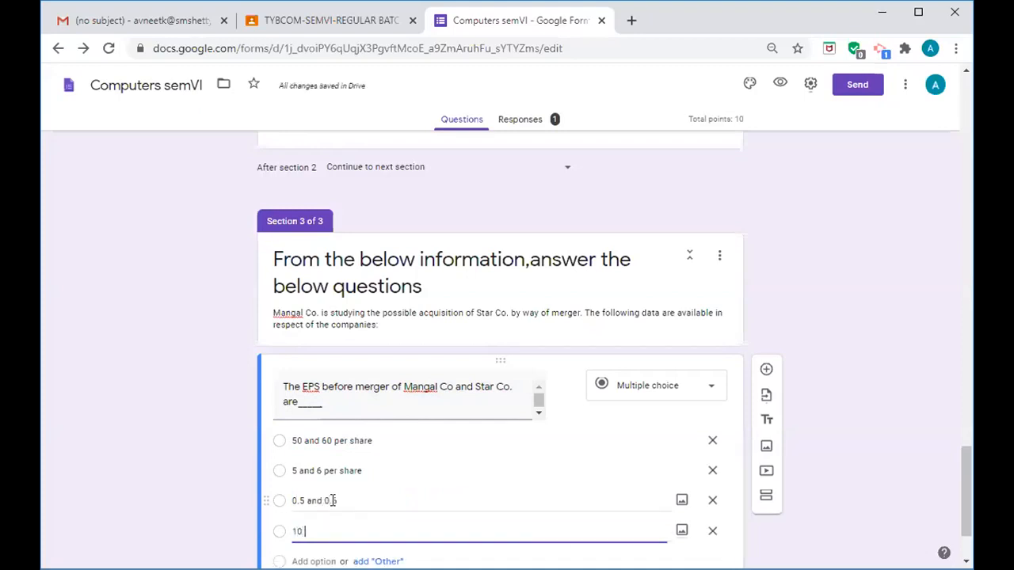
{"action": "type", "text": "and 20"}
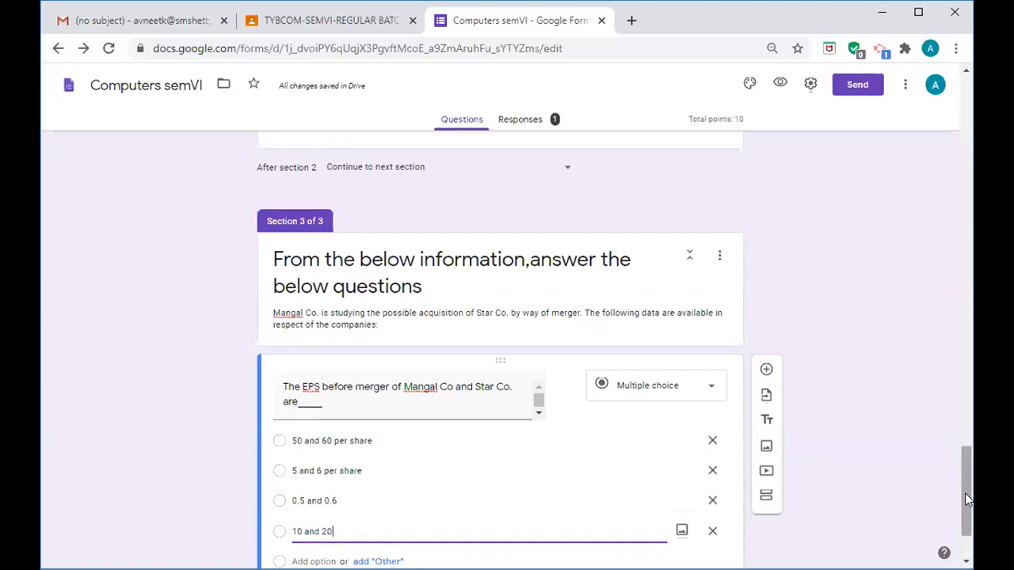
{"action": "left_click_drag", "start_coordinate": [965, 493], "coordinate": [965, 509]}
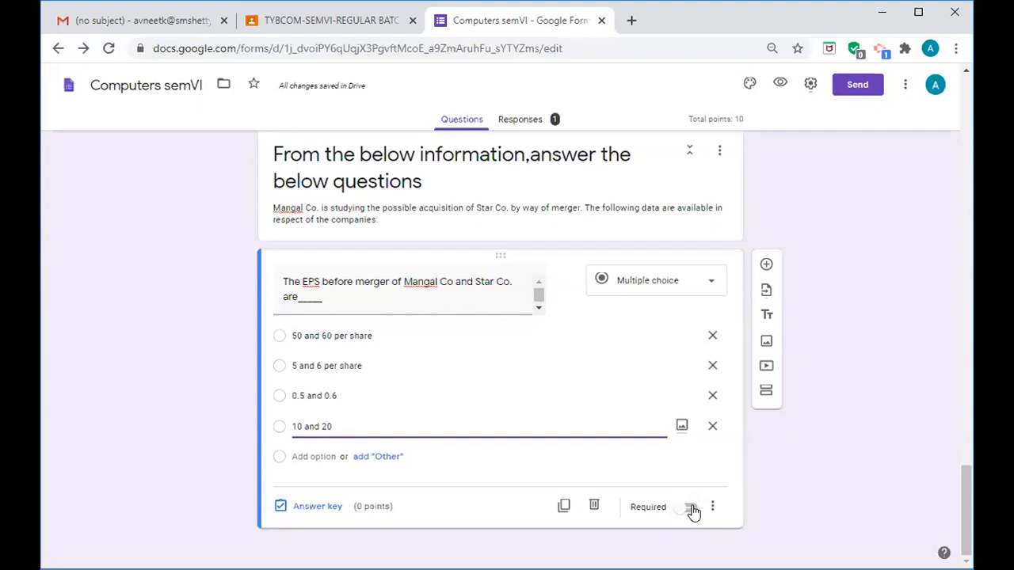
{"action": "key", "text": "alt+Tab"}
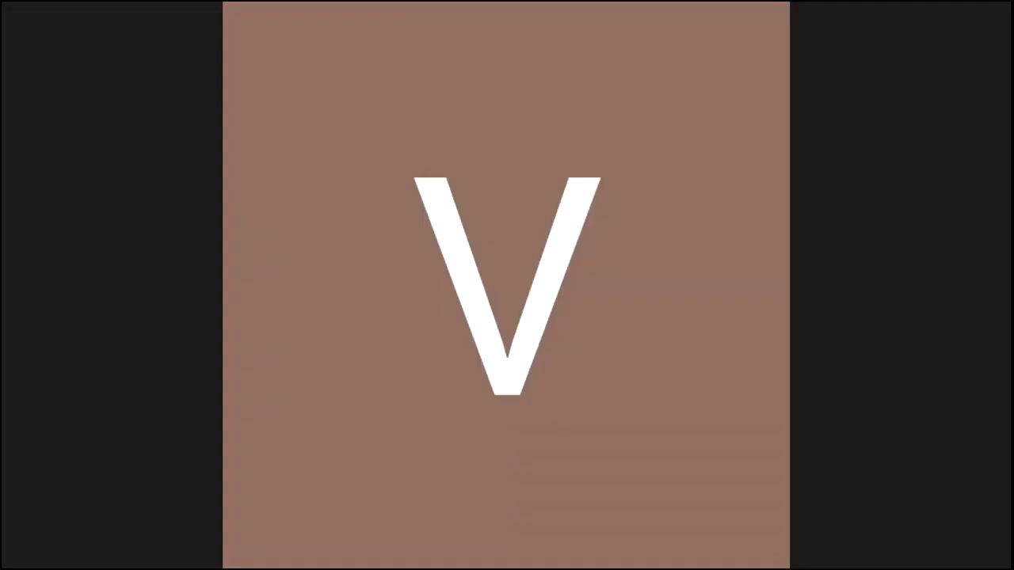